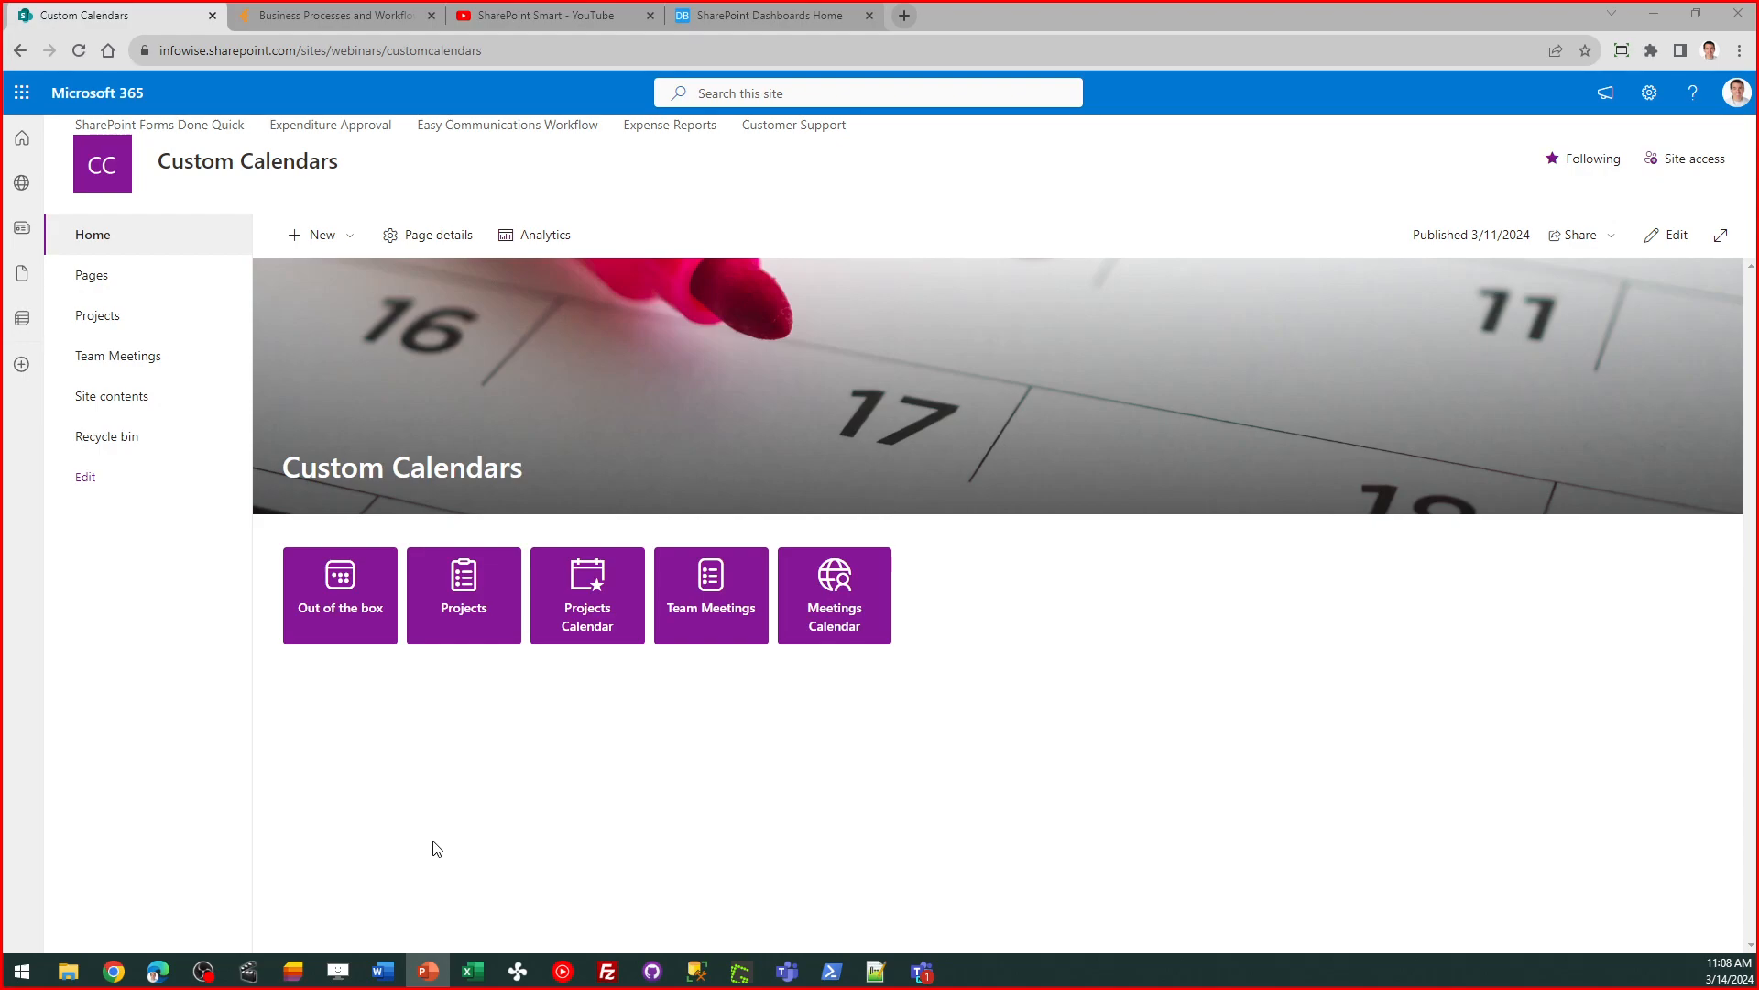
- View the Out of the box projects calendar for March and April 2024, and return to the site's home page
{"action": "left_click", "coordinate": [351, 598]}
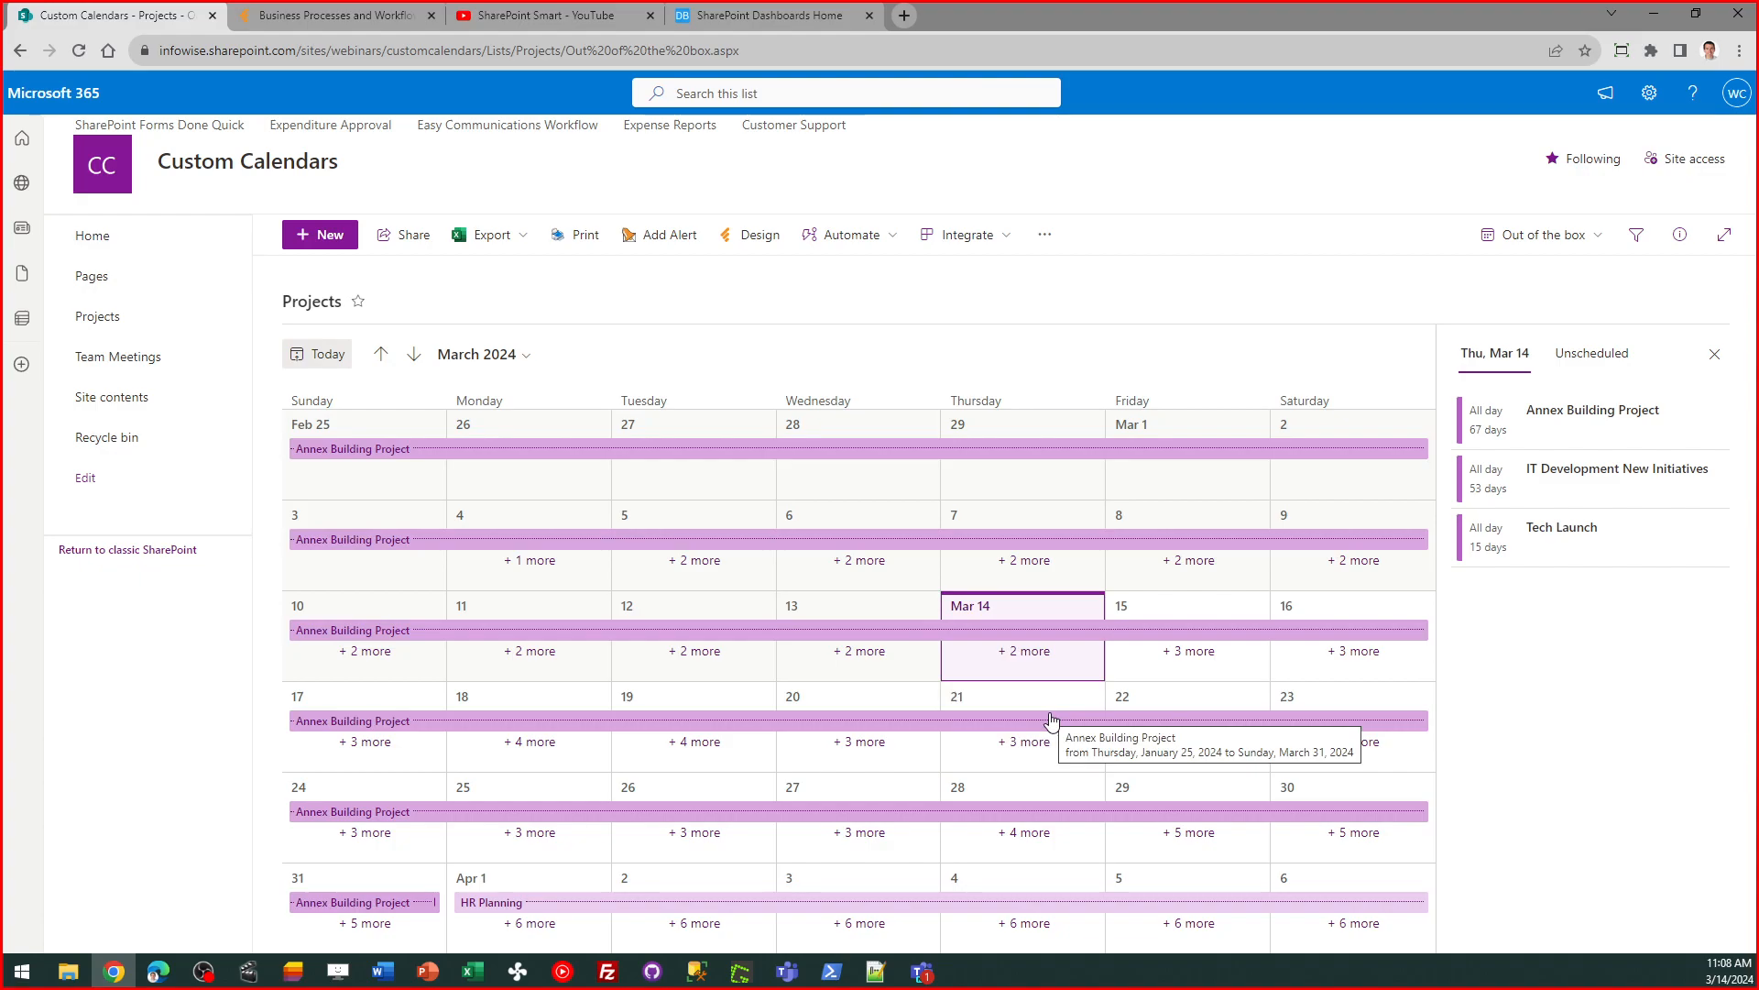
{"action": "left_click", "coordinate": [414, 355]}
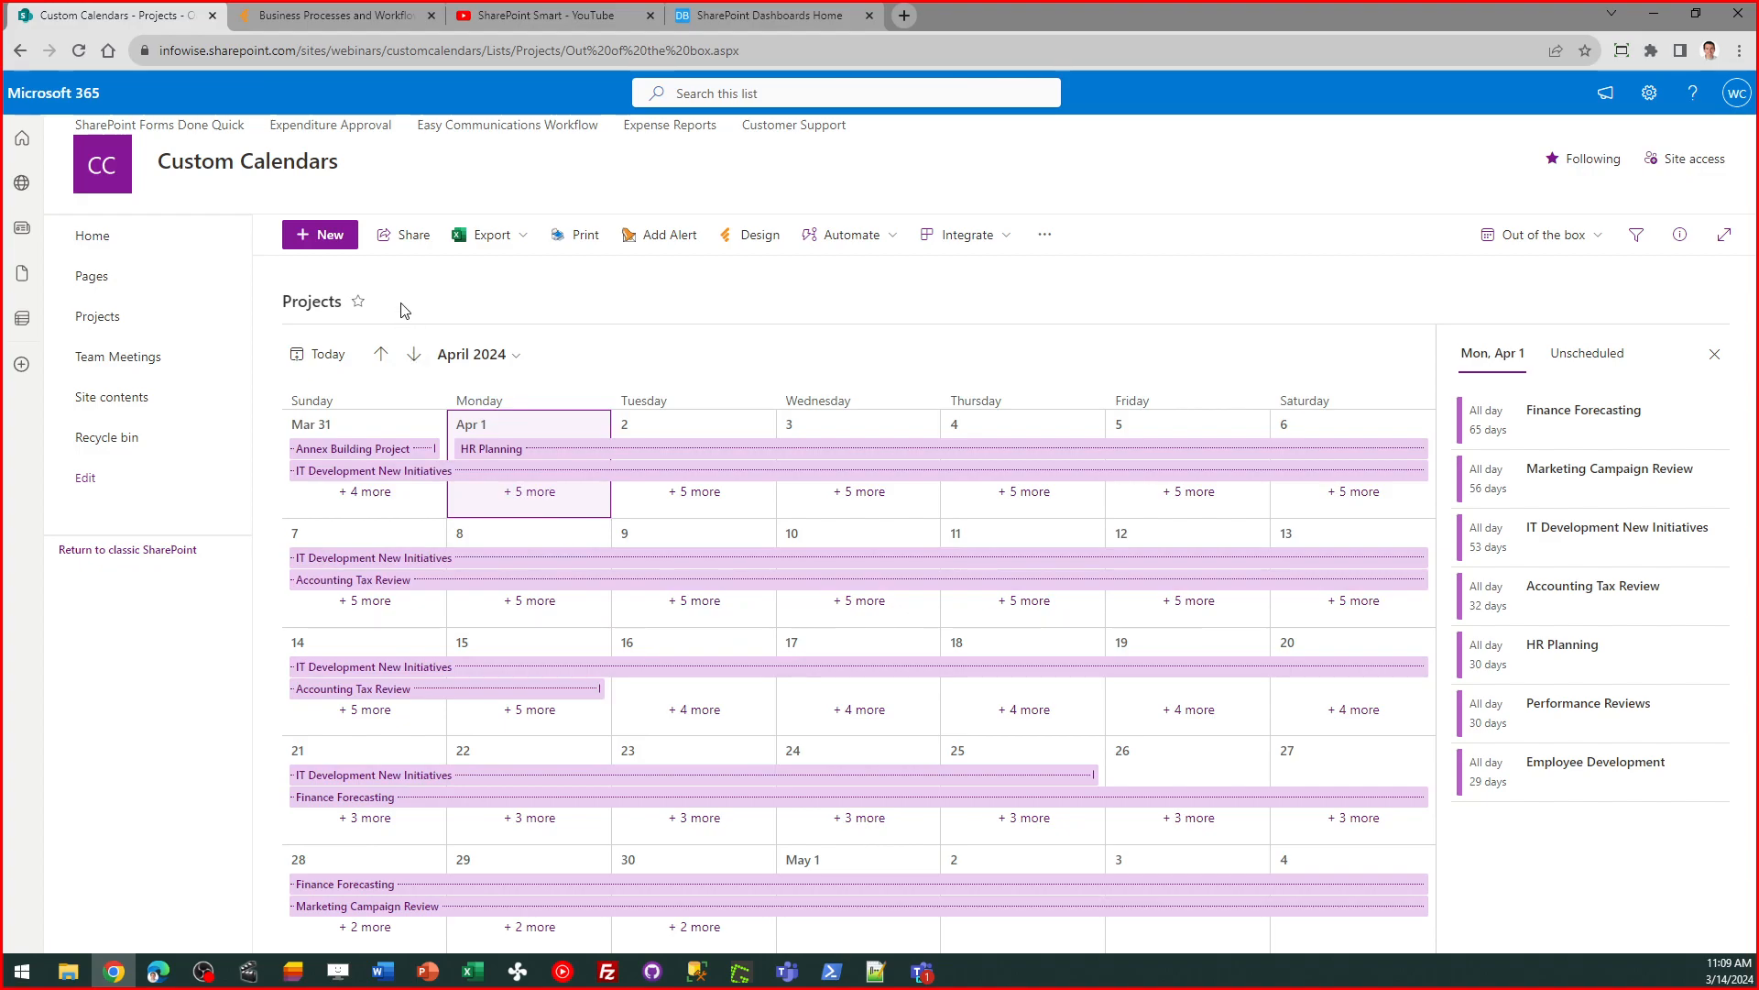
{"action": "left_click", "coordinate": [97, 235]}
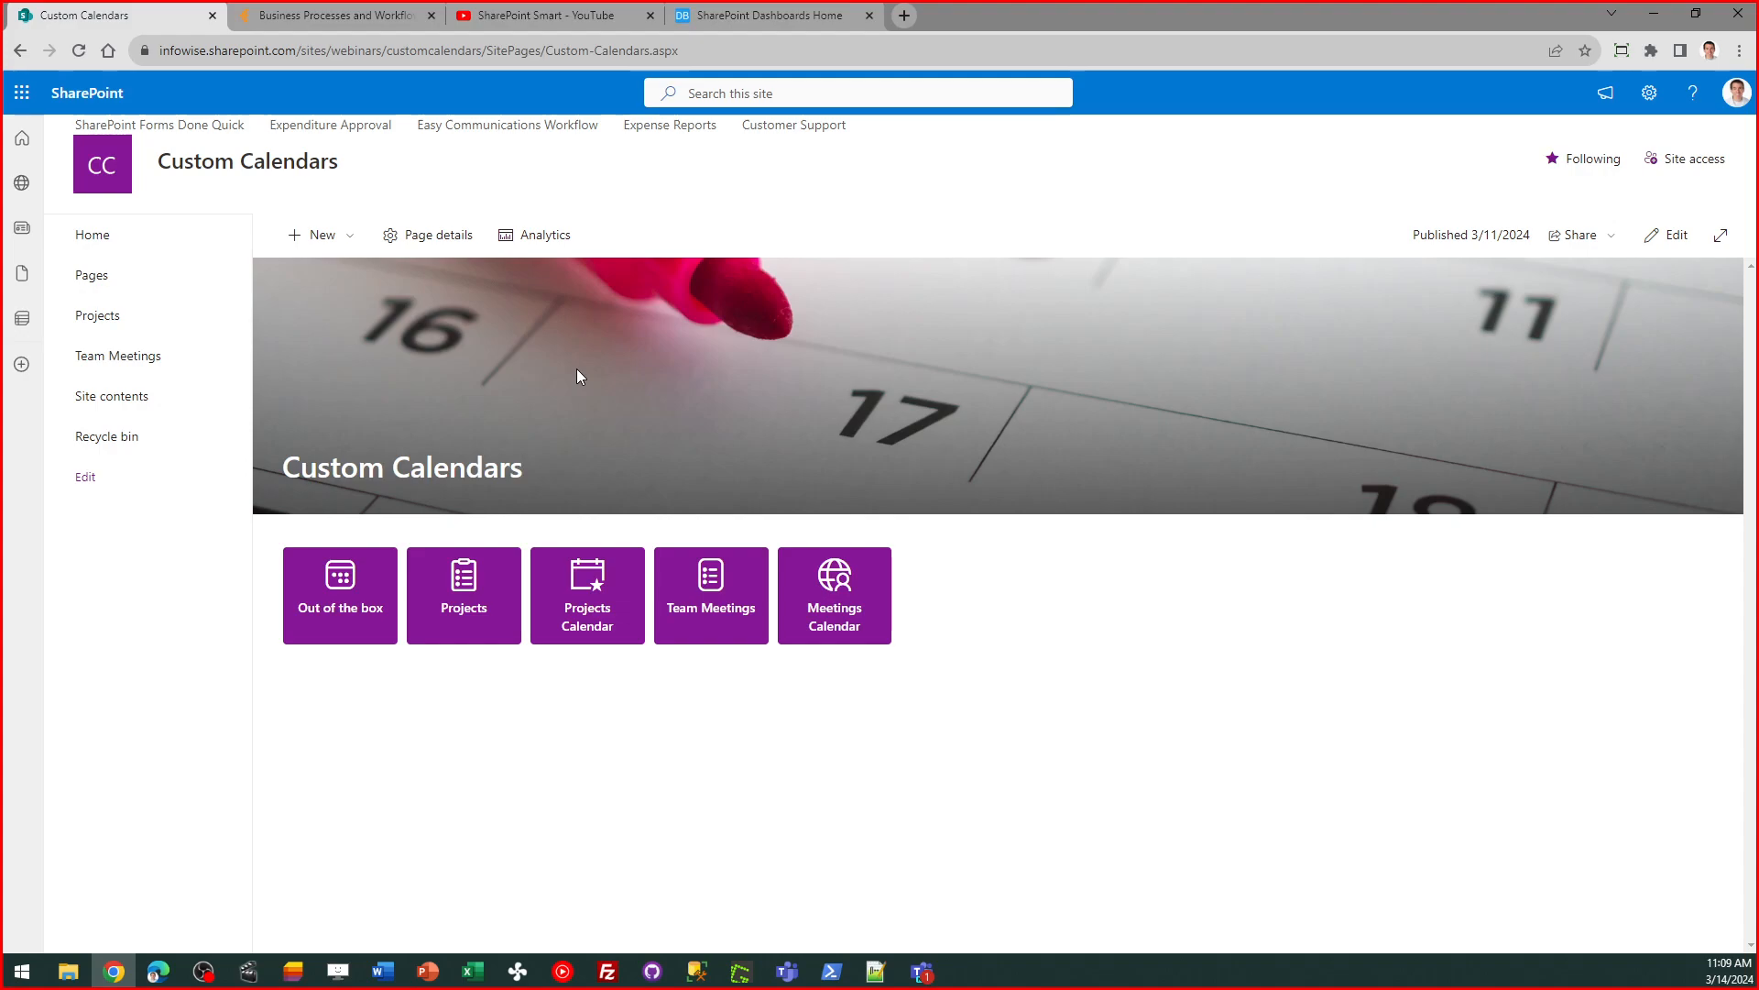
- Start a new item in the Projects list and title the project "Will Webinar Project"
{"action": "left_click", "coordinate": [492, 594]}
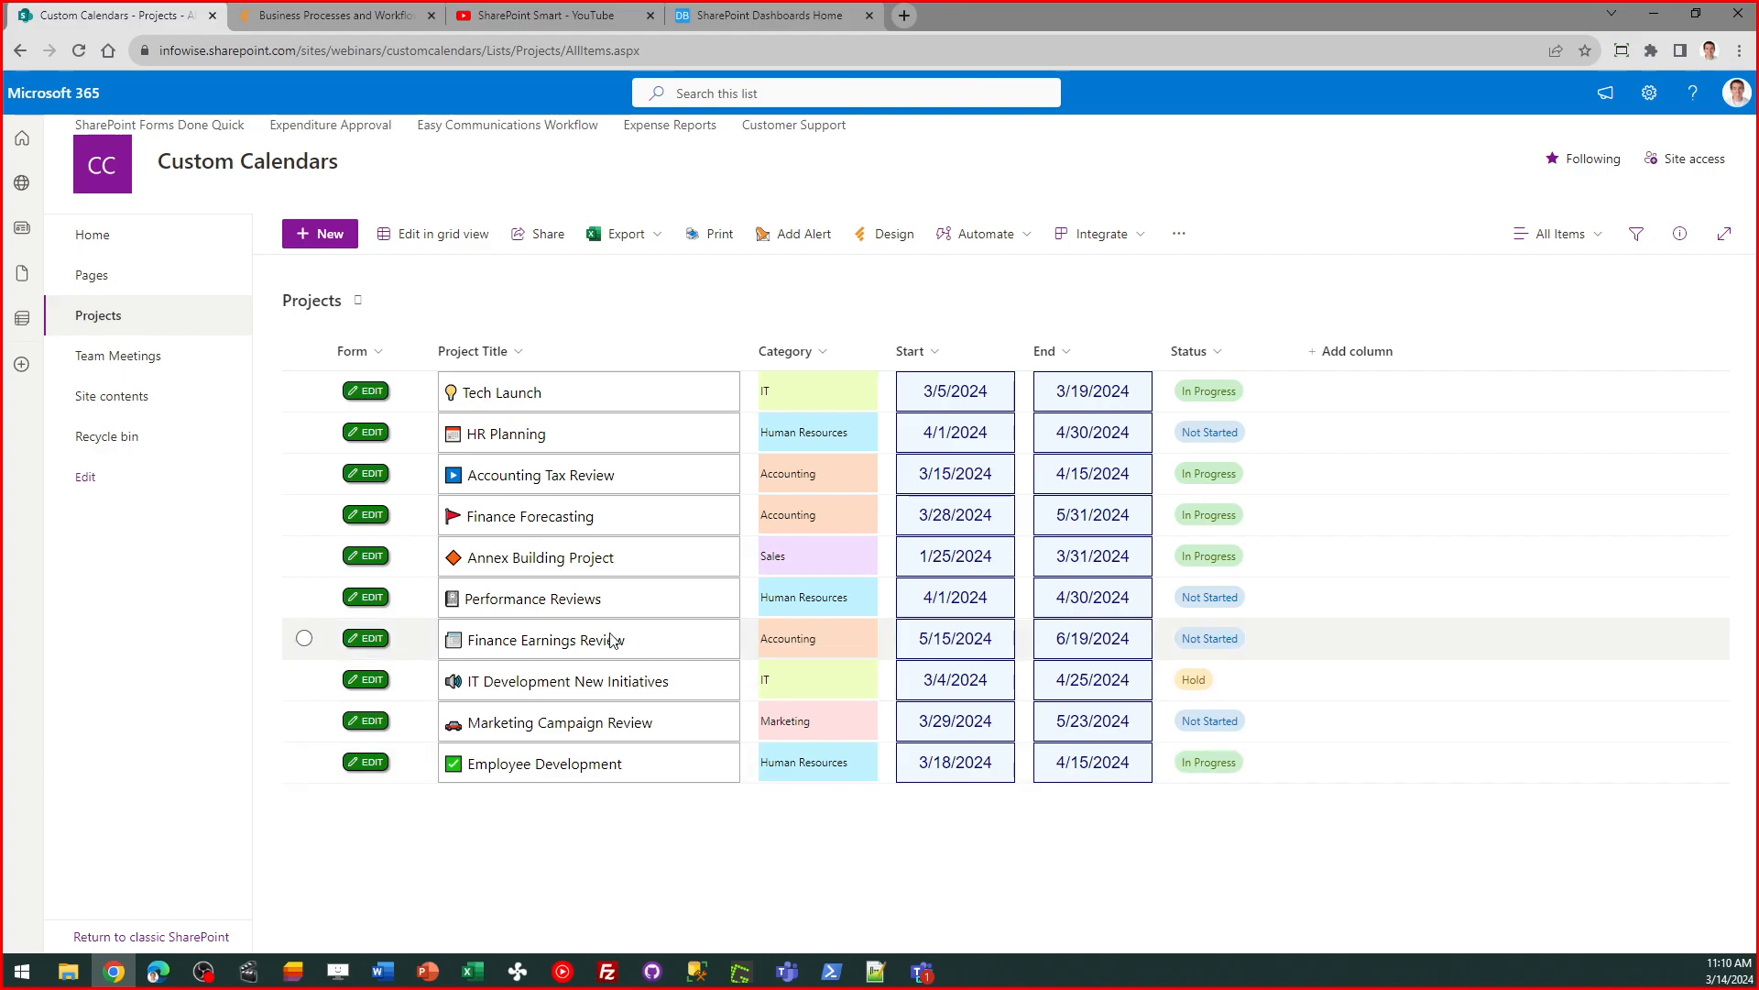
{"action": "left_click", "coordinate": [321, 235]}
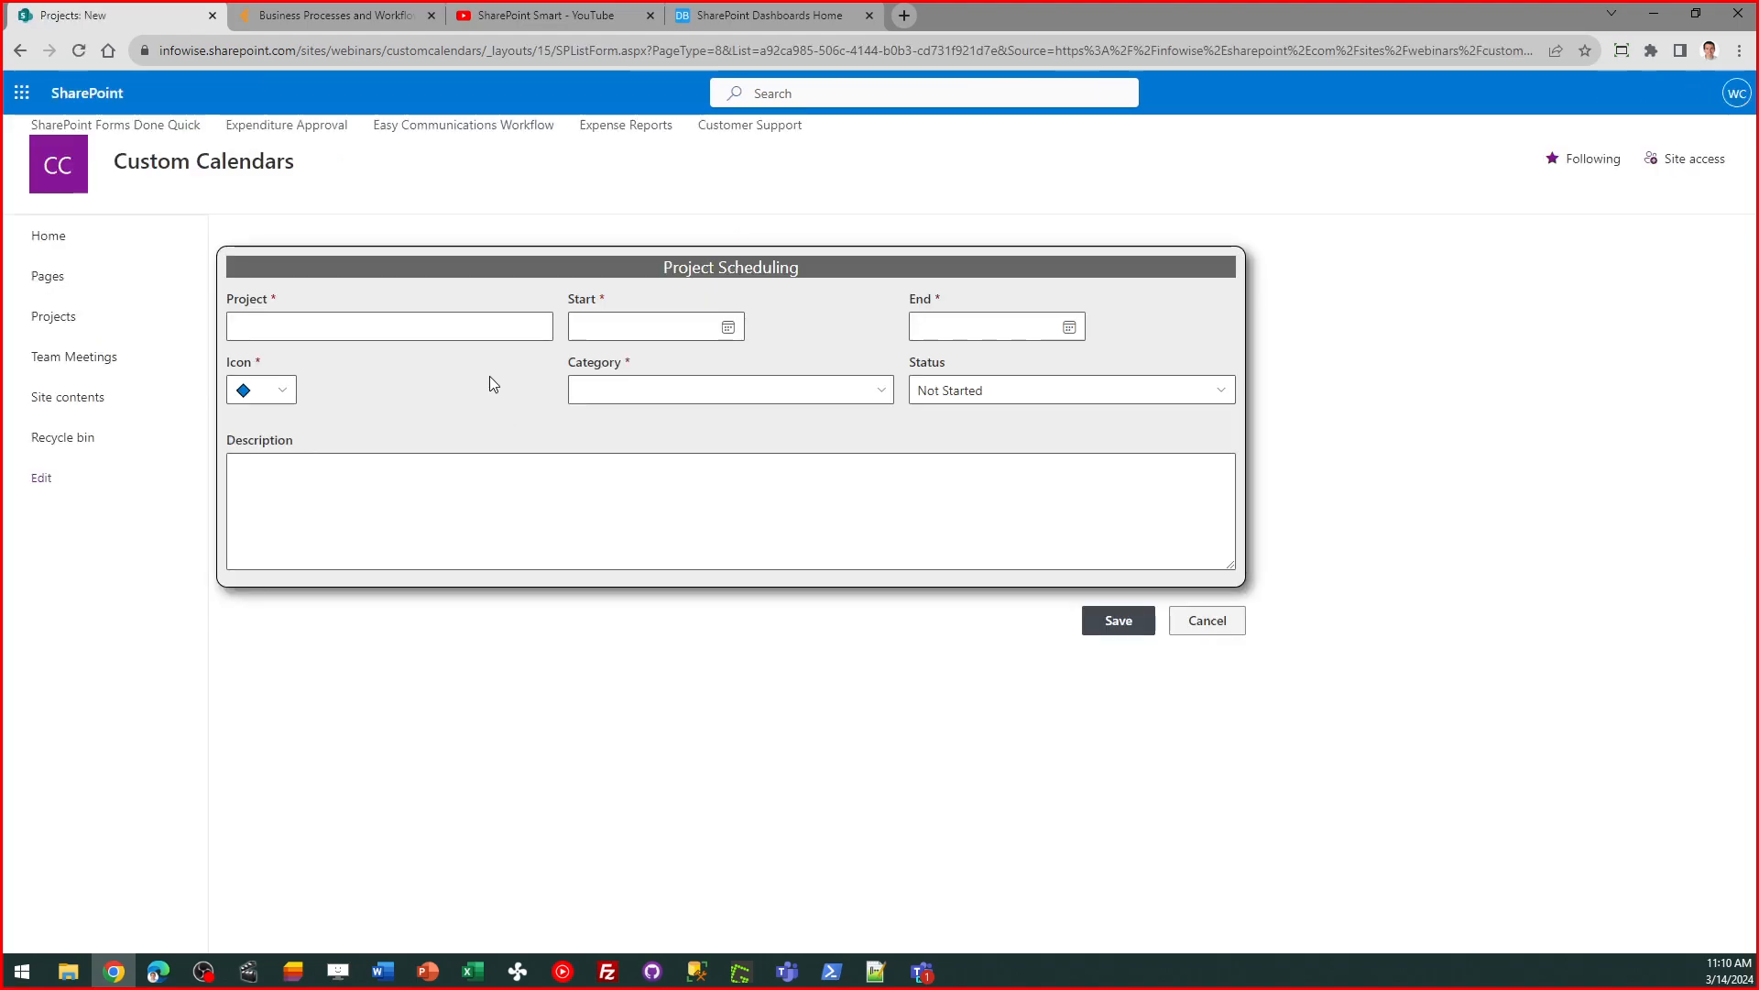
{"action": "left_click", "coordinate": [509, 323]}
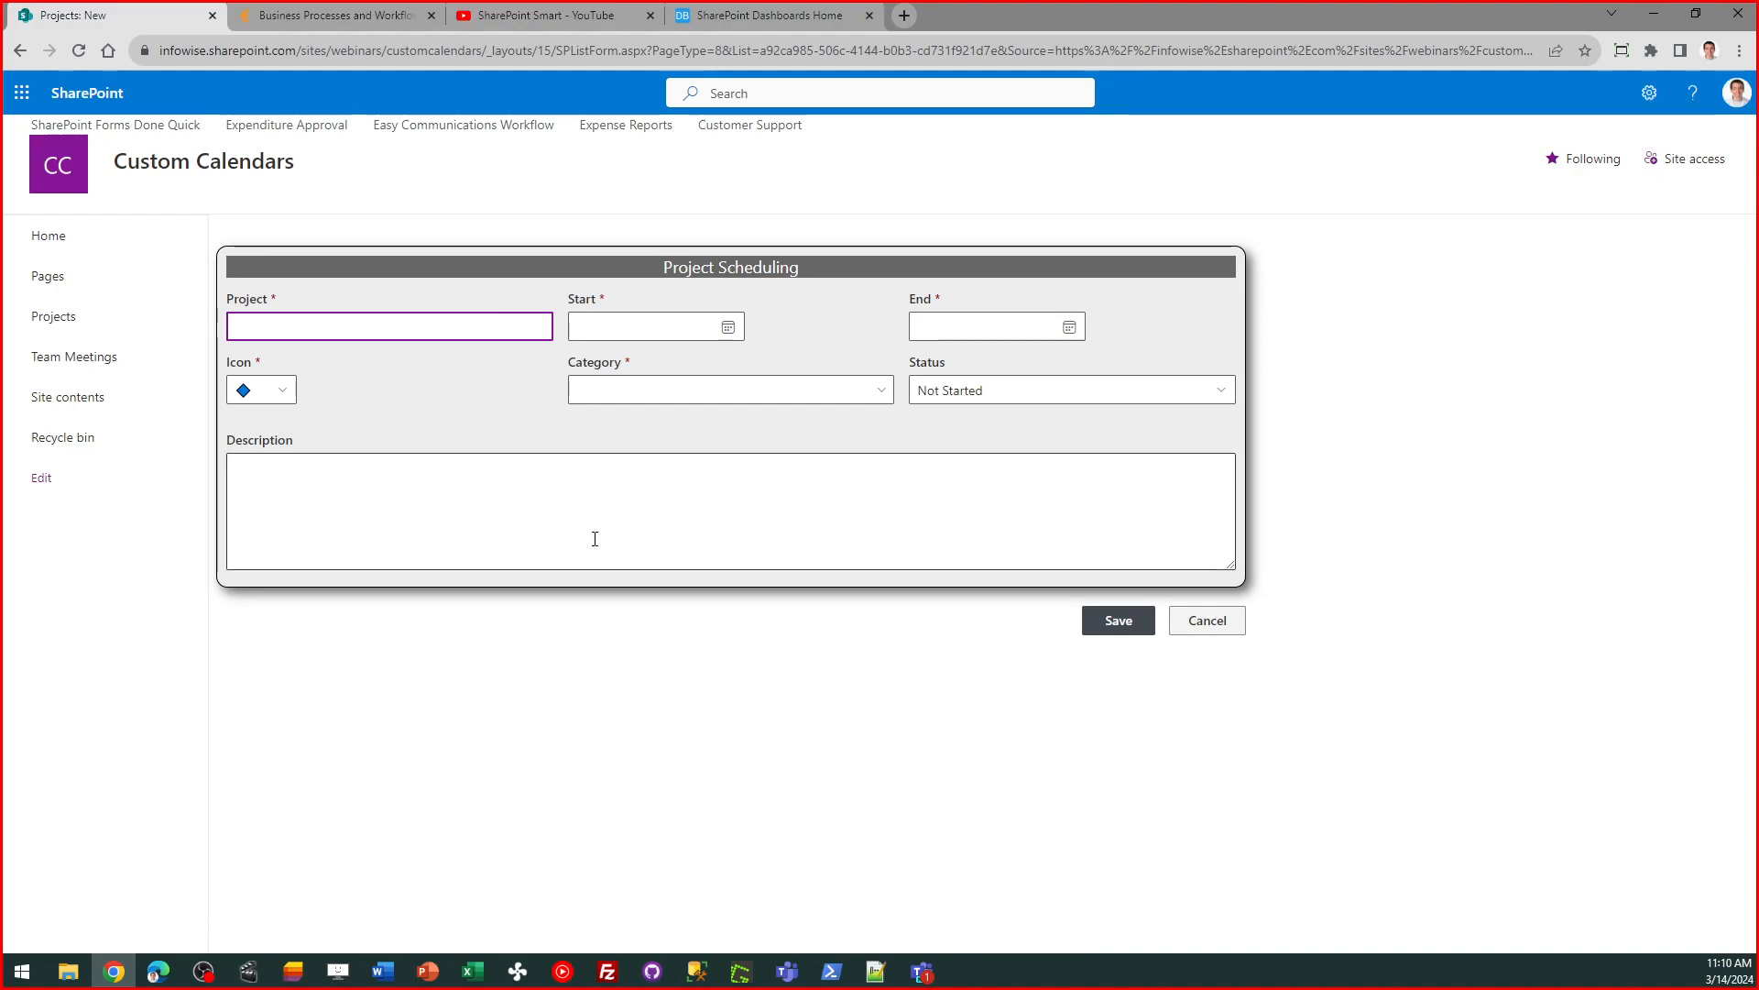
{"action": "type", "text": "Will W"}
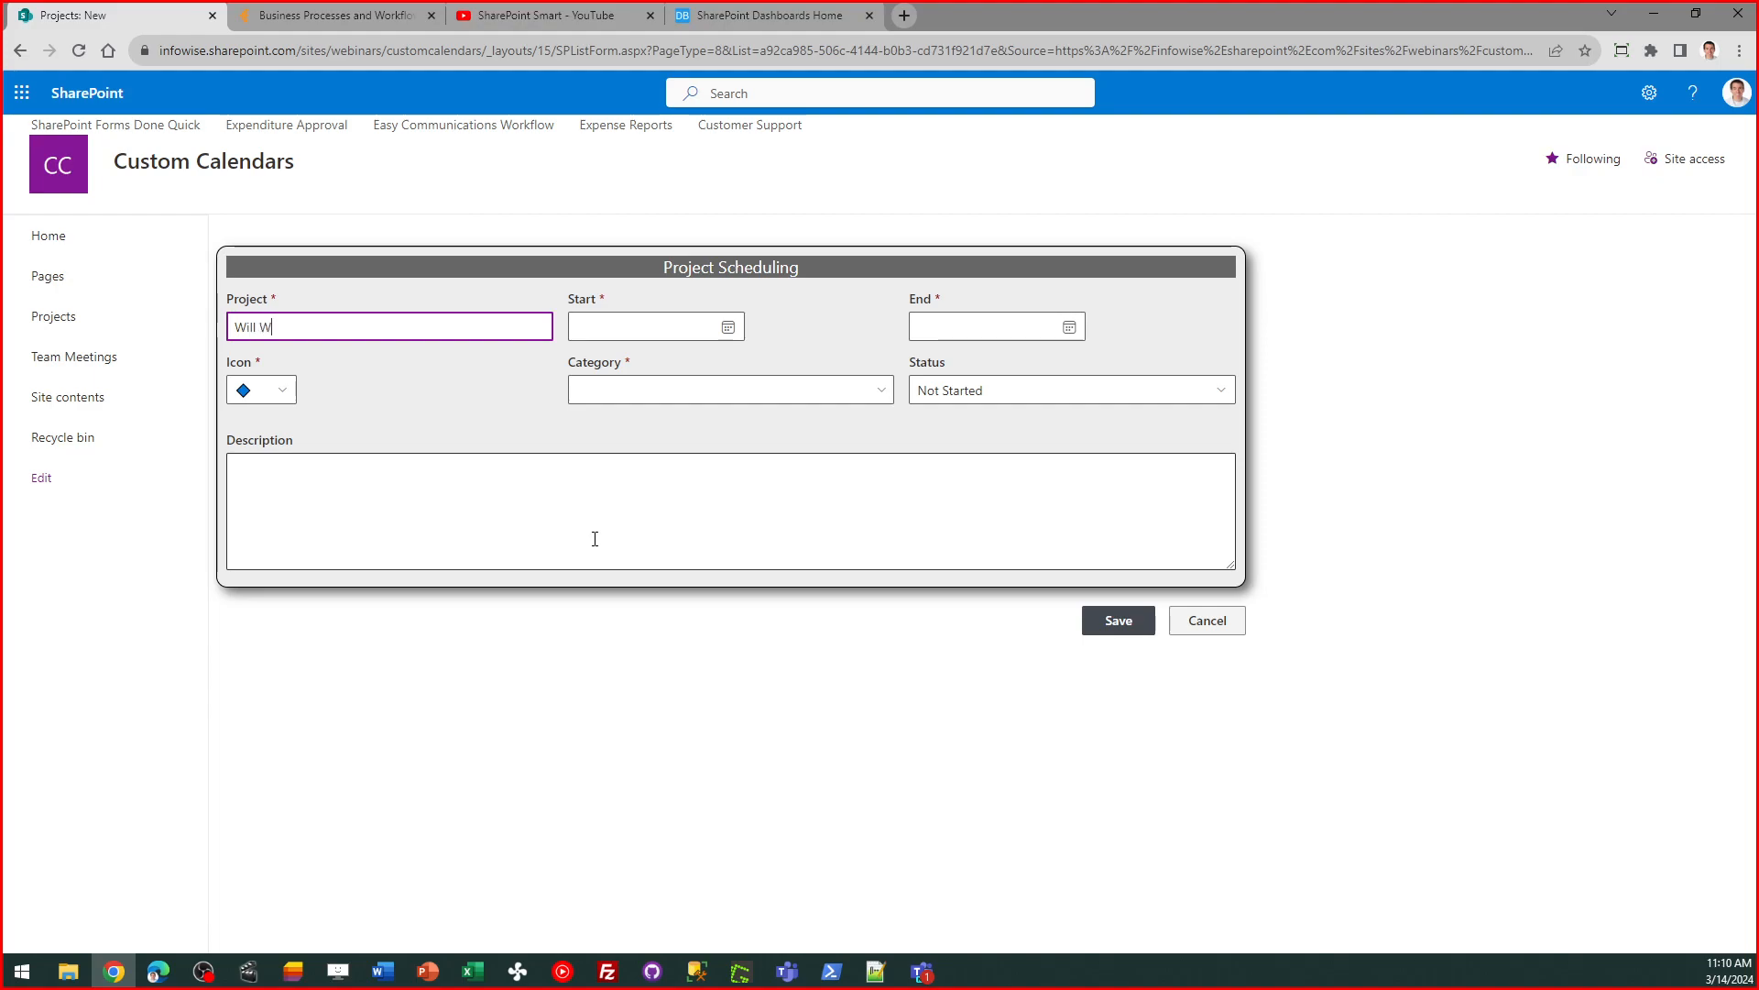
{"action": "type", "text": "ebinar Project"}
- Set the project's start date to 3/11/2024 and its end date to 3/22/2024
{"action": "left_click", "coordinate": [728, 329]}
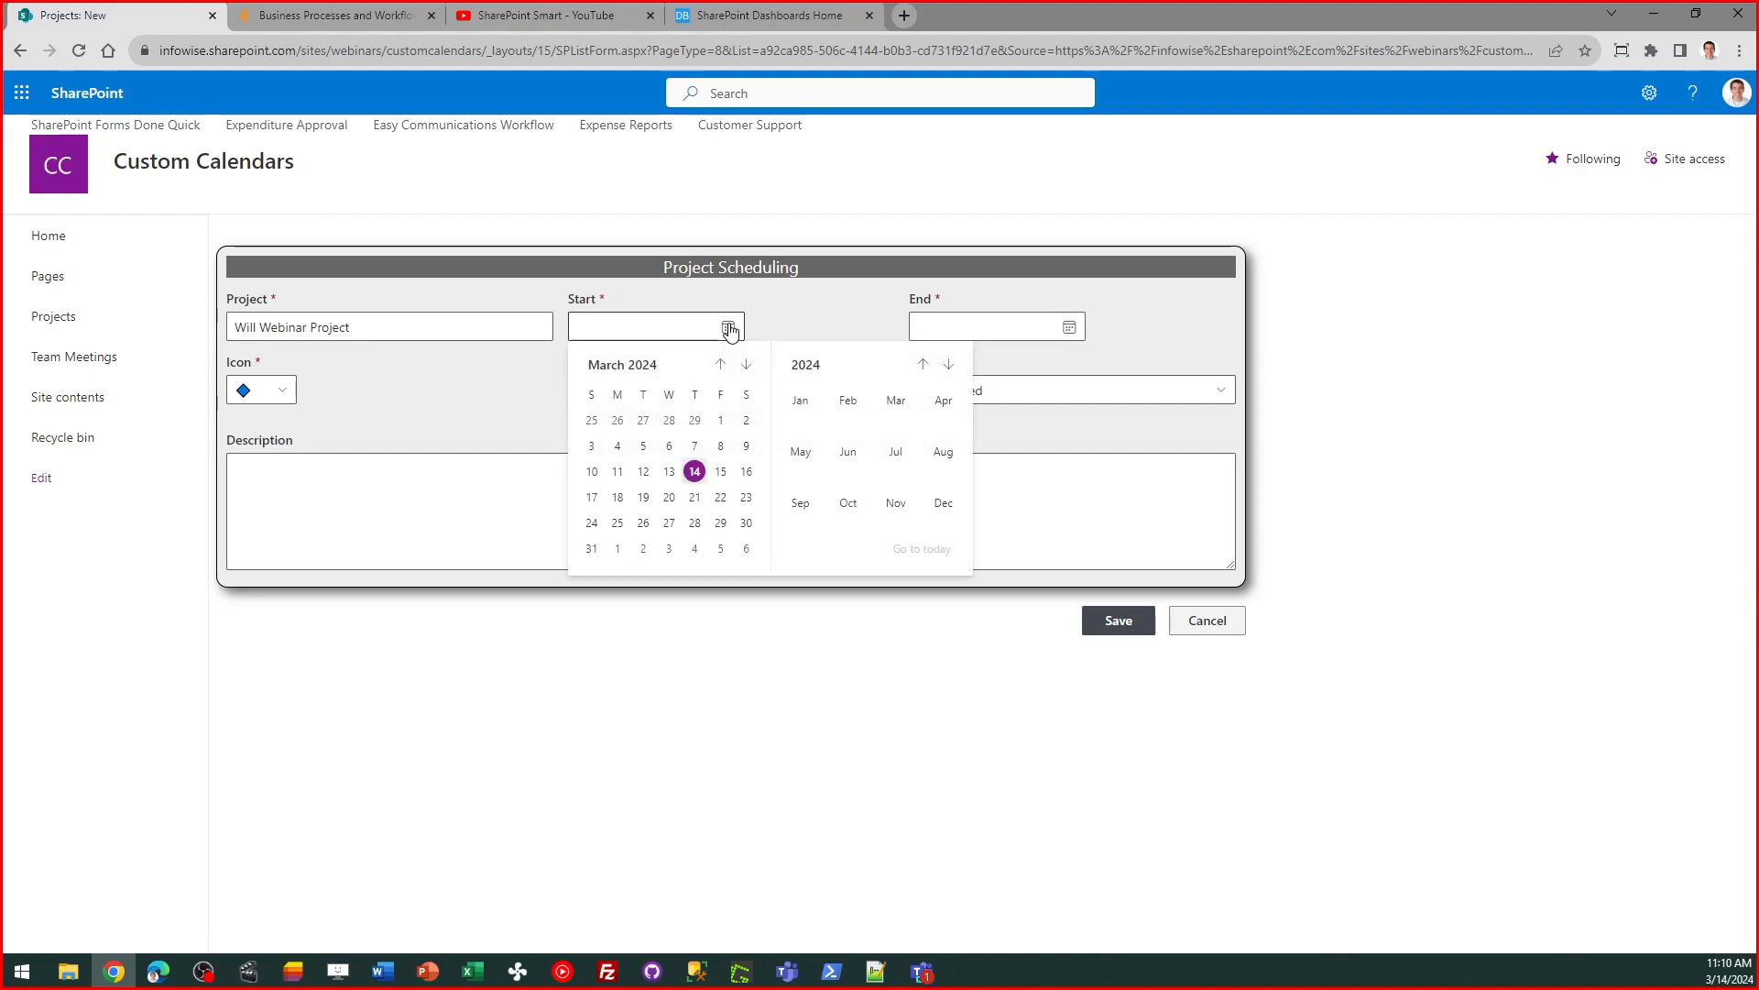
{"action": "left_click", "coordinate": [618, 472]}
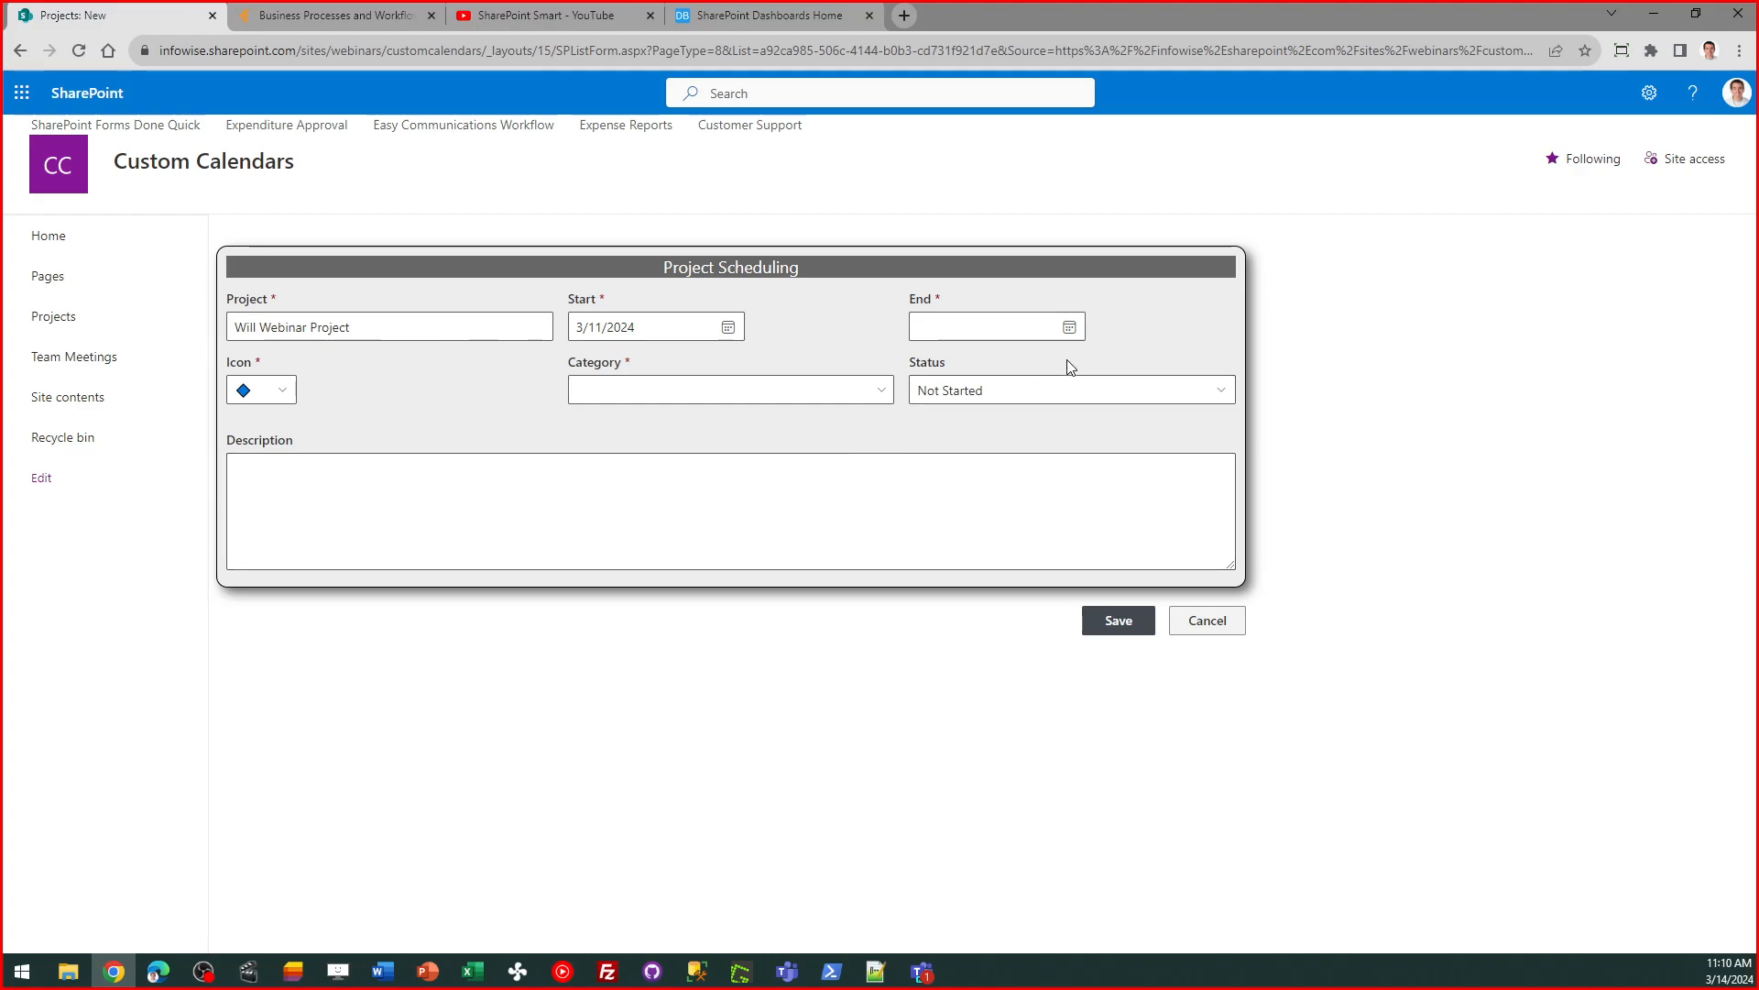
{"action": "left_click", "coordinate": [1069, 325]}
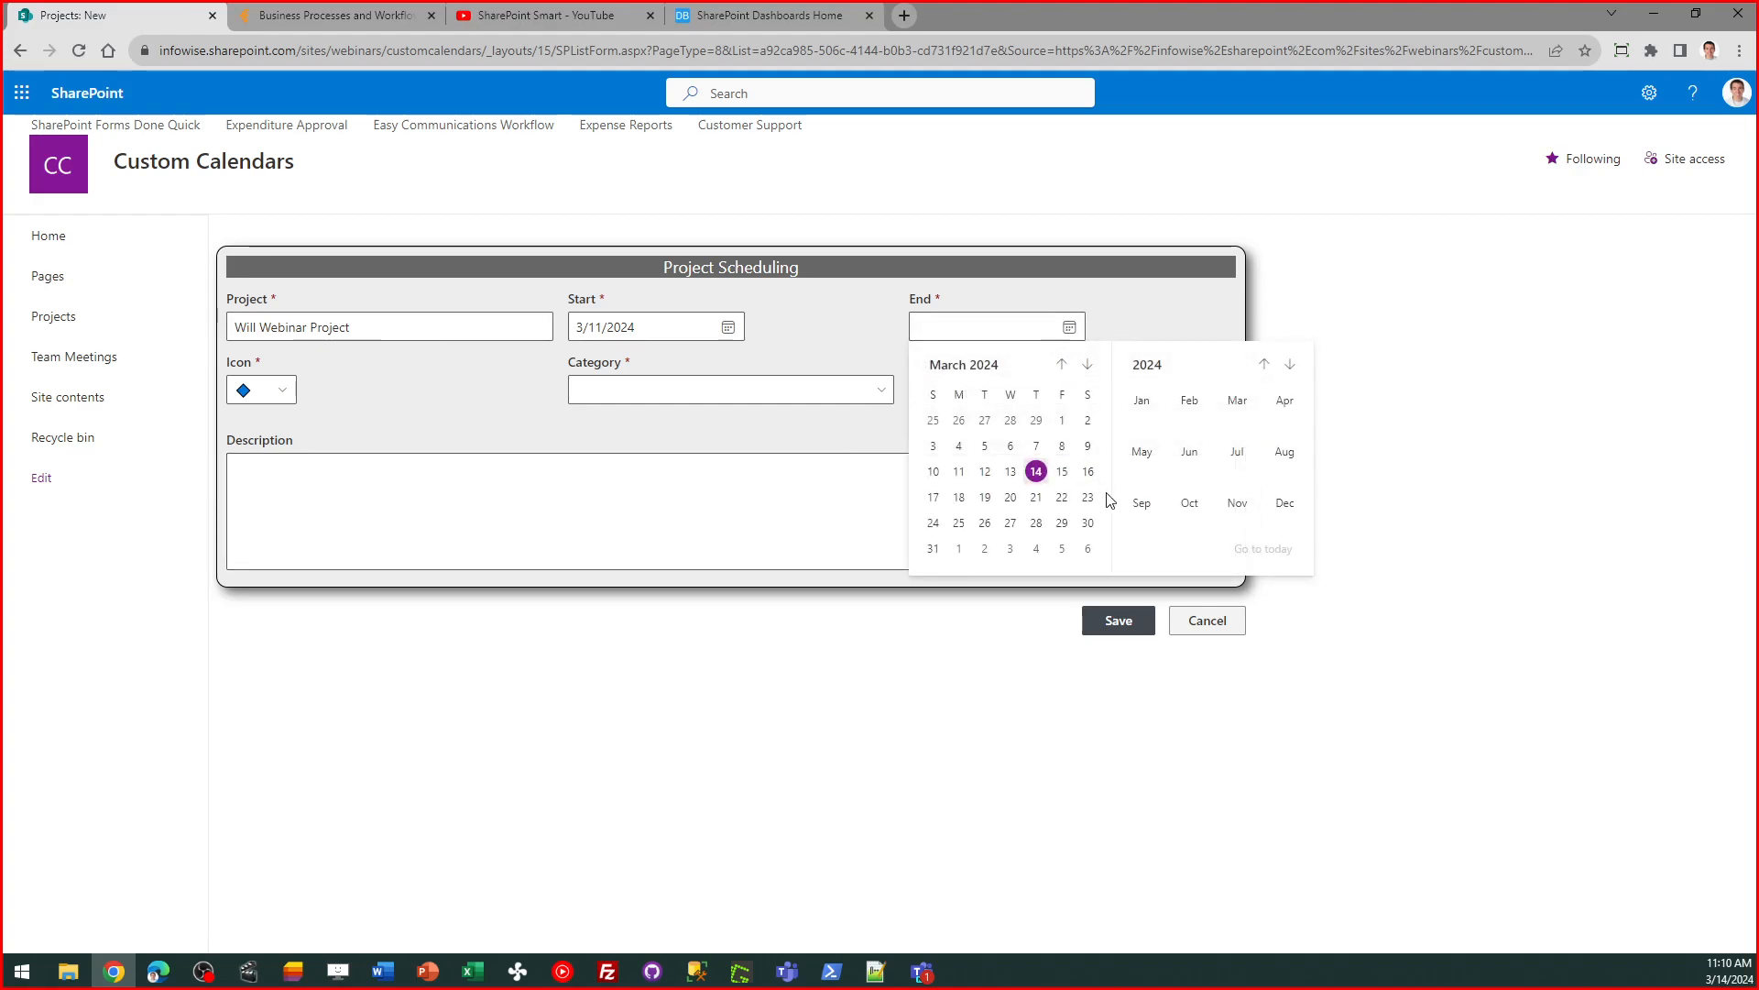
{"action": "left_click", "coordinate": [1062, 497]}
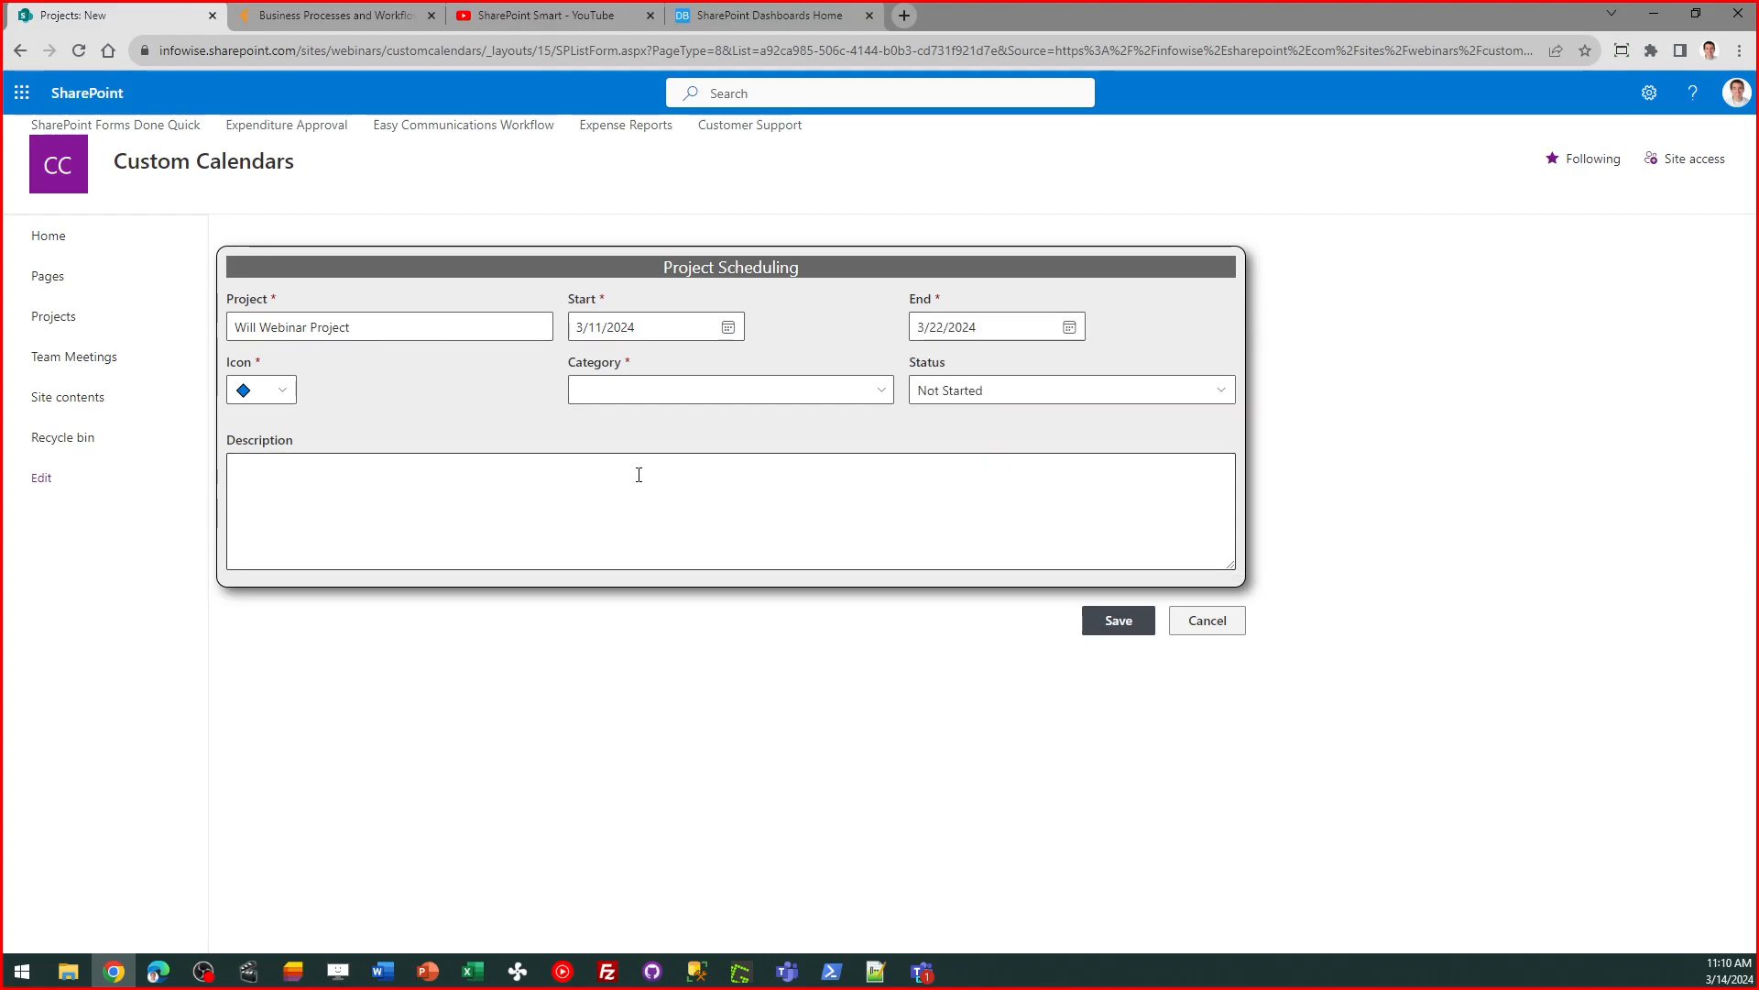
- Give the project the clock icon, the IT category and the In Progress status
{"action": "left_click", "coordinate": [284, 391]}
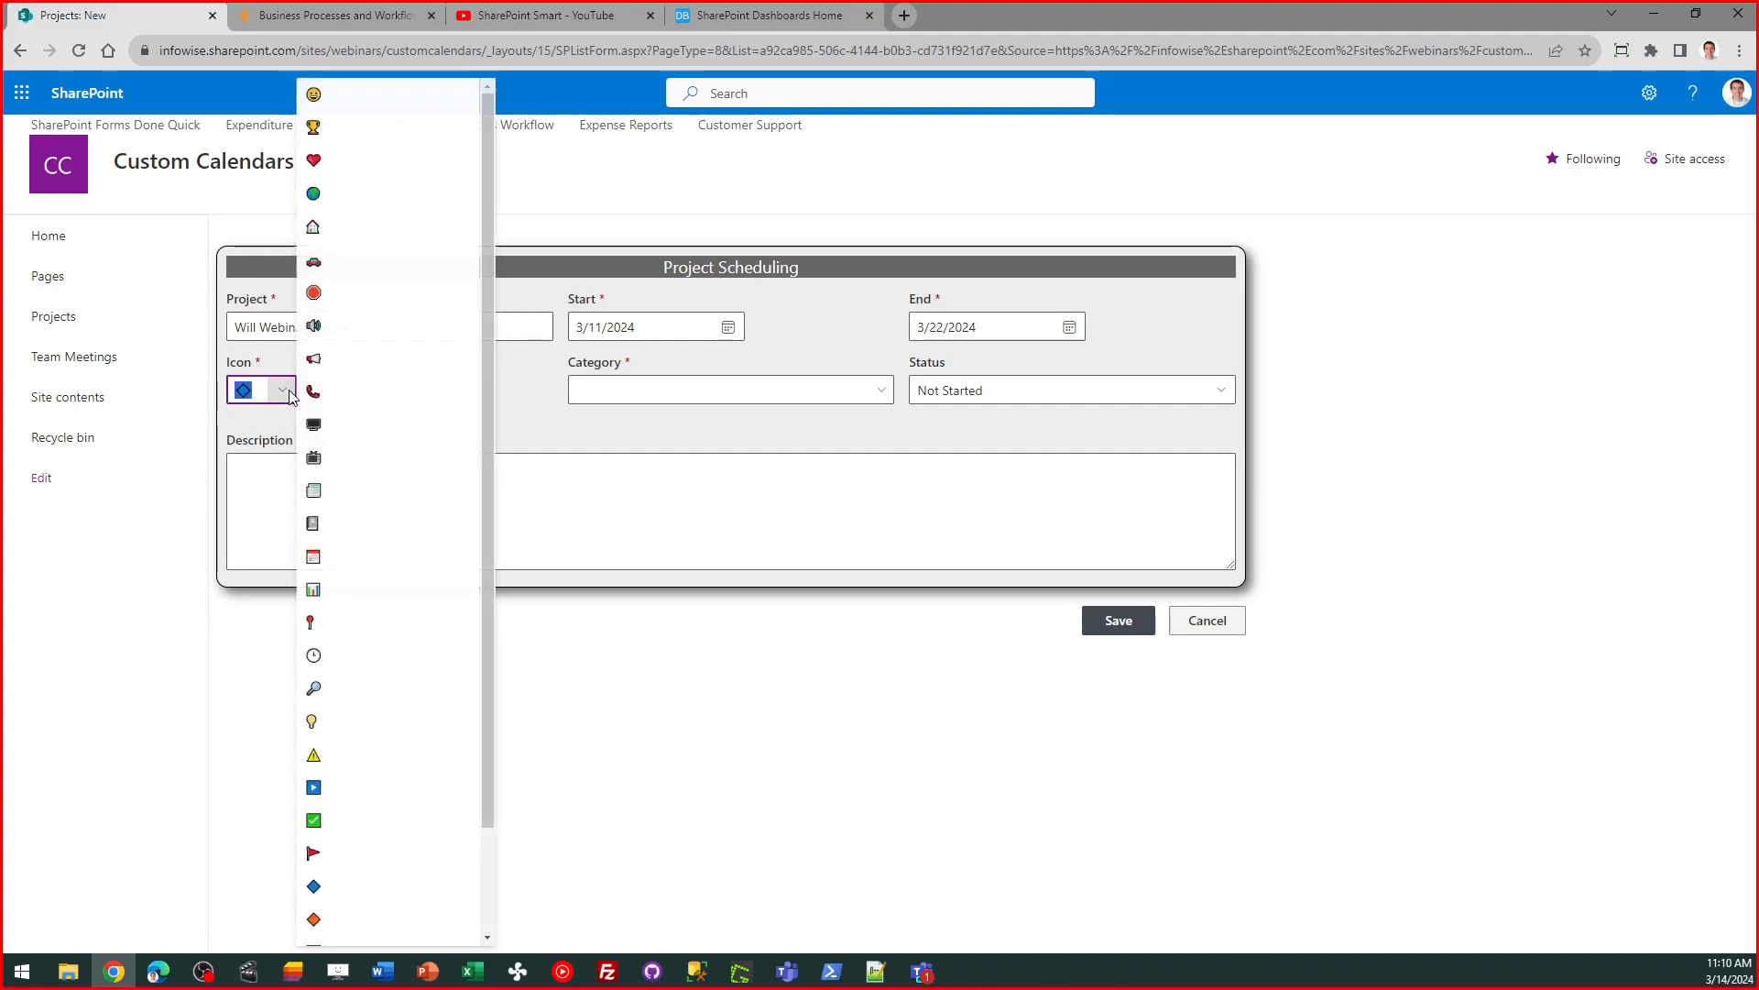
{"action": "left_click_drag", "start_coordinate": [482, 498], "coordinate": [480, 373]}
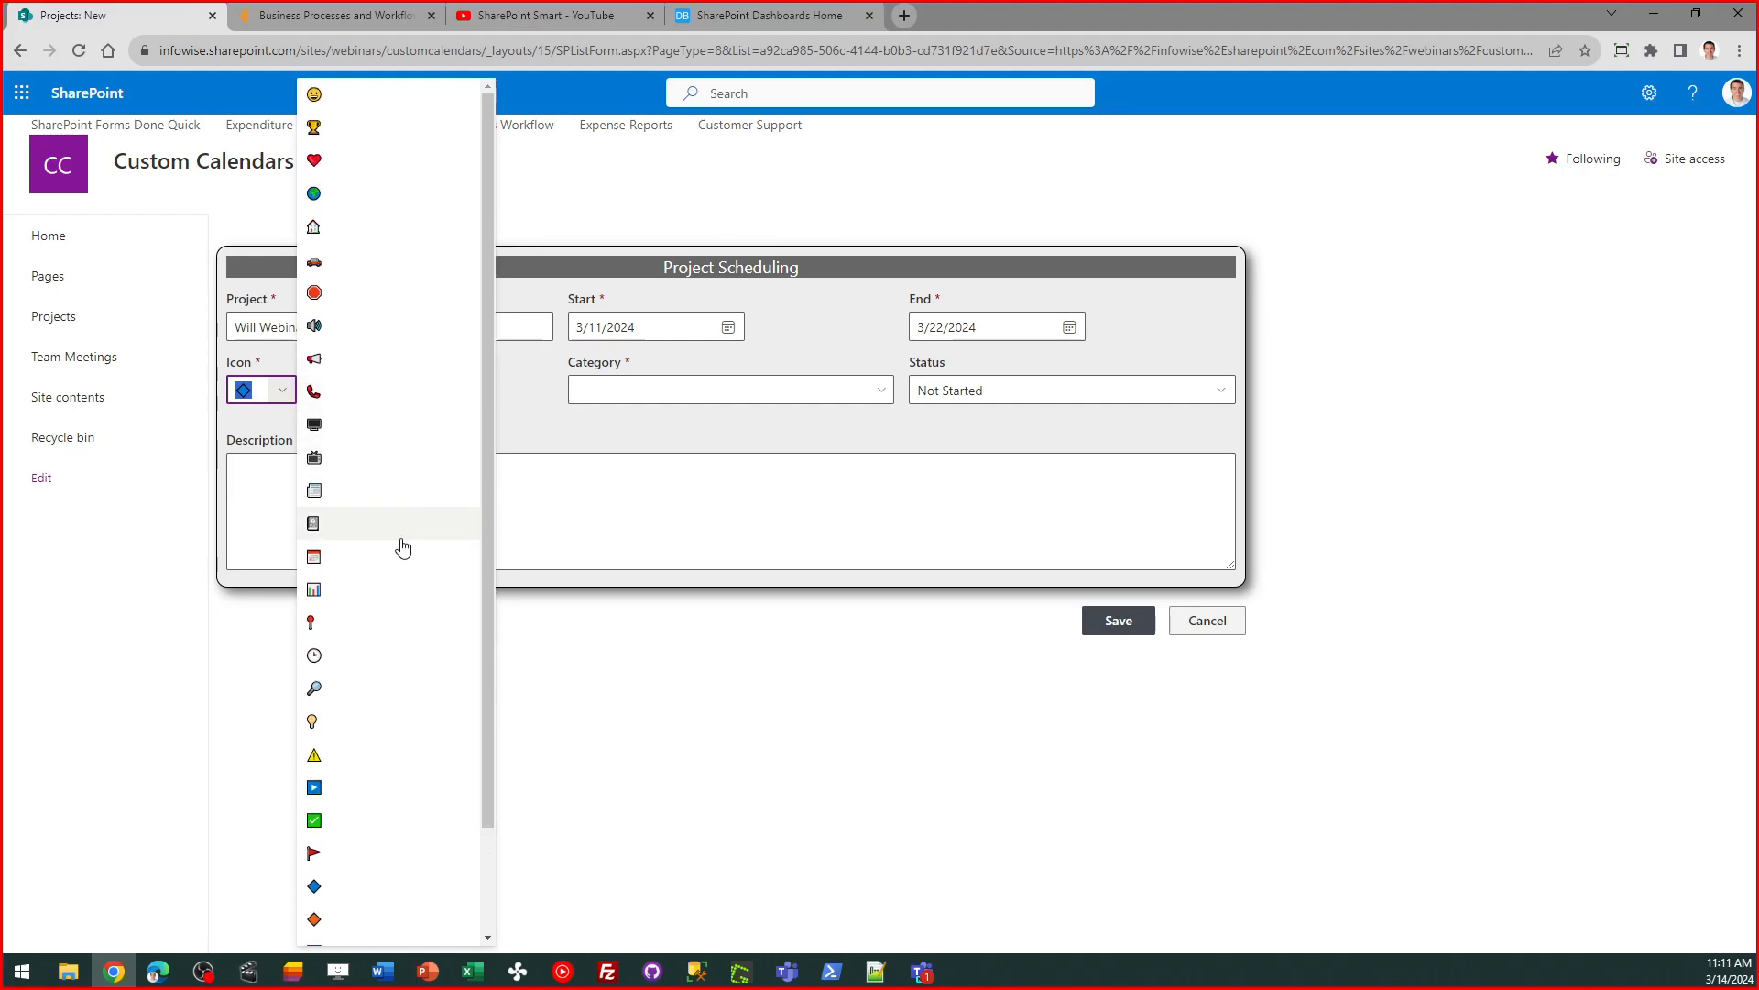
{"action": "left_click", "coordinate": [369, 661]}
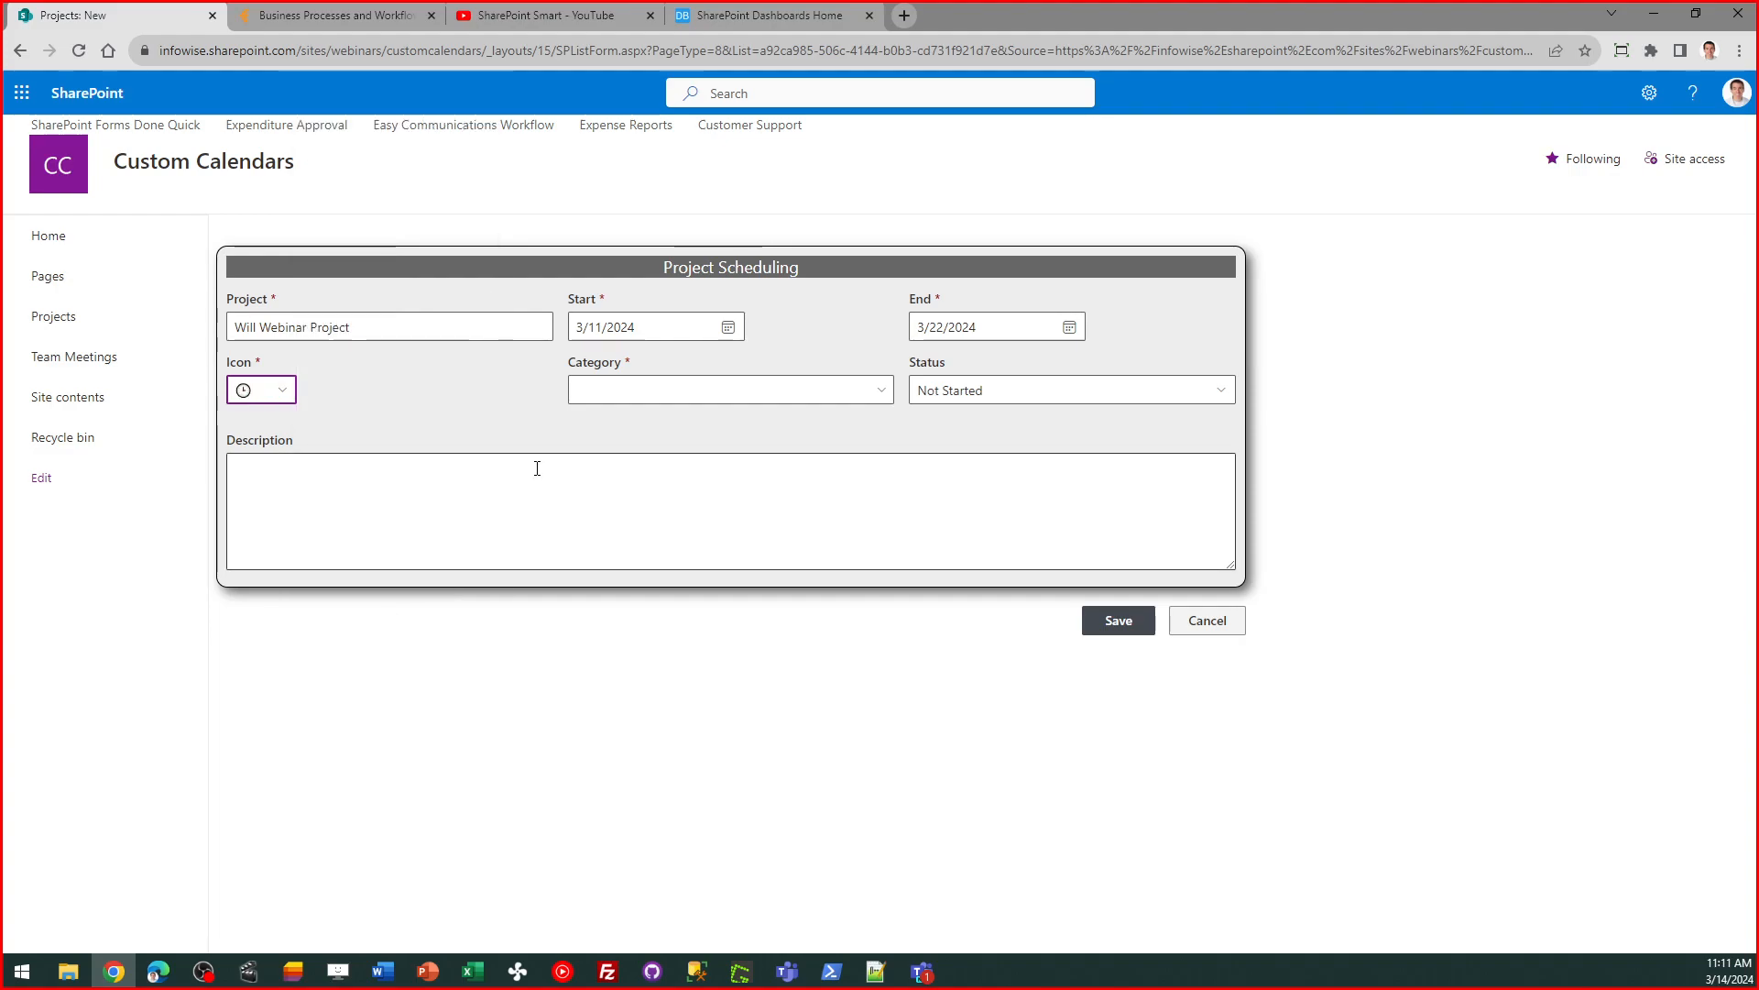
{"action": "left_click", "coordinate": [880, 394]}
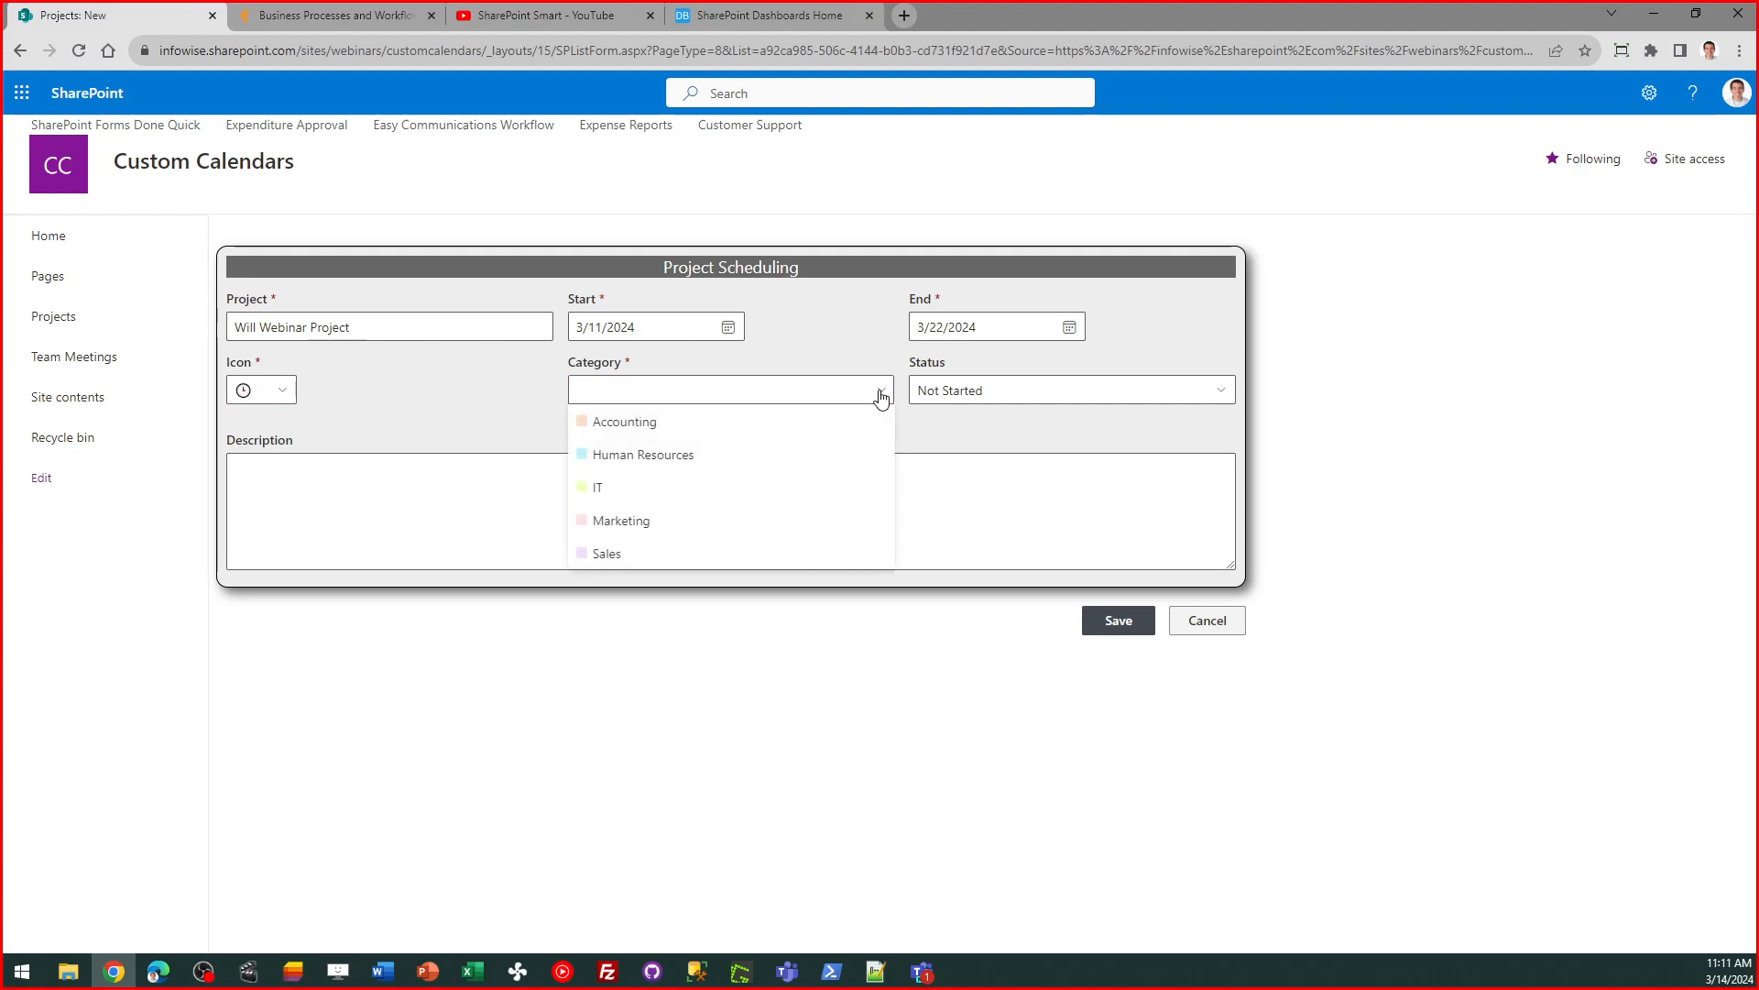
{"action": "left_click", "coordinate": [757, 493]}
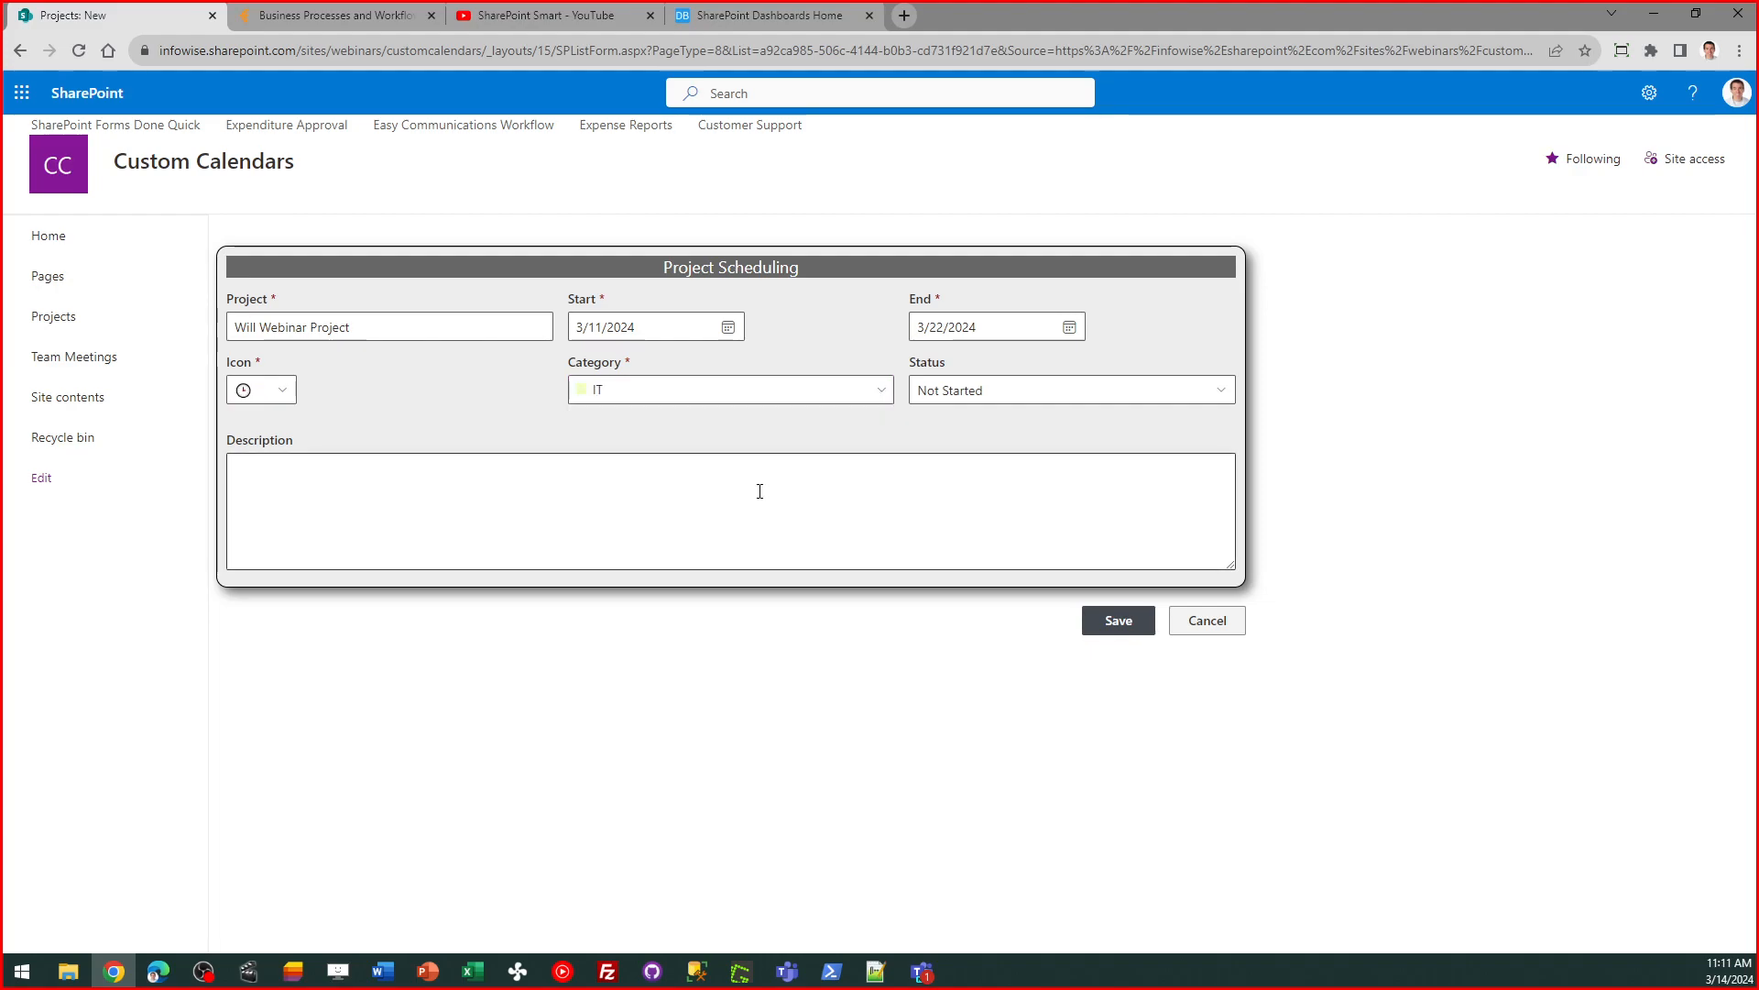
{"action": "left_click", "coordinate": [1028, 391]}
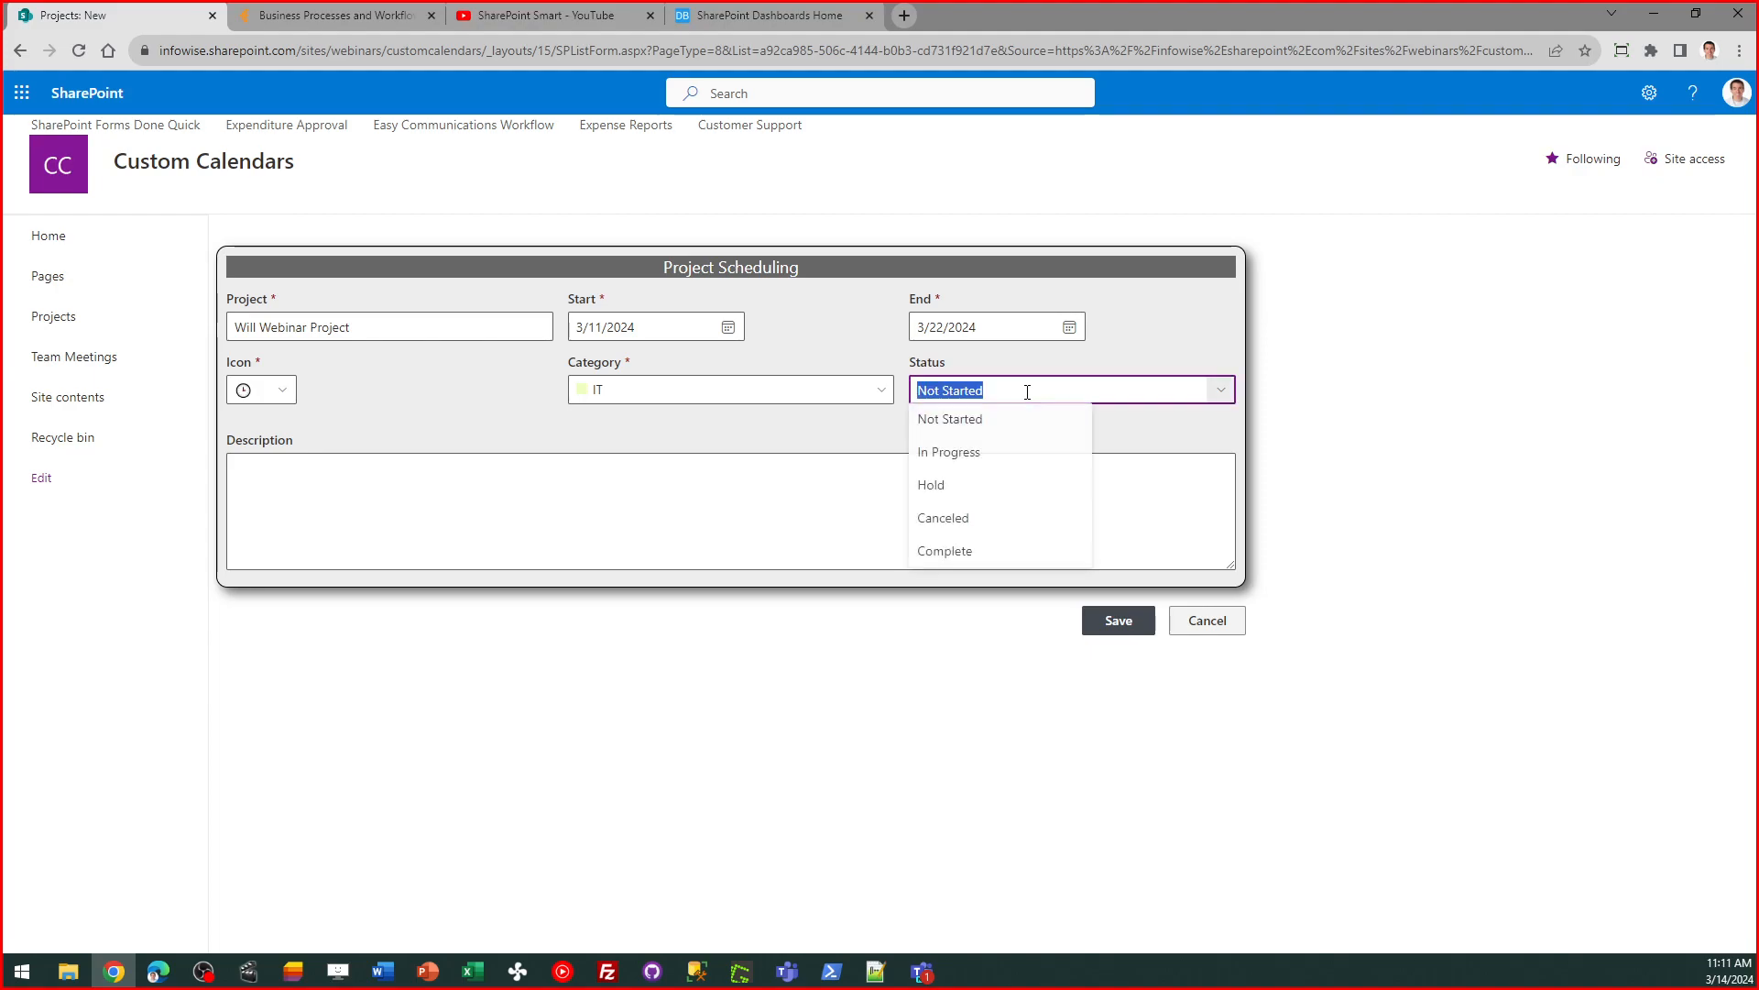
{"action": "left_click", "coordinate": [1026, 458]}
- Fill the project's Description with a paragraph that repeats "More information here." over about three lines
{"action": "left_click", "coordinate": [664, 487]}
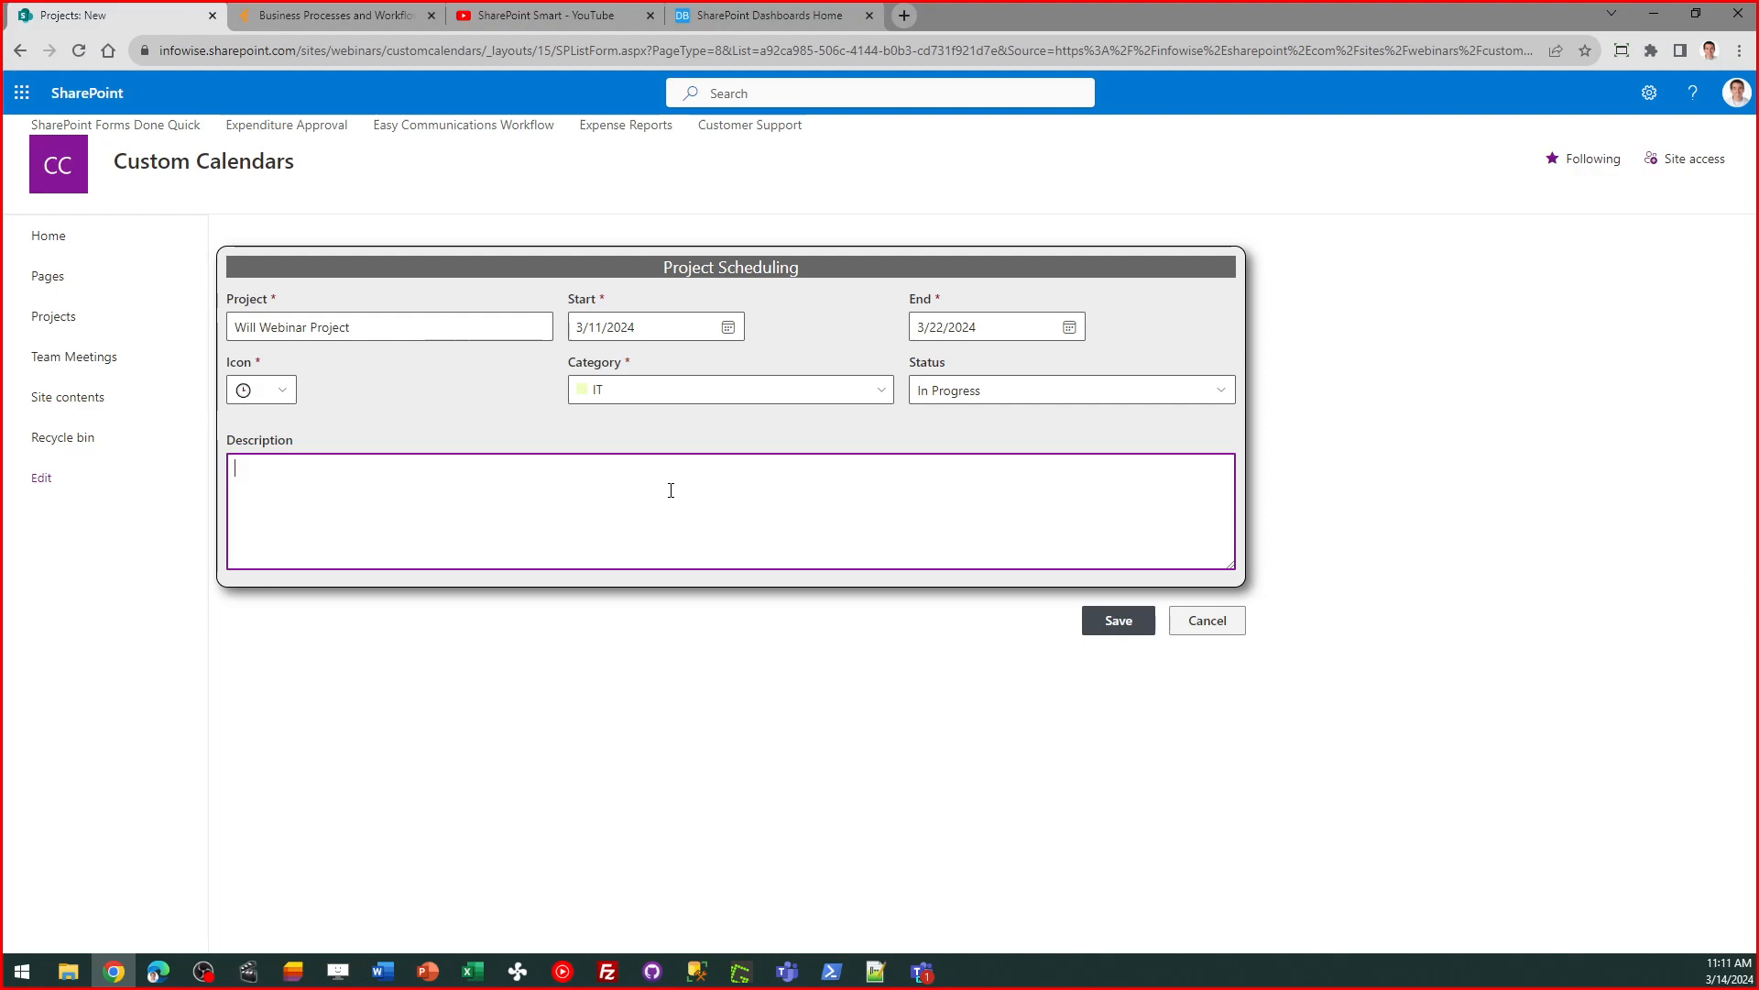
{"action": "type", "text": "More information here."}
{"action": "key", "text": "ctrl+a"}
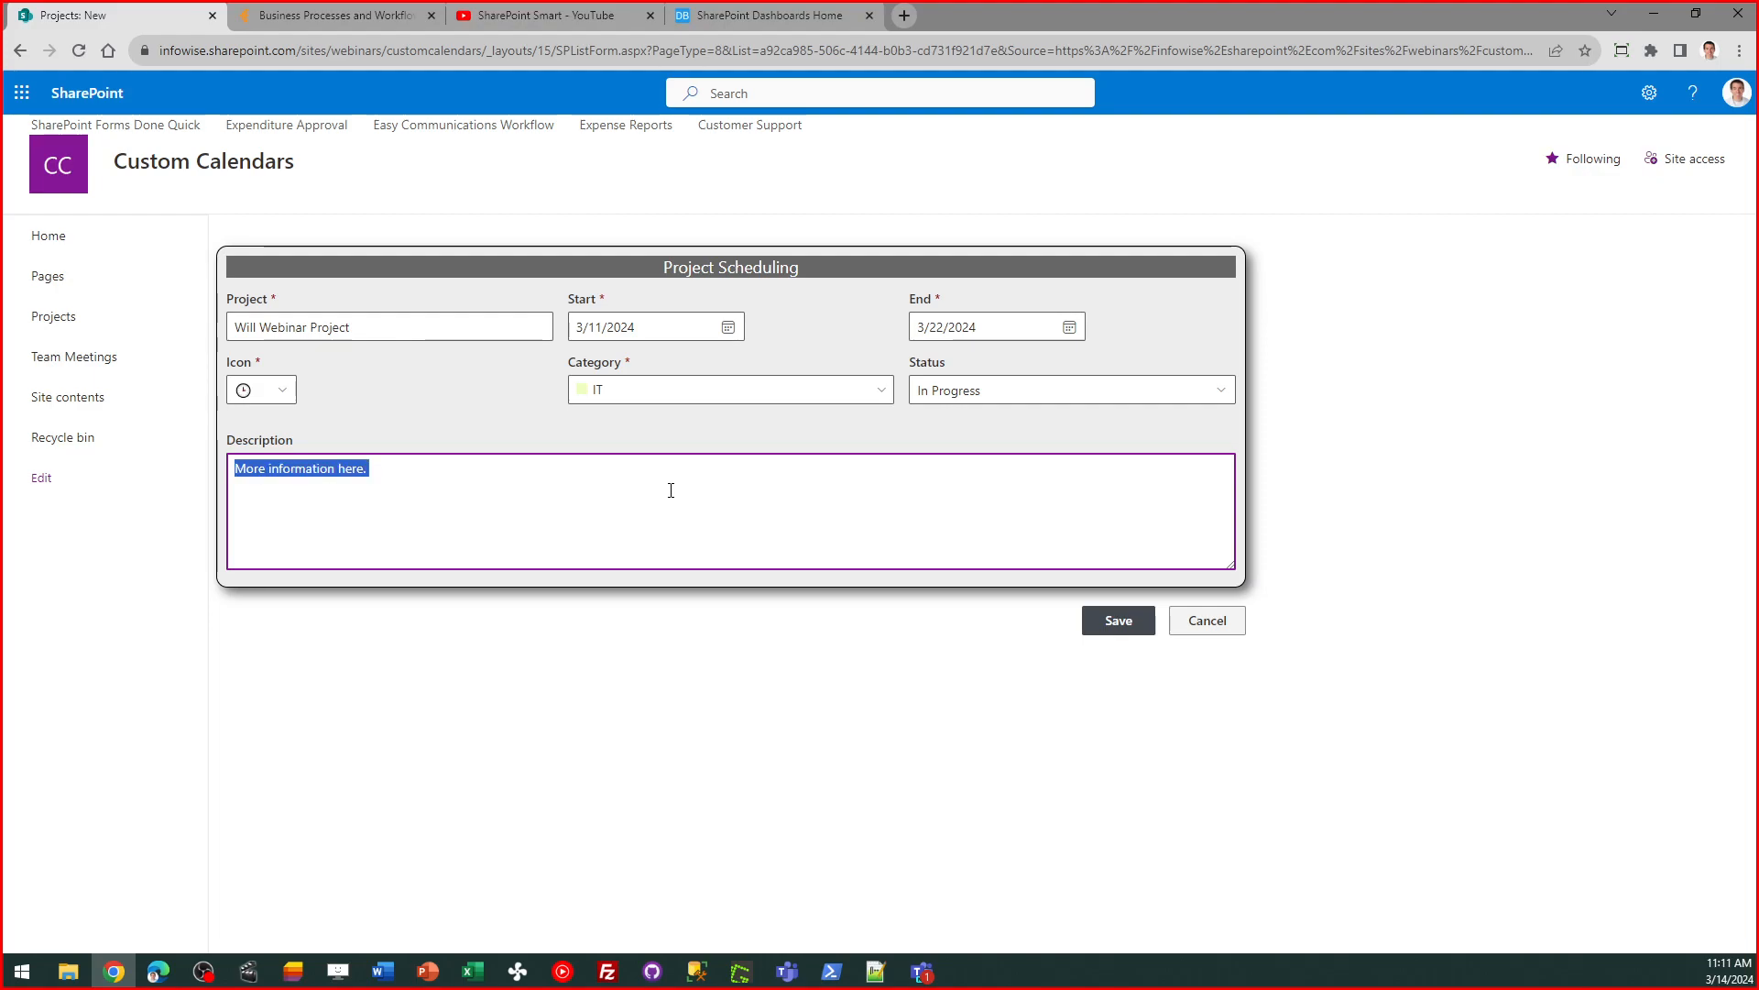
{"action": "key", "text": "ctrl+c"}
{"action": "key", "text": "ctrl+v"}
{"action": "key", "text": "ctrl+v"}
{"action": "key", "text": "ctrl+v"}
{"action": "key", "text": "ctrl+v"}
{"action": "key", "text": "ctrl+v"}
{"action": "key", "text": "ctrl+v"}
{"action": "key", "text": "ctrl+v"}
{"action": "key", "text": "ctrl+v"}
{"action": "key", "text": "ctrl+v"}
{"action": "key", "text": "ctrl+v"}
{"action": "key", "text": "ctrl+v"}
{"action": "key", "text": "ctrl+v"}
{"action": "key", "text": "ctrl+v"}
{"action": "key", "text": "ctrl+v"}
{"action": "key", "text": "ctrl+v"}
{"action": "key", "text": "ctrl+v"}
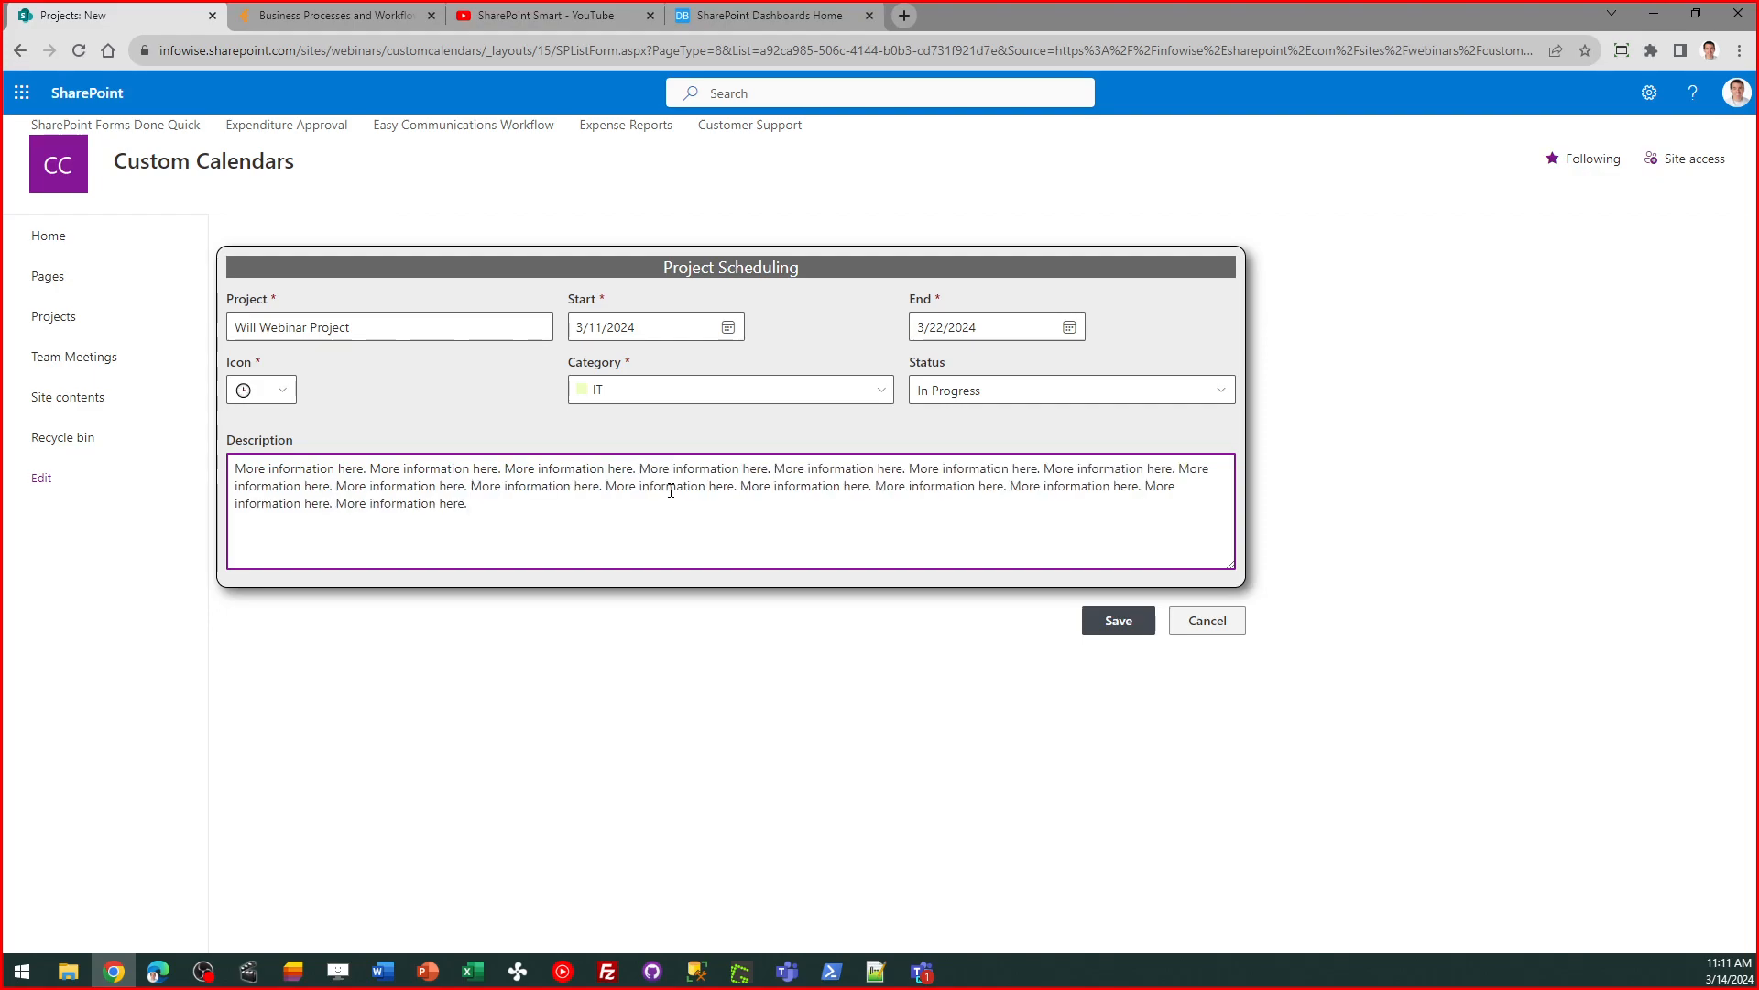
- Duplicate the description paragraph below itself, separated by a blank line, and save the new project
{"action": "key", "text": "ctrl+a"}
{"action": "key", "text": "ctrl+c"}
{"action": "key", "text": "Right"}
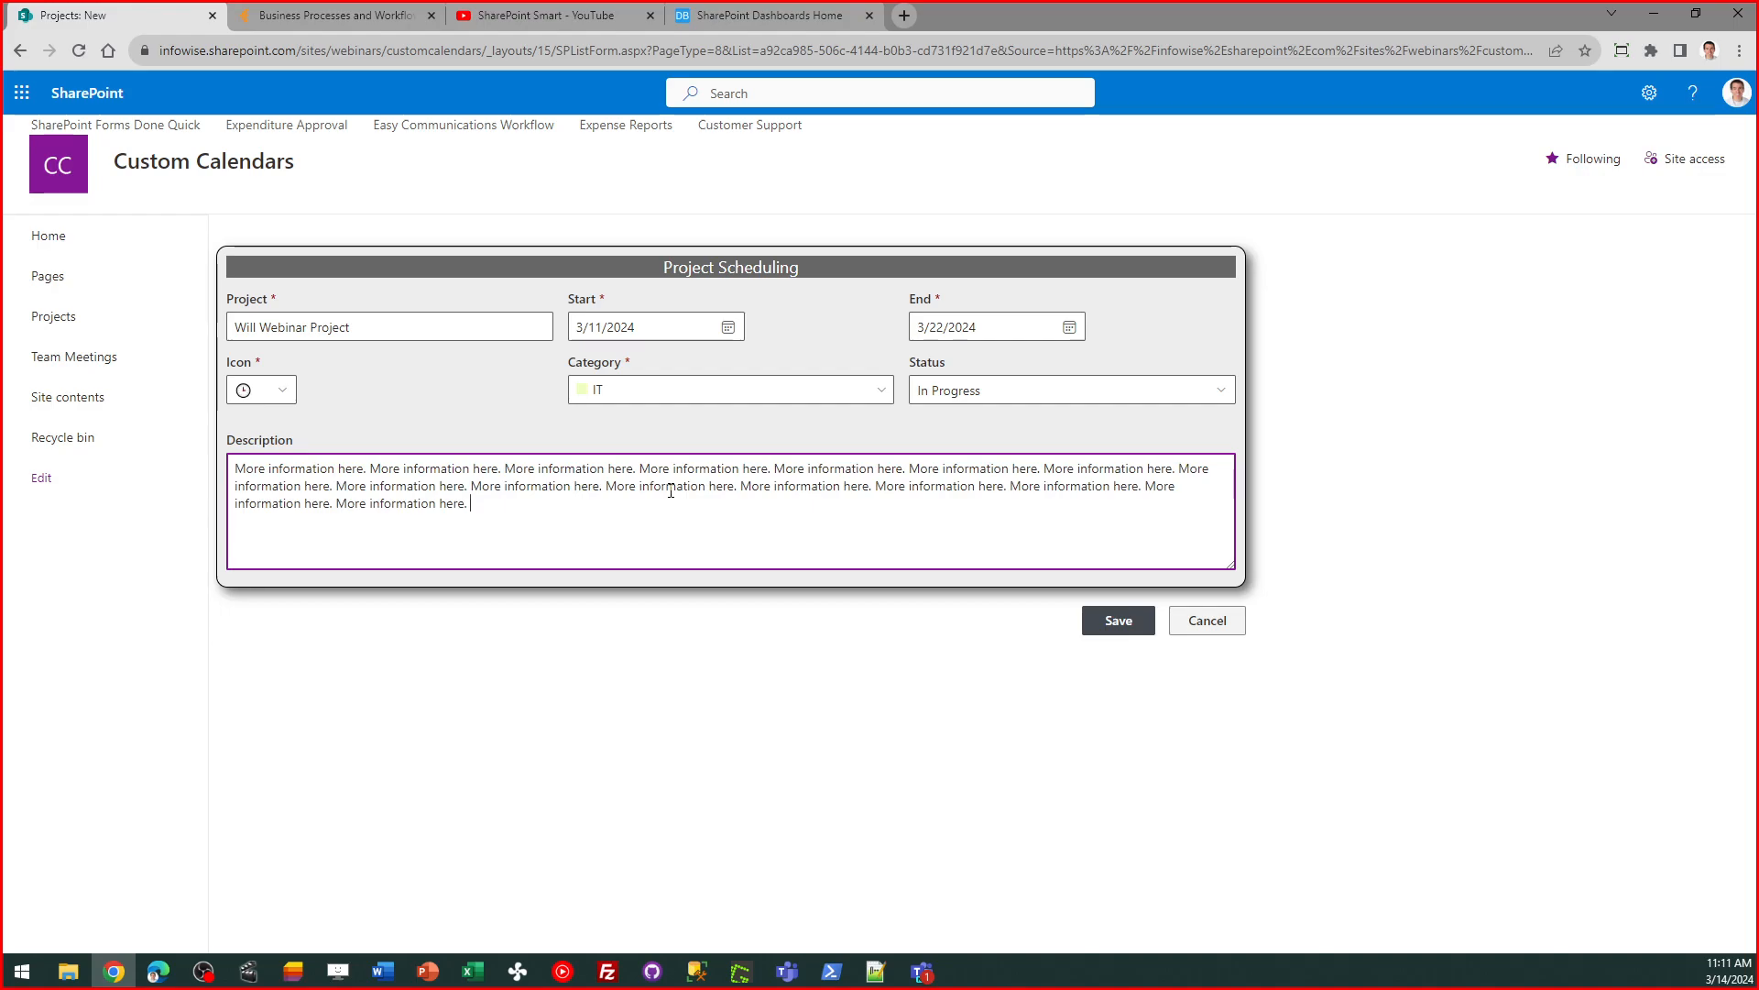
{"action": "key", "text": "ctrl+a"}
{"action": "key", "text": "Right"}
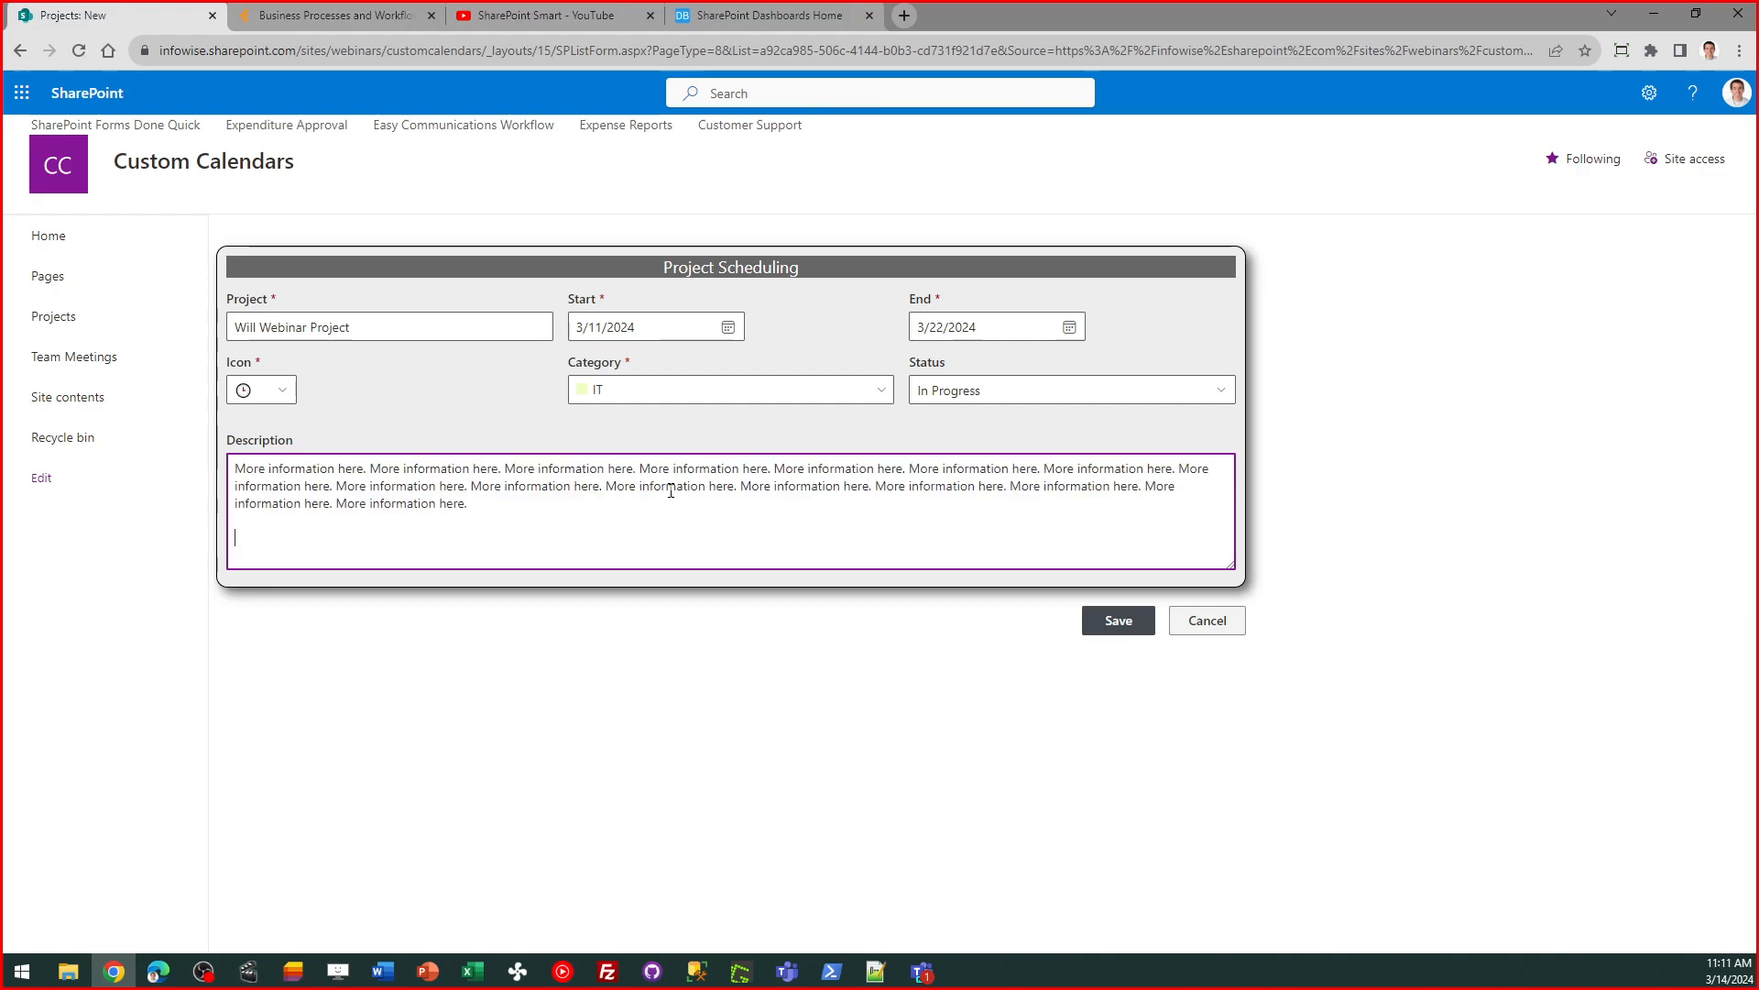
{"action": "key", "text": "ctrl+v"}
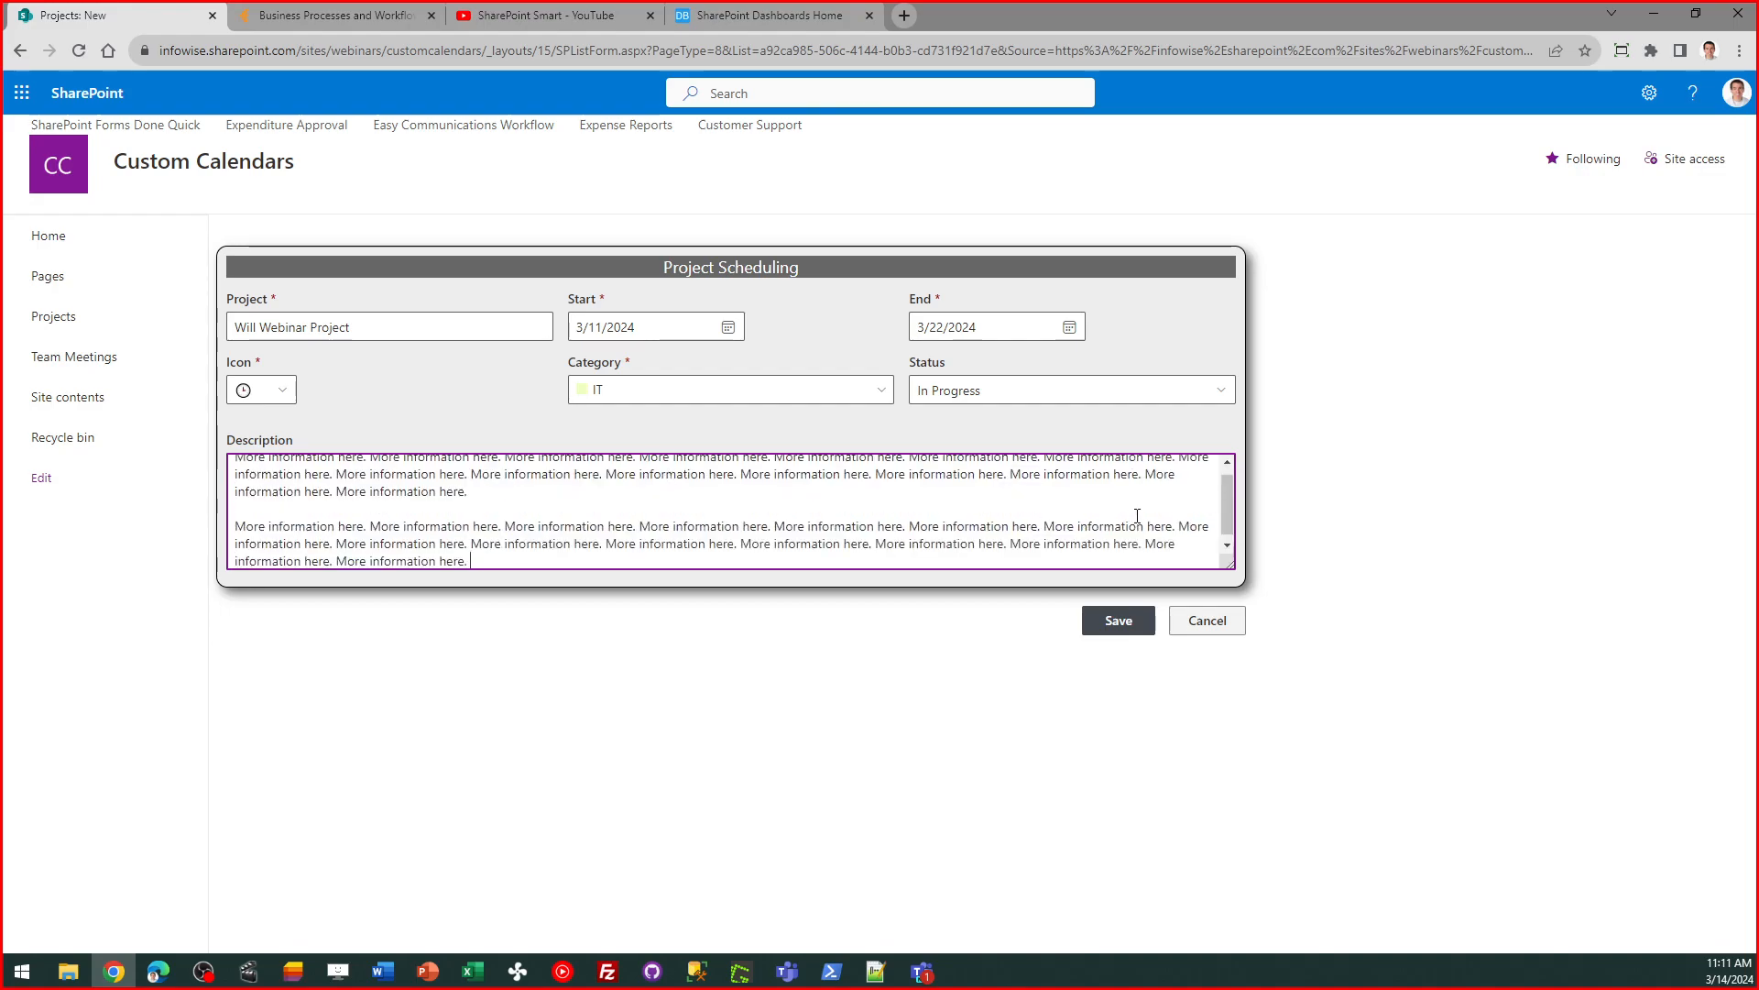
{"action": "left_click", "coordinate": [1135, 621]}
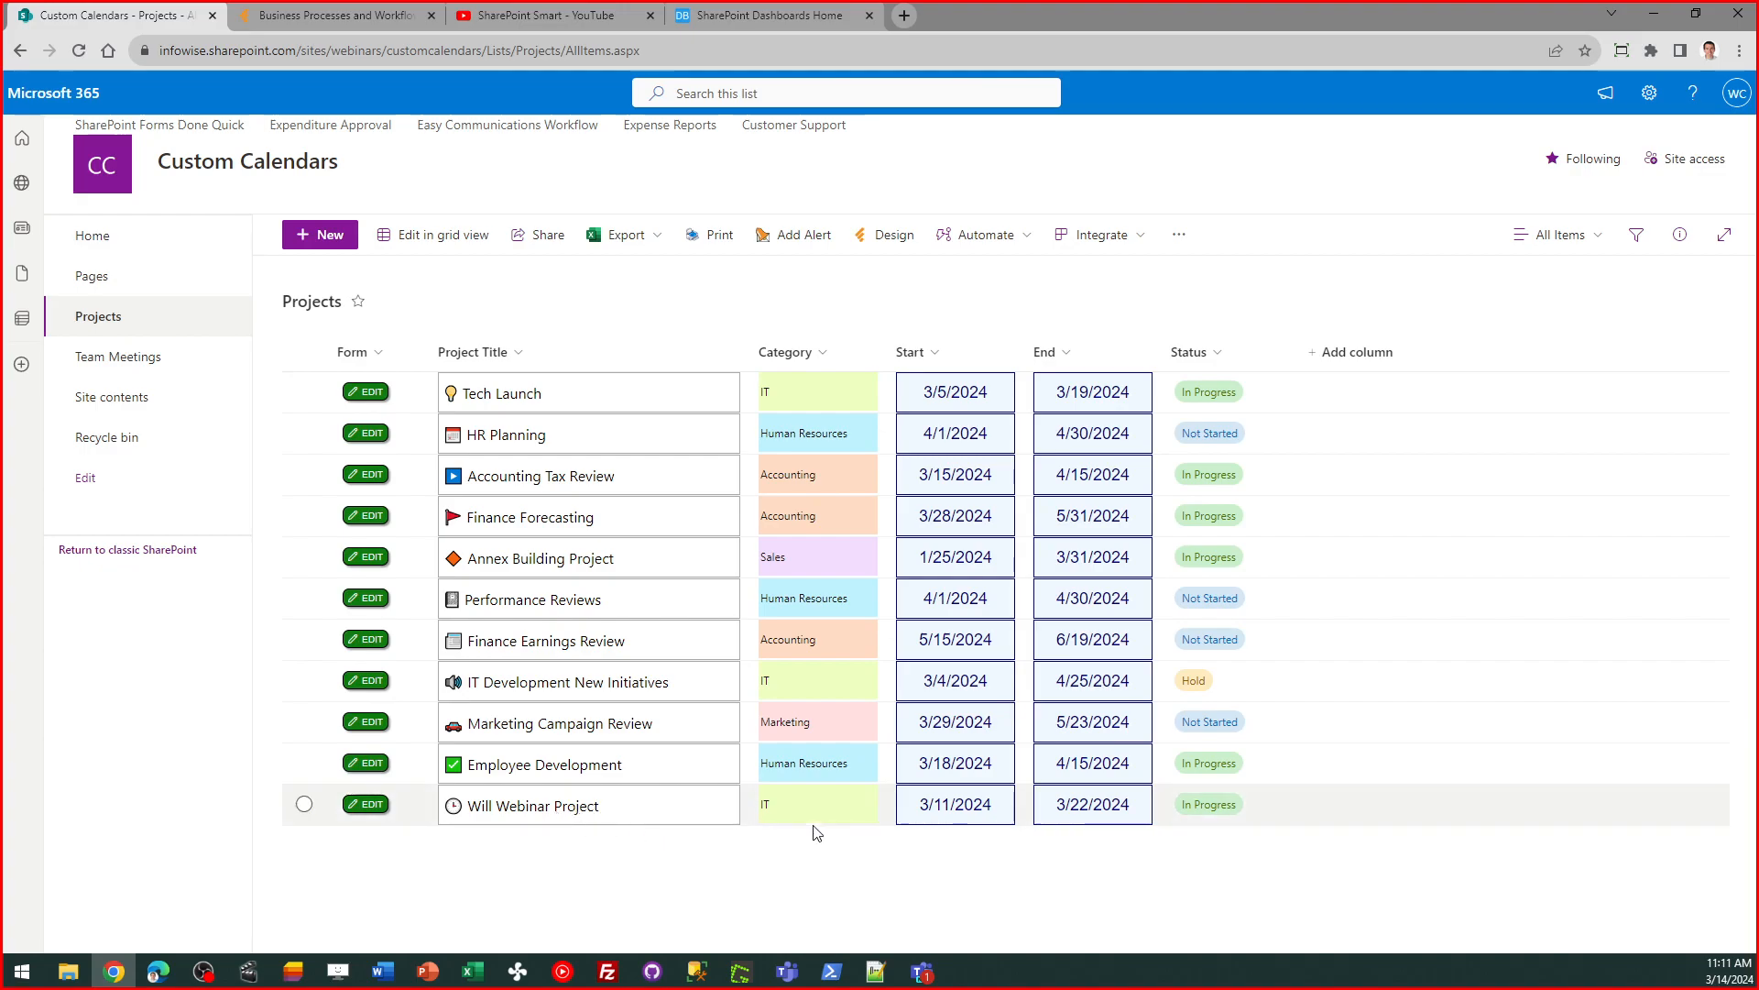
- Filter the Projects list by Category to show only IT projects
{"action": "left_click", "coordinate": [822, 354]}
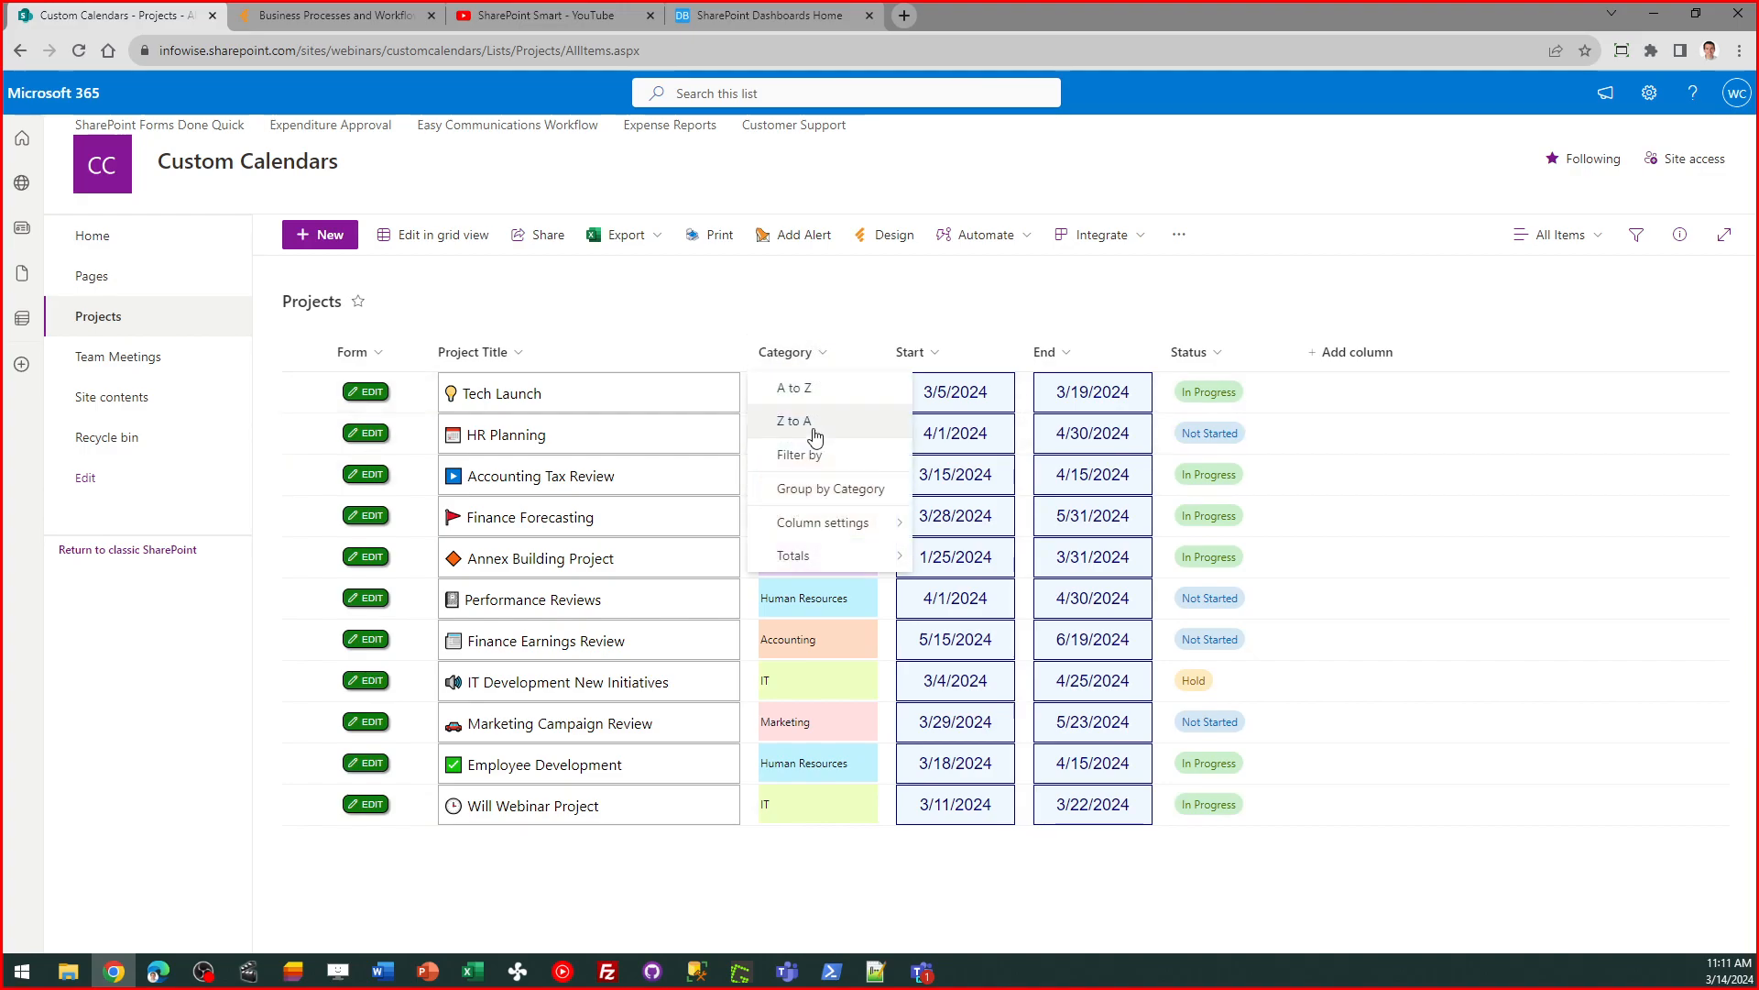
{"action": "left_click", "coordinate": [832, 460]}
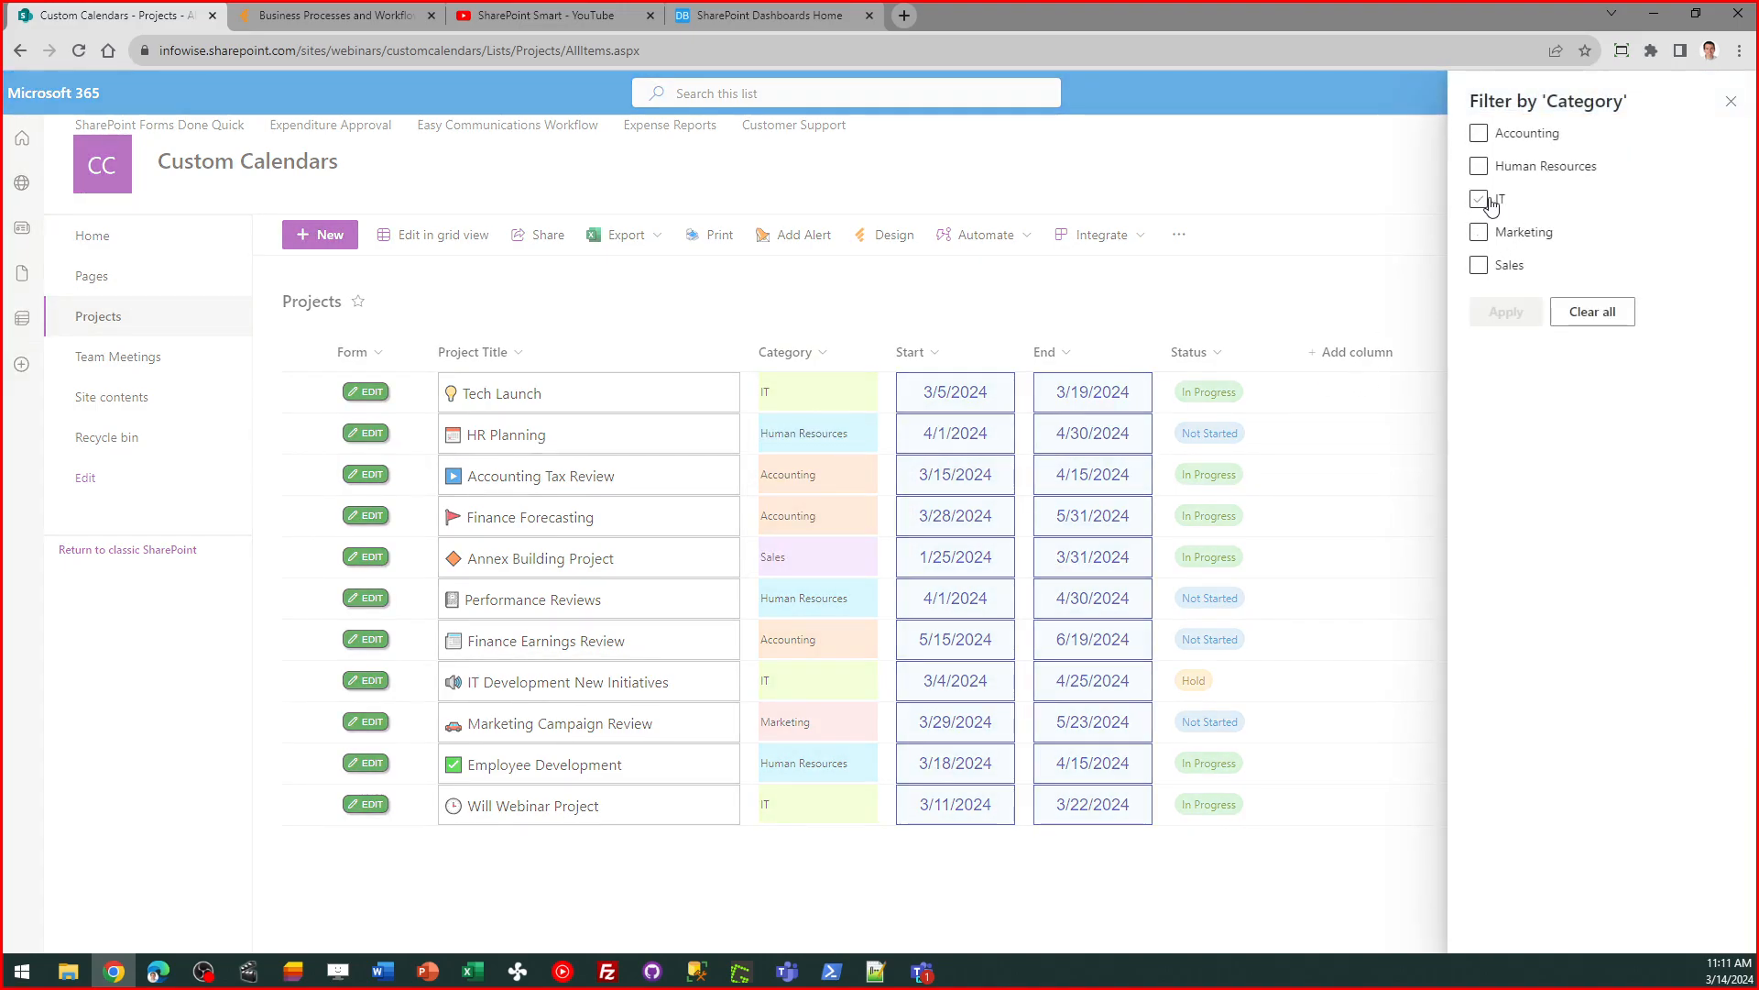
{"action": "left_click", "coordinate": [1481, 201]}
{"action": "left_click", "coordinate": [1505, 312]}
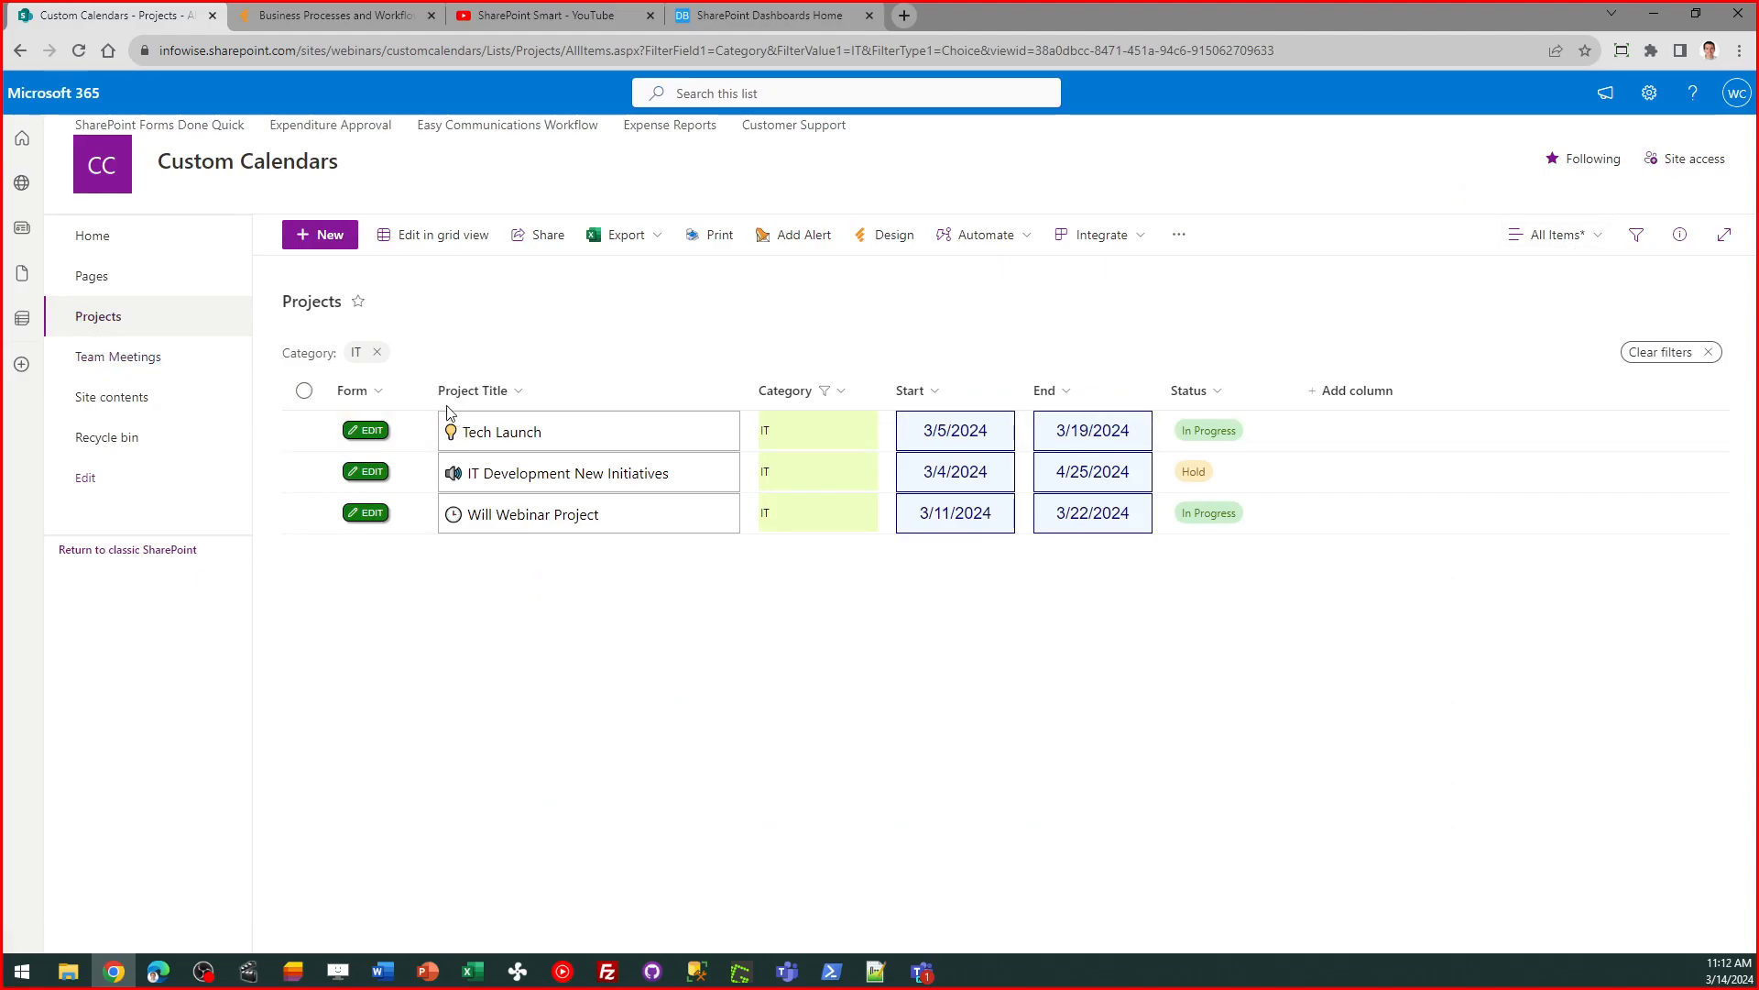
- Clear the list filter and open the Projects Calendar page from the site's home page to view the whole of March 2024
{"action": "left_click", "coordinate": [108, 324]}
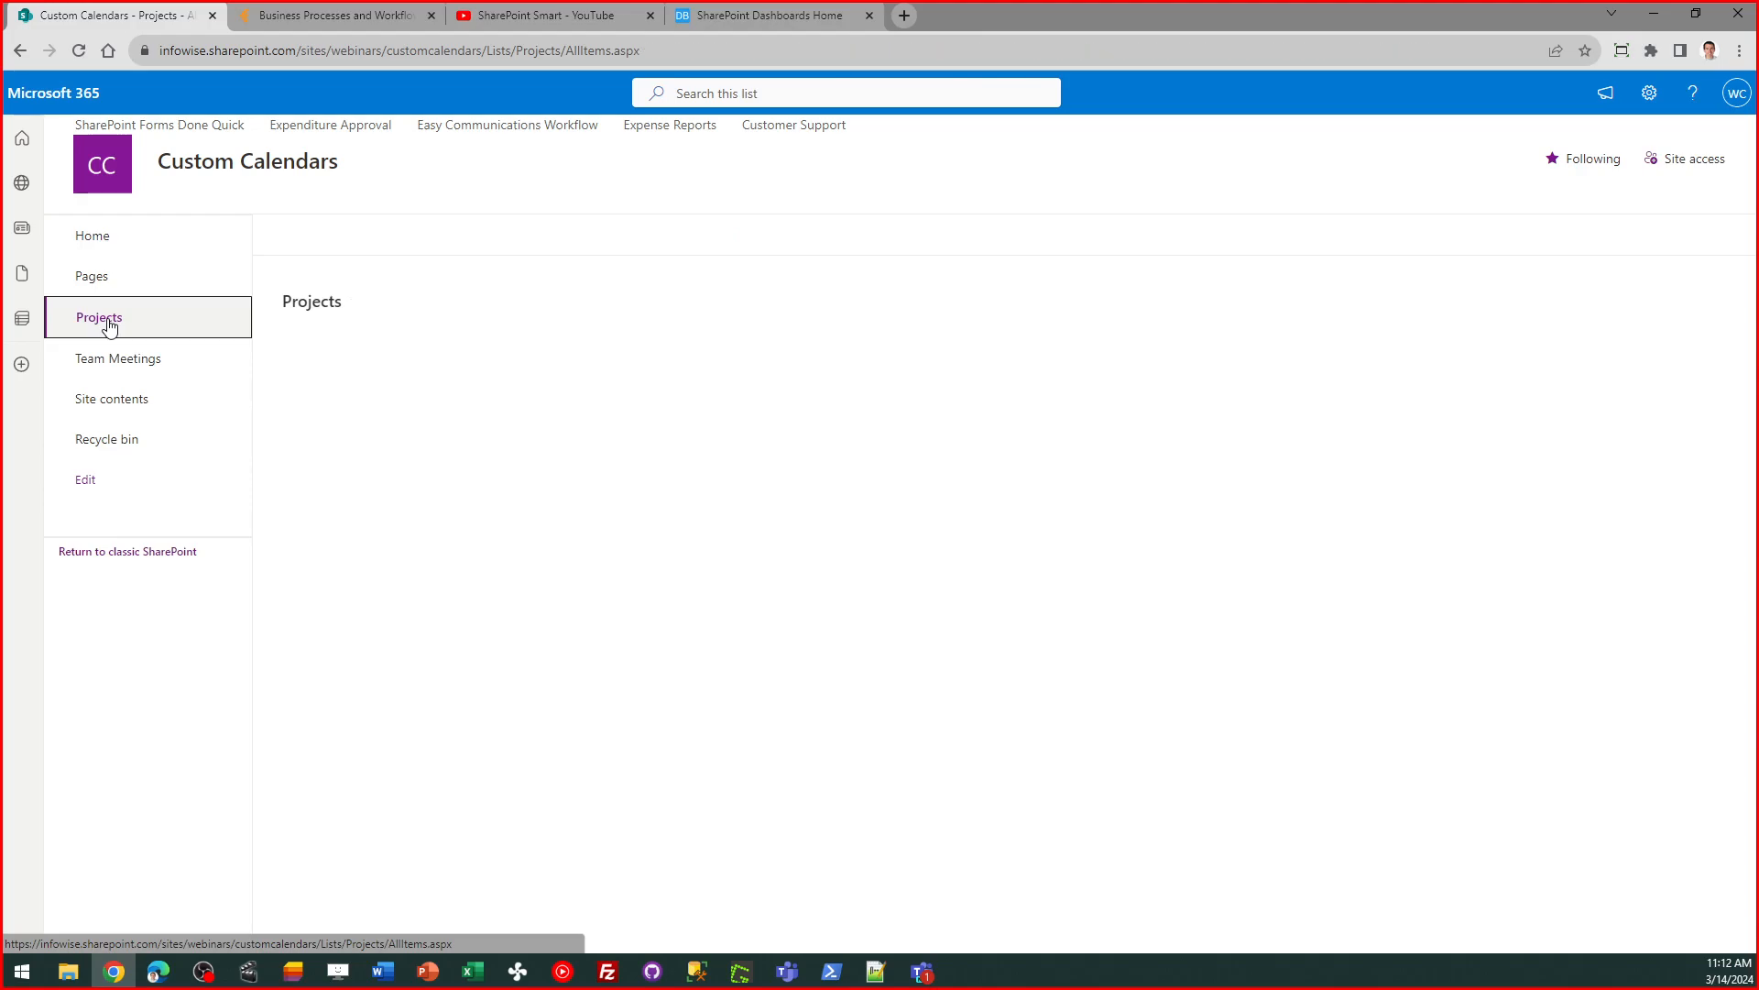
{"action": "left_click", "coordinate": [98, 239]}
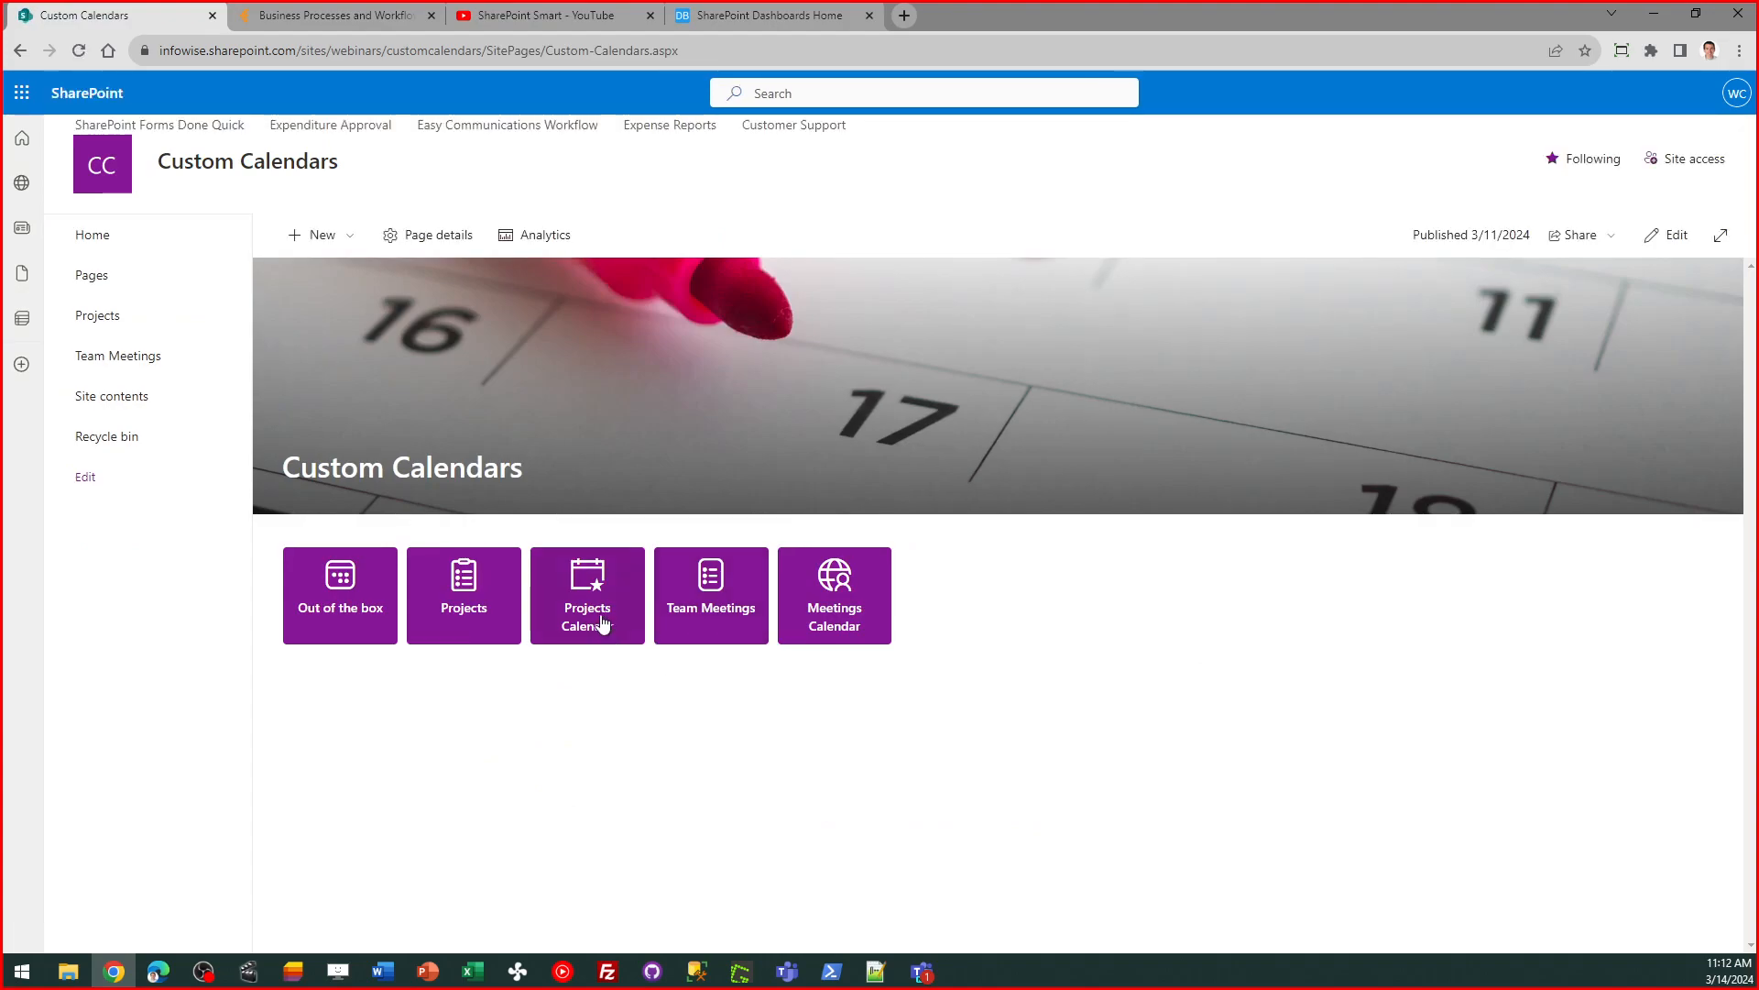
{"action": "left_click", "coordinate": [569, 604]}
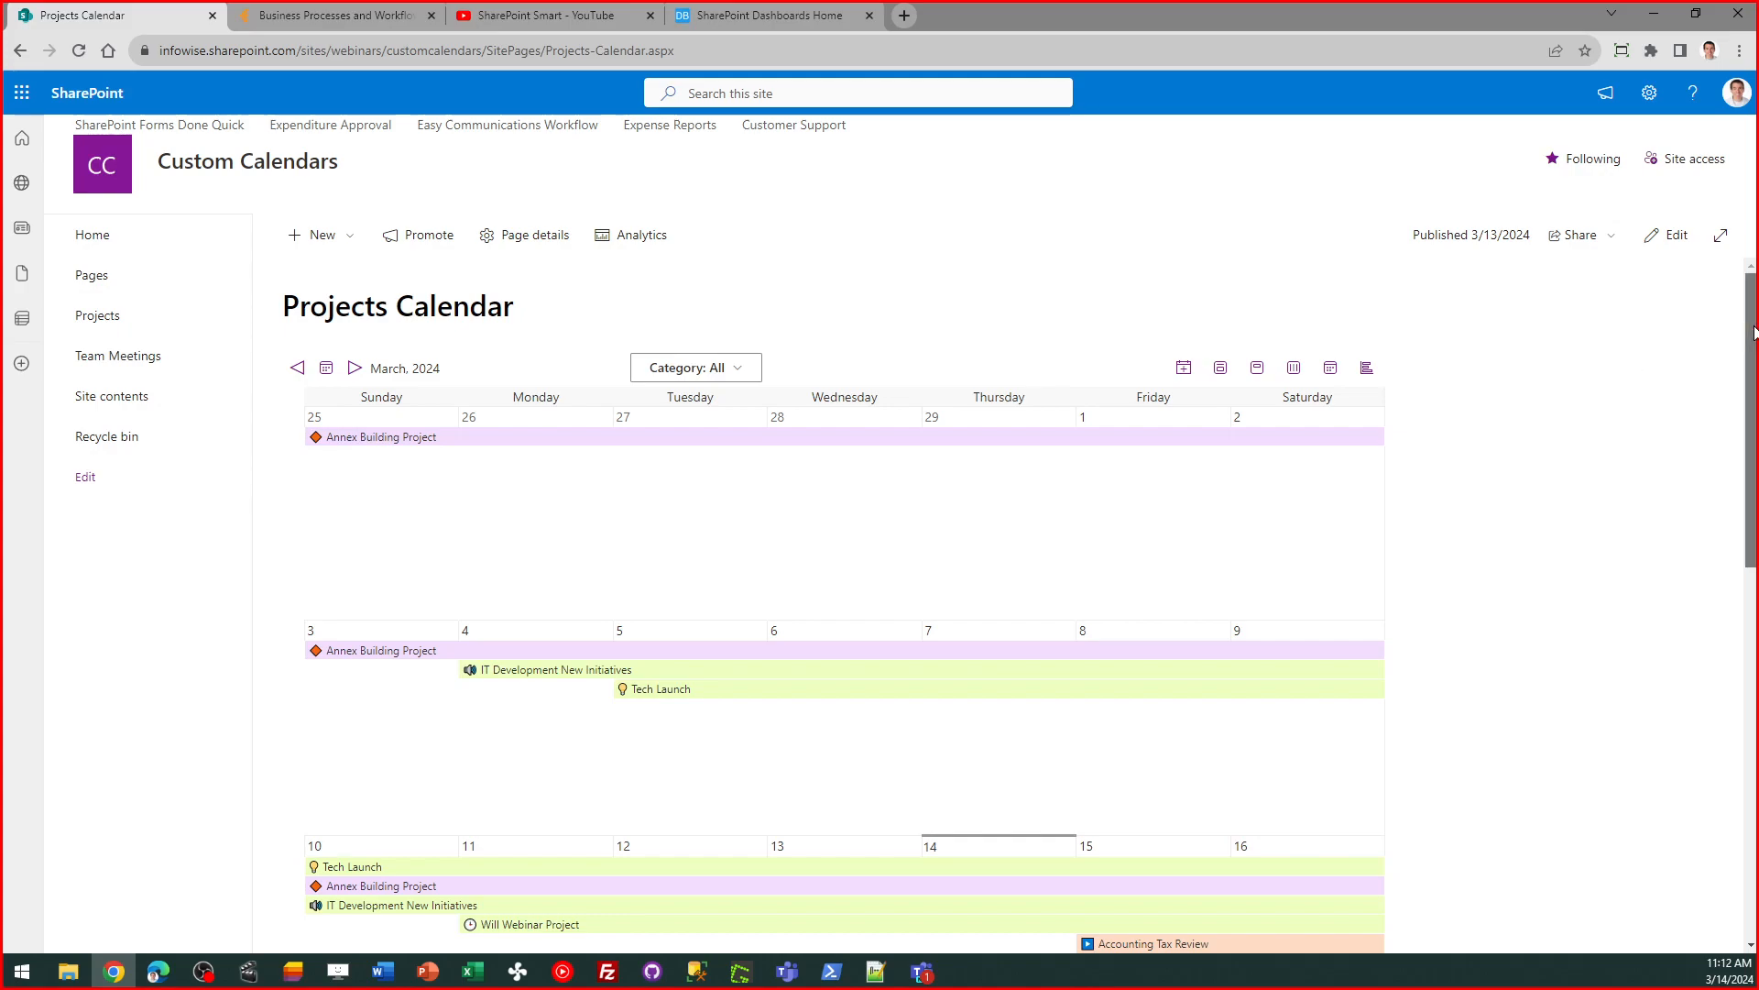
{"action": "left_click_drag", "start_coordinate": [1746, 337], "coordinate": [1755, 689]}
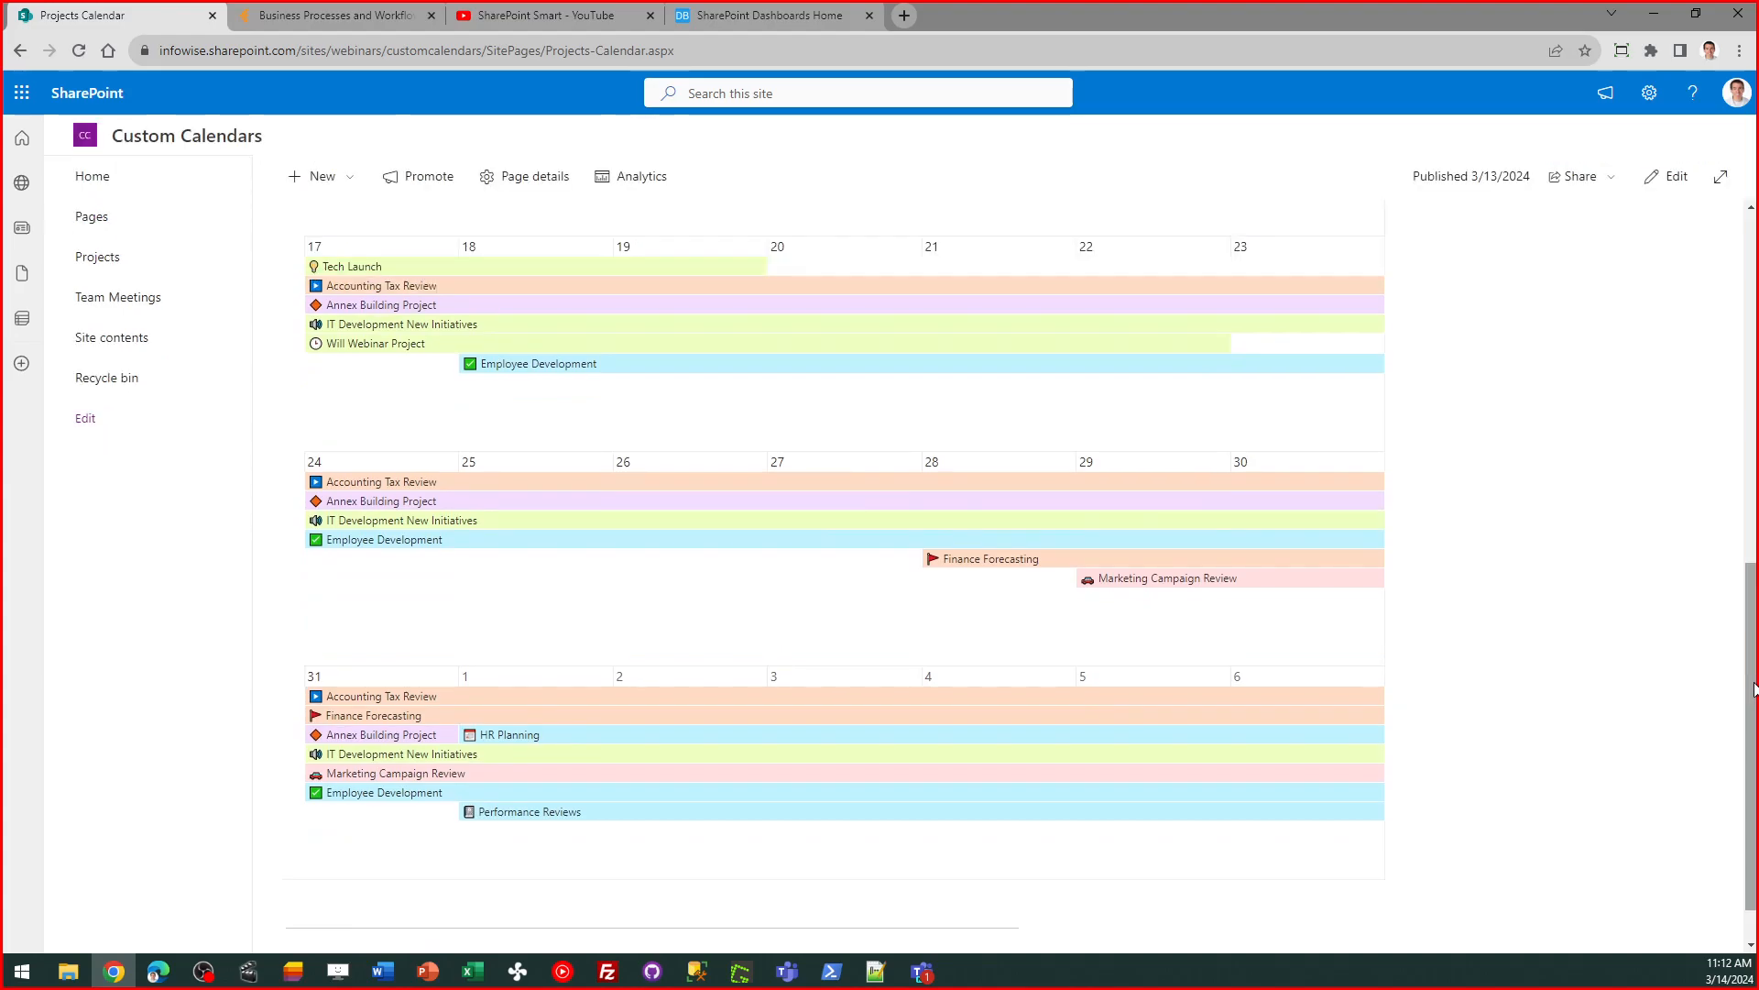
- Preview the Accounting Tax Review event's details on the calendar, and open the project's form for editing
{"action": "mouse_move", "coordinate": [541, 488]}
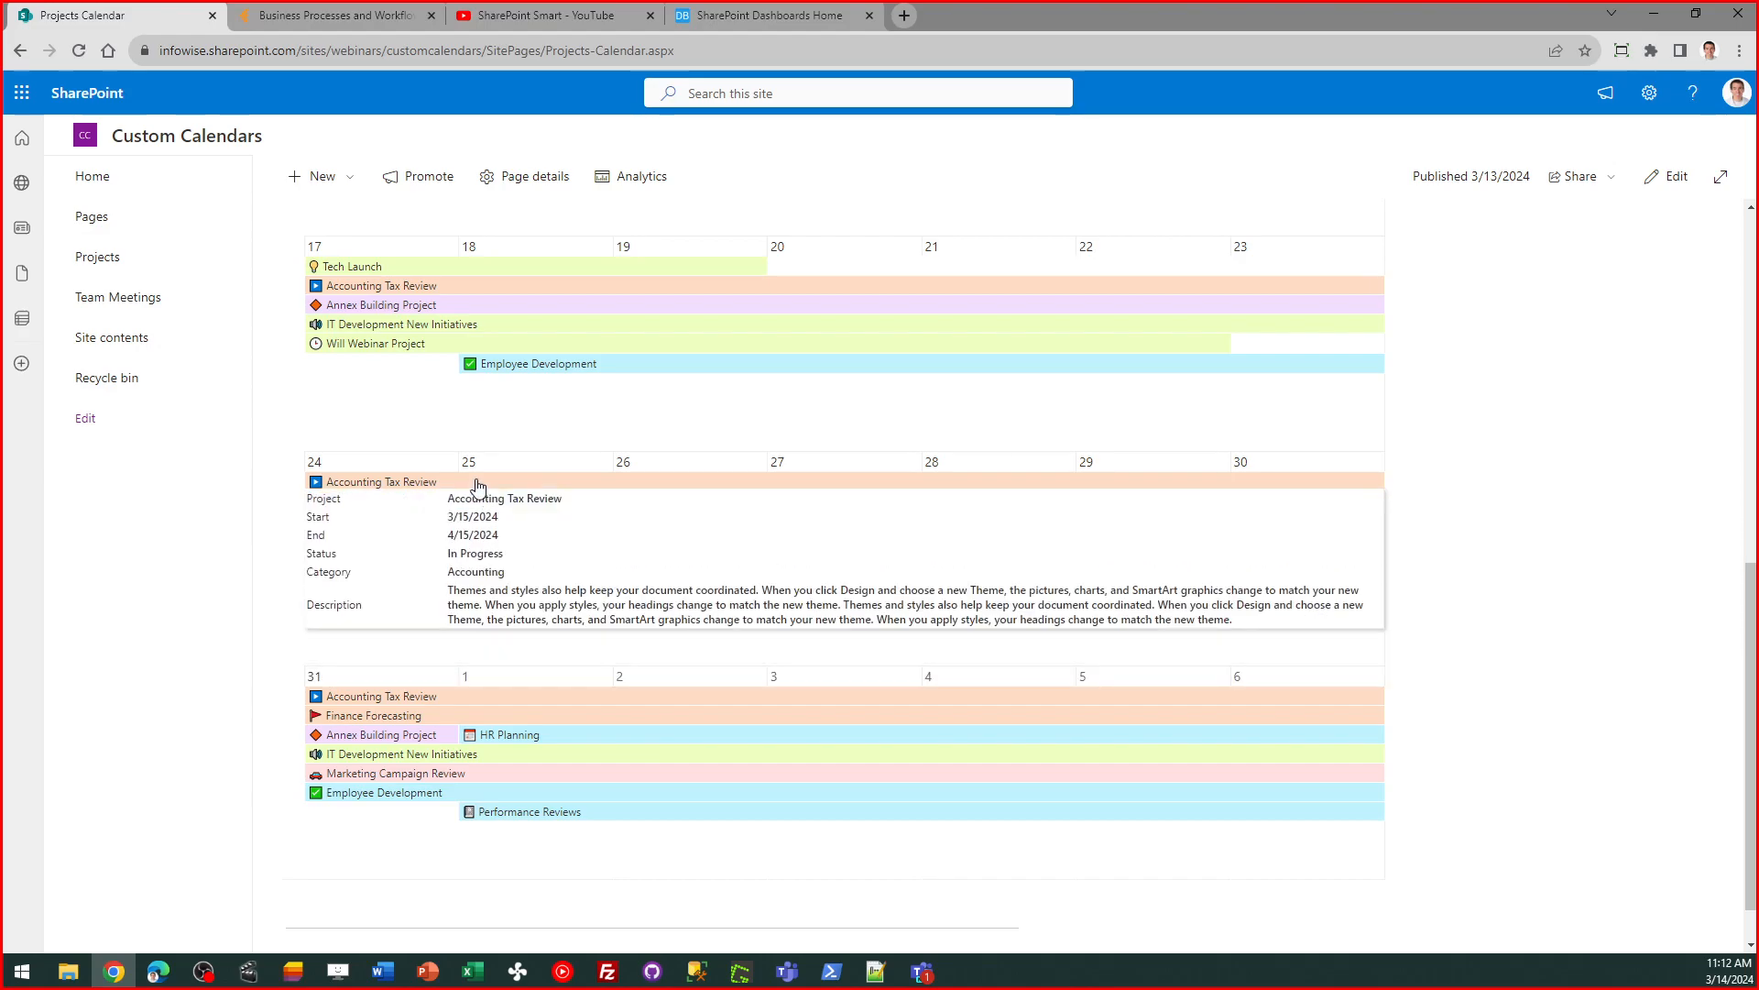
{"action": "mouse_move", "coordinate": [509, 540]}
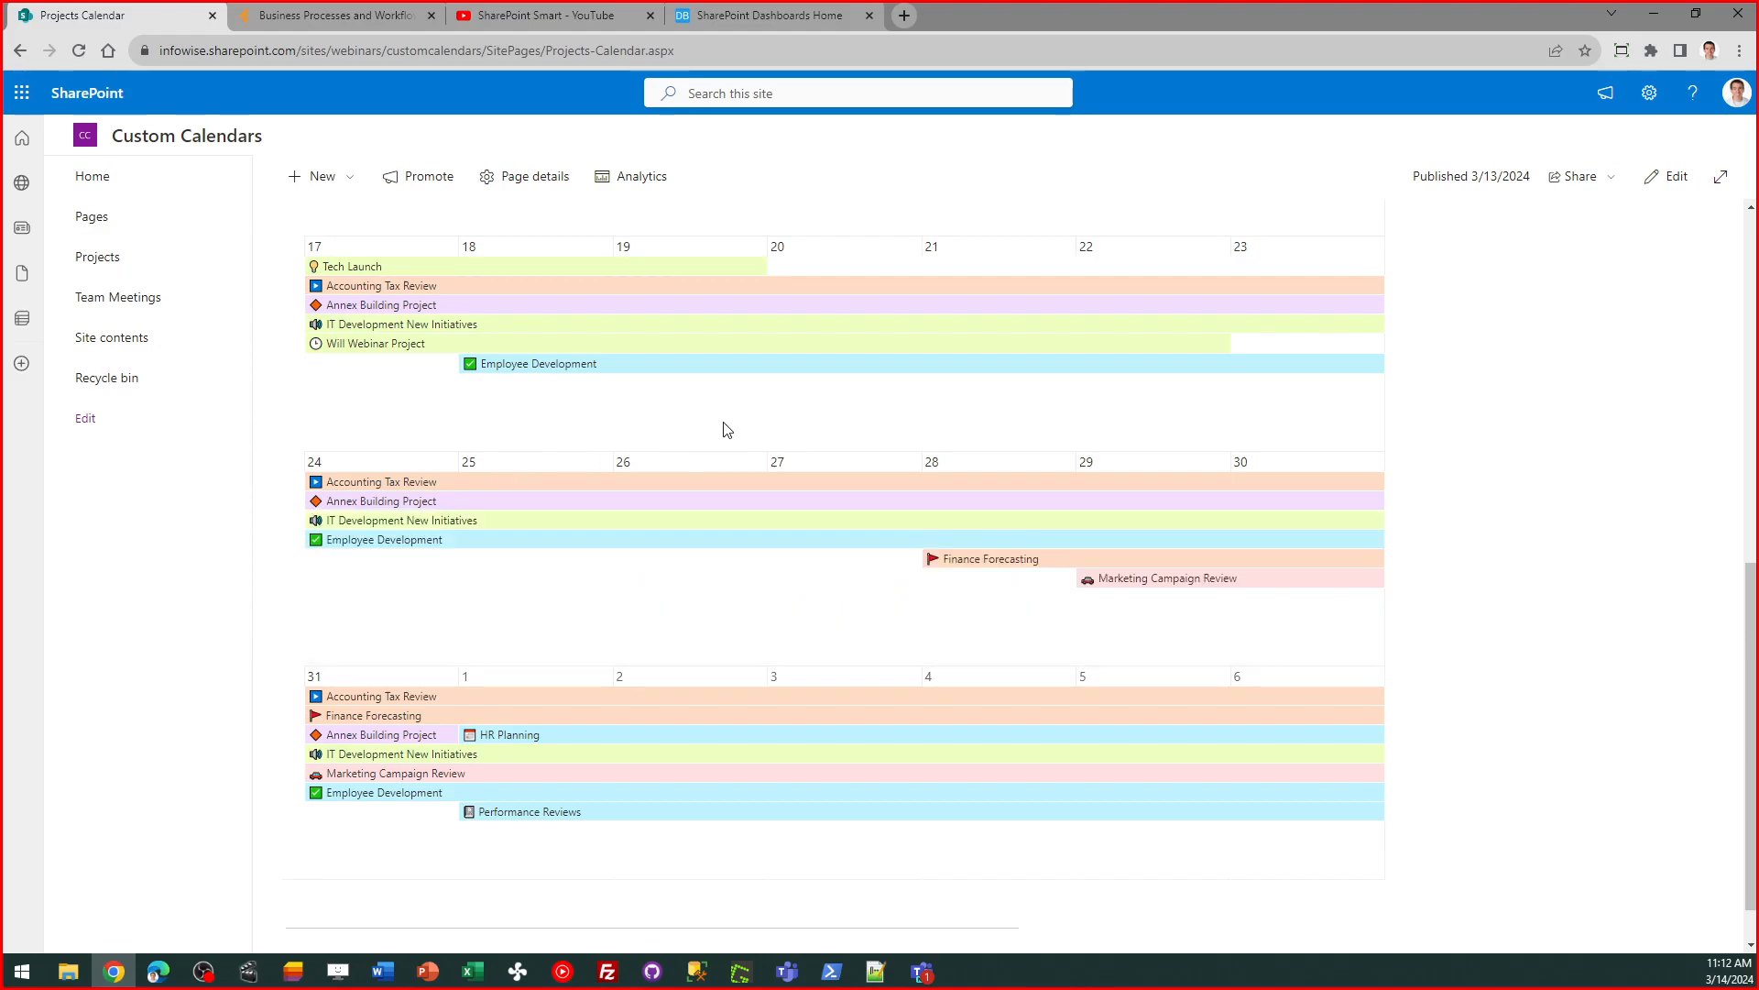
{"action": "mouse_move", "coordinate": [605, 484]}
{"action": "left_click", "coordinate": [574, 481]}
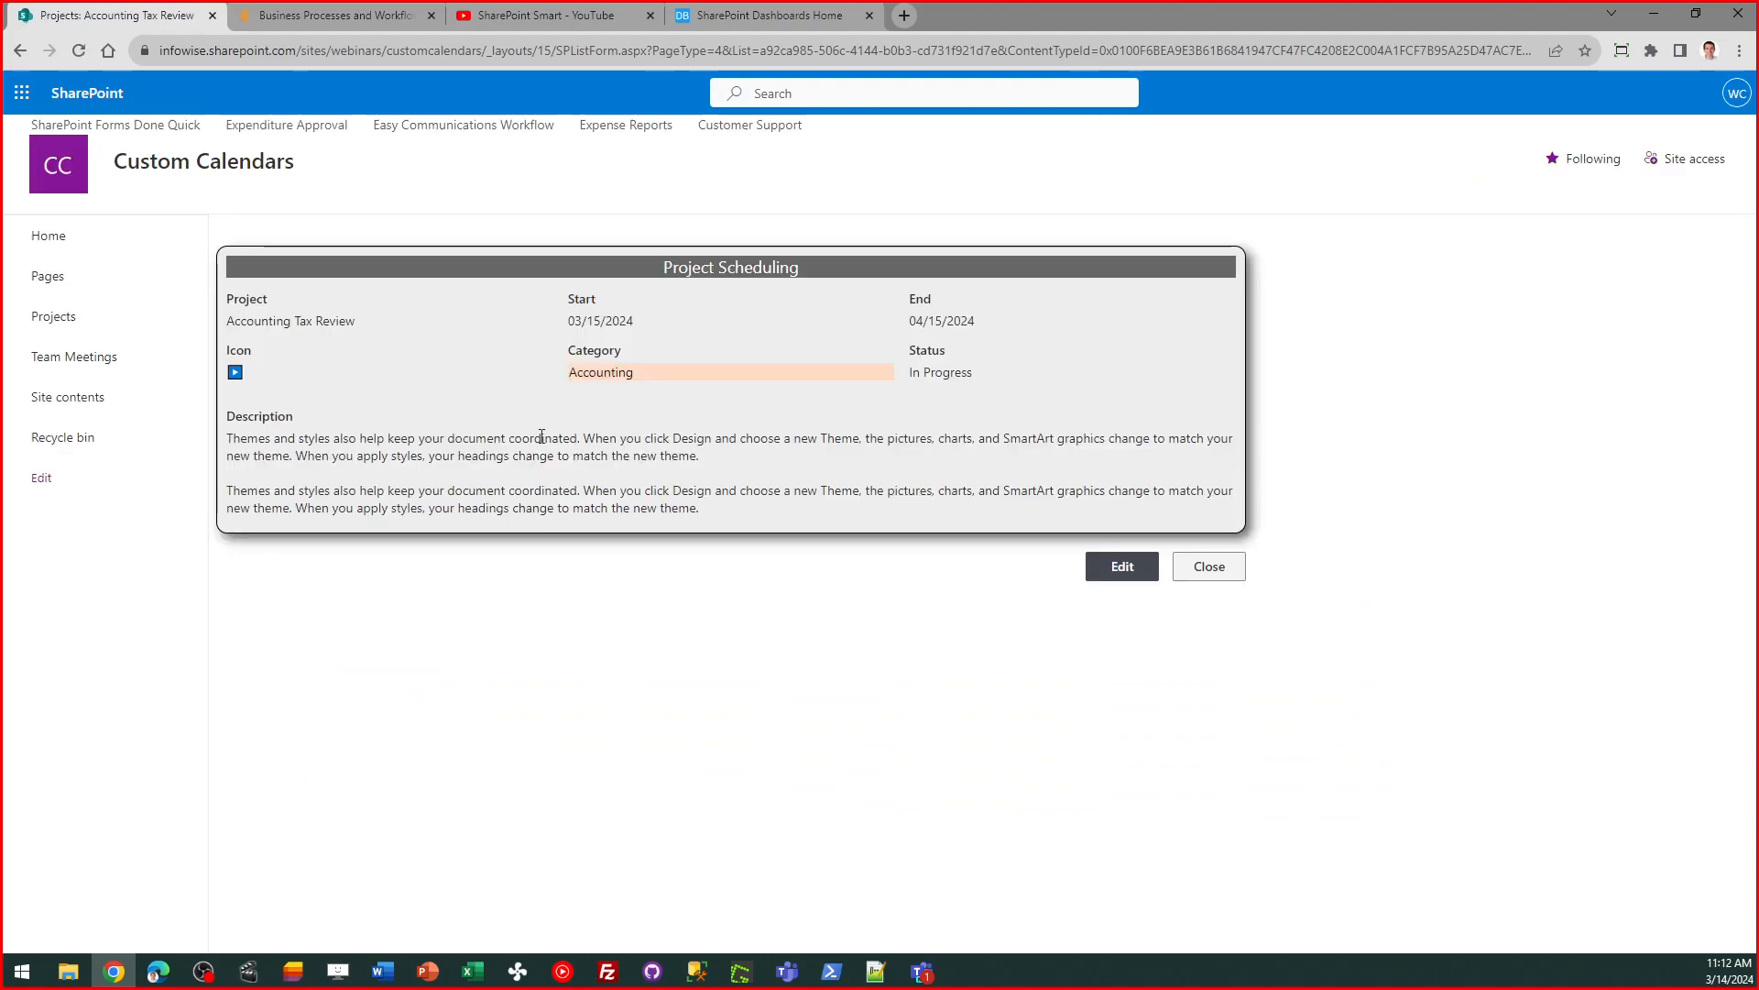
{"action": "left_click", "coordinate": [1133, 573]}
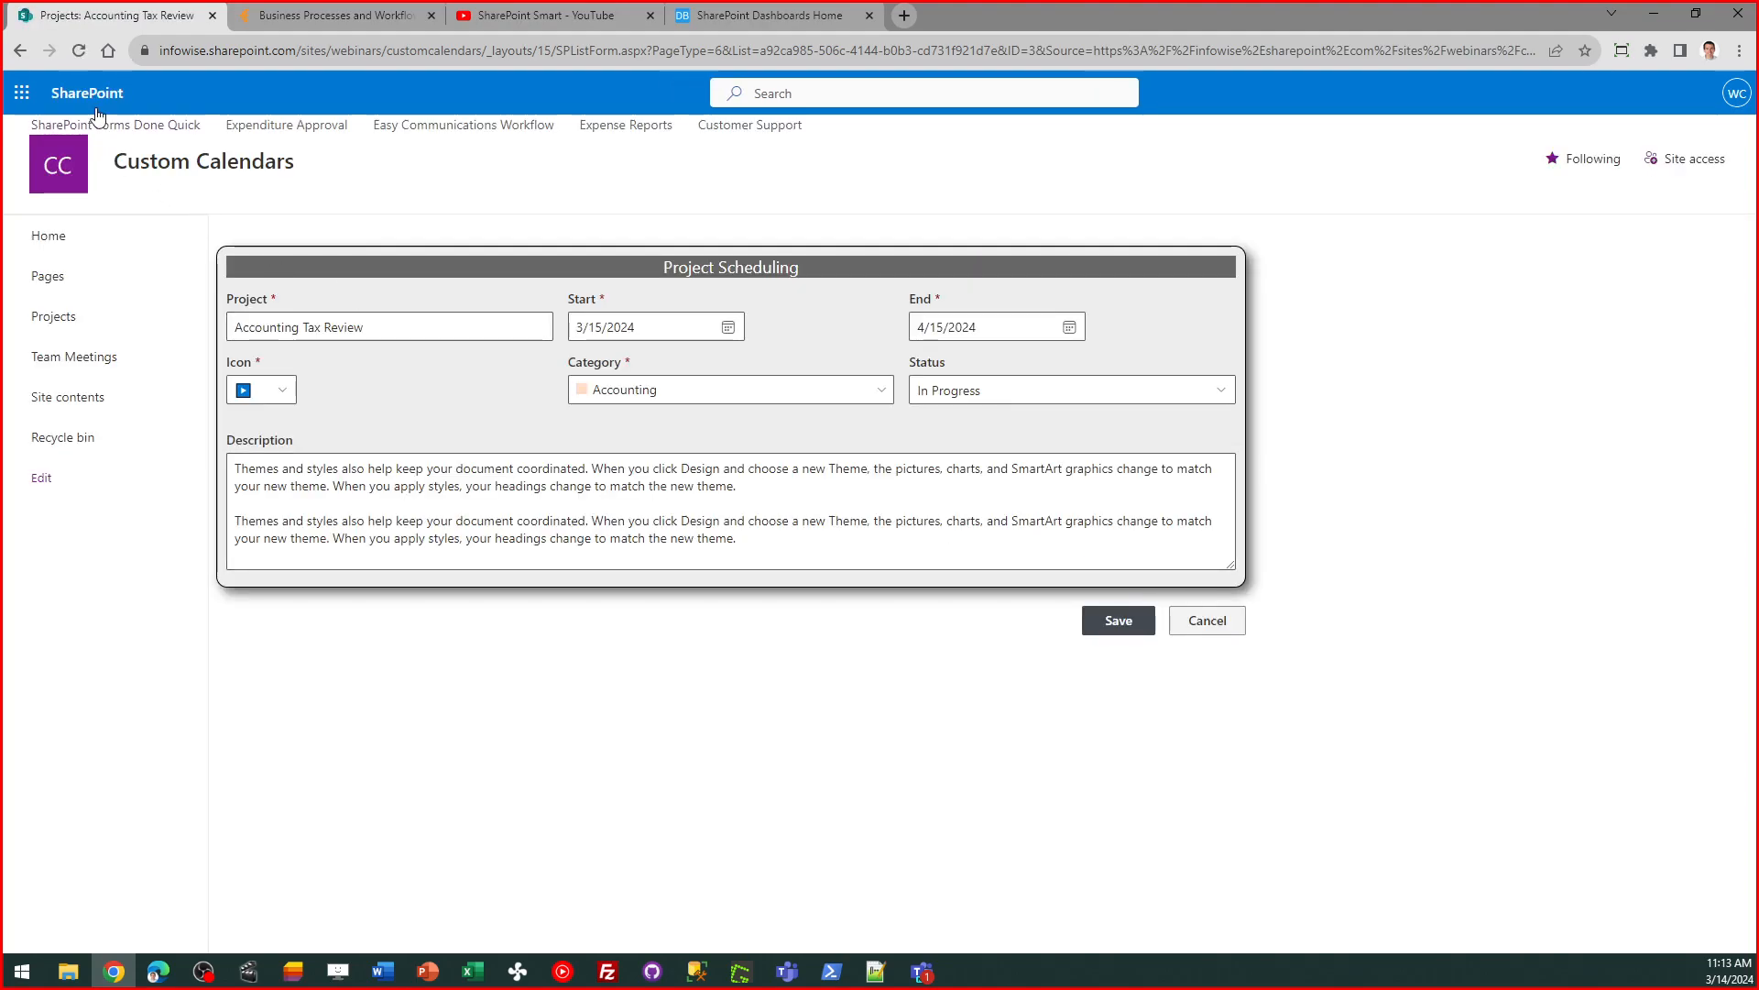
- Return from the project's form to the Projects Calendar, advance it to May 2024, and go back to April 2024
{"action": "left_click", "coordinate": [19, 51]}
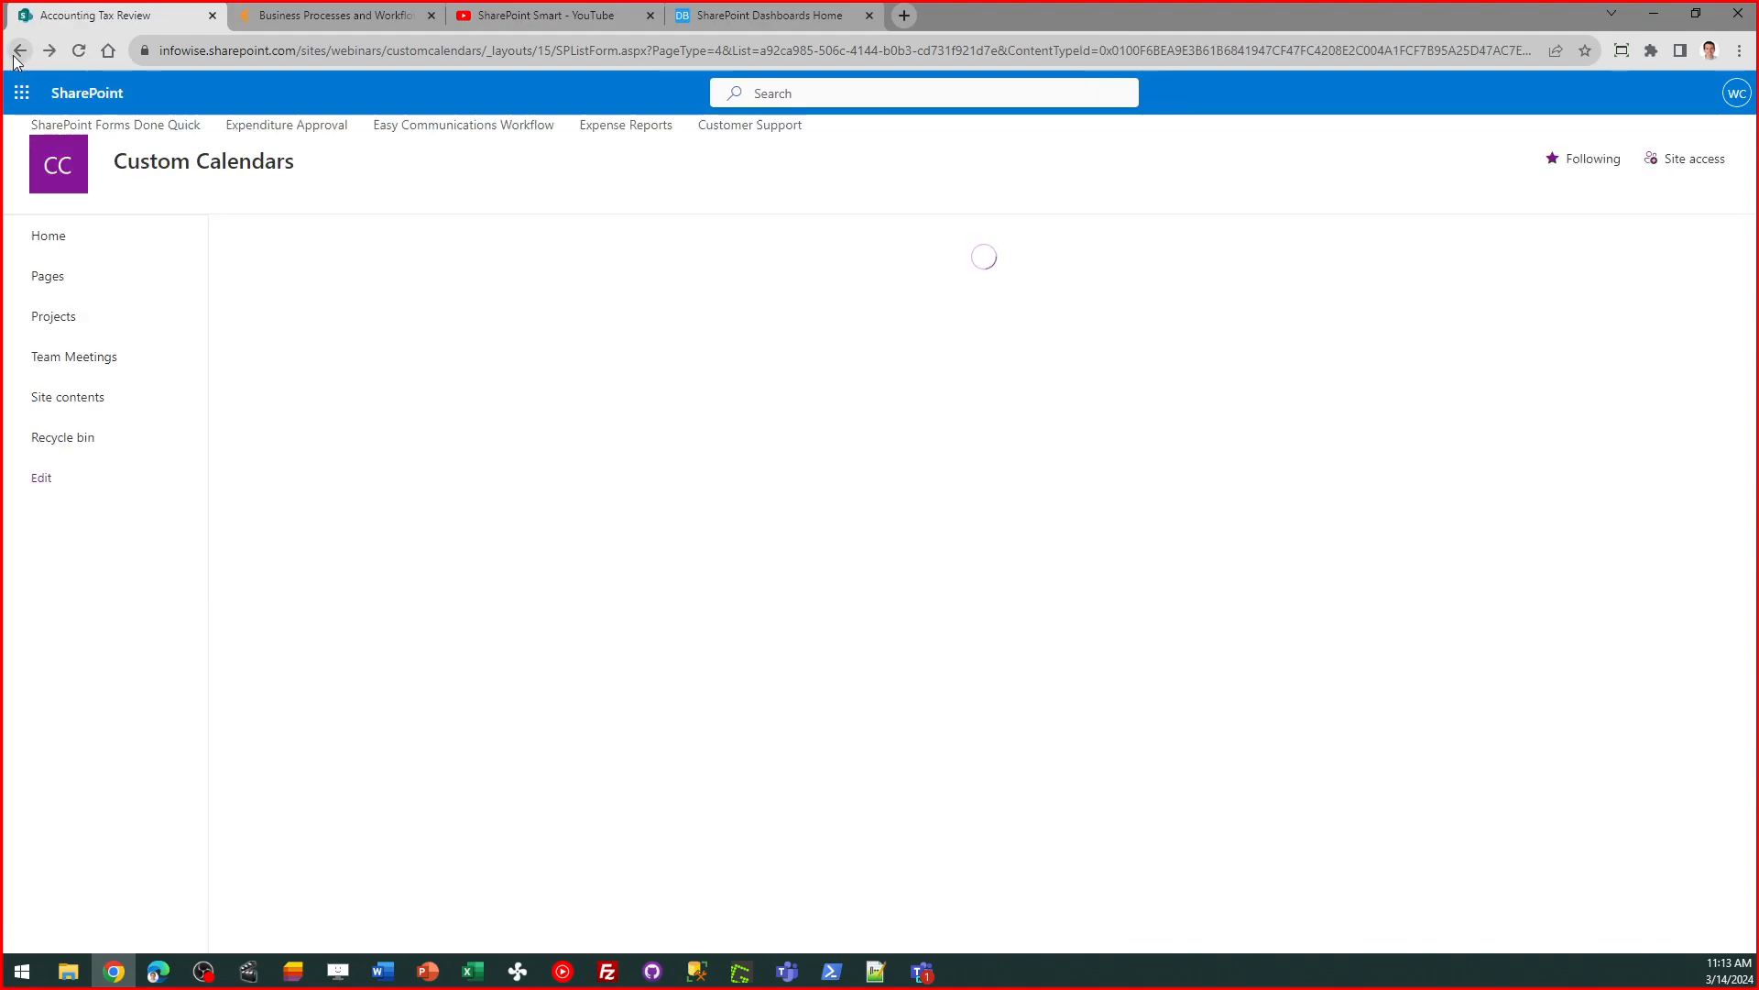
{"action": "left_click", "coordinate": [14, 57]}
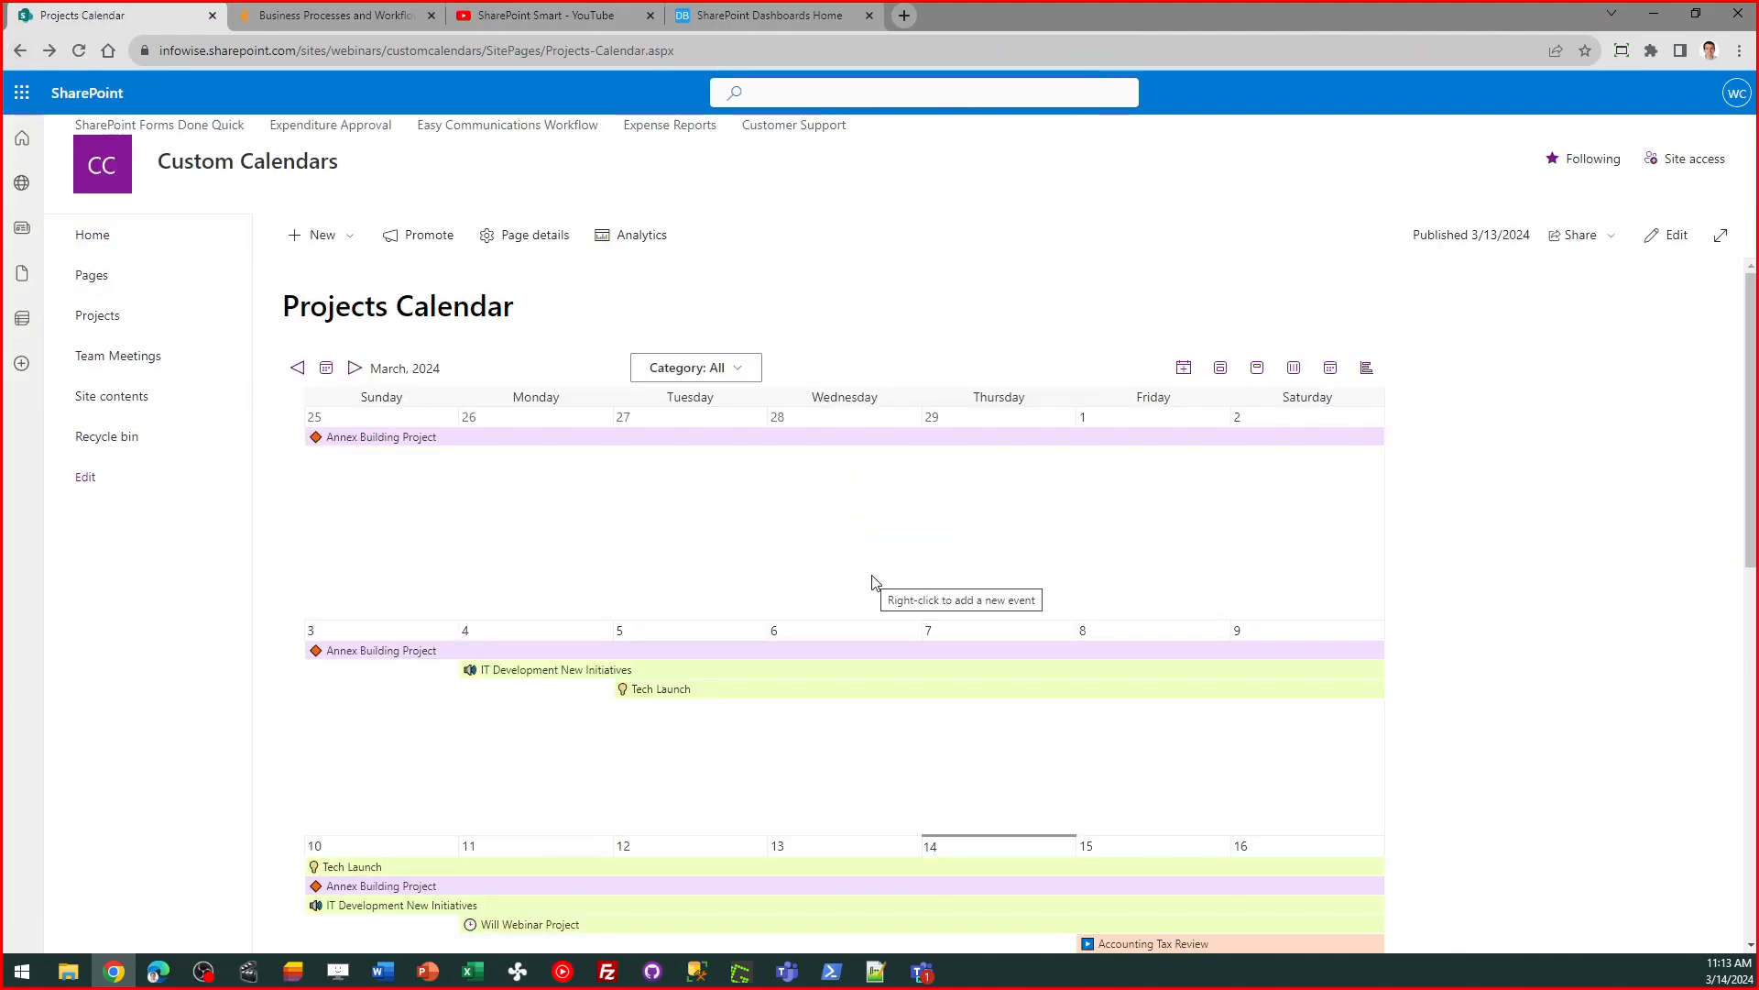
{"action": "left_click", "coordinate": [356, 369]}
{"action": "left_click", "coordinate": [356, 369]}
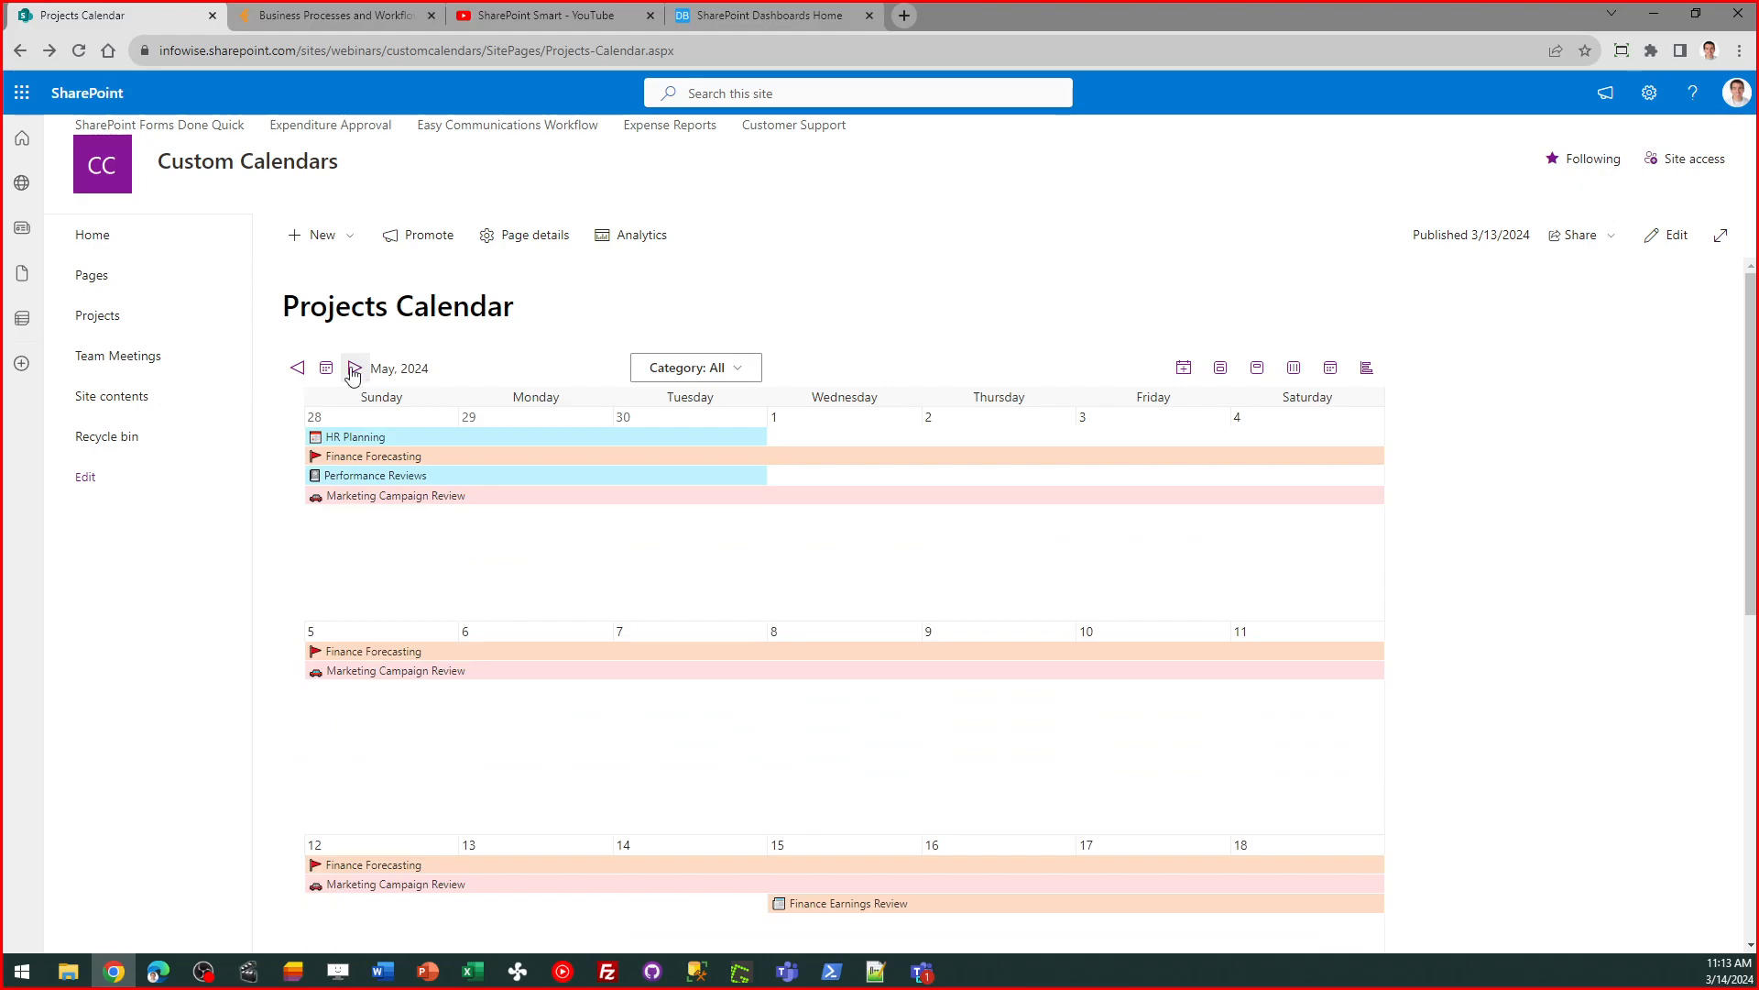
{"action": "left_click", "coordinate": [298, 370]}
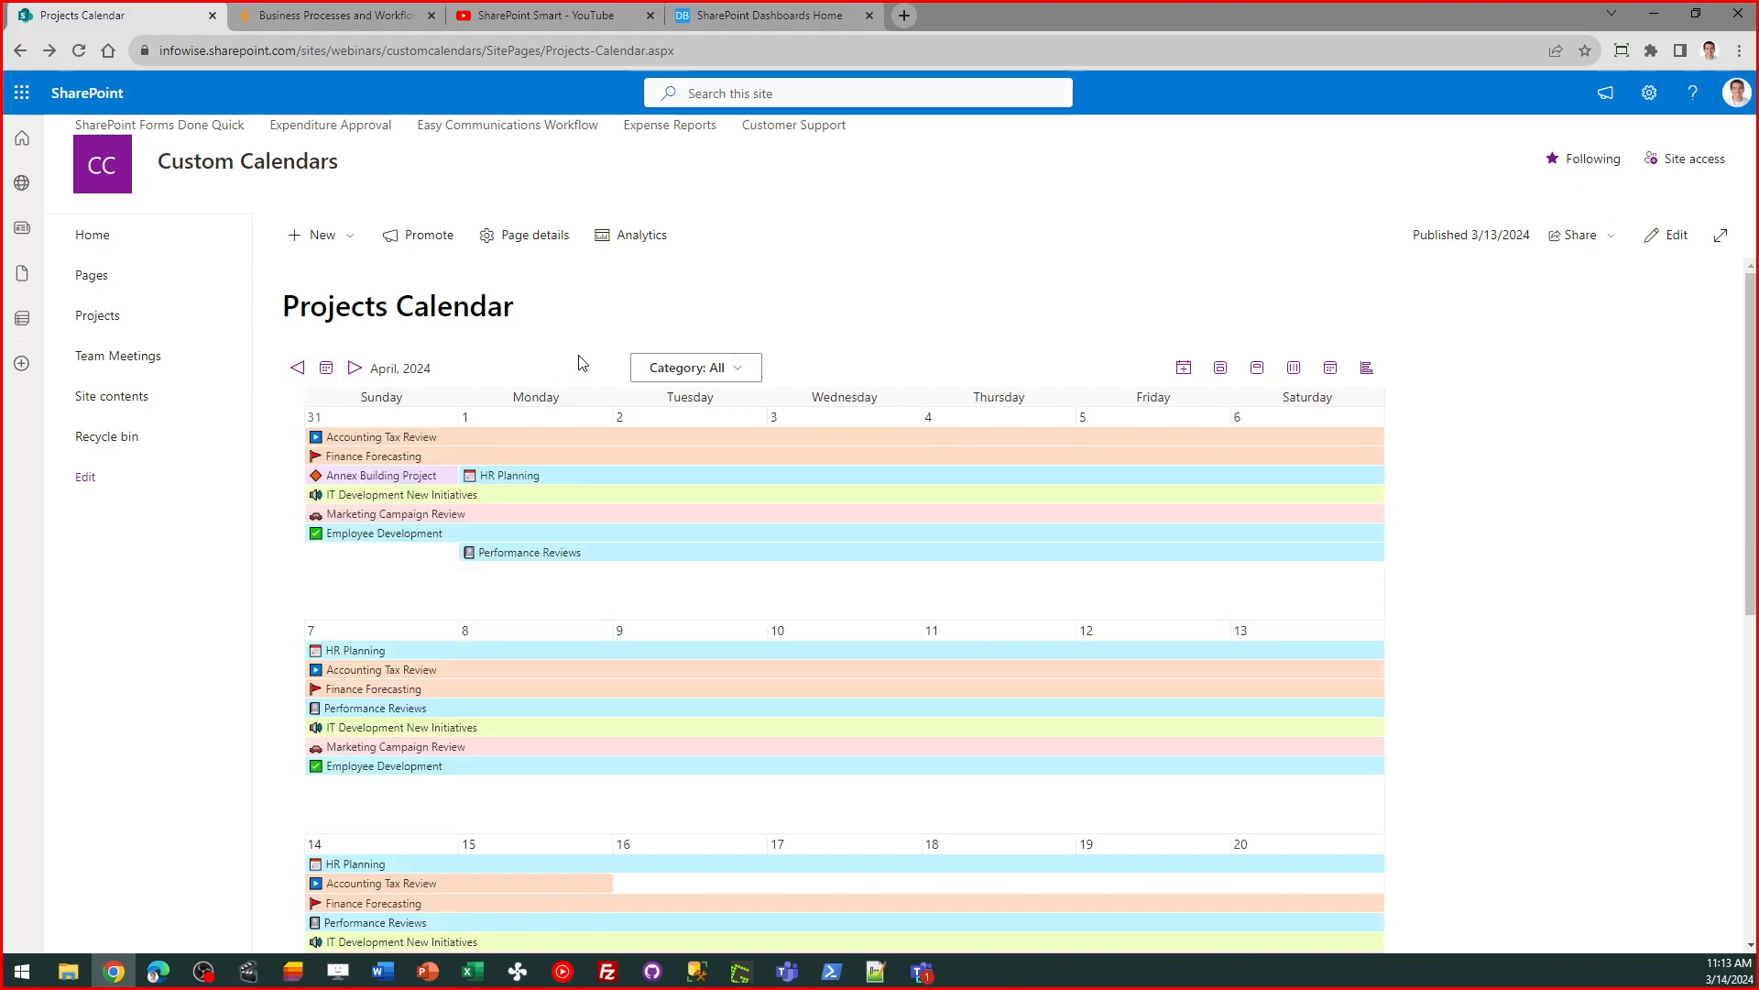
- Preview the calendar's new project form, return to the calendar, and compare the day, work week, week and month views
{"action": "left_click", "coordinate": [1184, 370]}
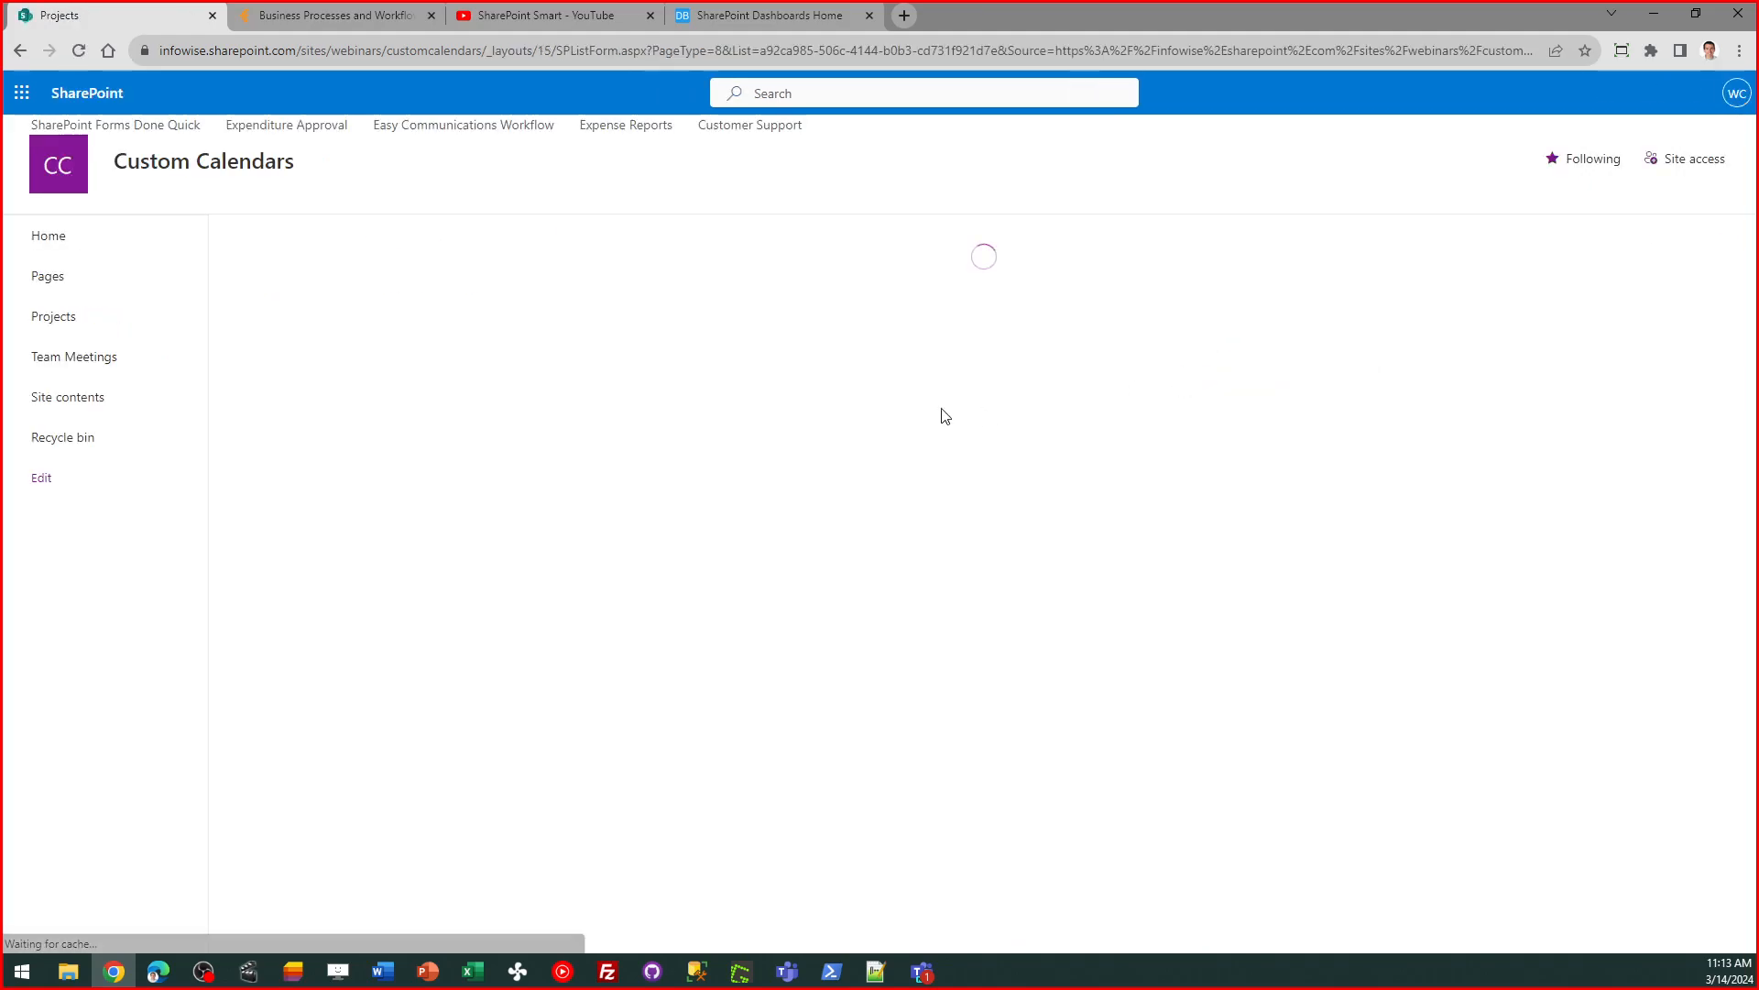
{"action": "left_click", "coordinate": [21, 51]}
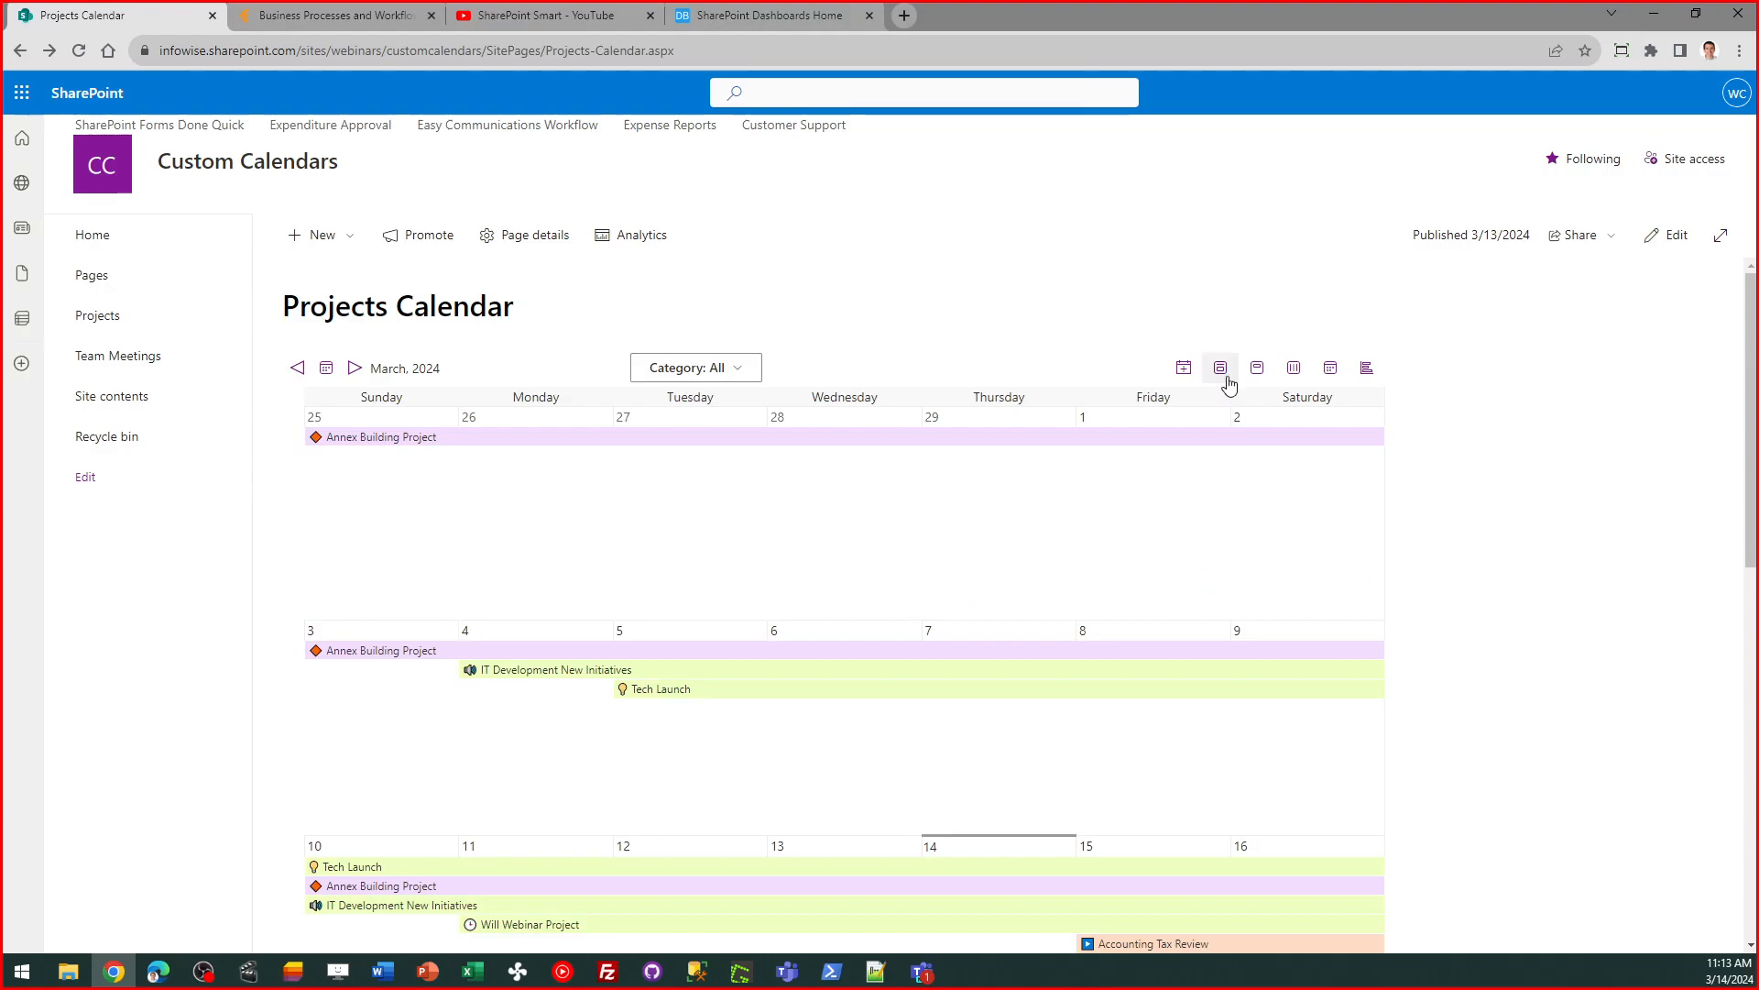
{"action": "left_click", "coordinate": [1228, 370]}
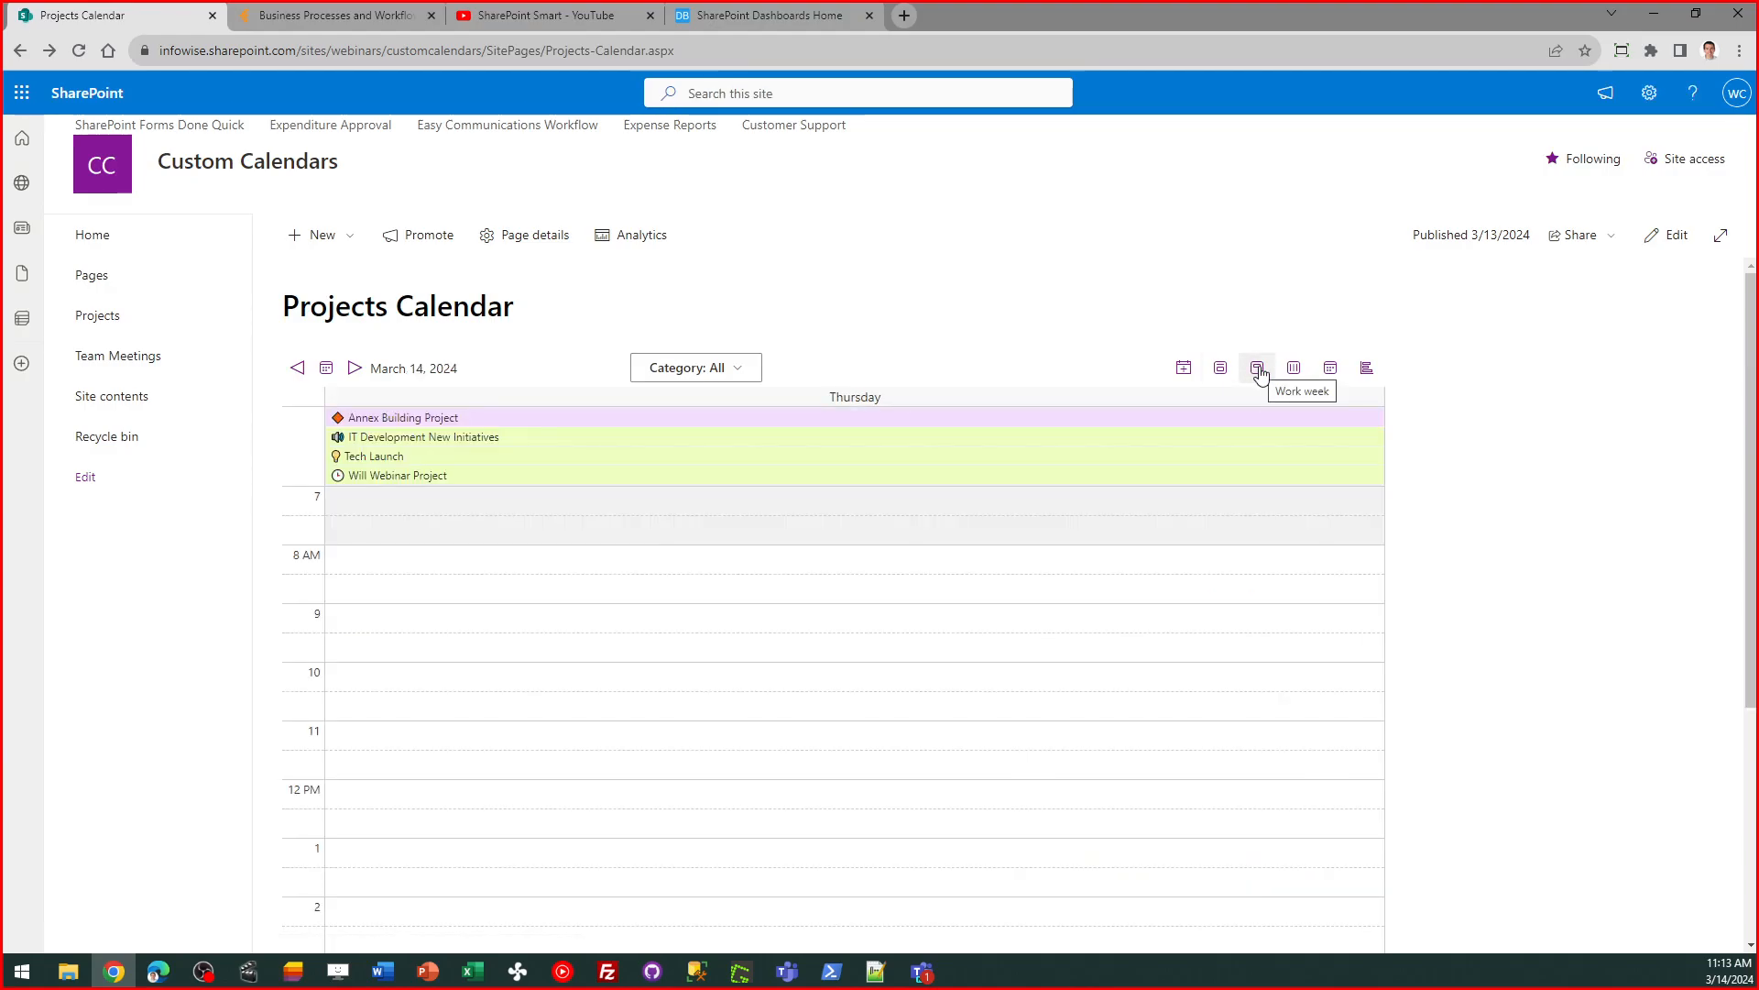
{"action": "left_click", "coordinate": [1259, 371]}
{"action": "left_click", "coordinate": [1294, 368]}
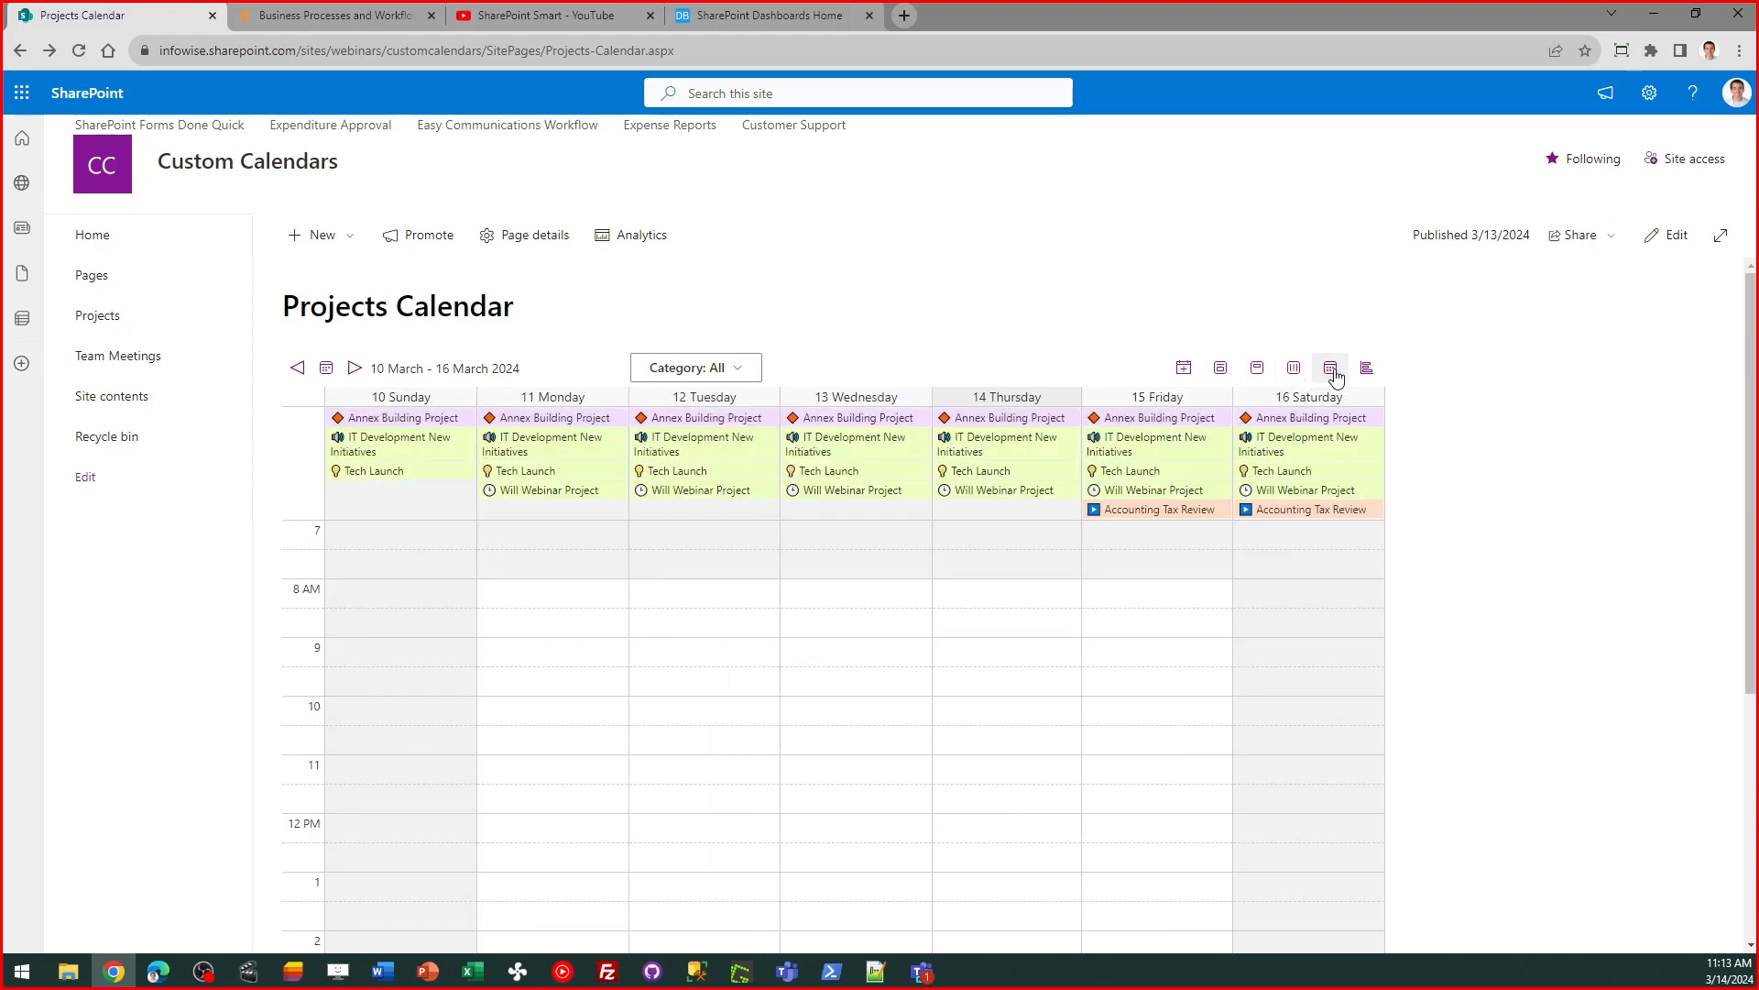
{"action": "left_click", "coordinate": [1334, 372]}
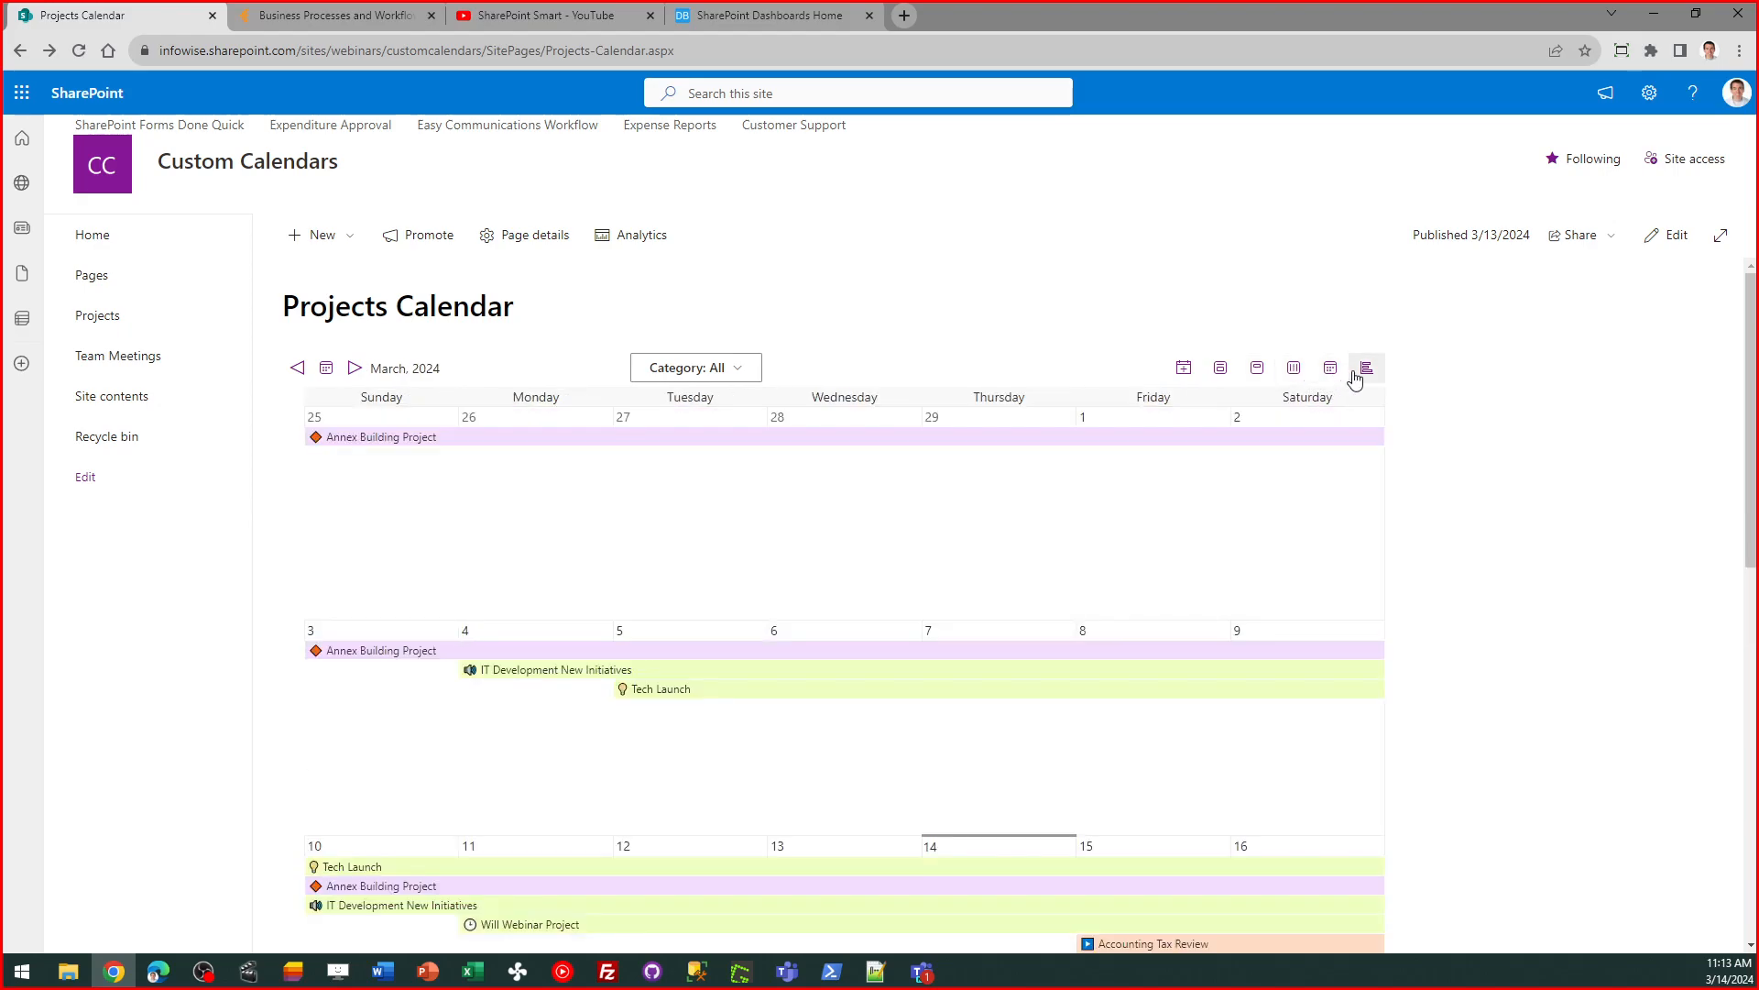
- Show the Projects Calendar as a Gantt chart with its time range set to Year
{"action": "left_click", "coordinate": [1367, 371]}
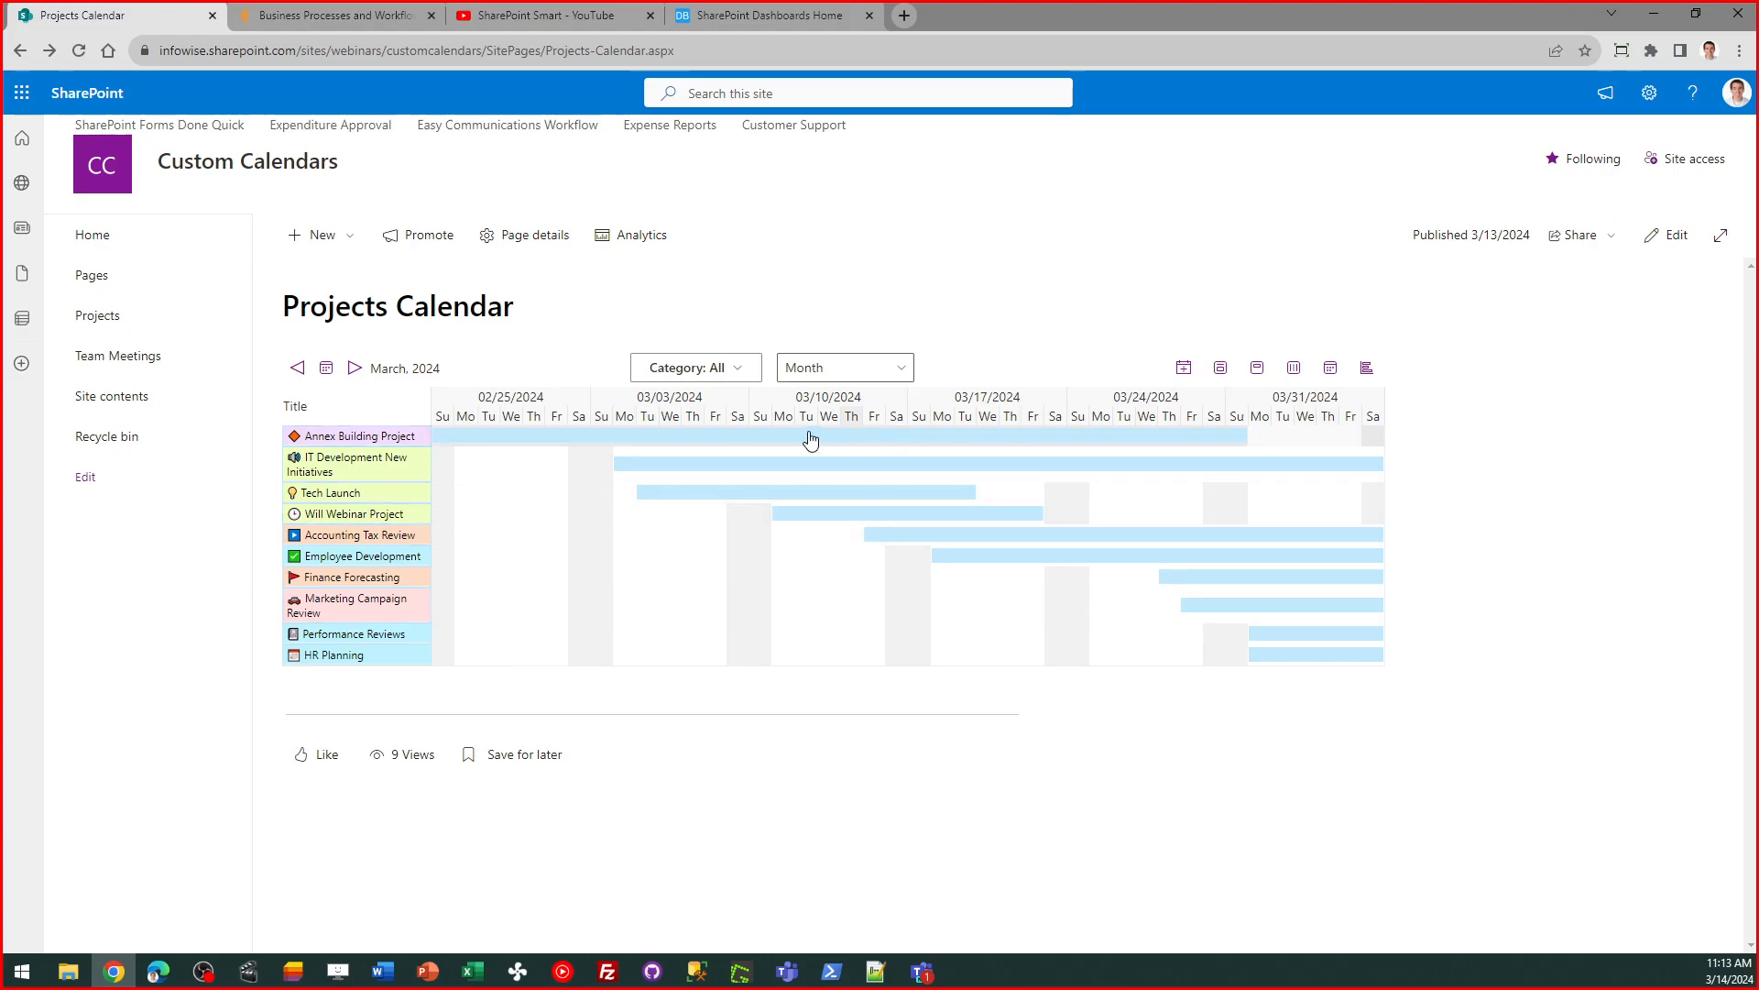
{"action": "left_click", "coordinate": [910, 375]}
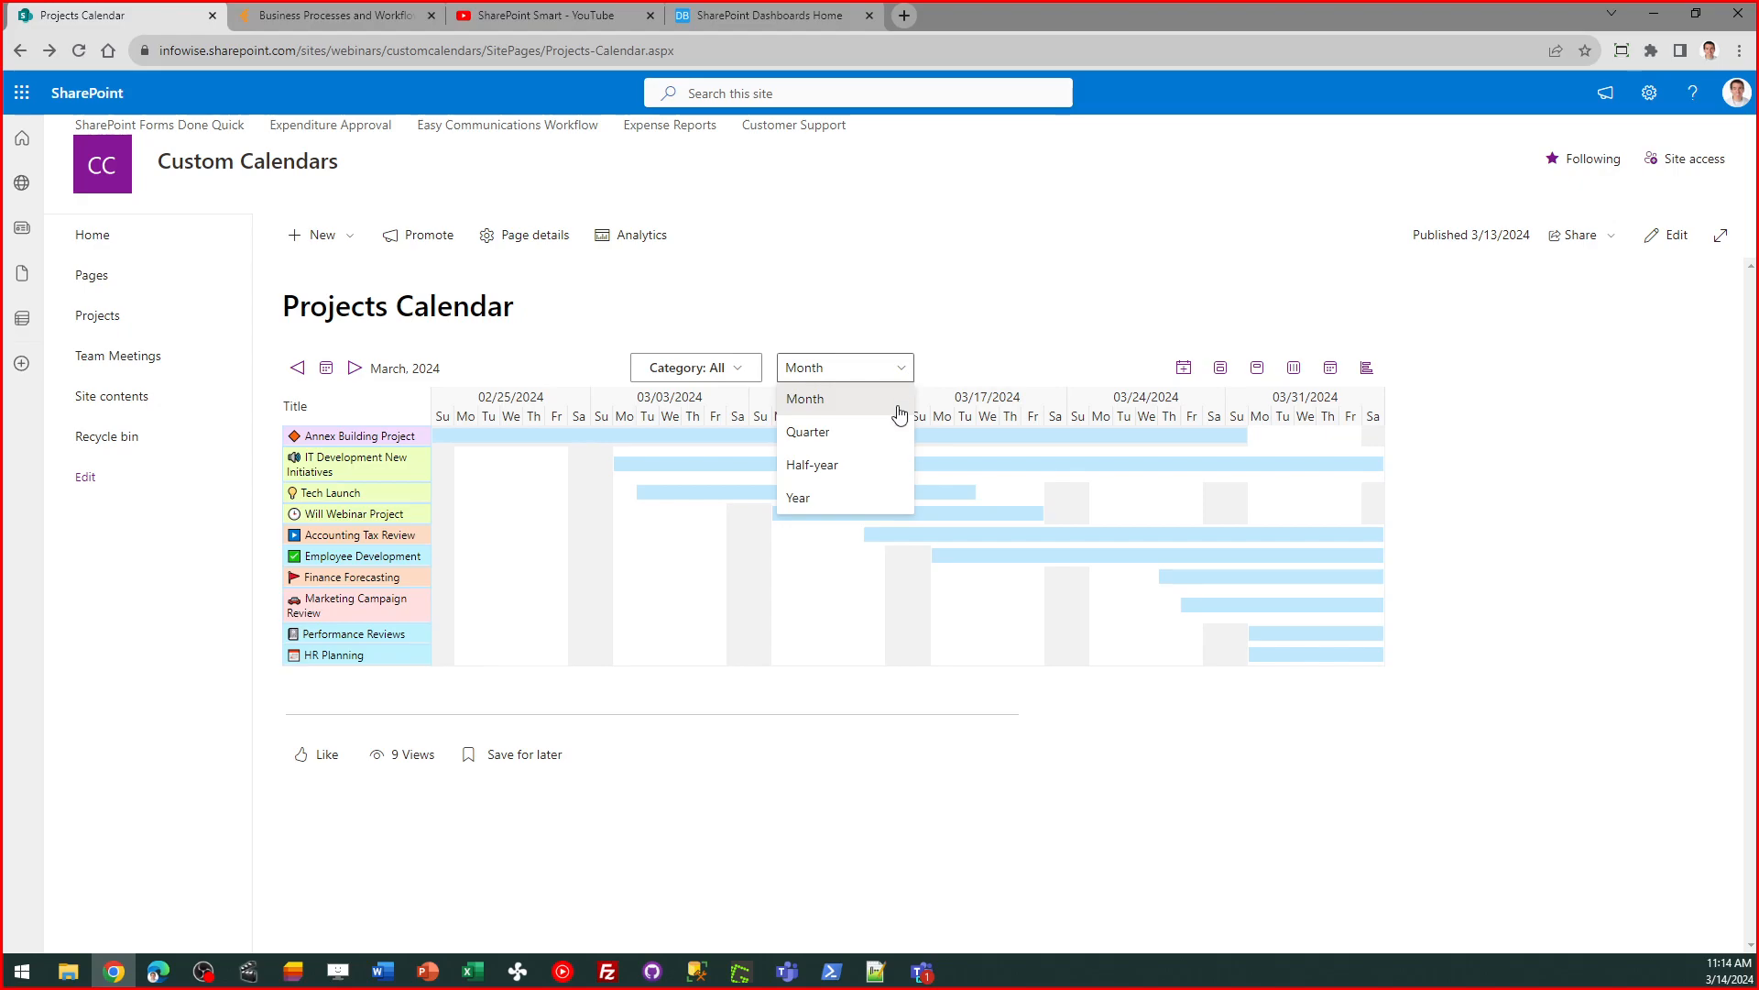
{"action": "left_click", "coordinate": [876, 500]}
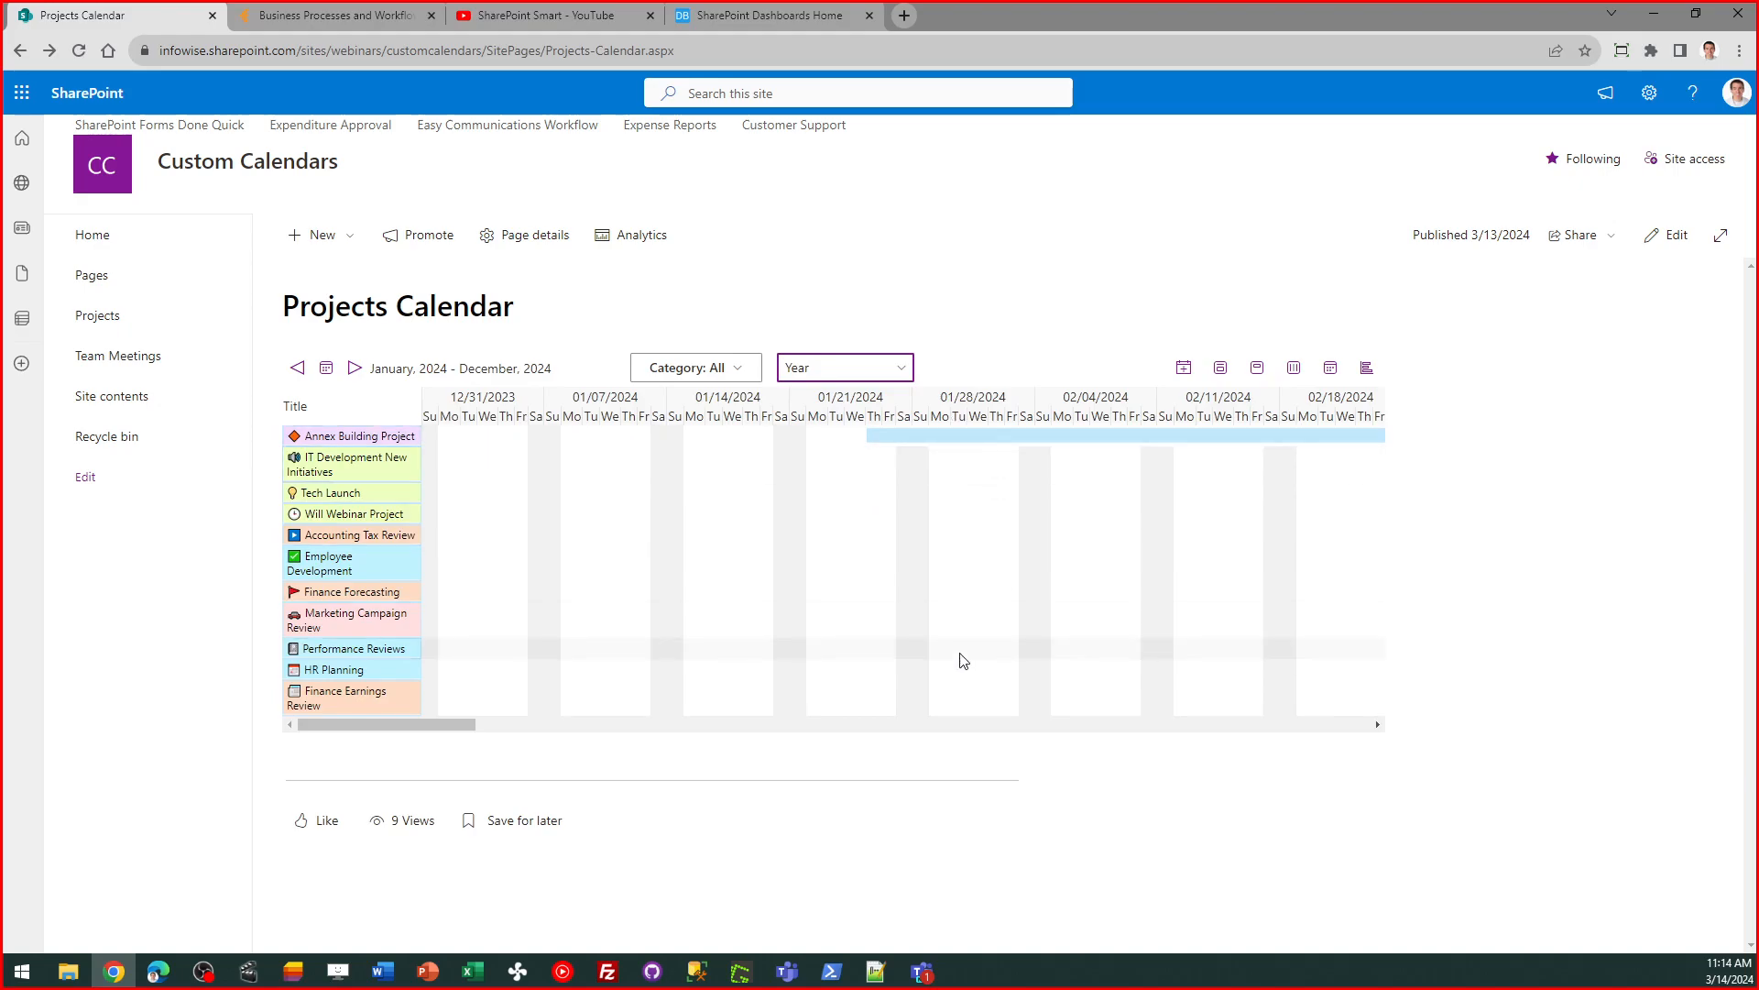
{"action": "left_click_drag", "start_coordinate": [437, 726], "coordinate": [400, 723]}
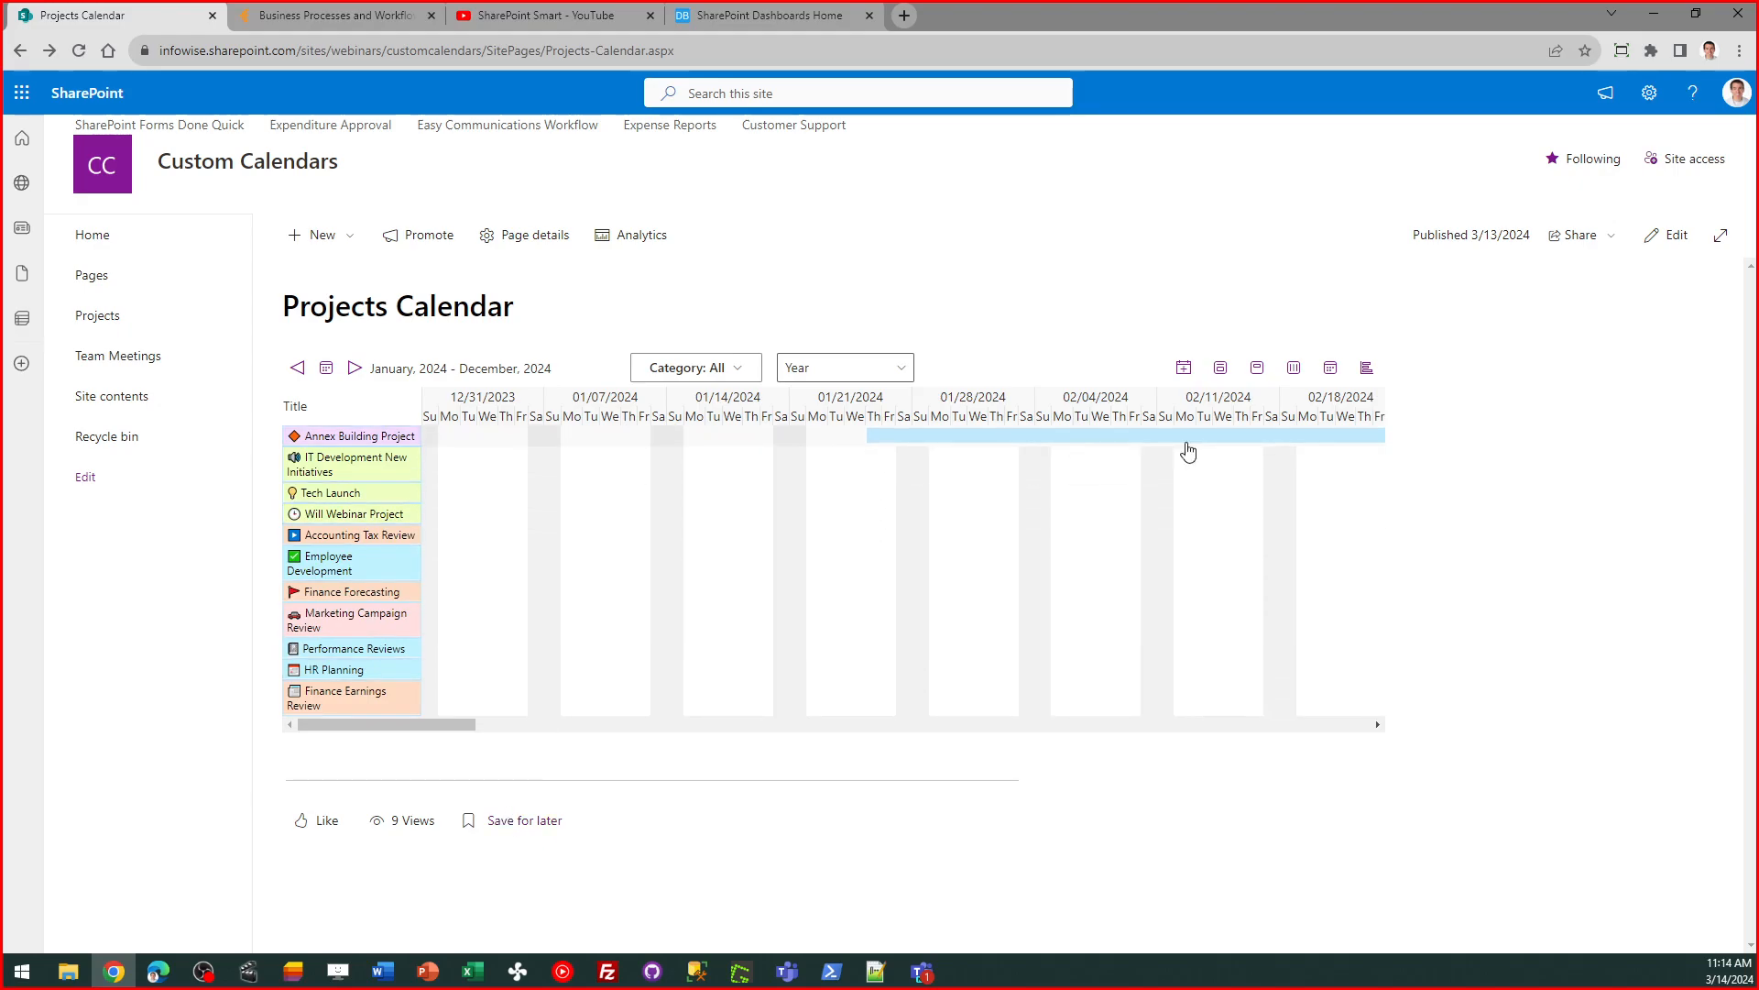
- Revisit the Projects list, switch to the Team Meetings list, and open the 3/11/2024 HR Team Meeting for editing
{"action": "left_click", "coordinate": [121, 318]}
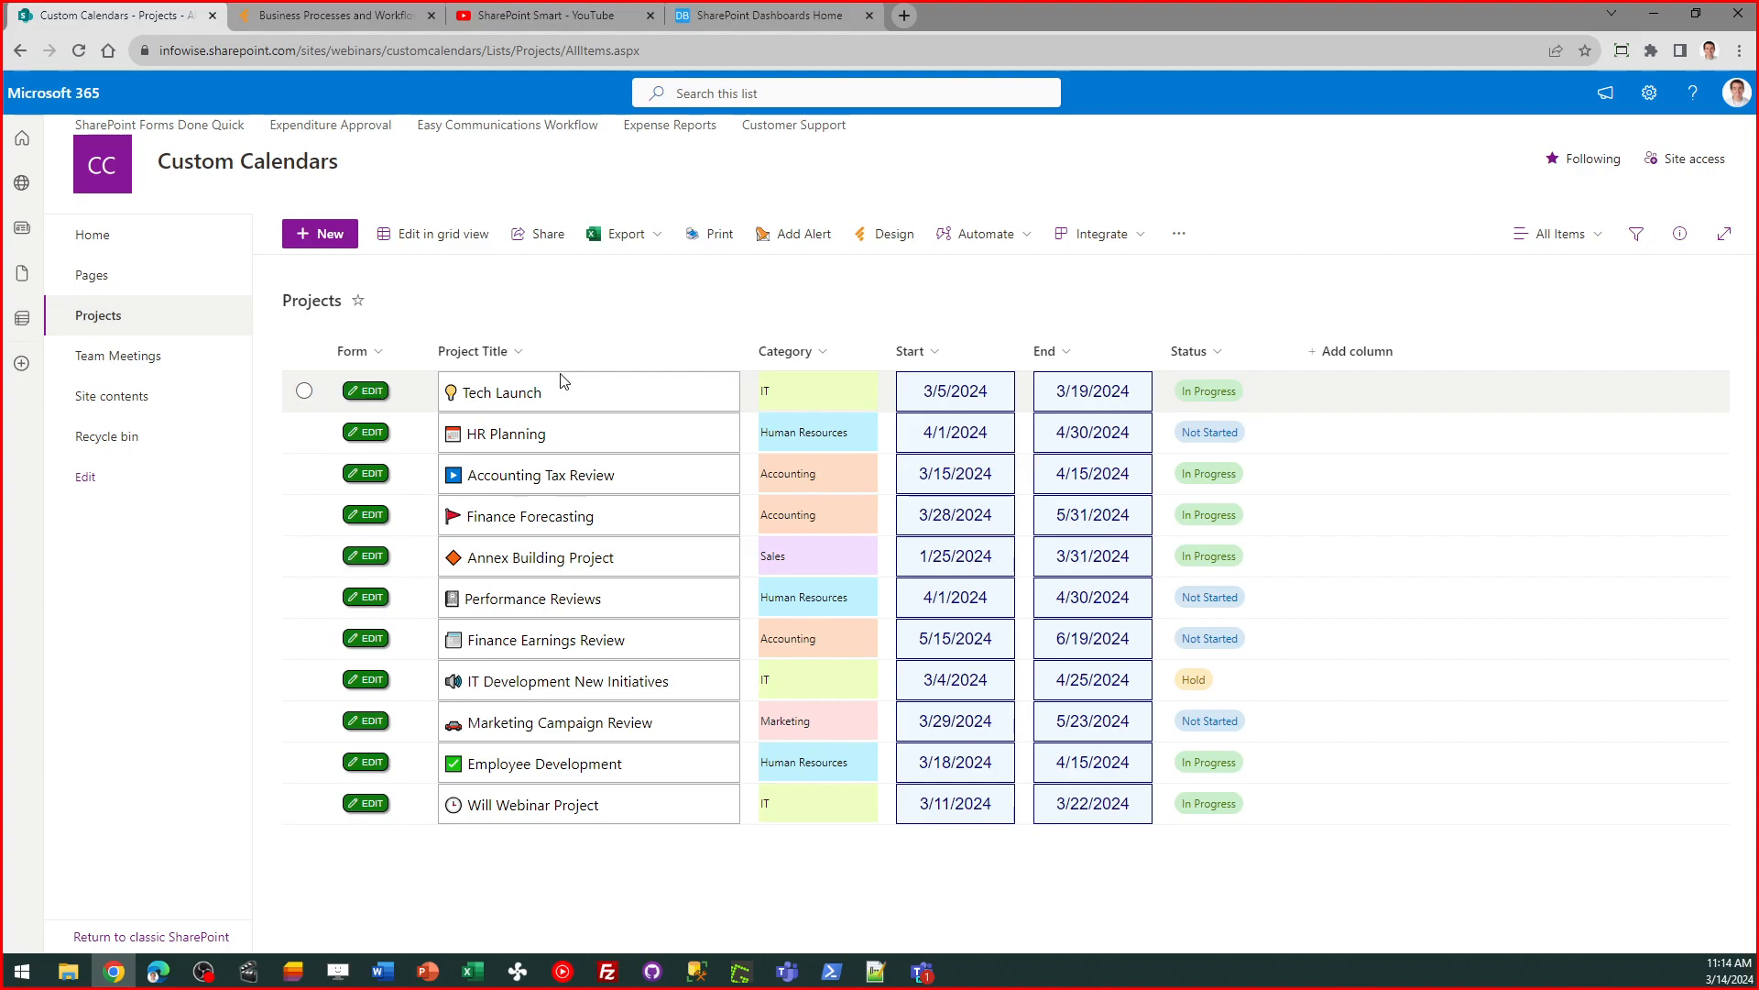
{"action": "left_click", "coordinate": [147, 369]}
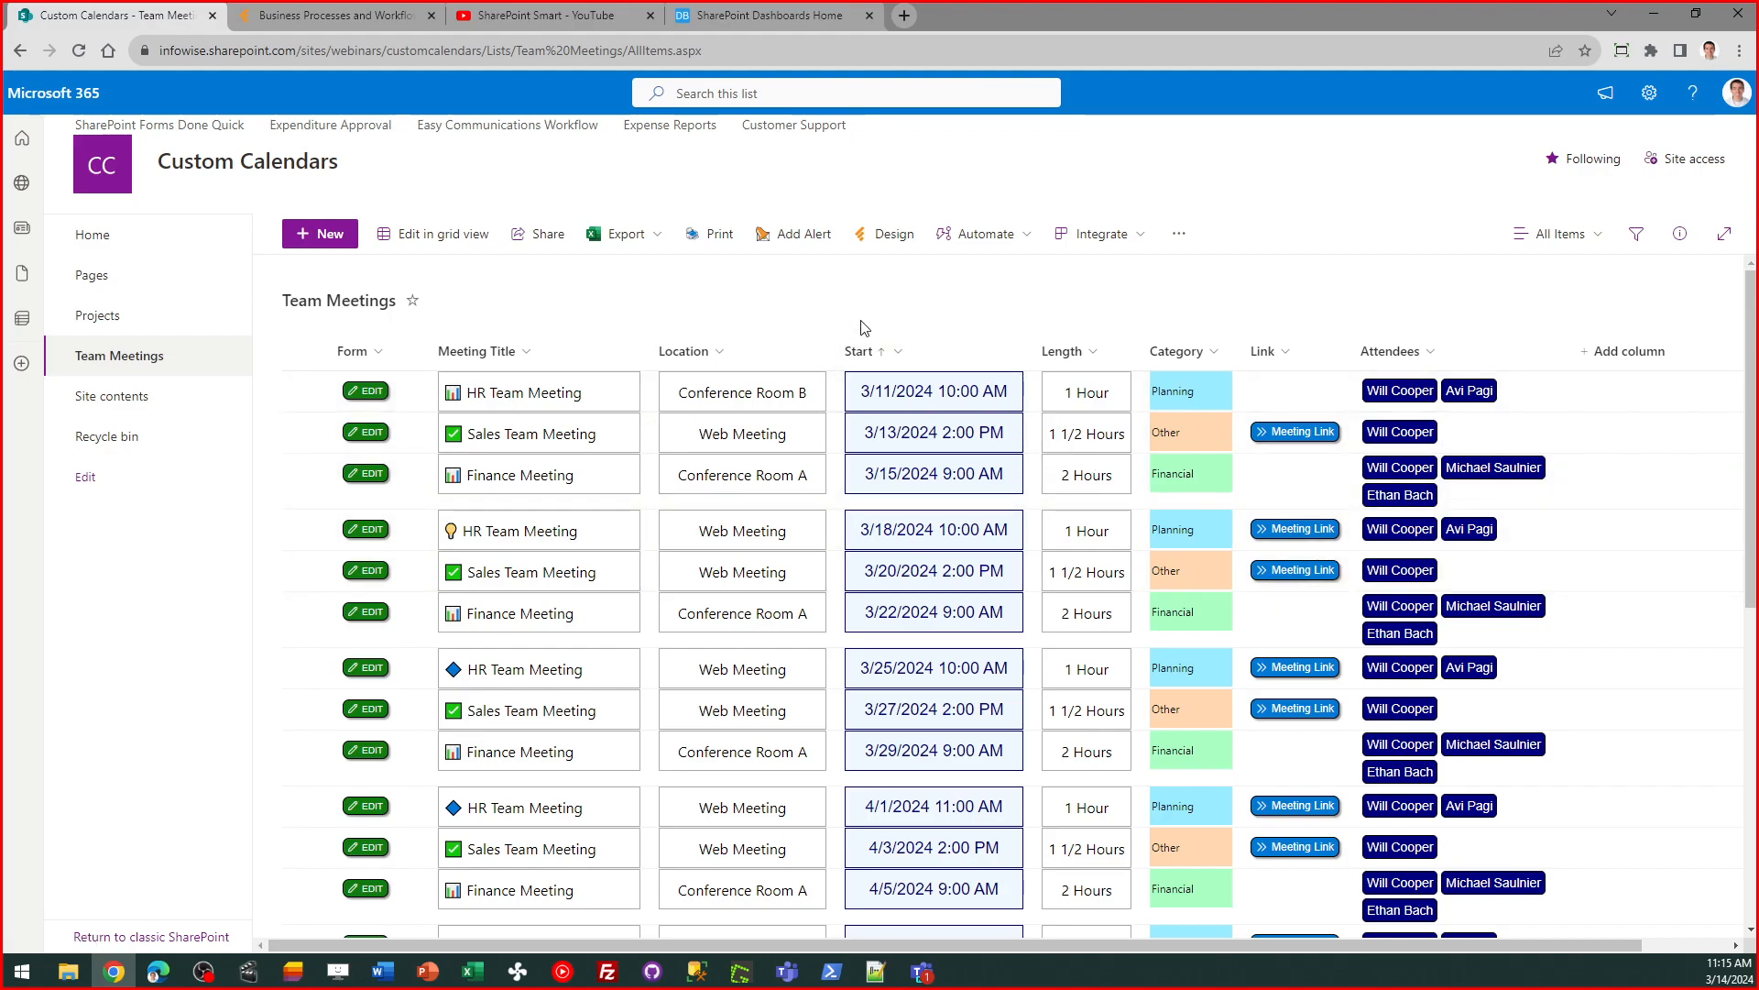
{"action": "left_click", "coordinate": [372, 394]}
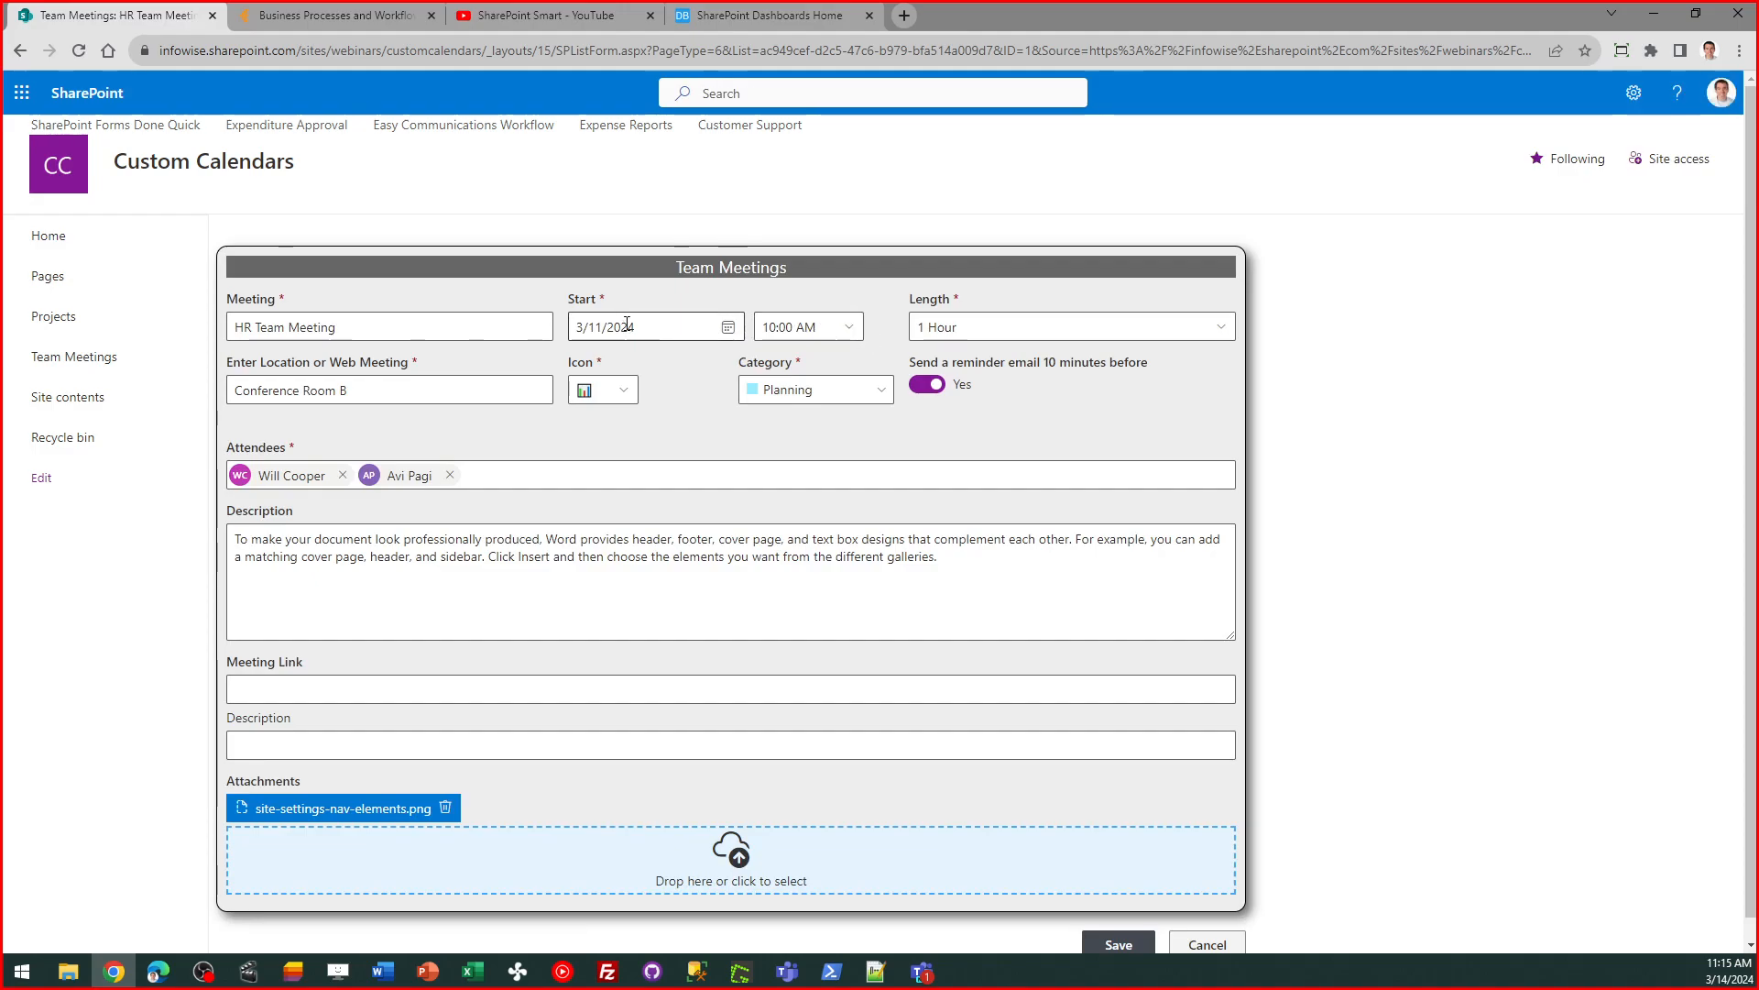
- Review the meeting form's length, location, reminder, description and meeting link fields, and cancel the edit
{"action": "left_click", "coordinate": [1042, 321]}
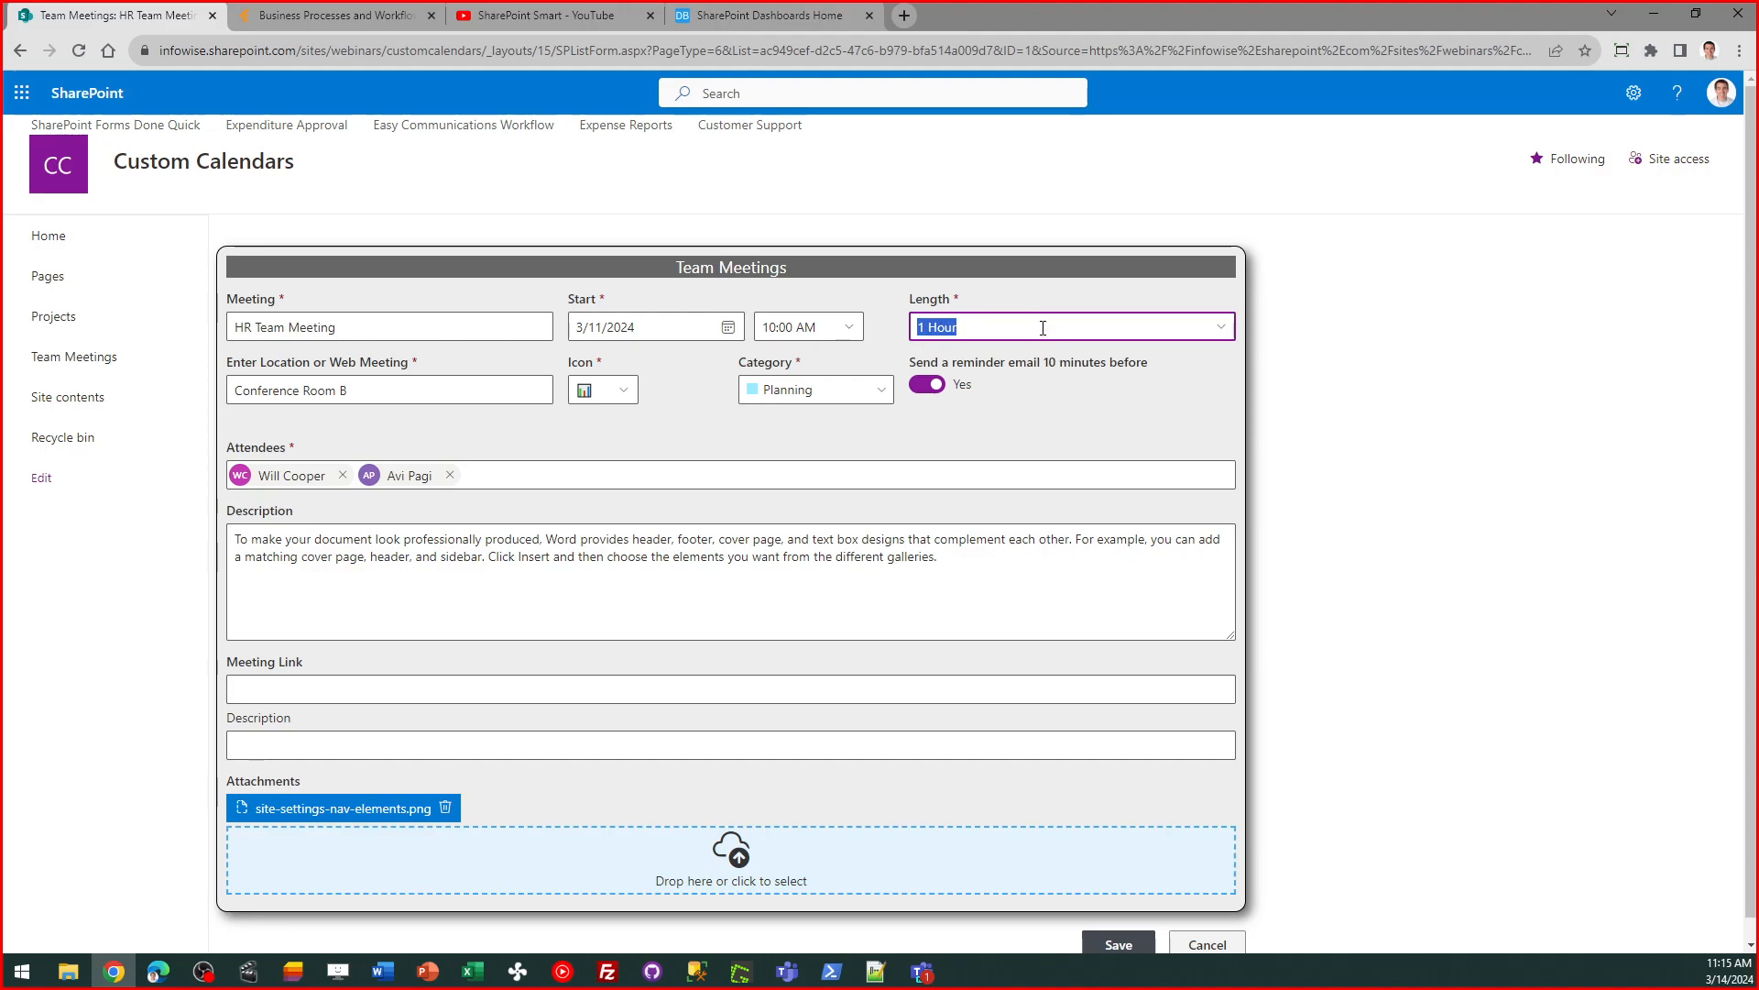
{"action": "left_click", "coordinate": [1043, 327]}
{"action": "left_click", "coordinate": [1061, 301]}
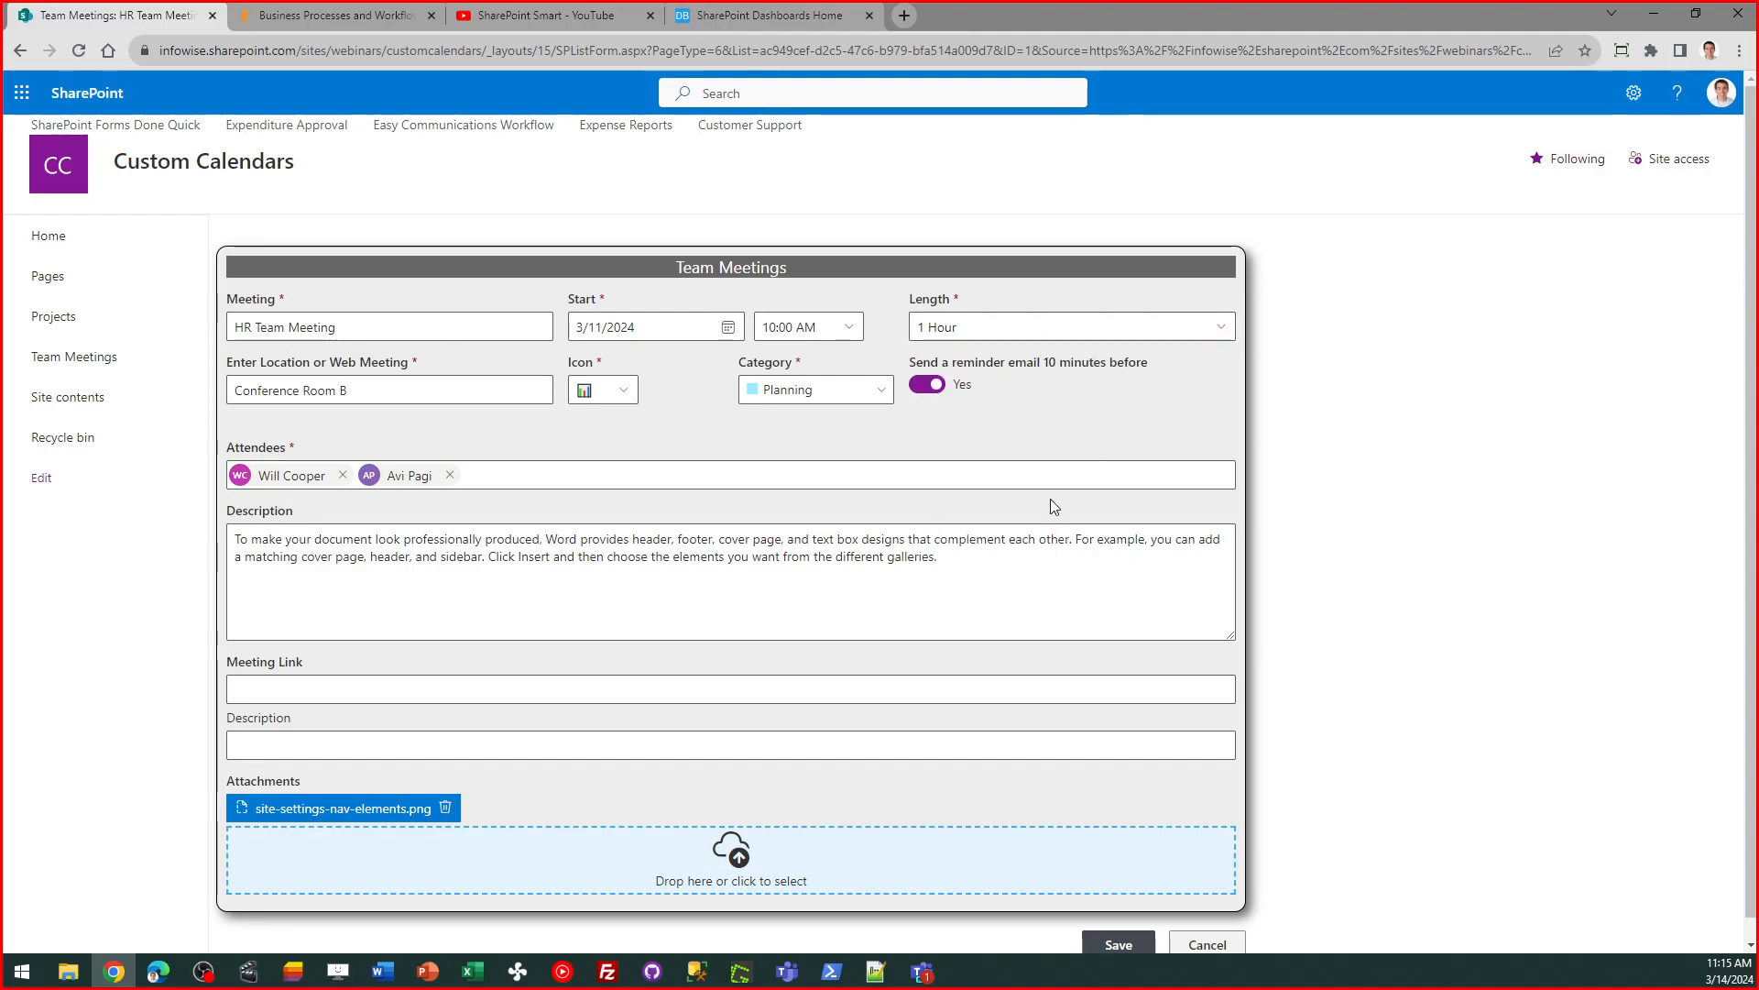
{"action": "left_click", "coordinate": [432, 395]}
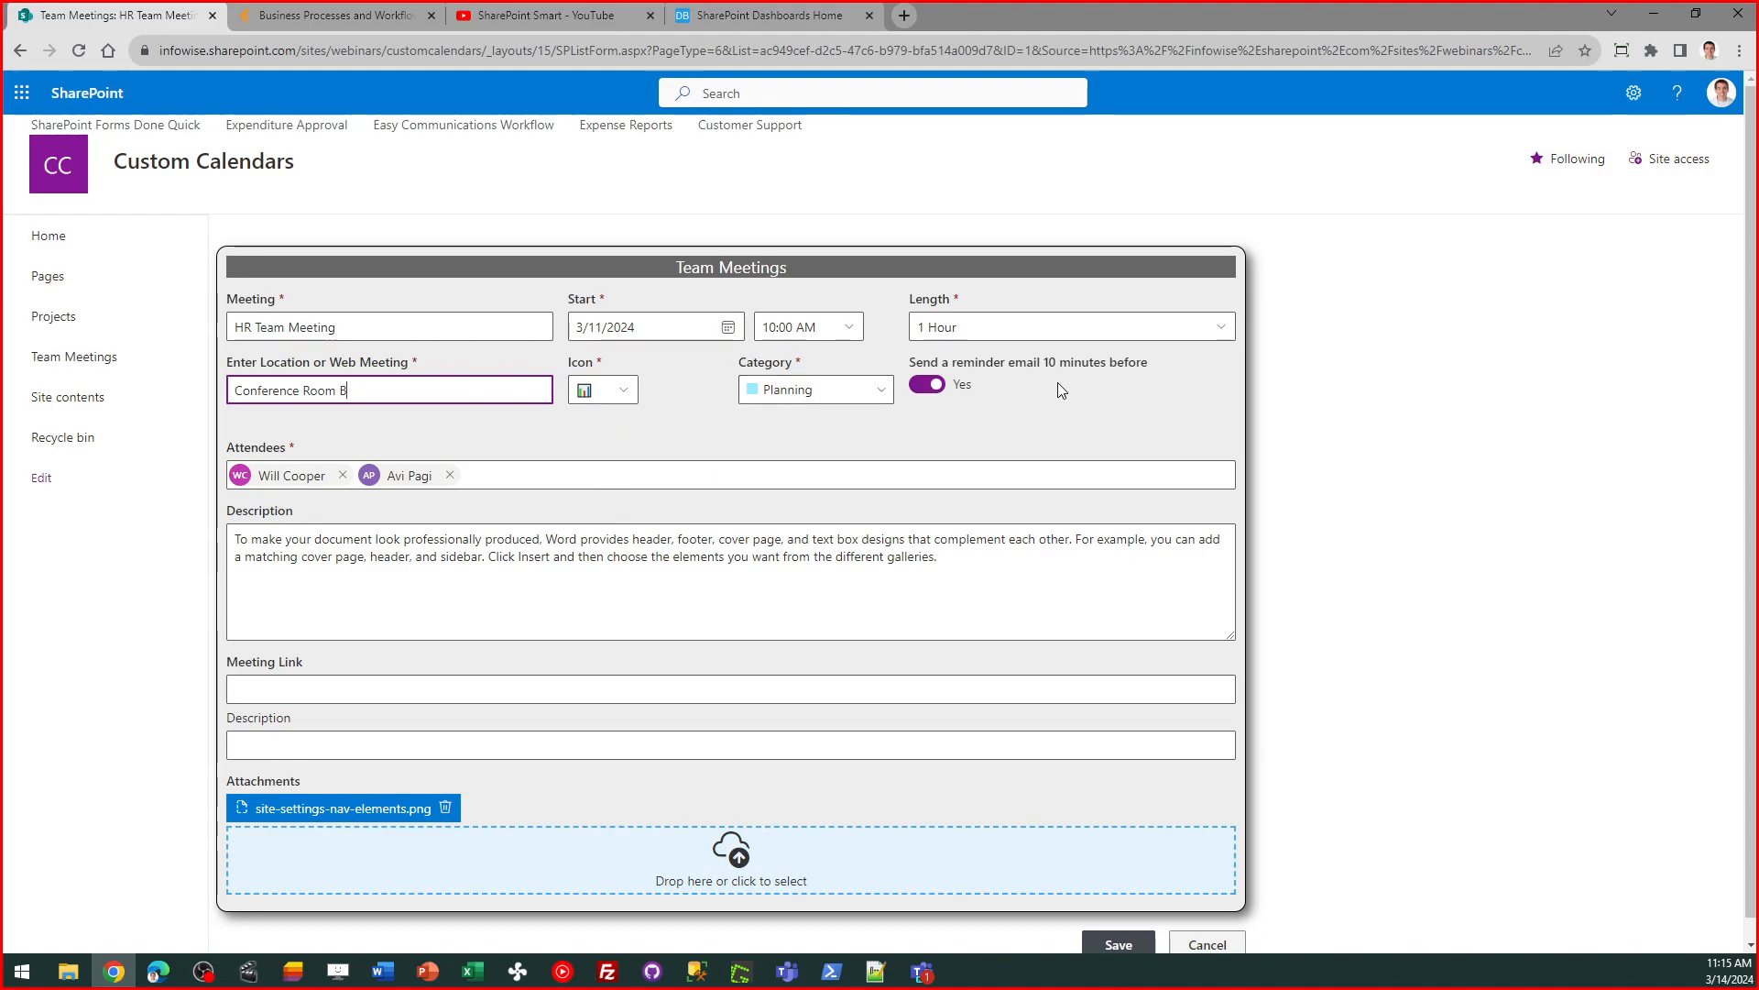
{"action": "left_click_drag", "start_coordinate": [1156, 361], "coordinate": [902, 372]}
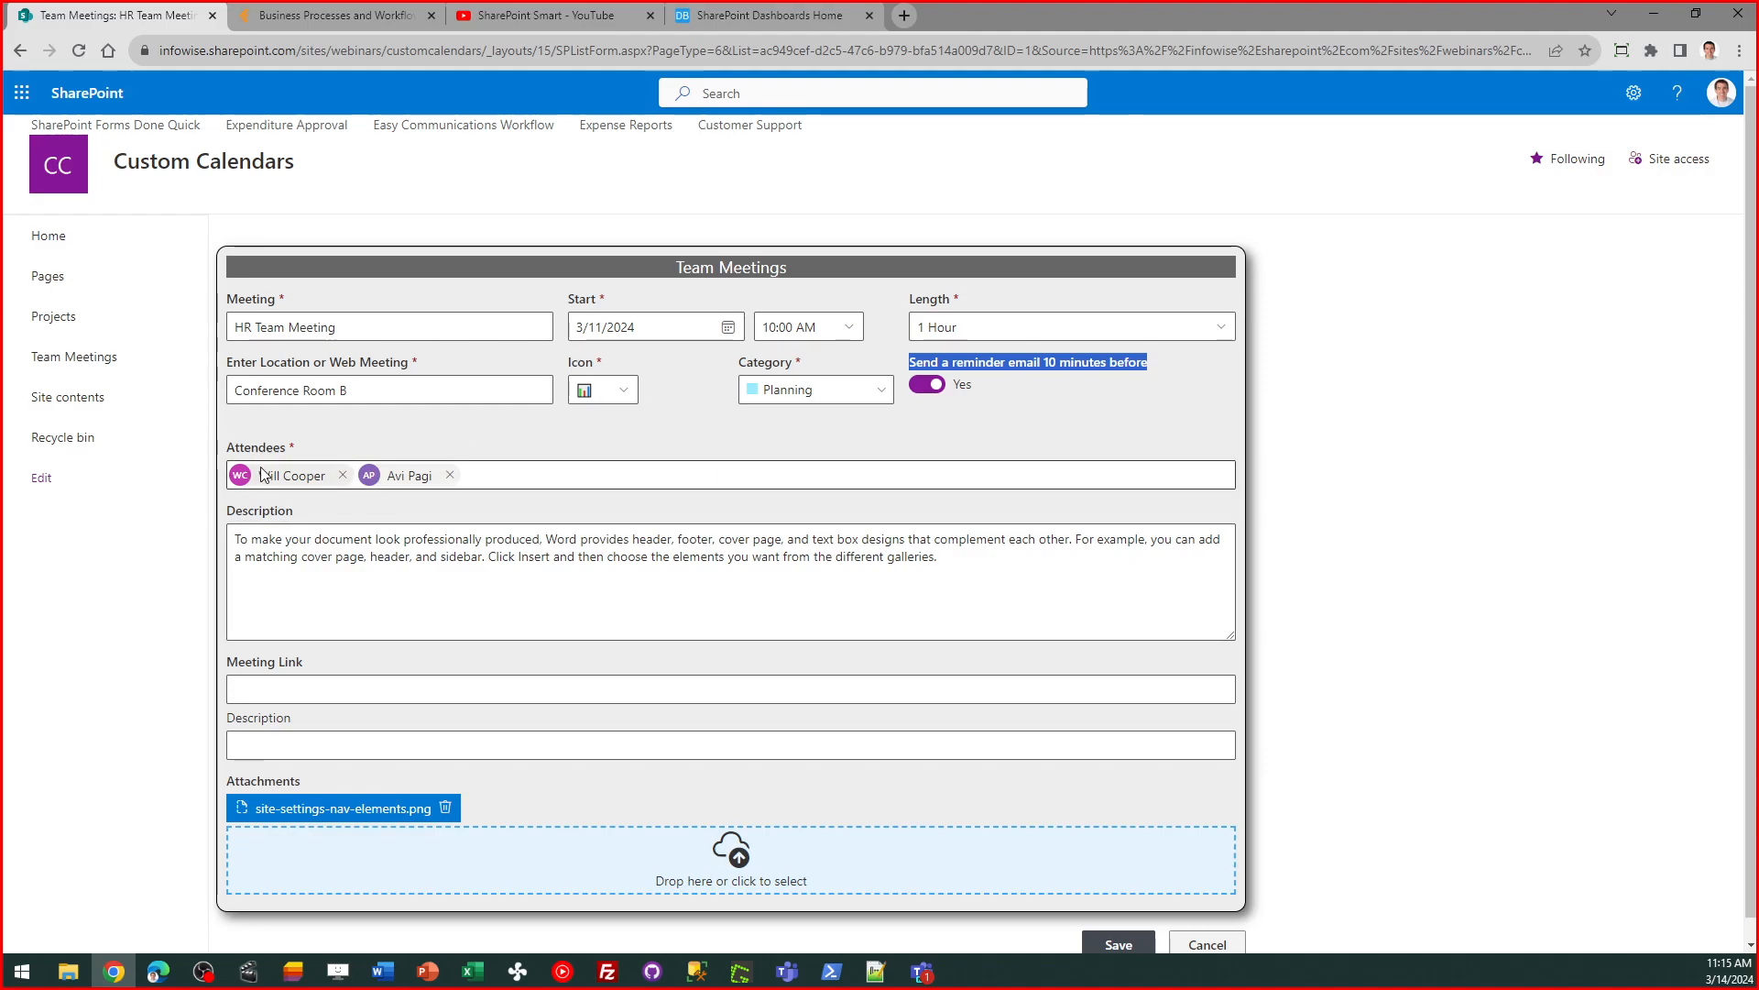
{"action": "left_click", "coordinate": [345, 557]}
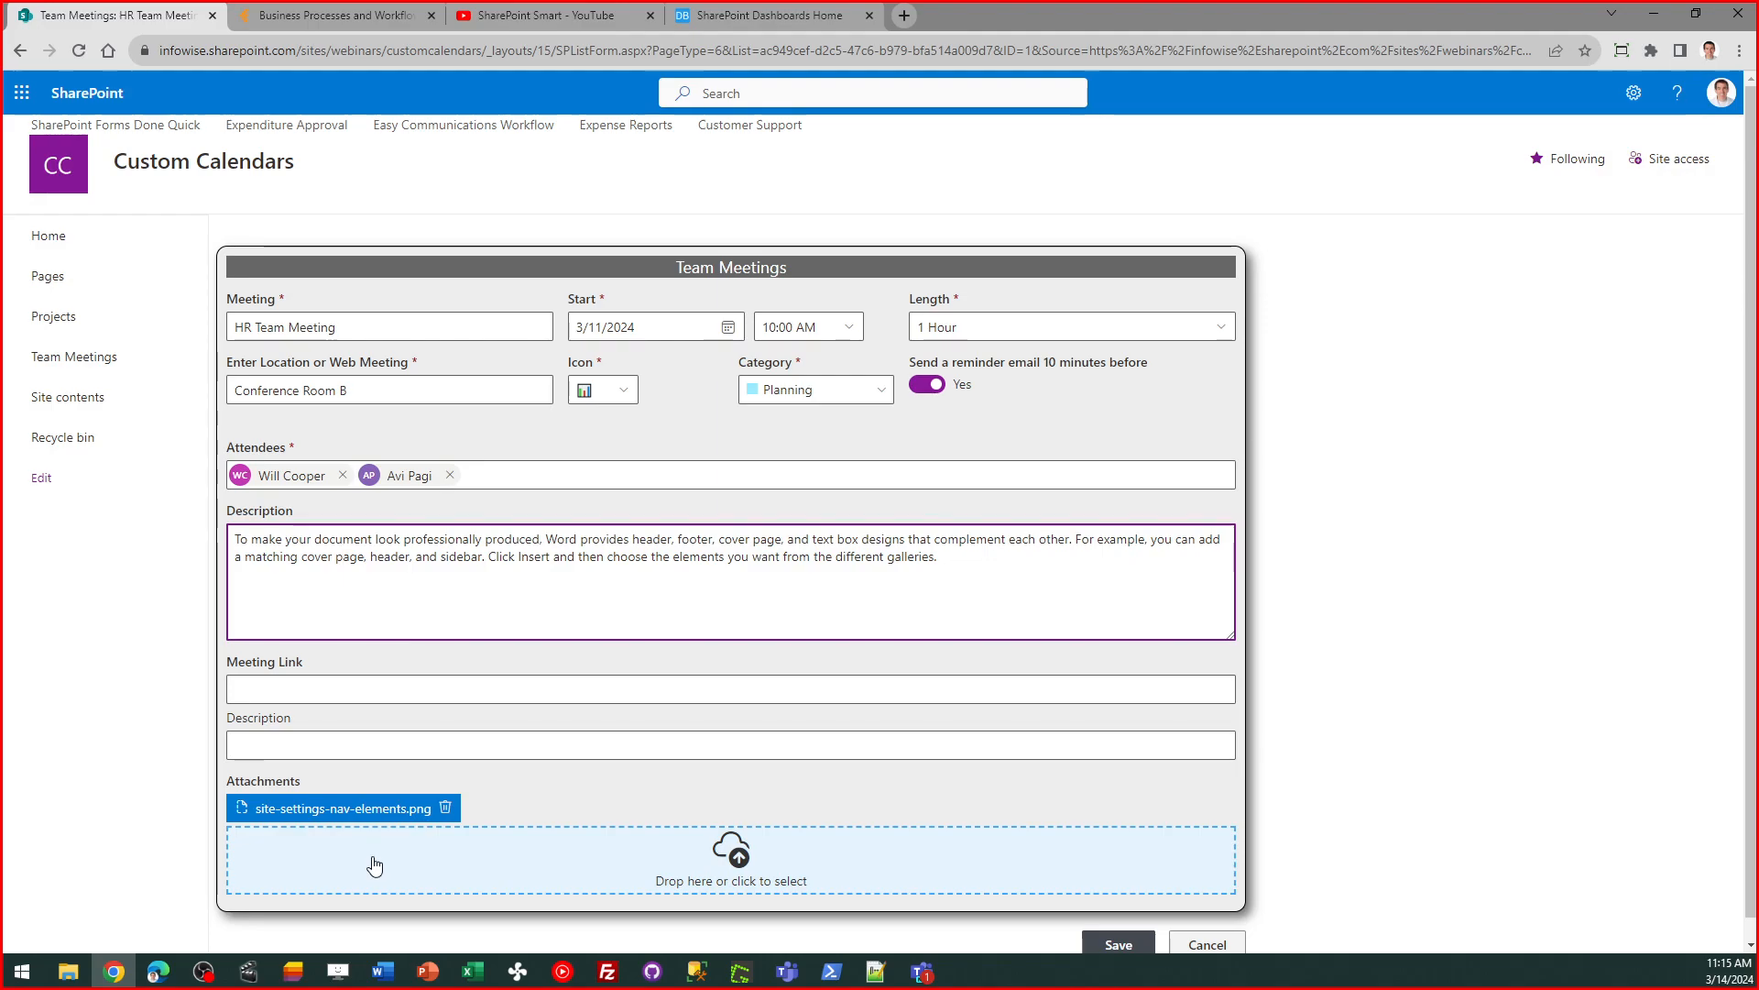
{"action": "left_click", "coordinate": [310, 690]}
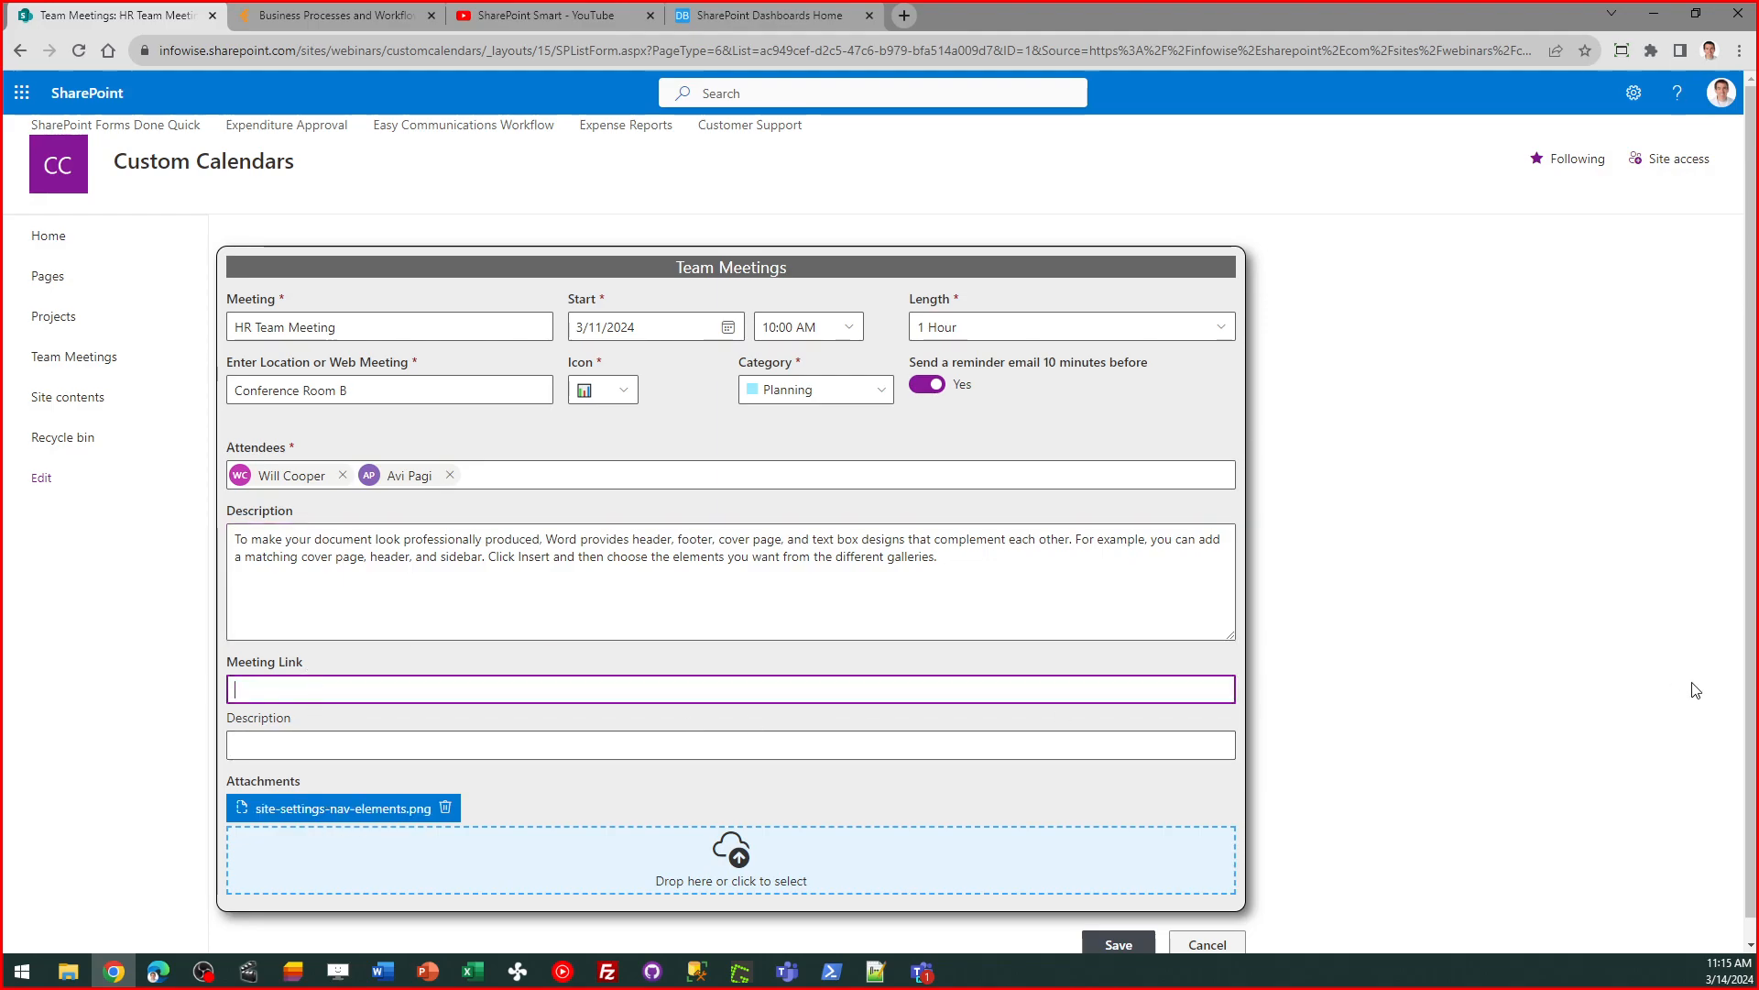
{"action": "scroll", "coordinate": [788, 712], "scroll_direction": "down", "scroll_amount": 1}
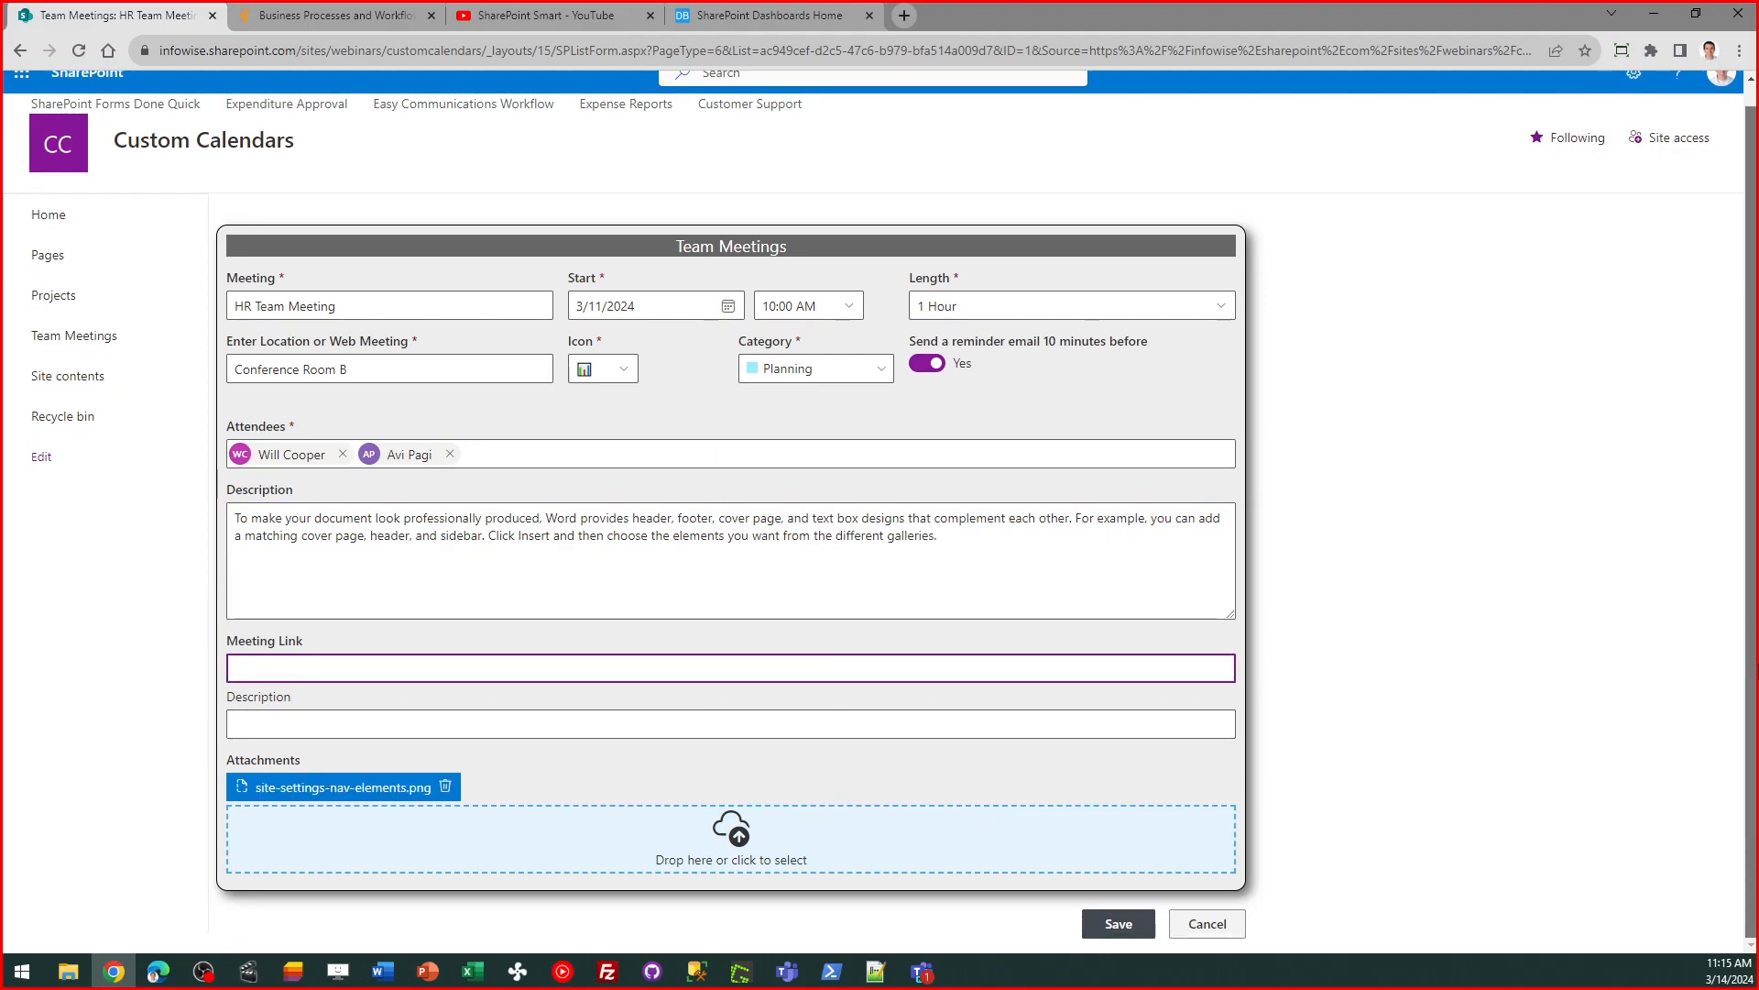
{"action": "left_click", "coordinate": [1203, 927]}
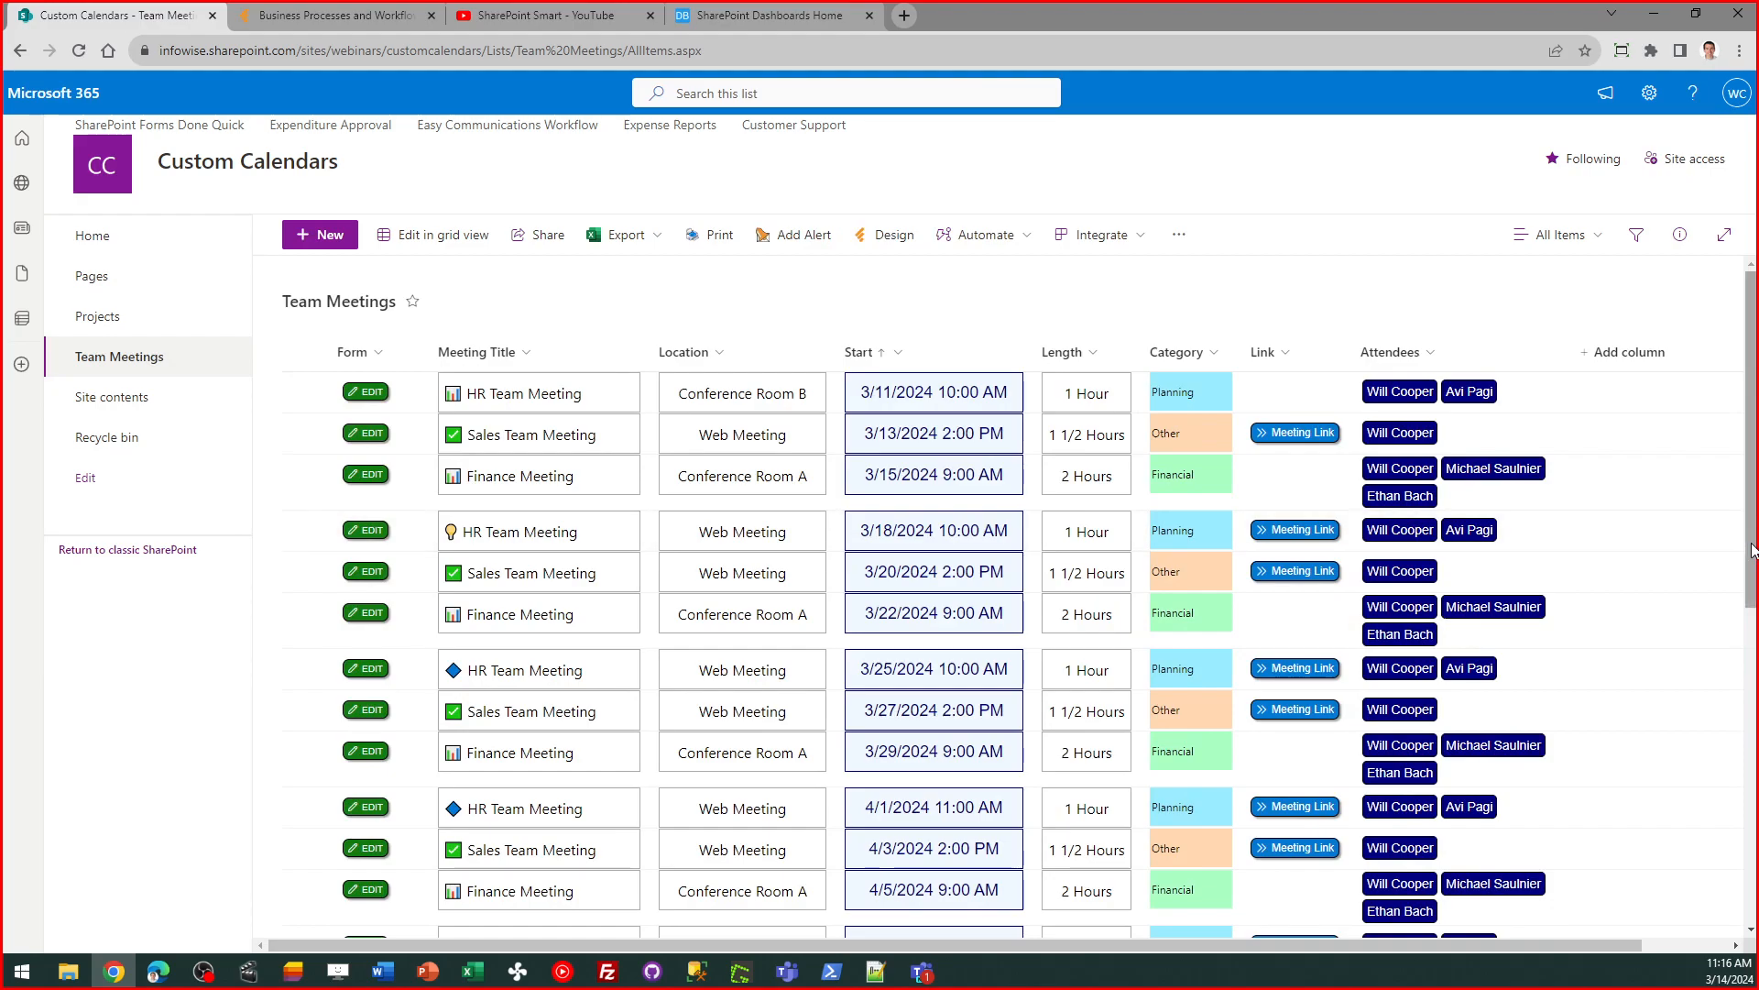
- Copy the 5/10/2024 Finance Meeting in the Team Meetings list by running the Copy Event +7 action on it
{"action": "left_click_drag", "start_coordinate": [1753, 542], "coordinate": [1752, 852]}
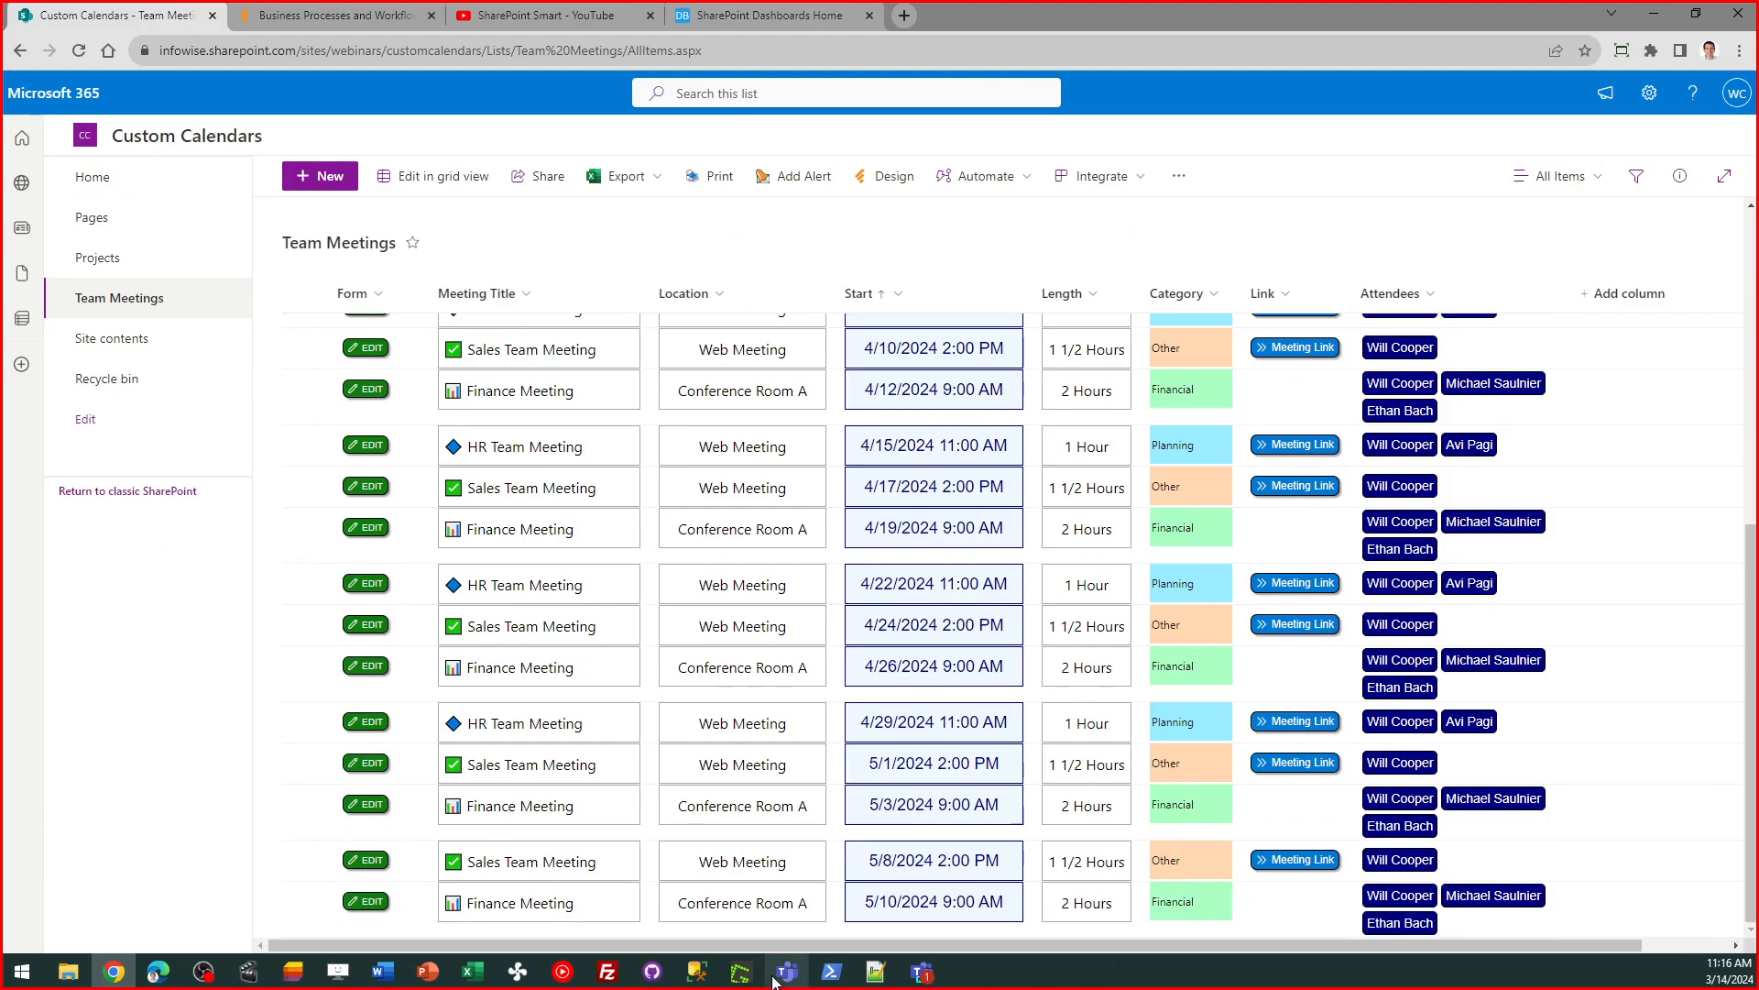
{"action": "left_click", "coordinate": [304, 902]}
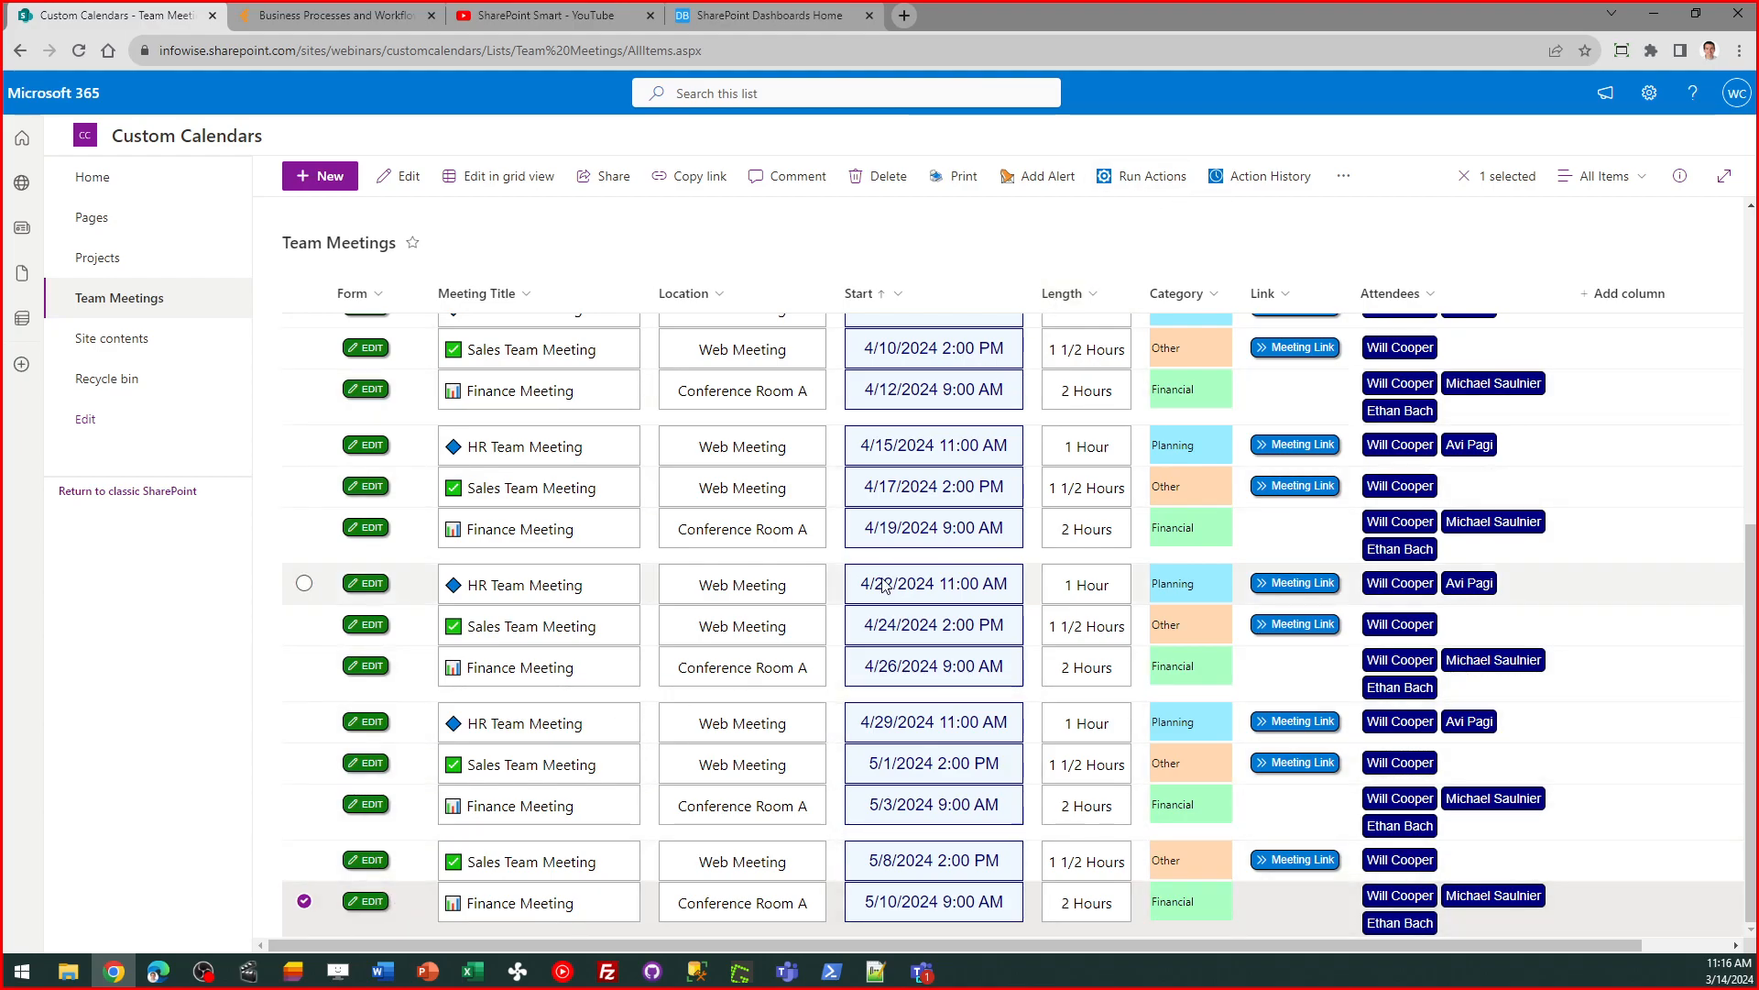
{"action": "left_click", "coordinate": [1157, 179]}
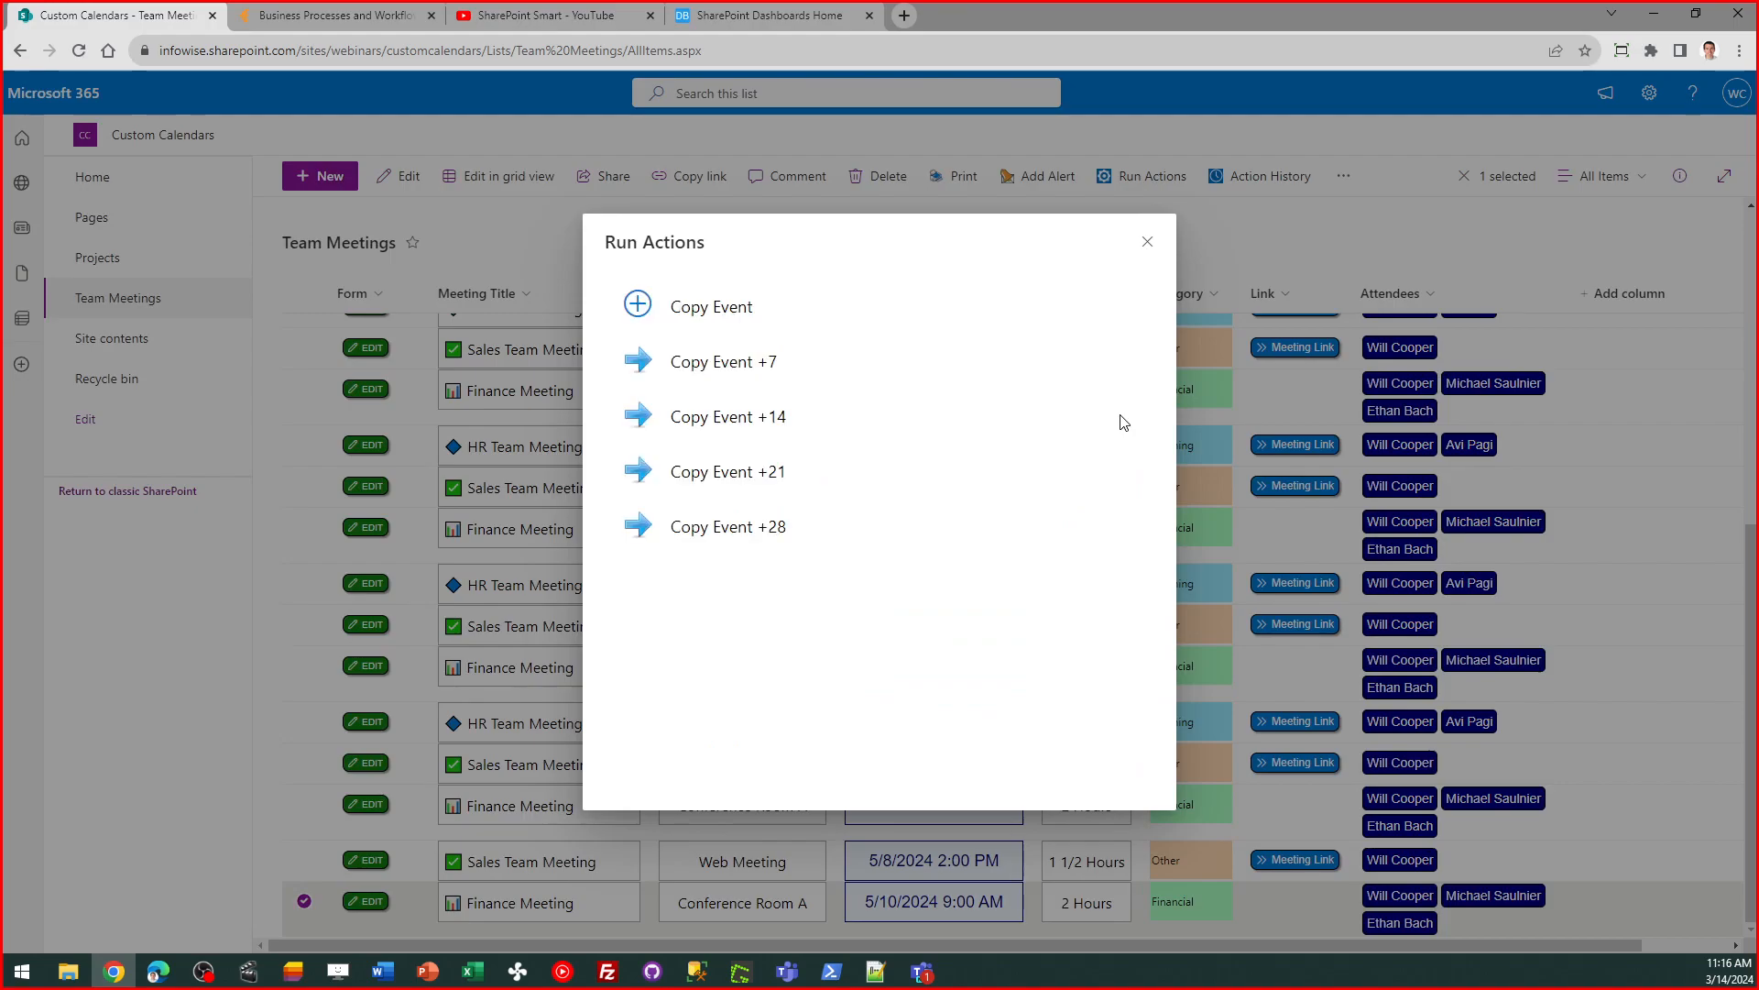
{"action": "left_click", "coordinate": [698, 366]}
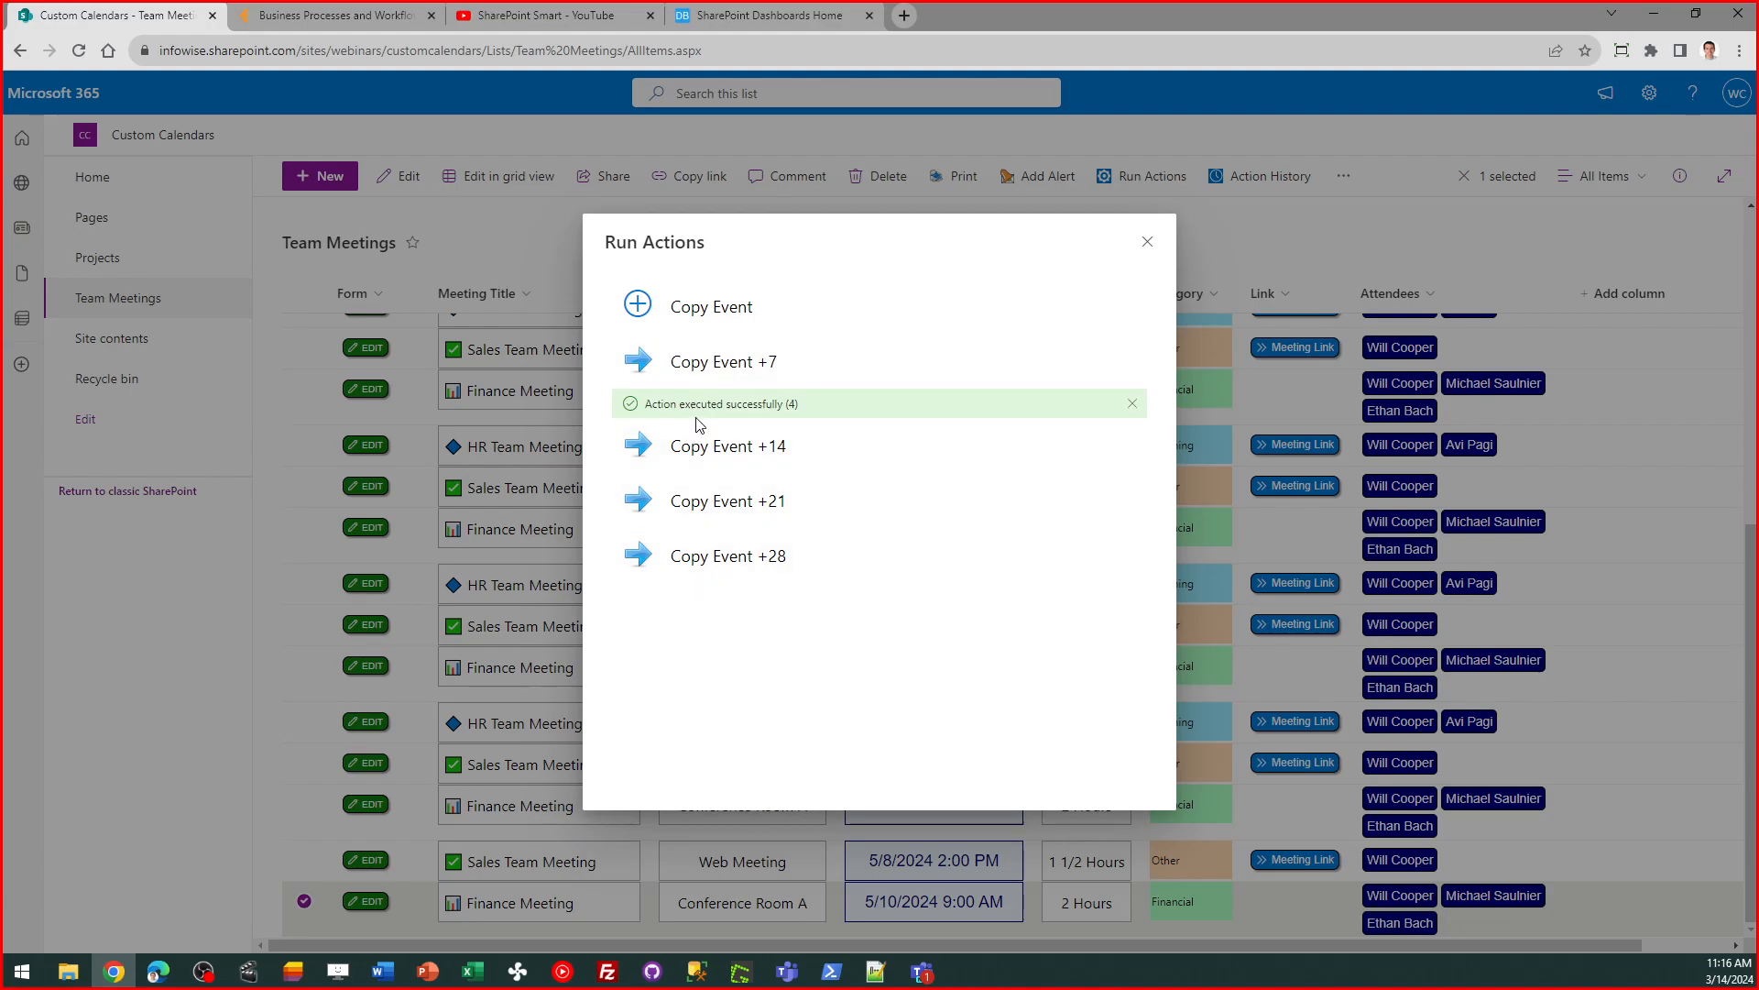
{"action": "left_click", "coordinate": [1147, 242]}
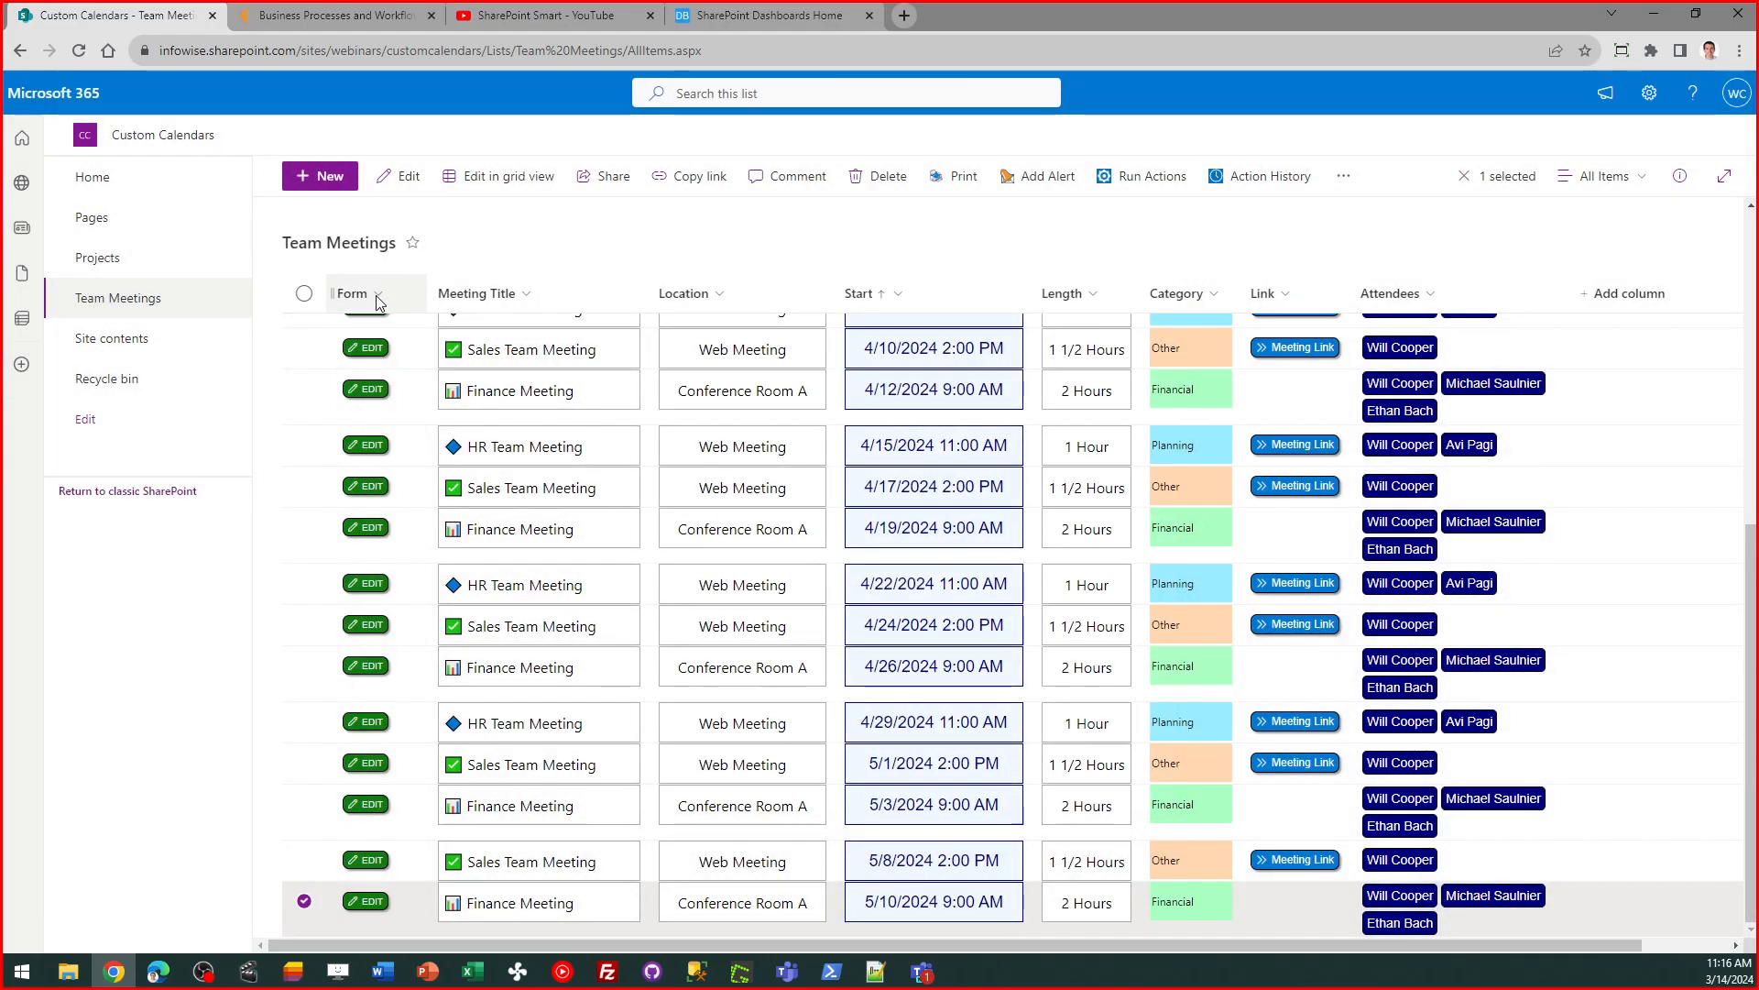
- Refresh the Team Meetings list and check its last entries for the copied Finance Meeting
{"action": "left_click", "coordinate": [79, 51]}
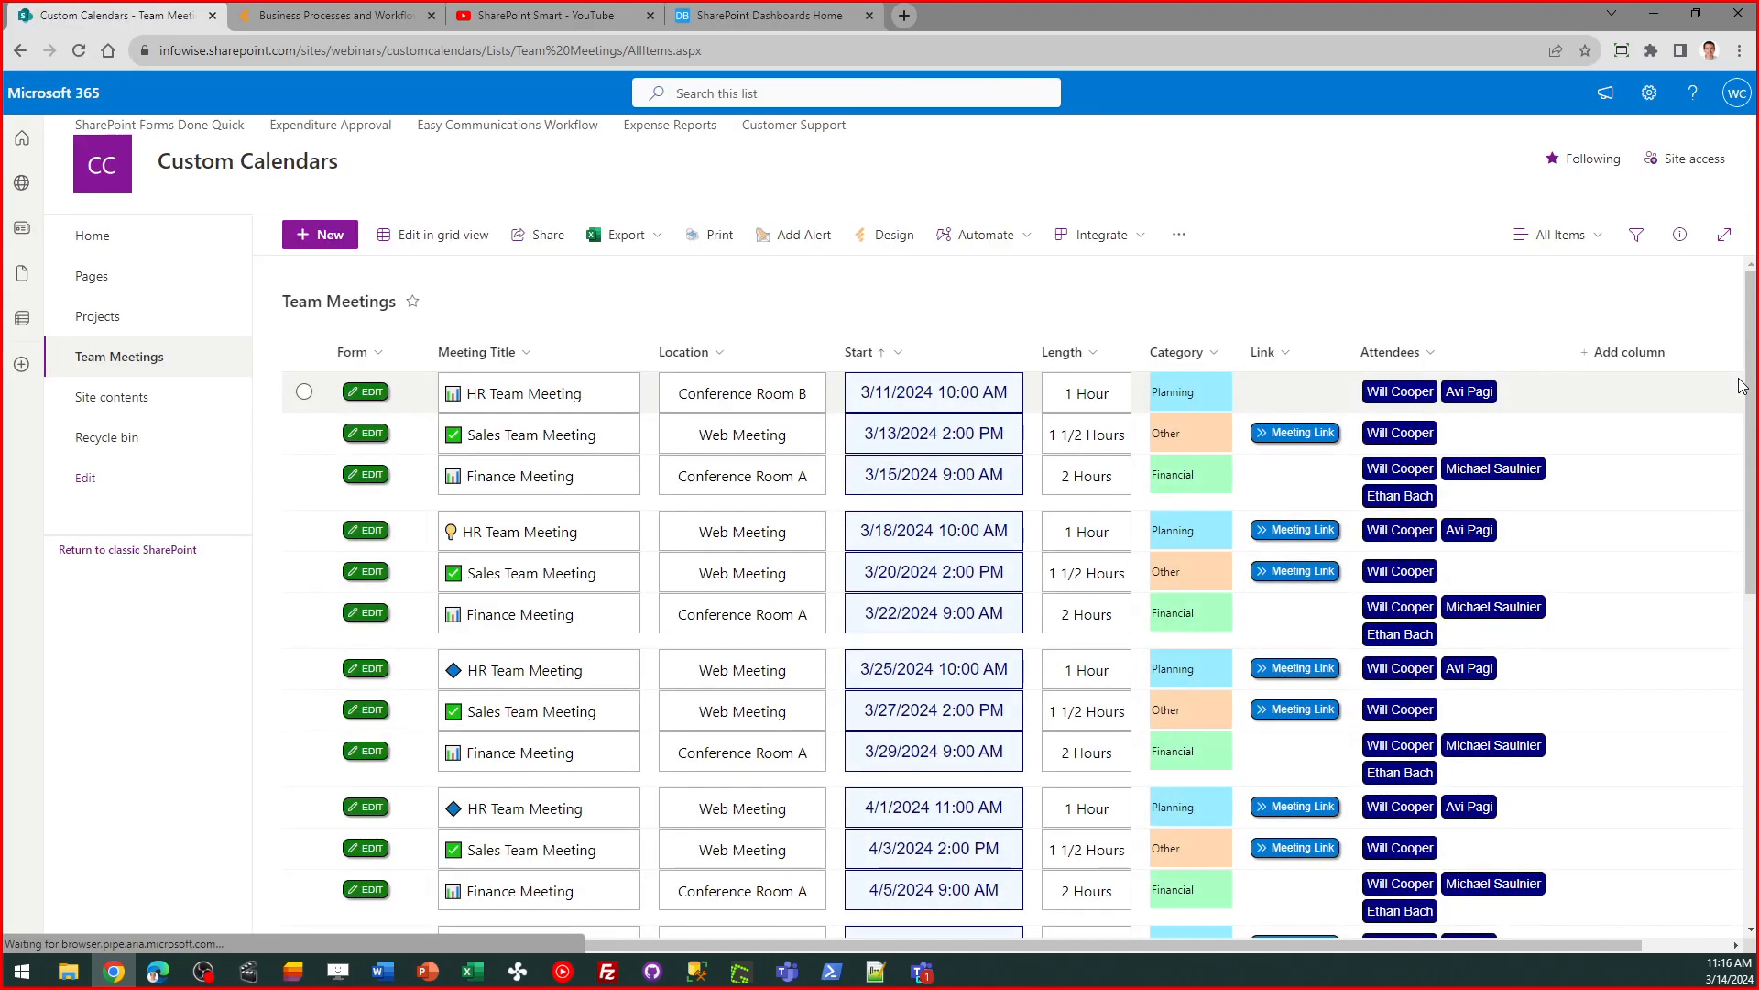
{"action": "left_click_drag", "start_coordinate": [1750, 356], "coordinate": [1750, 591]}
{"action": "scroll", "coordinate": [872, 925], "scroll_direction": "down", "scroll_amount": 1}
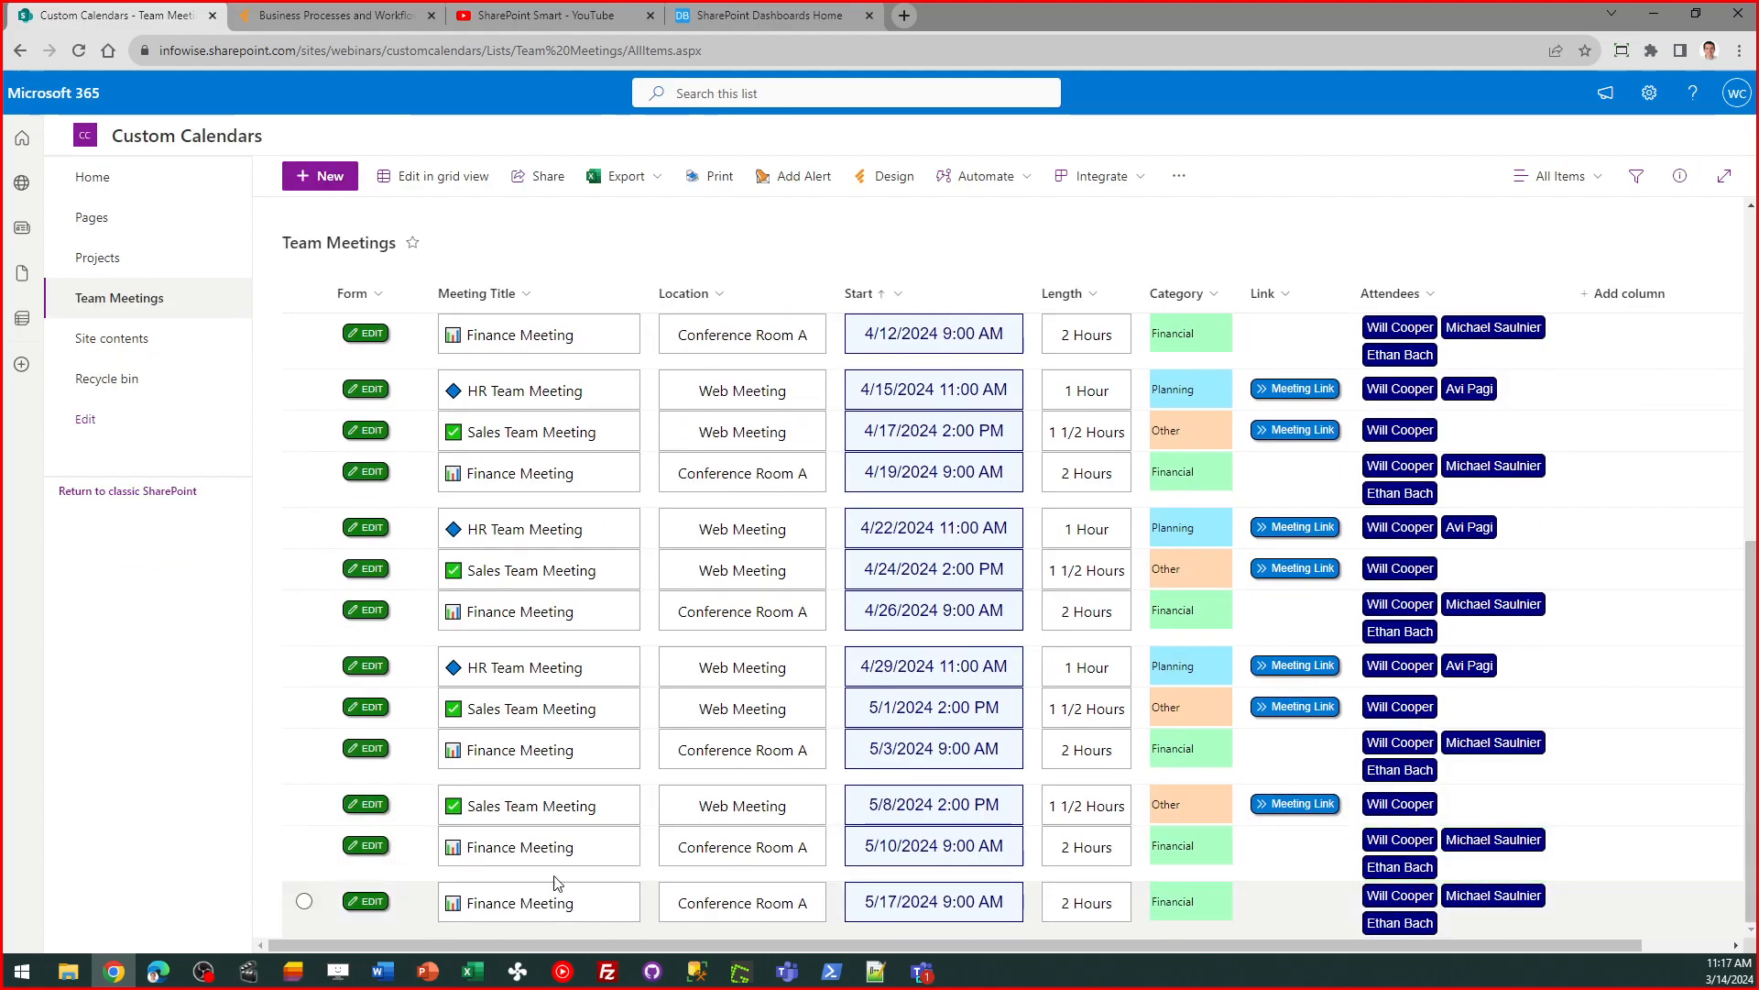
{"action": "left_click_drag", "start_coordinate": [1751, 714], "coordinate": [1716, 360]}
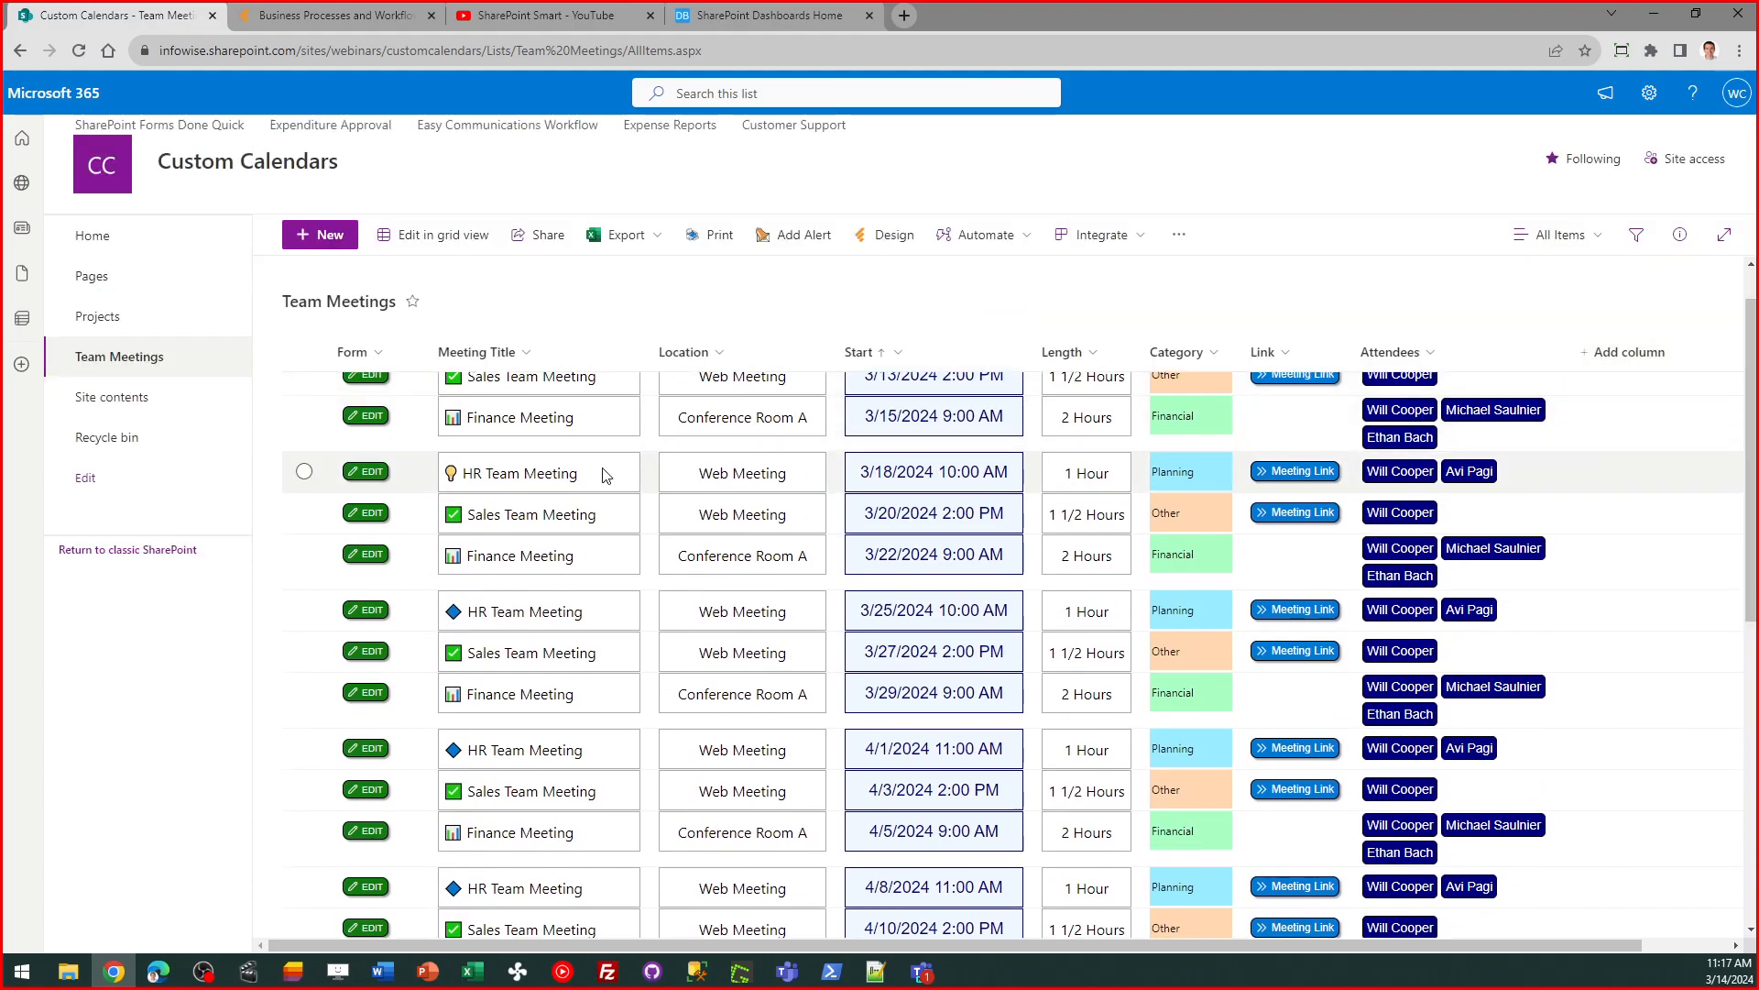
- Open the Meetings Calendar from the site's home page, review March 2024, and advance to April 2024
{"action": "left_click", "coordinate": [91, 237]}
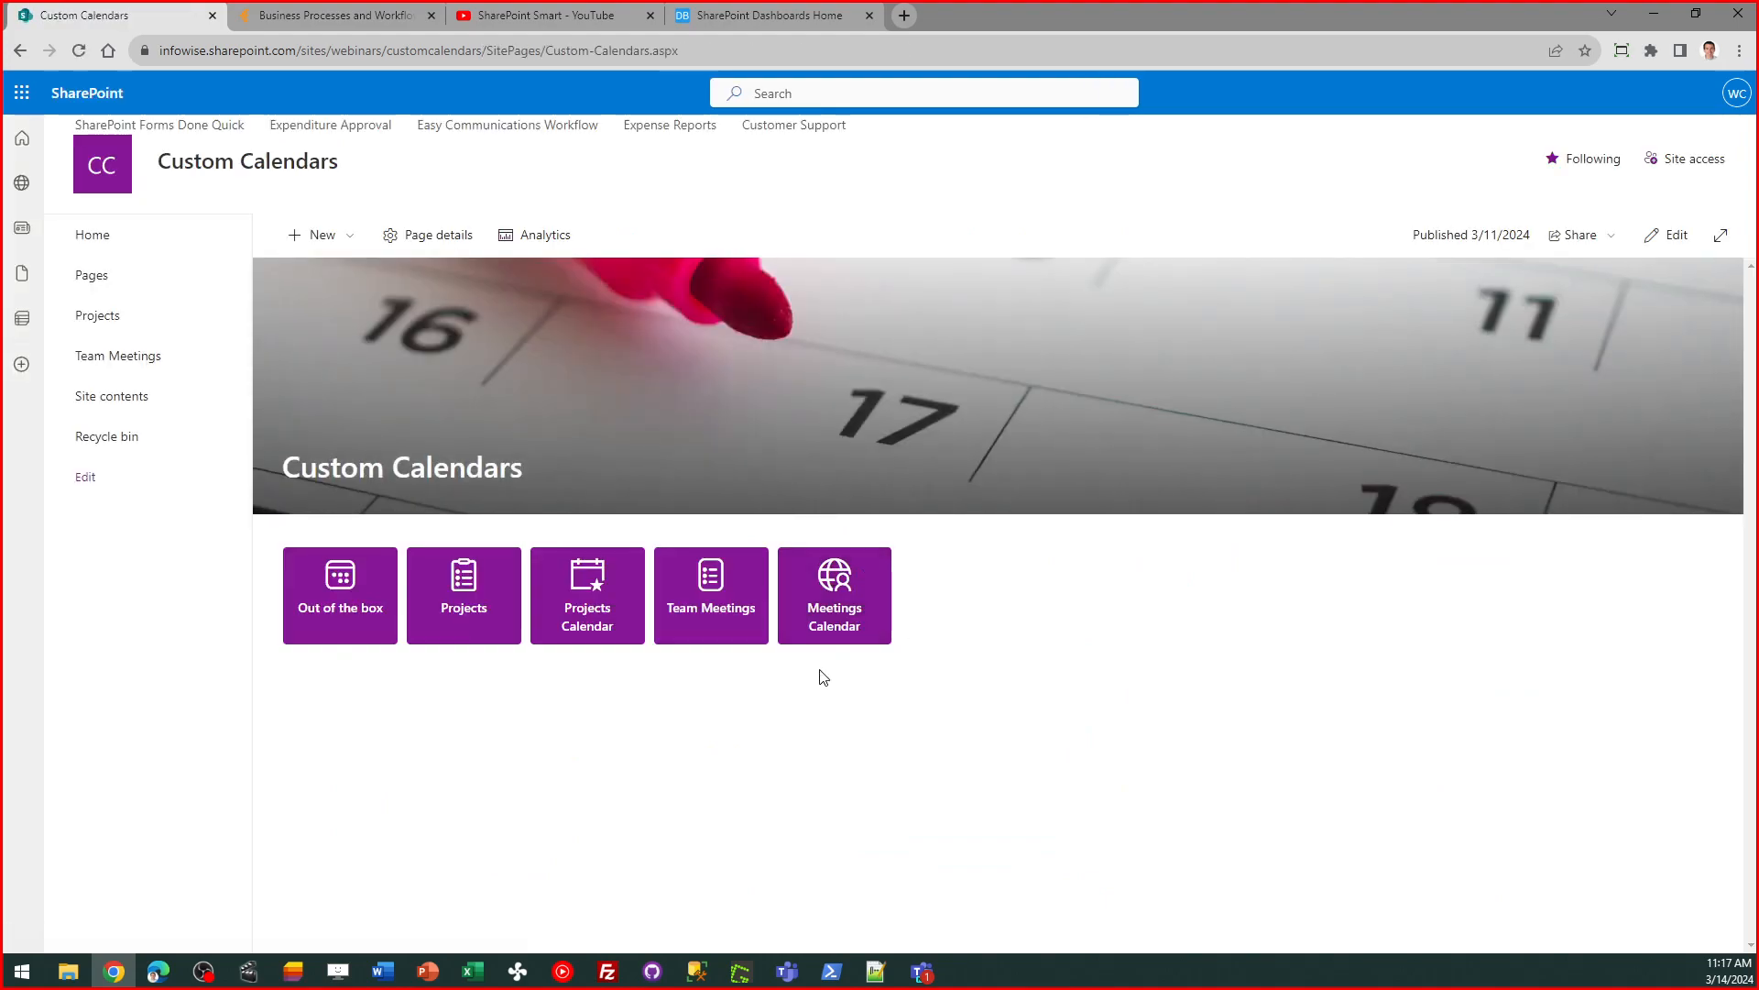
{"action": "left_click", "coordinate": [841, 607]}
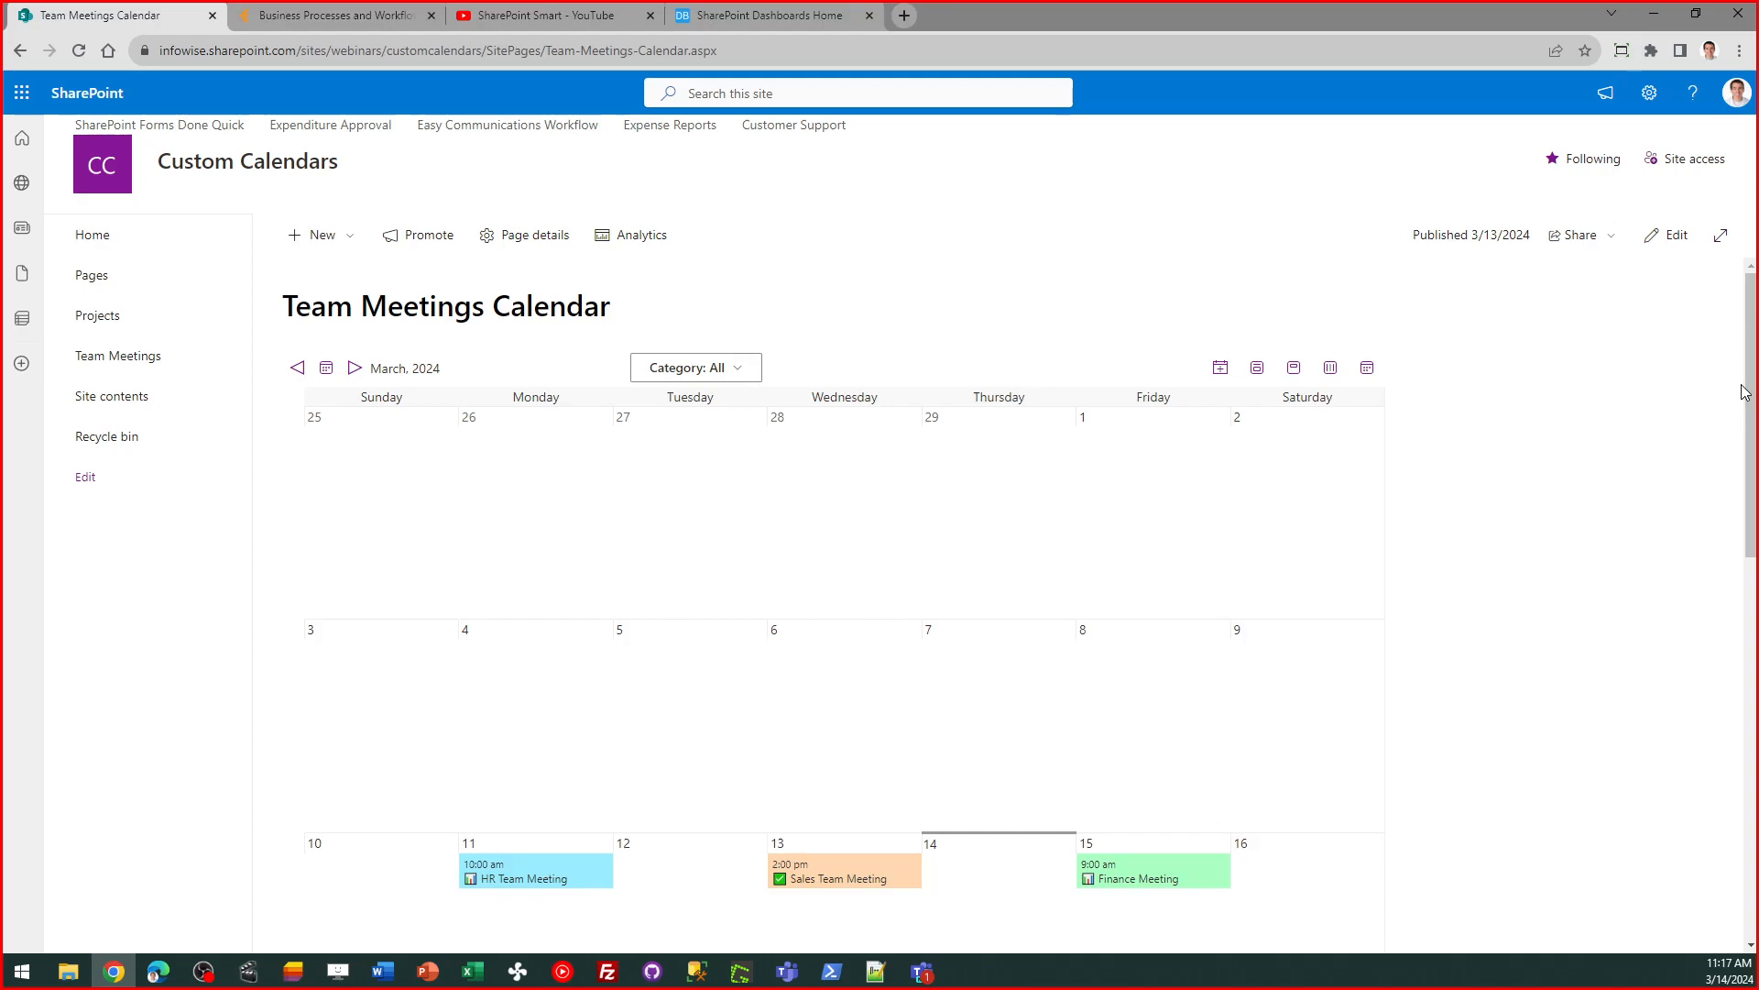
{"action": "mouse_move", "coordinate": [1755, 357]}
{"action": "left_mouse_down"}
{"action": "mouse_move", "coordinate": [1755, 754]}
{"action": "mouse_move", "coordinate": [1755, 370]}
{"action": "left_mouse_up"}
{"action": "left_click", "coordinate": [355, 369]}
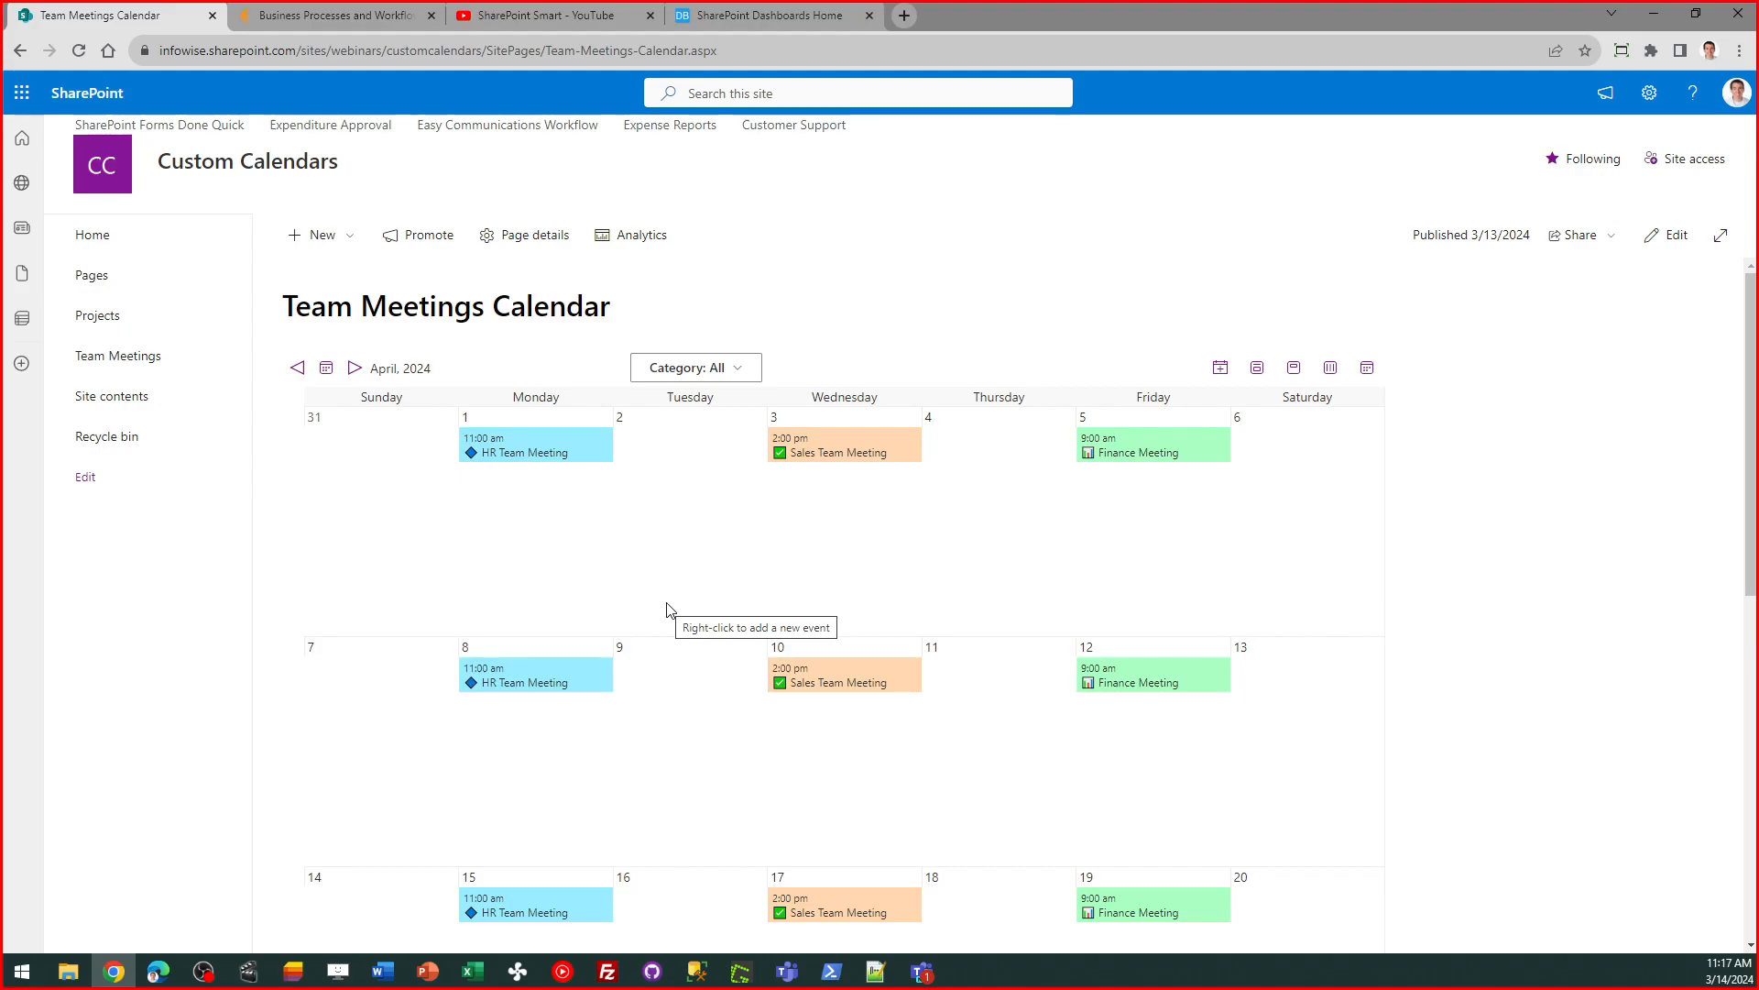
- Filter the Team Meetings Calendar by the Informational category, filter it by Planning, and reset the category filter to All
{"action": "left_click", "coordinate": [746, 374]}
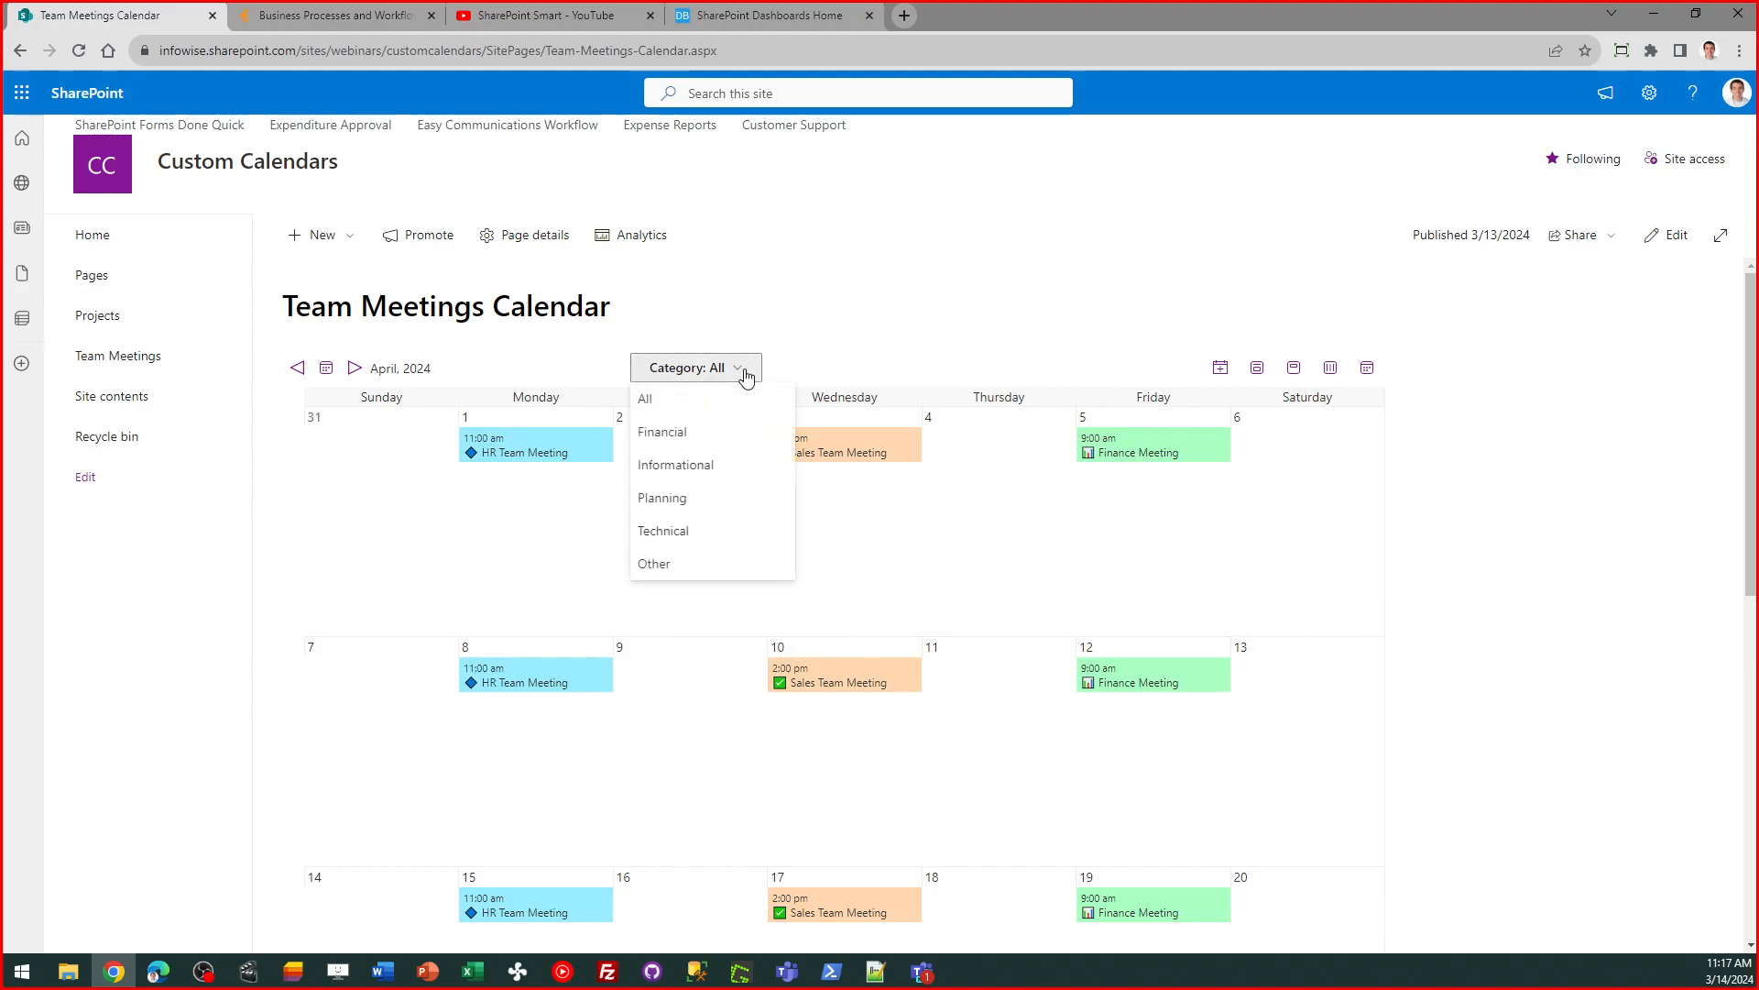
{"action": "left_click", "coordinate": [719, 466]}
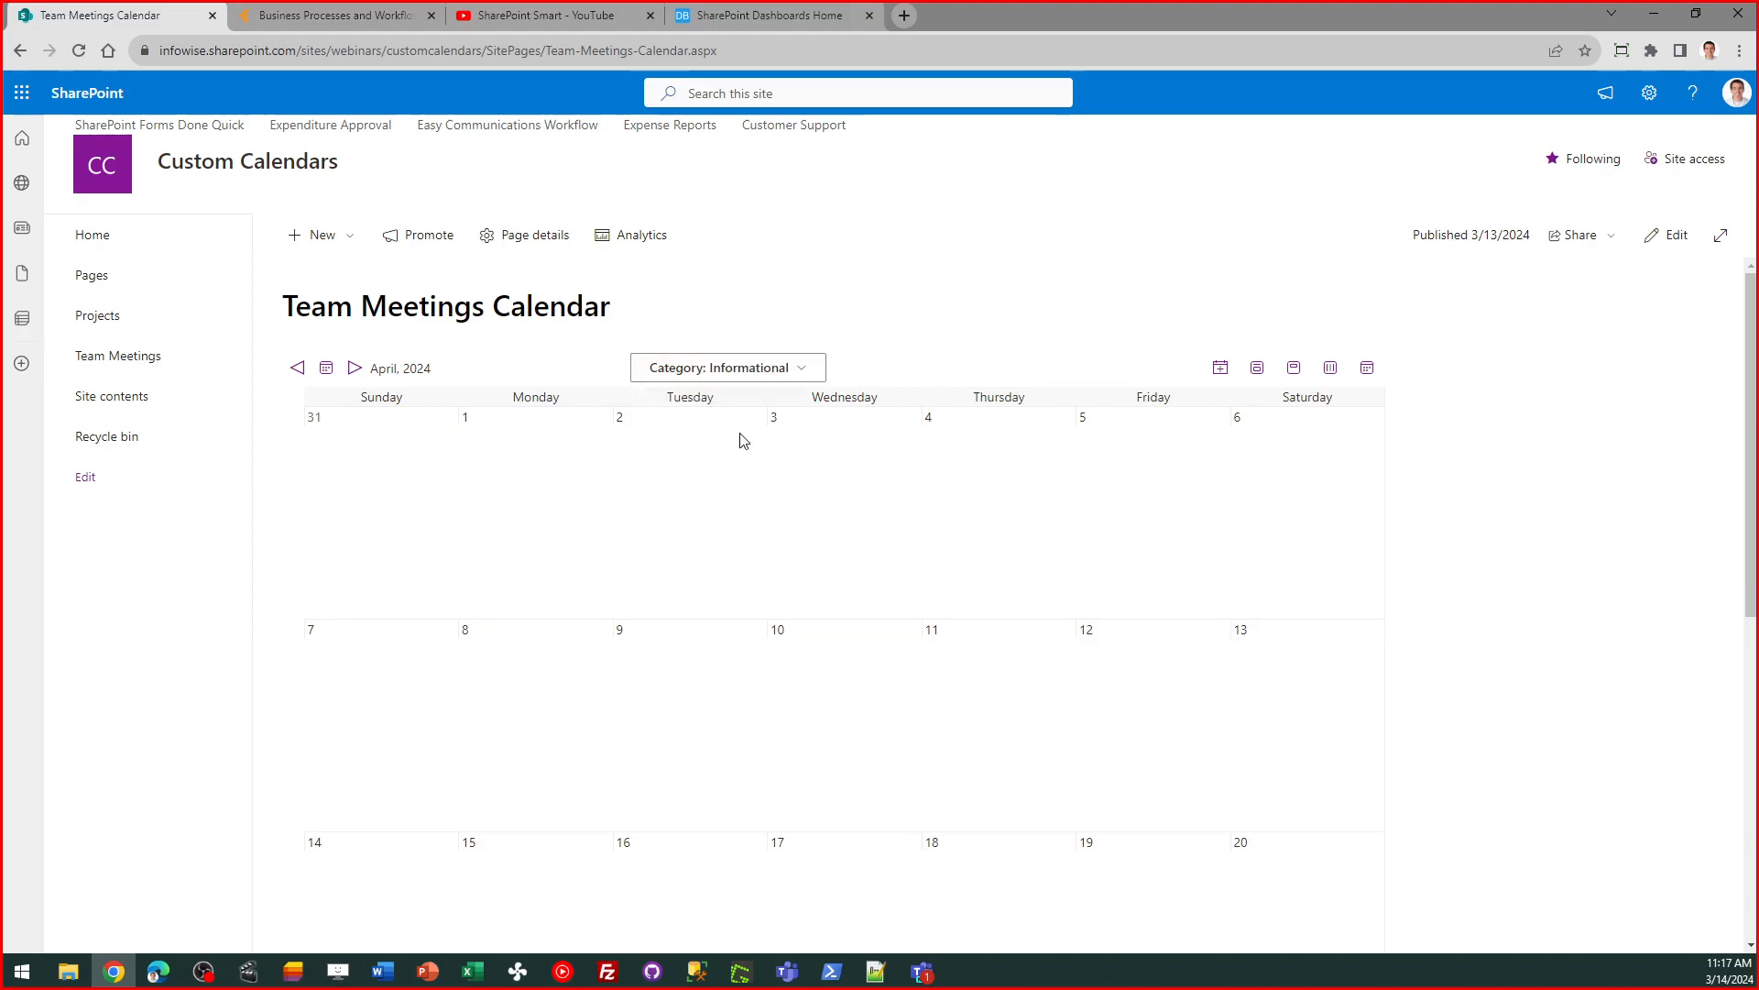
{"action": "left_click", "coordinate": [808, 376]}
{"action": "left_click", "coordinate": [724, 500]}
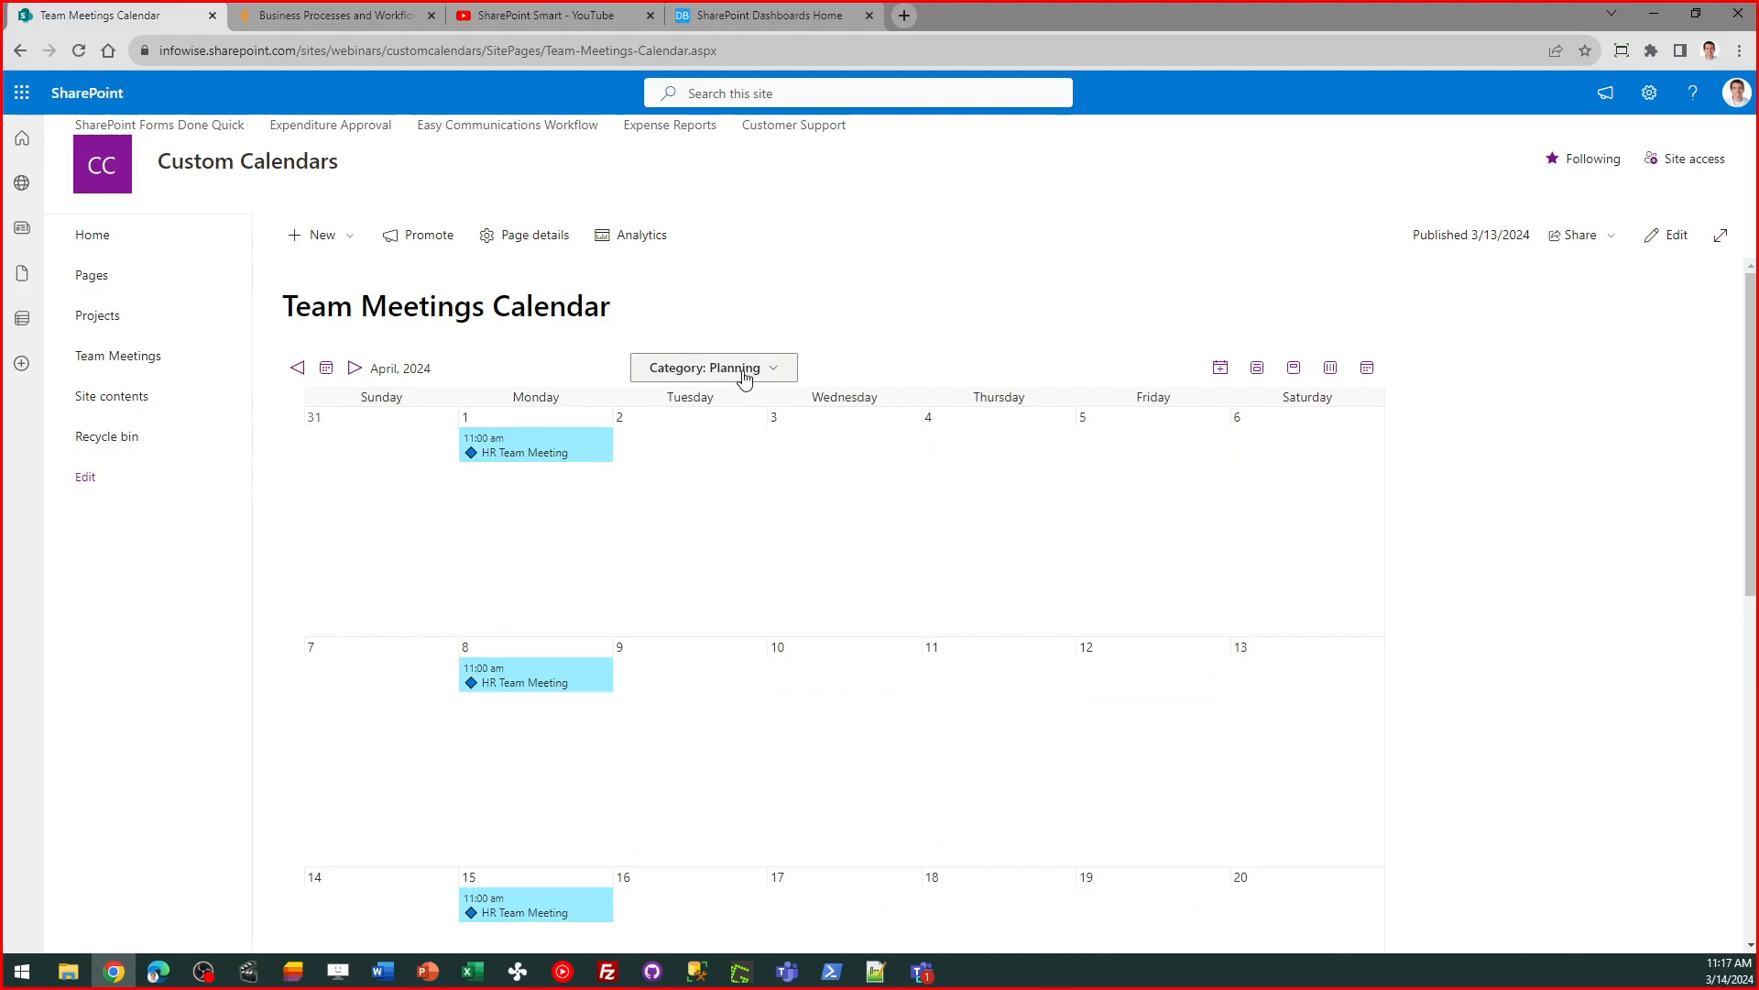
{"action": "mouse_move", "coordinate": [510, 442]}
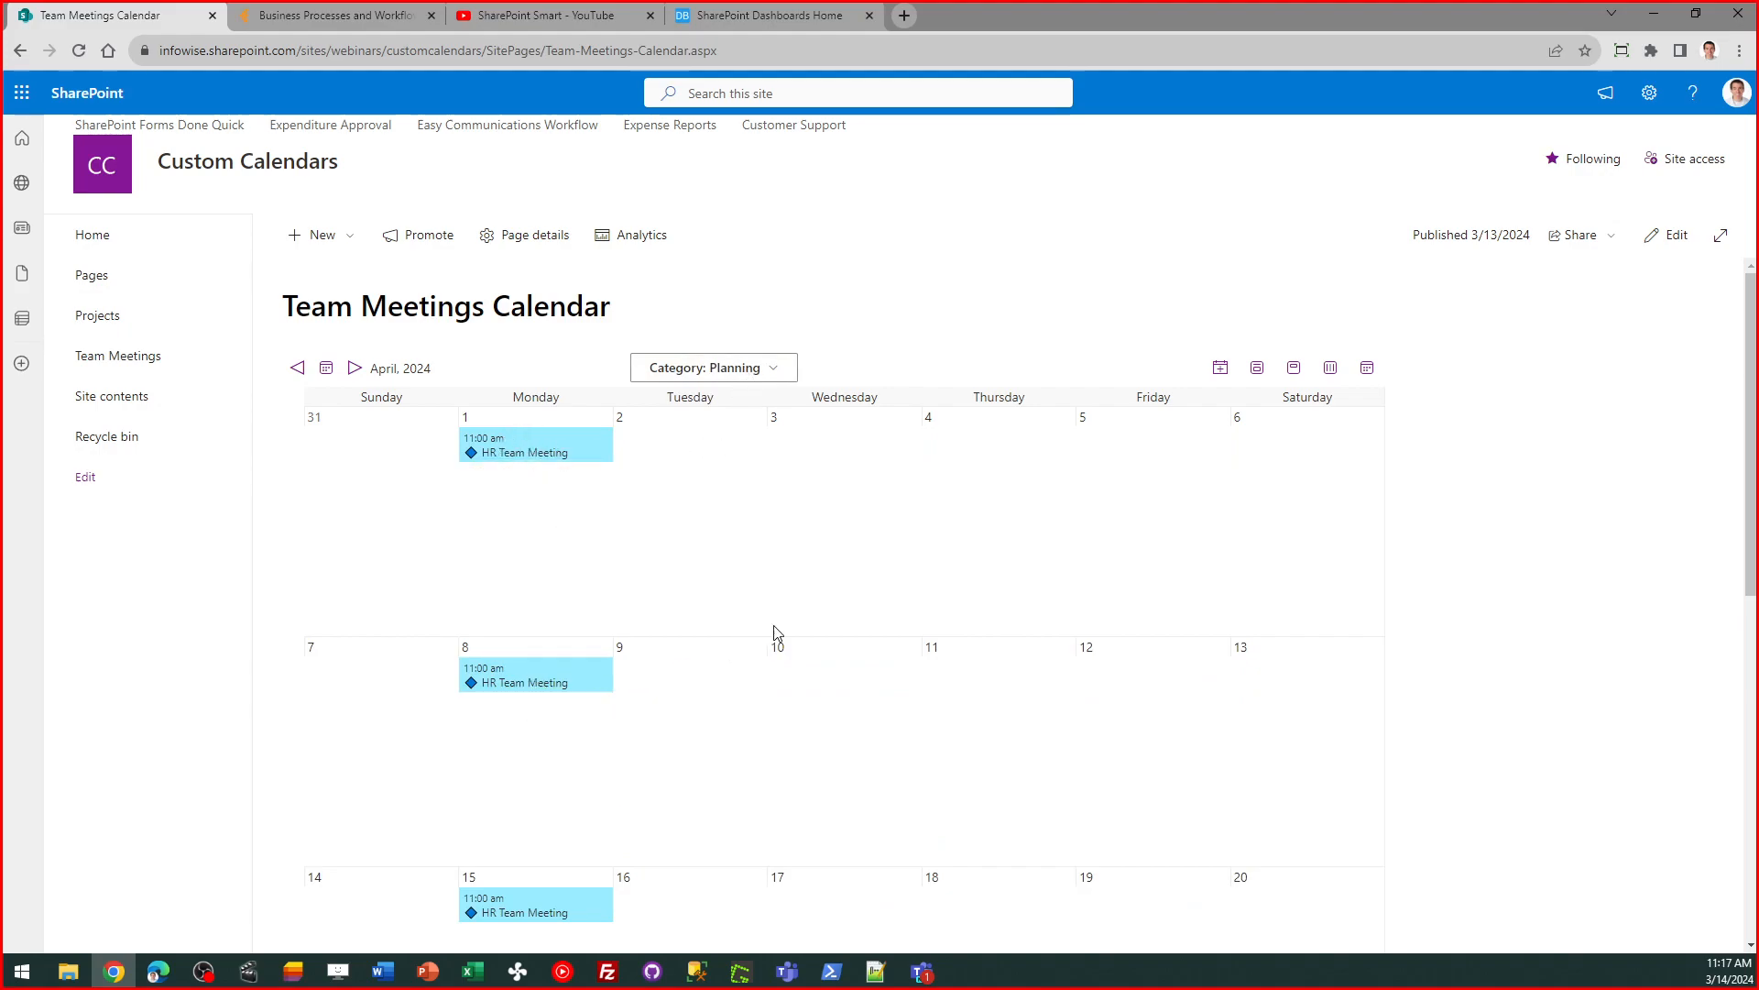
{"action": "left_click", "coordinate": [782, 370]}
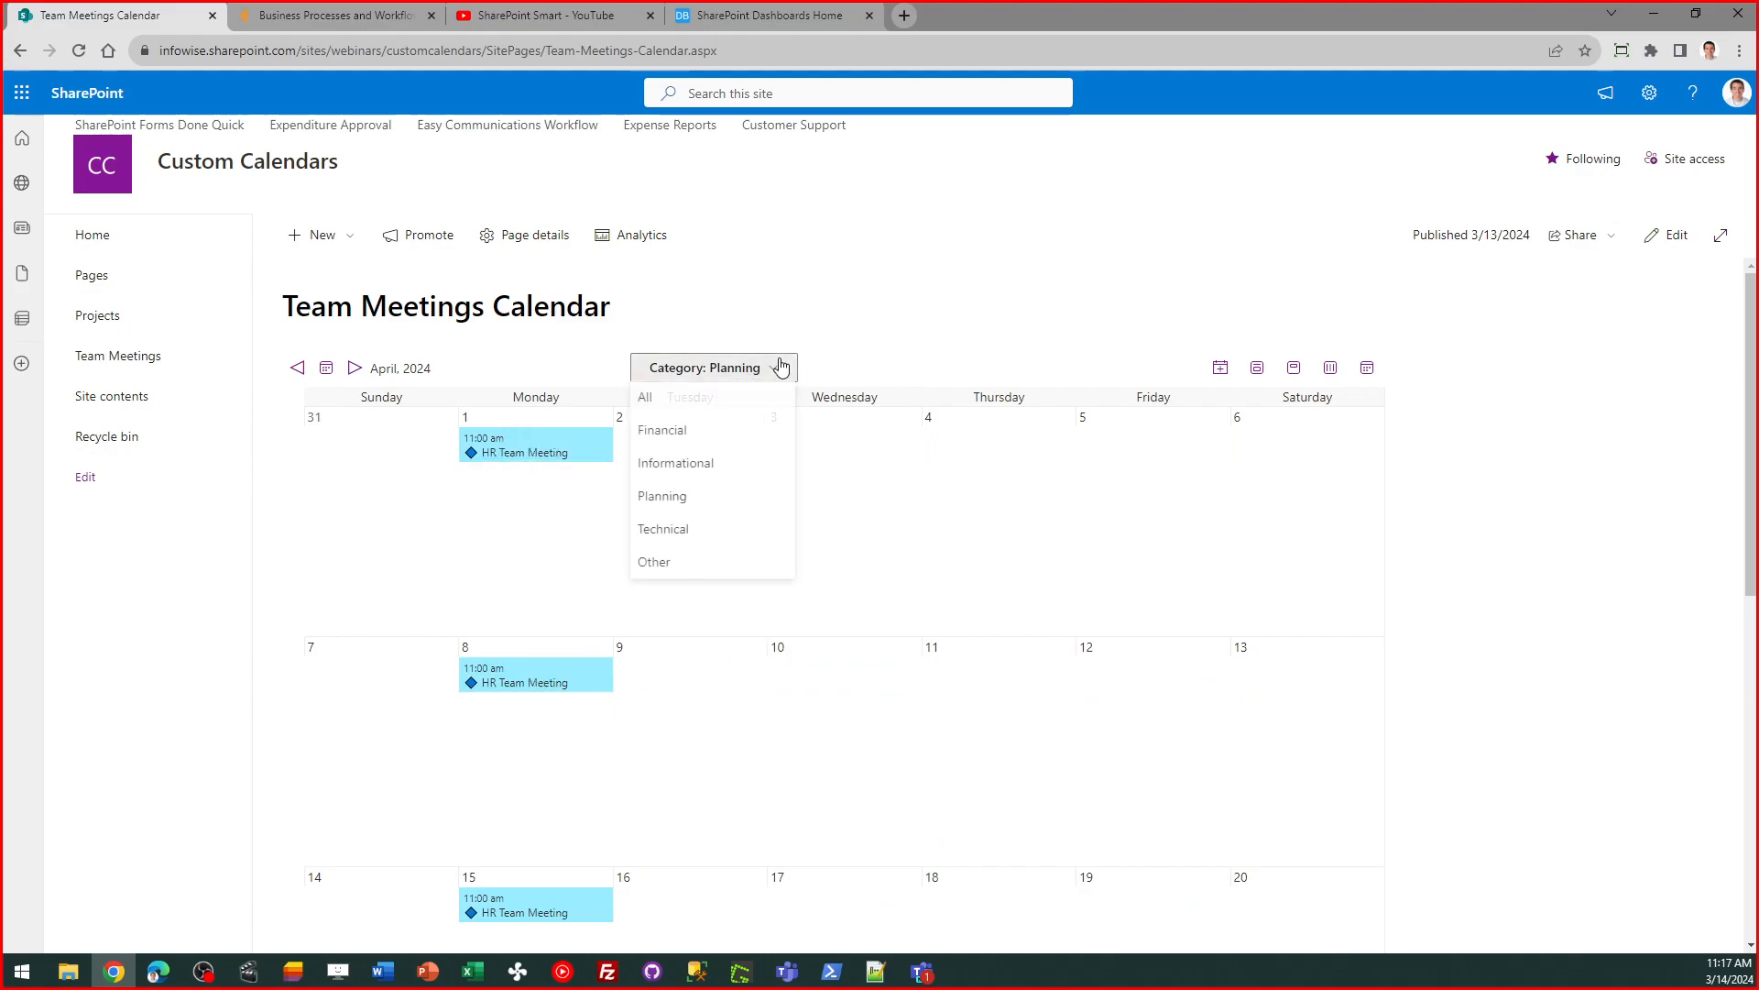
{"action": "left_click", "coordinate": [762, 403]}
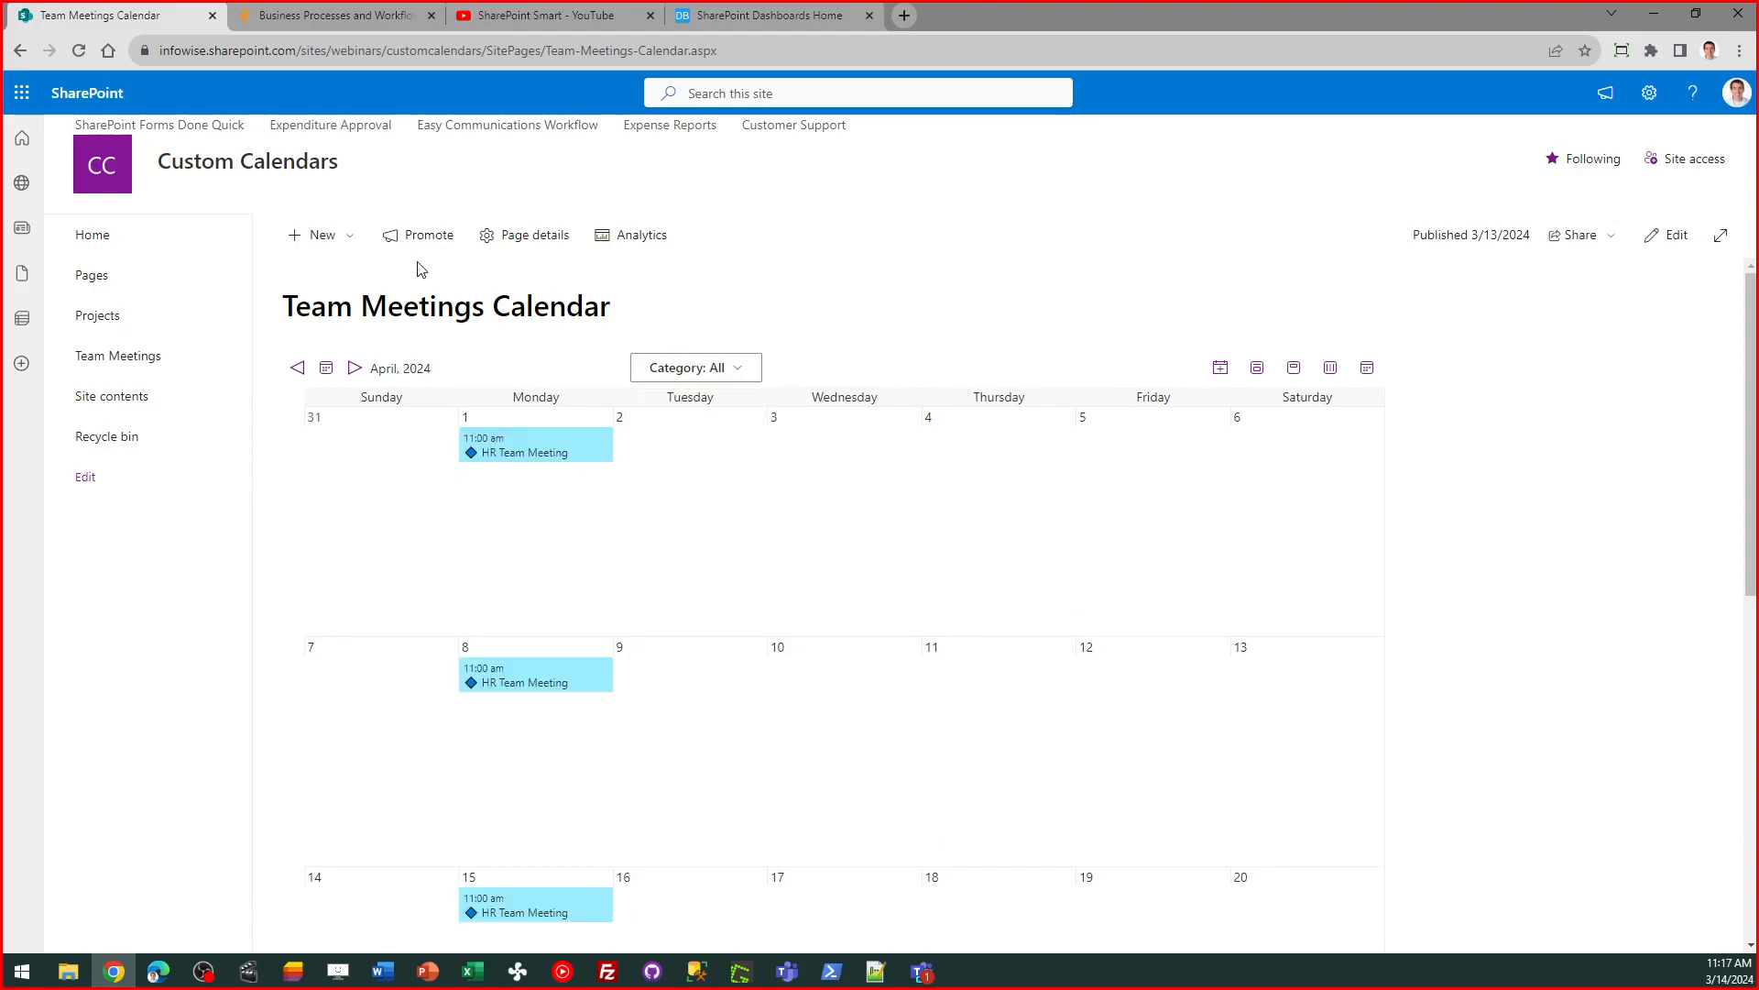
- Reload the Team Meetings Calendar page and review the meetings in the second half of March 2024
{"action": "left_click", "coordinate": [74, 55]}
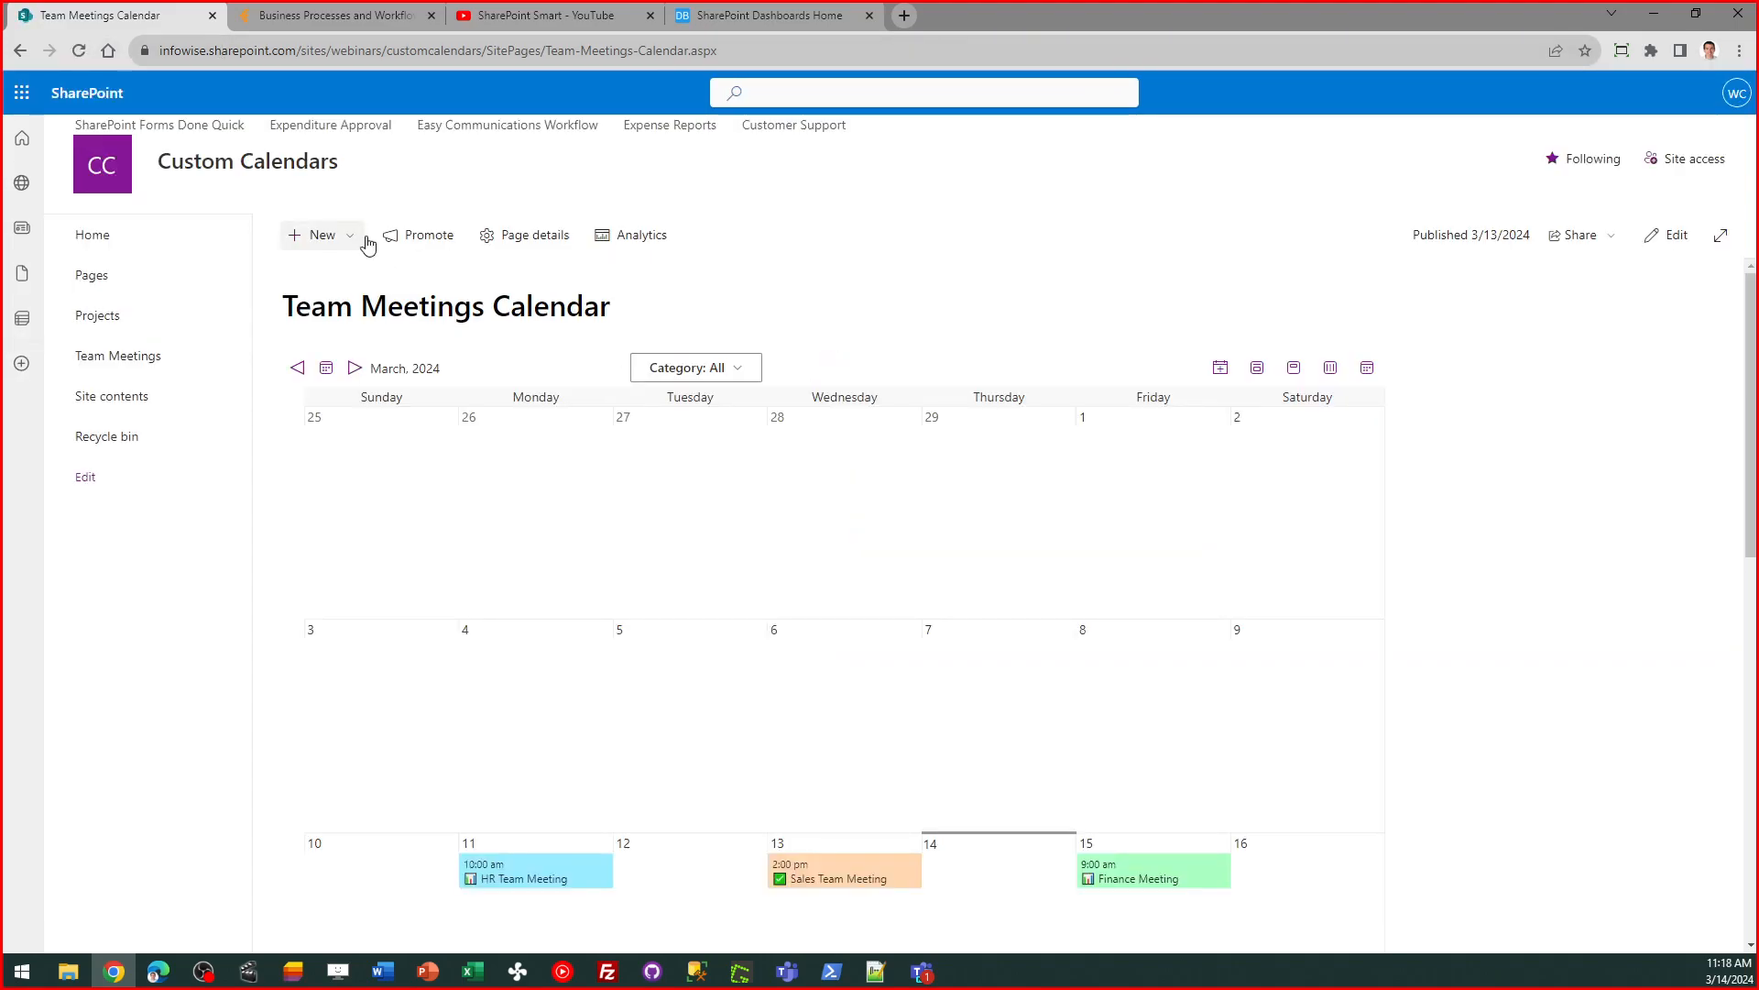
{"action": "scroll", "coordinate": [1752, 357], "scroll_direction": "down", "scroll_amount": 5}
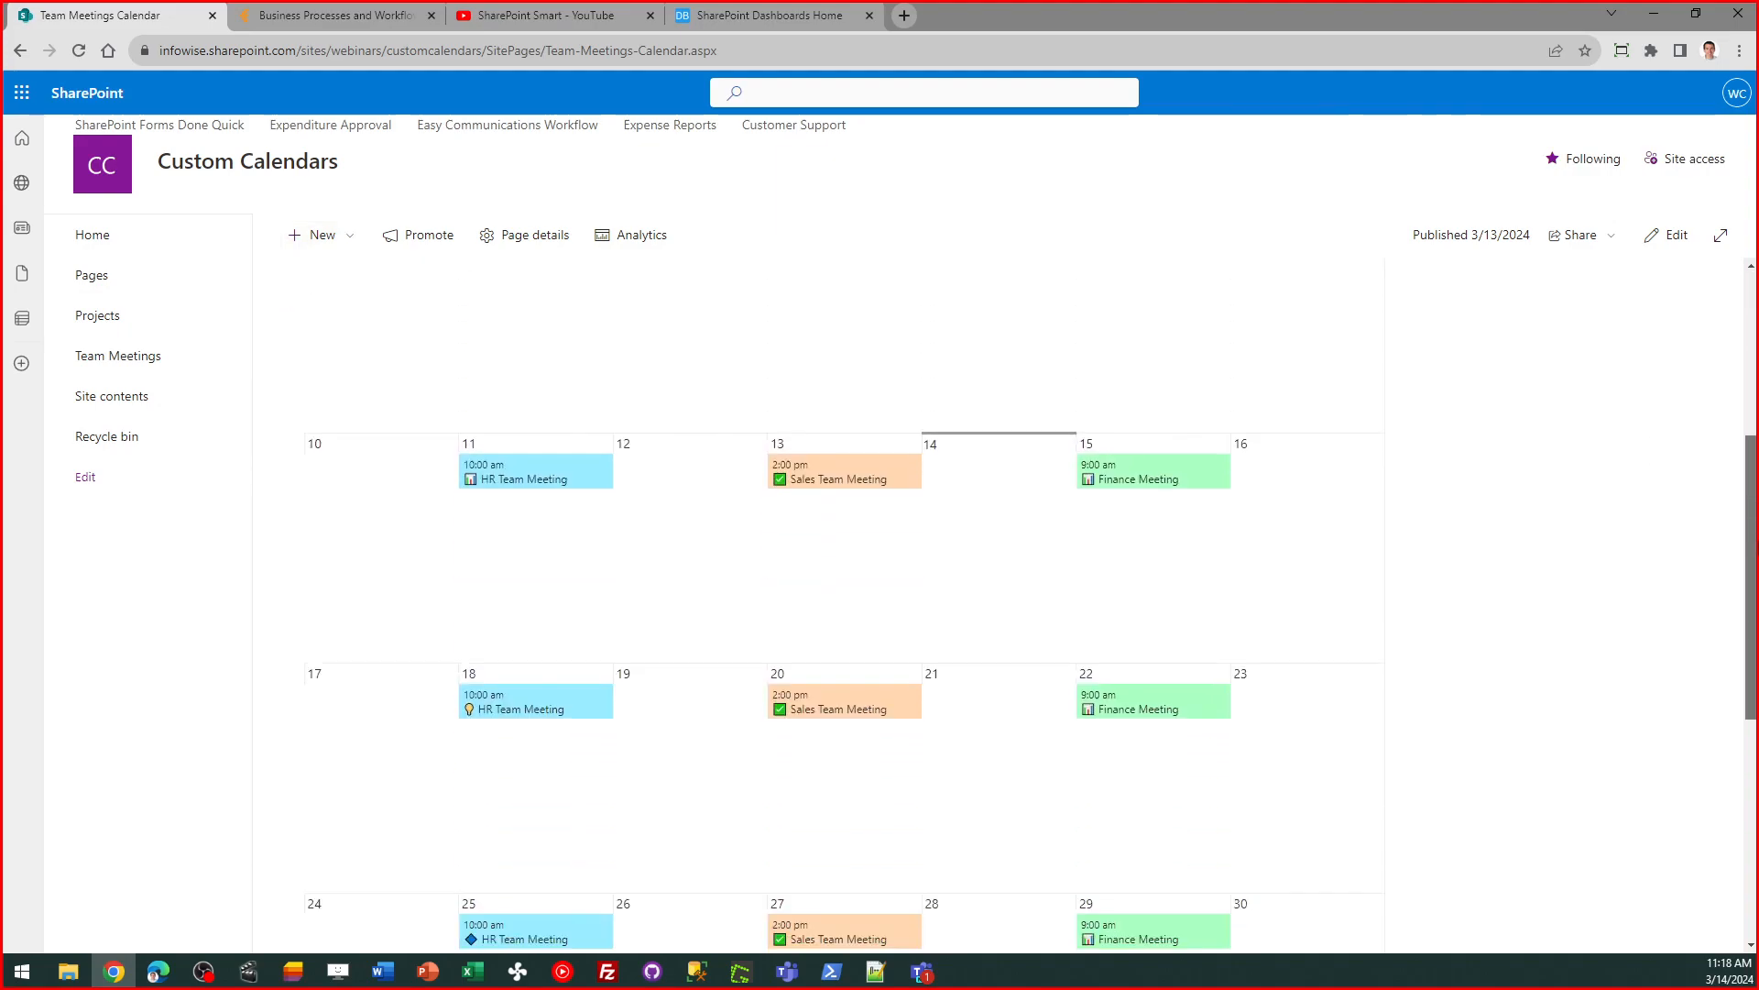
{"action": "mouse_move", "coordinate": [842, 429]}
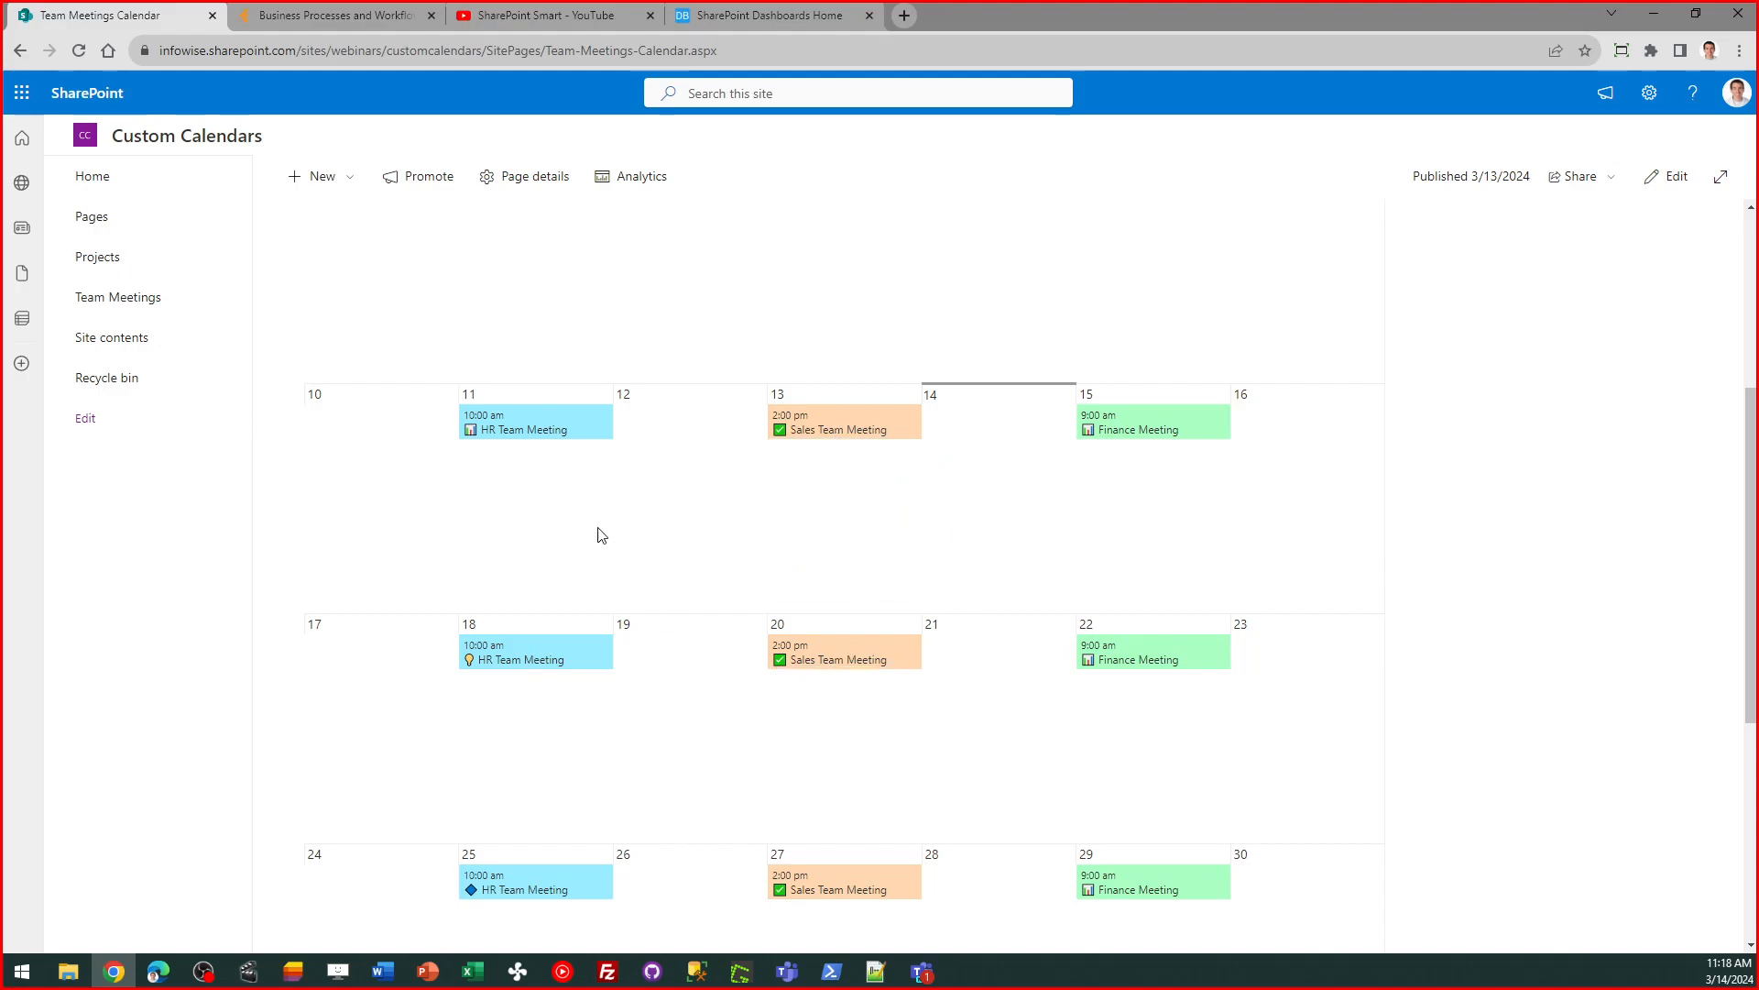
- Open the March 11 HR Team Meeting, review its location and editable form fields, and cancel the edit
{"action": "left_click", "coordinate": [564, 430]}
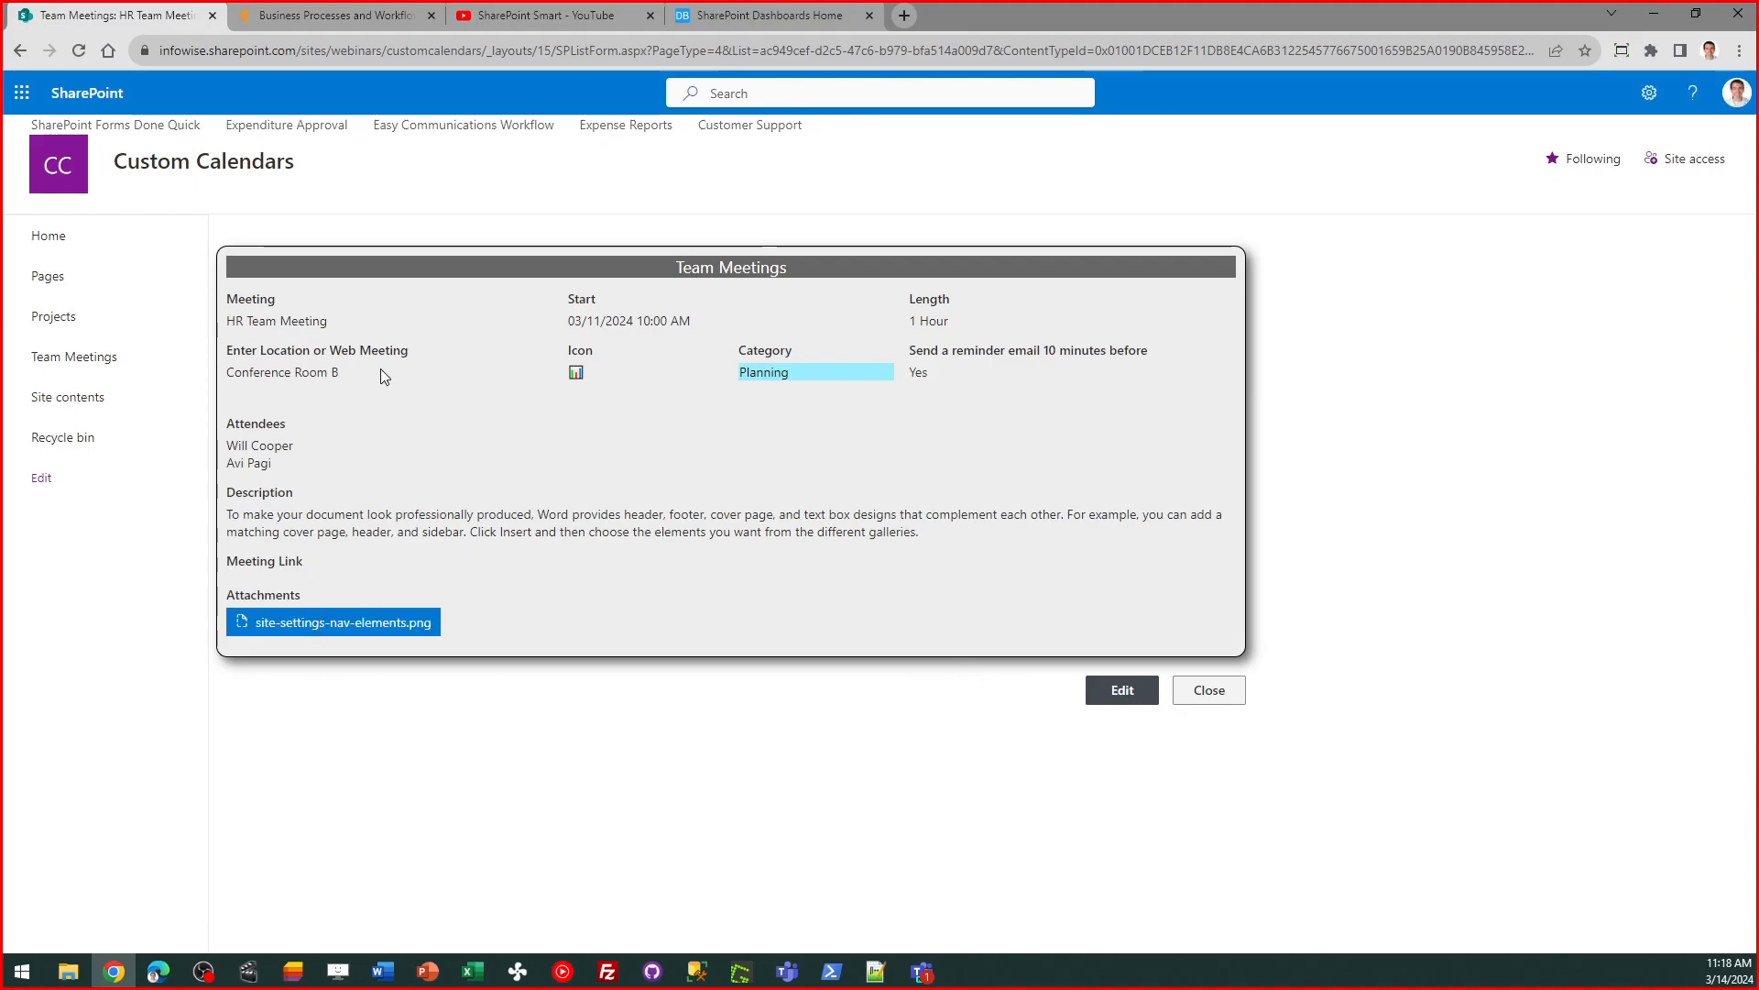
{"action": "left_click_drag", "start_coordinate": [381, 370], "coordinate": [227, 380]}
{"action": "left_click", "coordinate": [997, 677]}
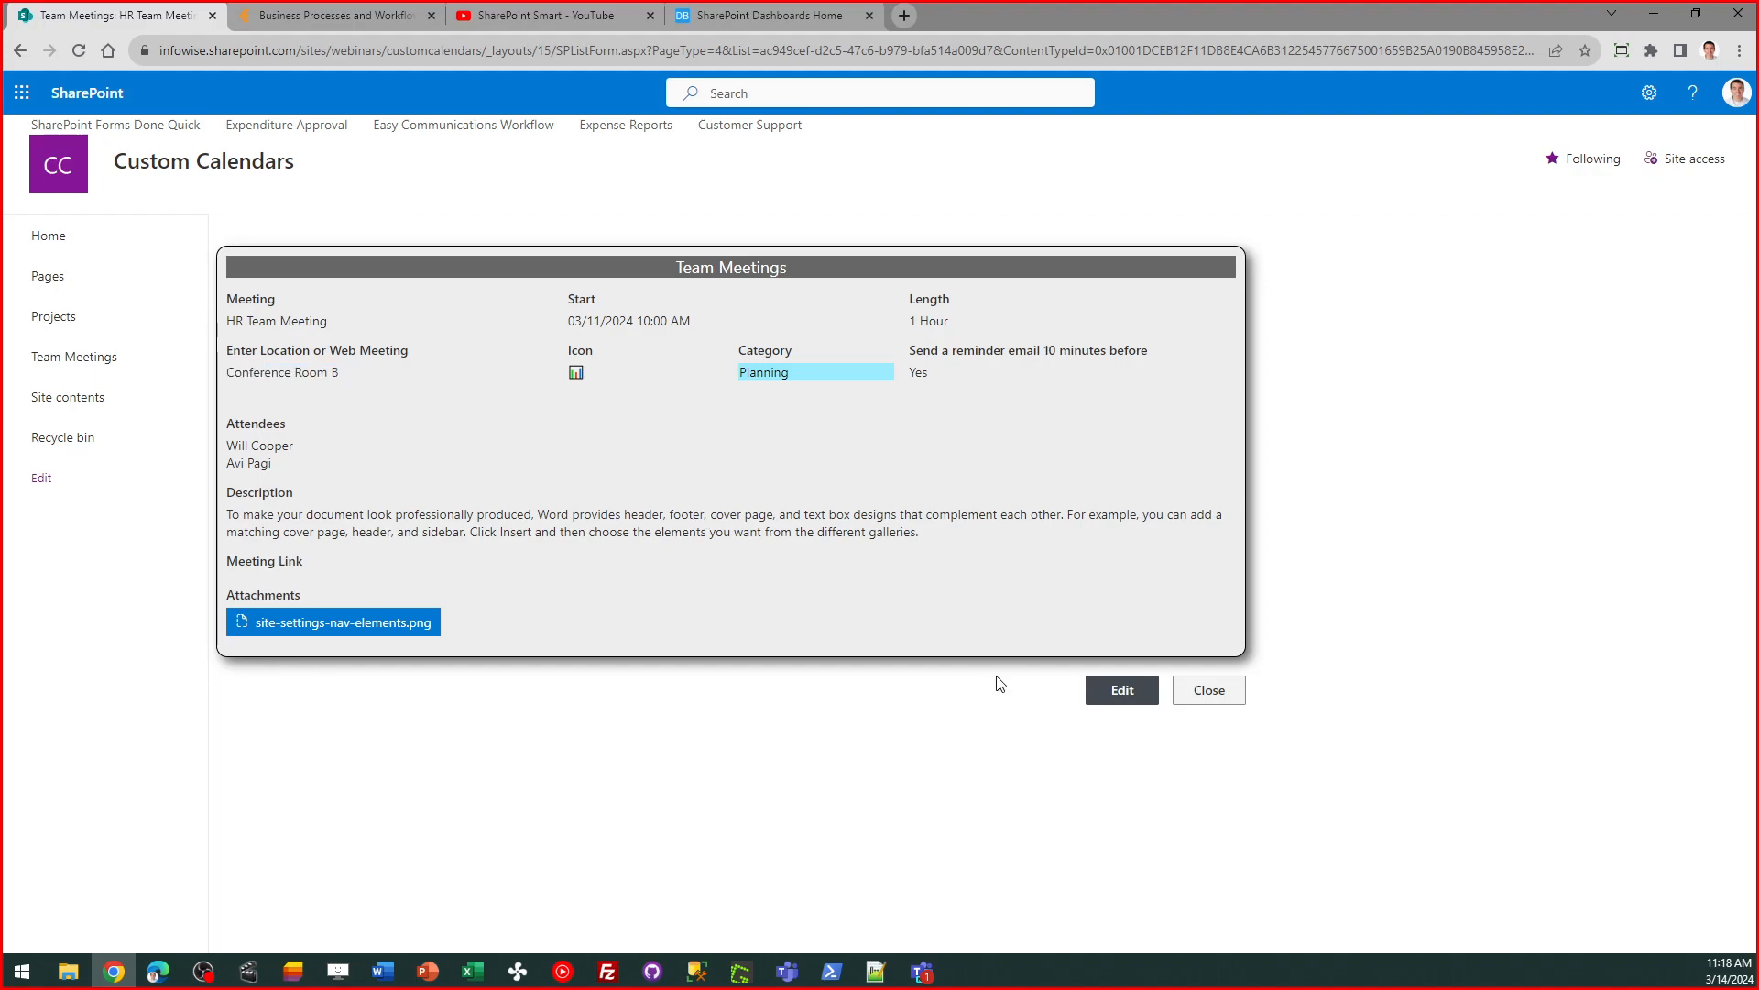
{"action": "left_click", "coordinate": [1105, 701]}
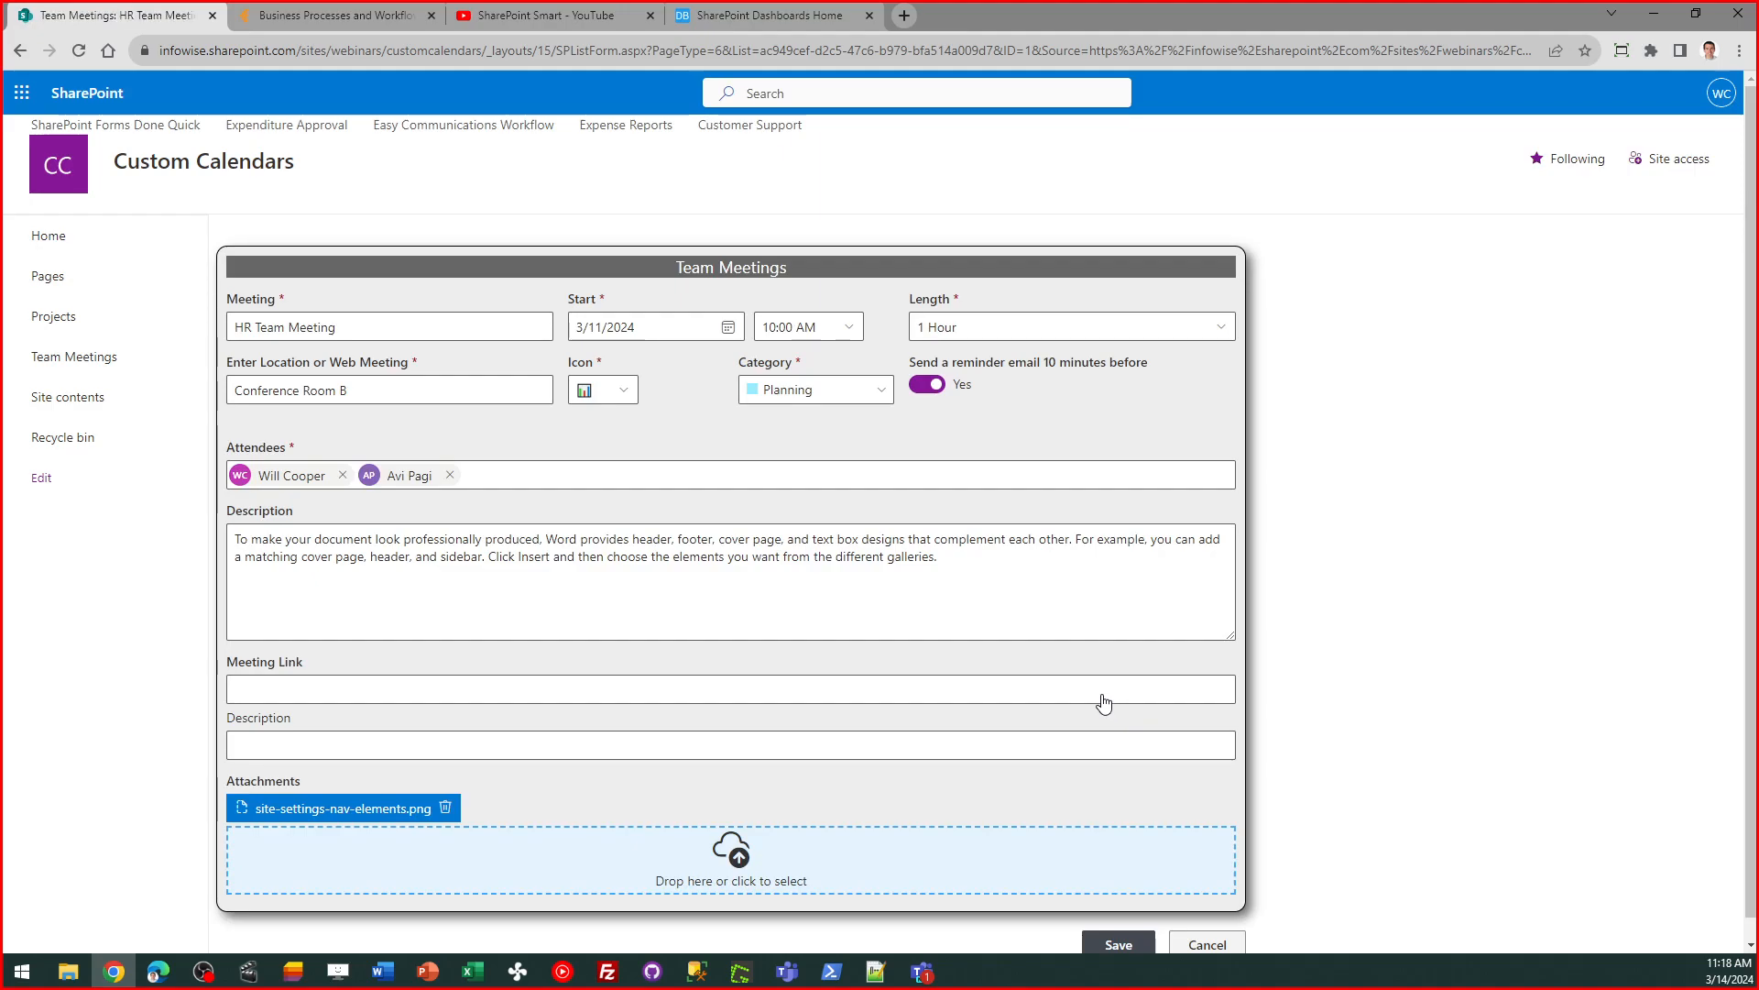
{"action": "scroll", "coordinate": [1356, 825], "scroll_direction": "down", "scroll_amount": 1}
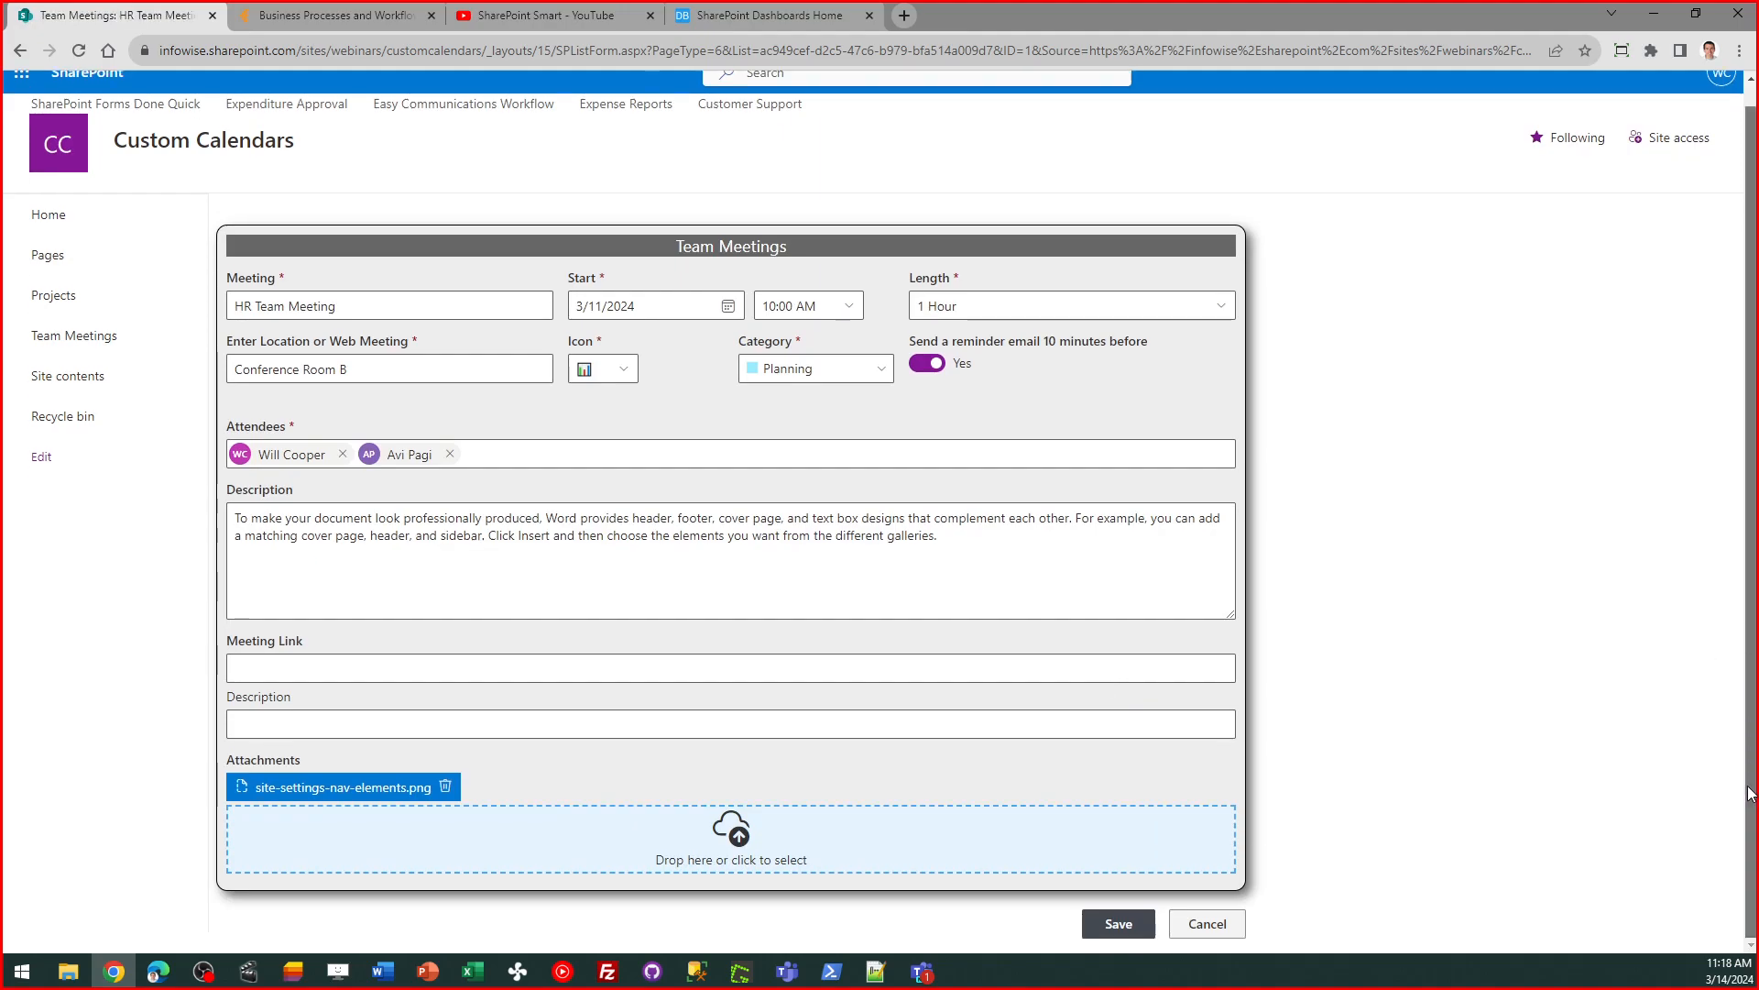
{"action": "left_click", "coordinate": [1222, 928]}
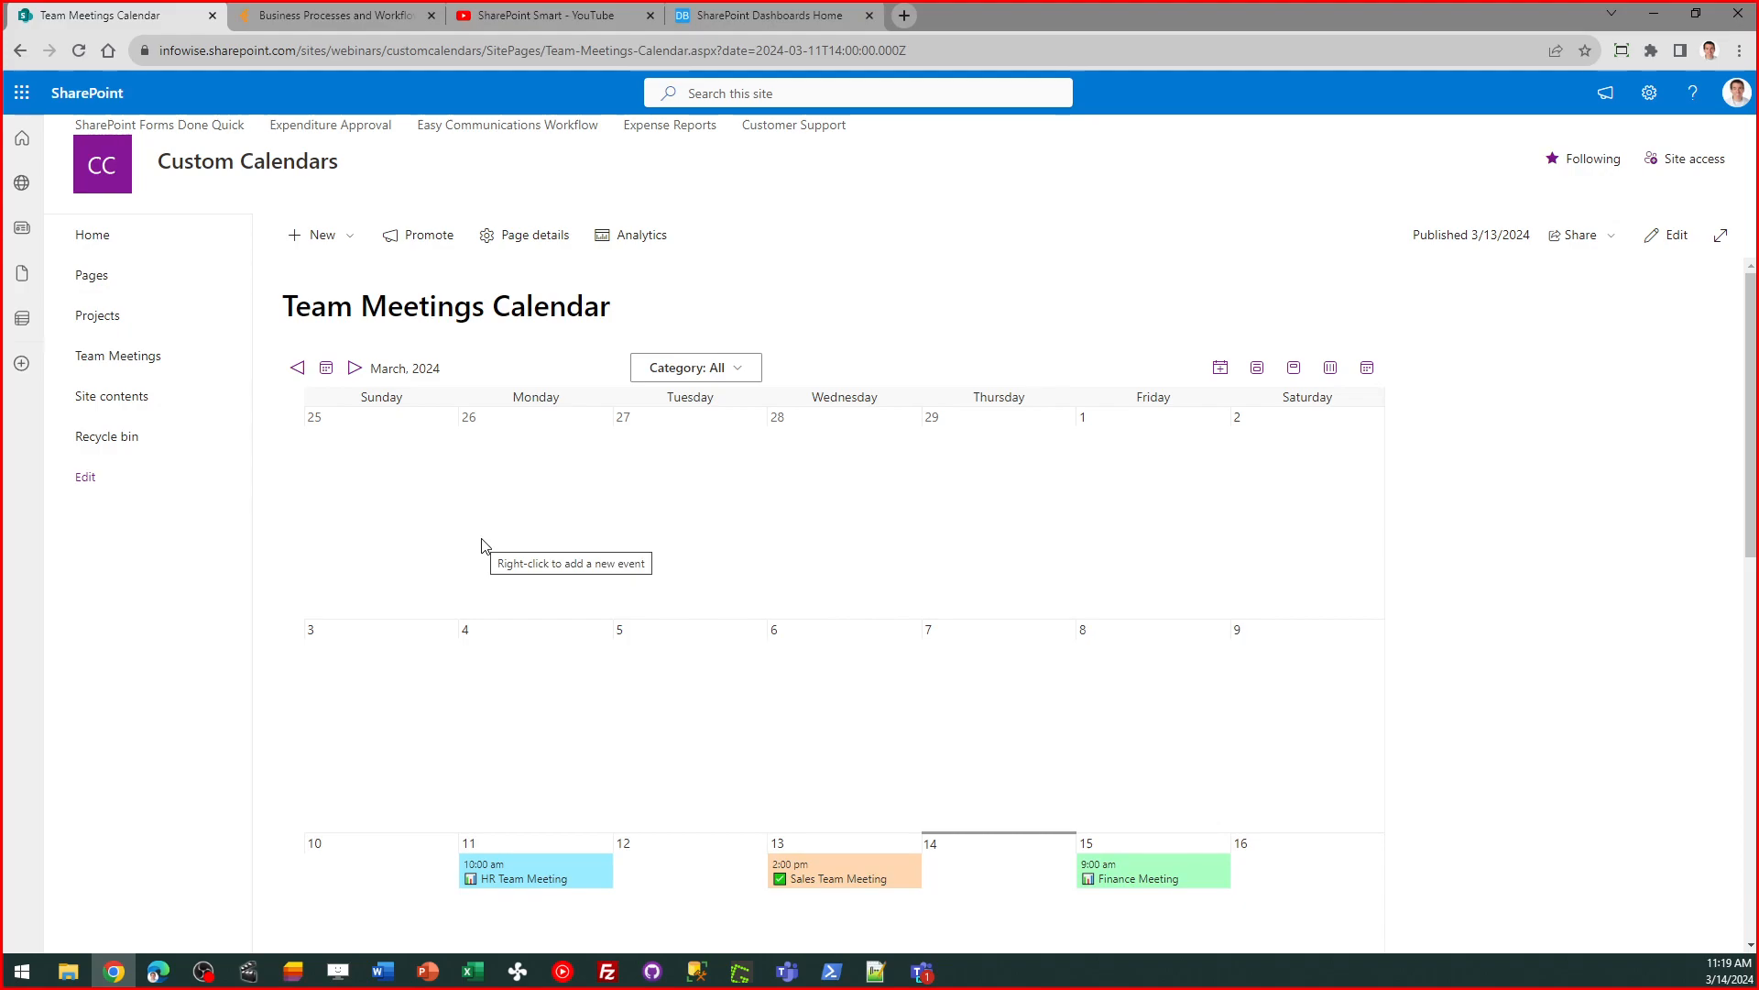
- Open the Projects list's Infowise Ultimate Forms design settings and go to the form designer
{"action": "left_click", "coordinate": [104, 318]}
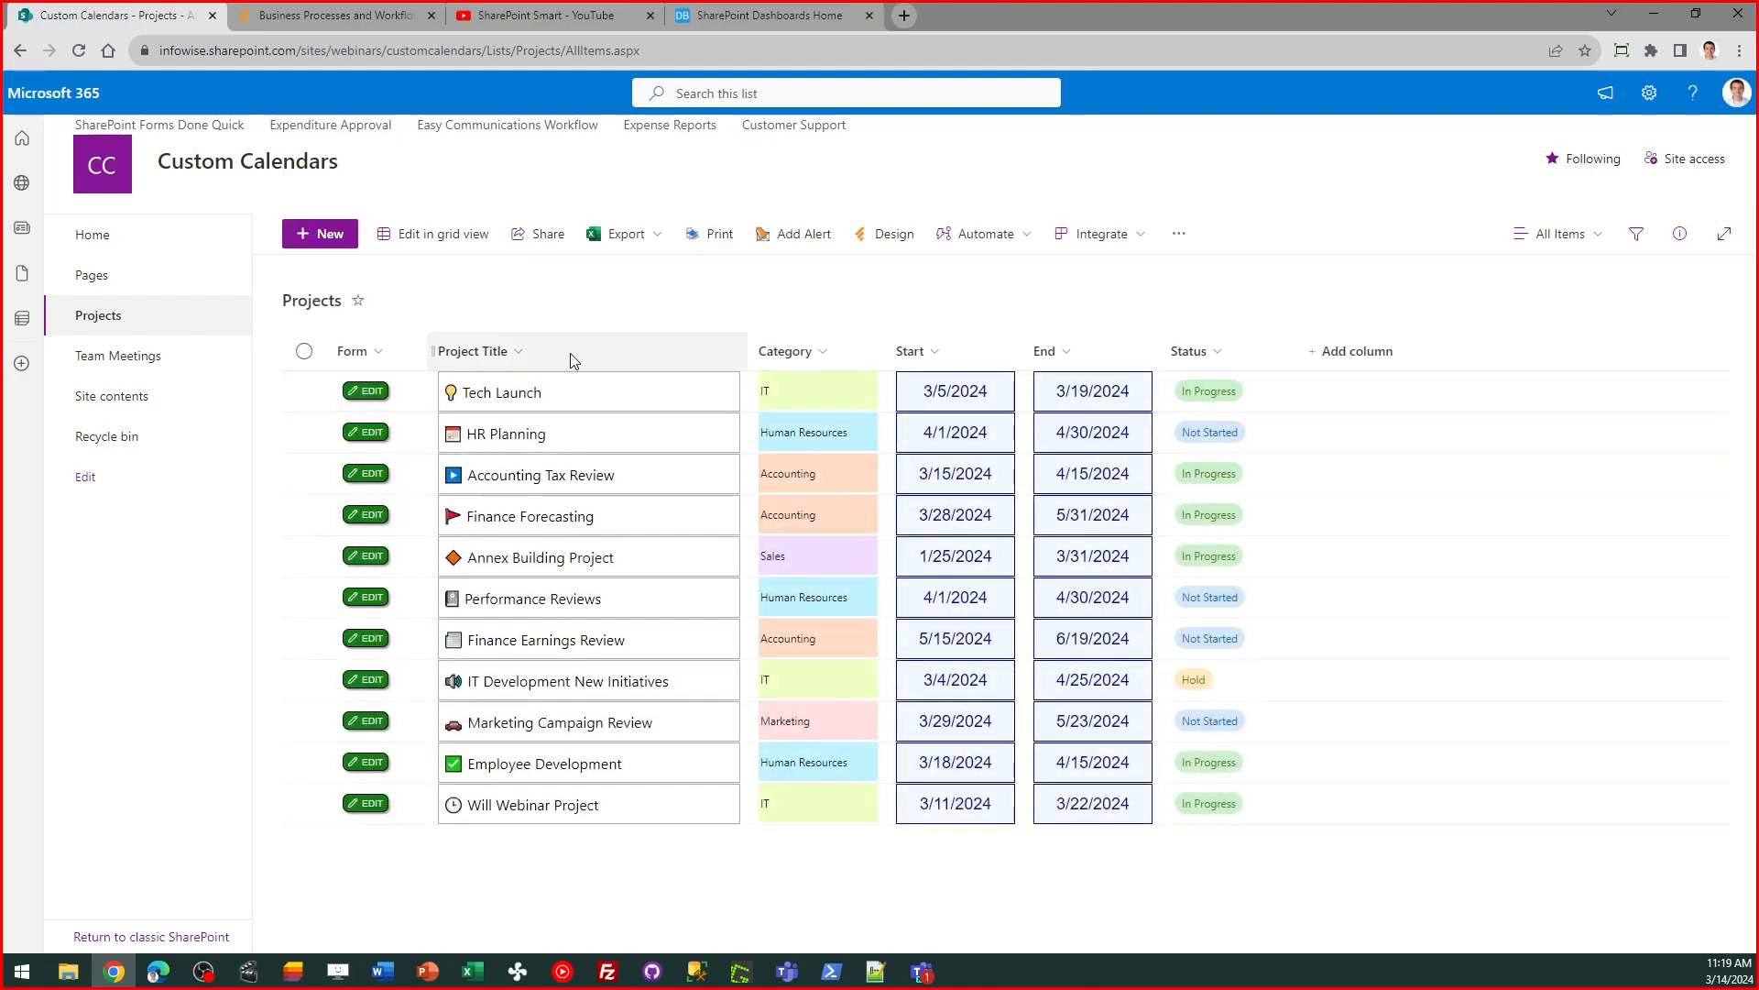
{"action": "left_click", "coordinate": [893, 239]}
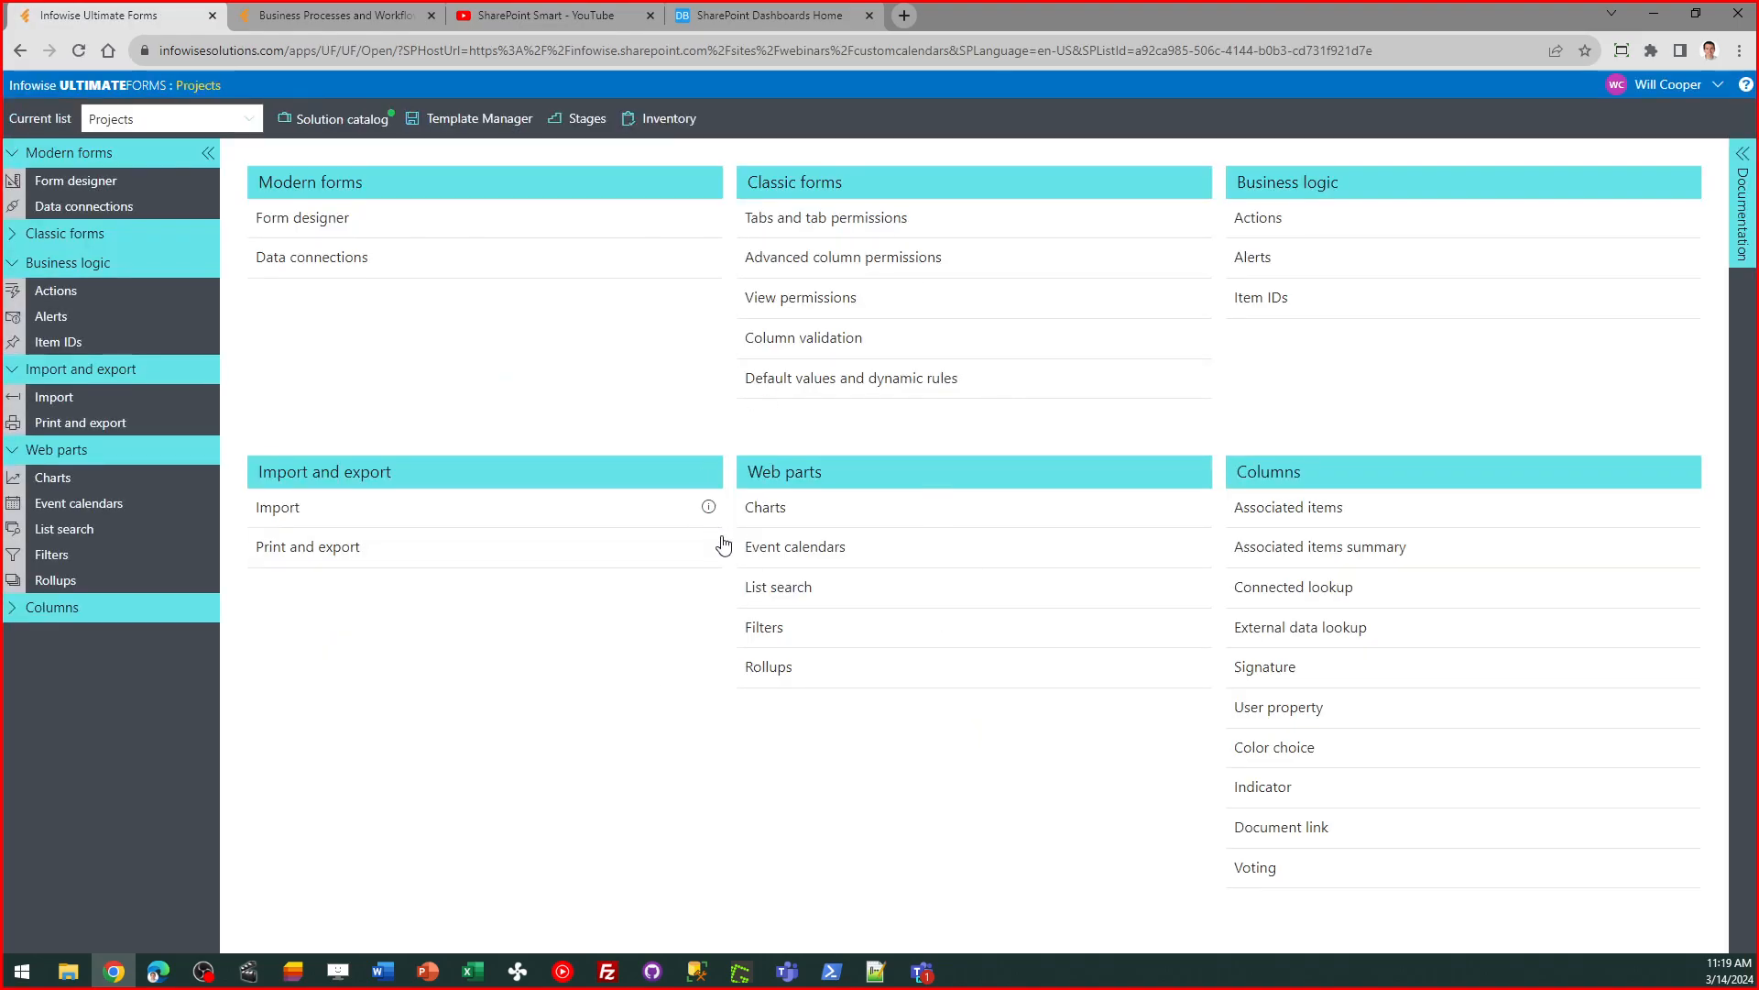
{"action": "left_click", "coordinate": [306, 228]}
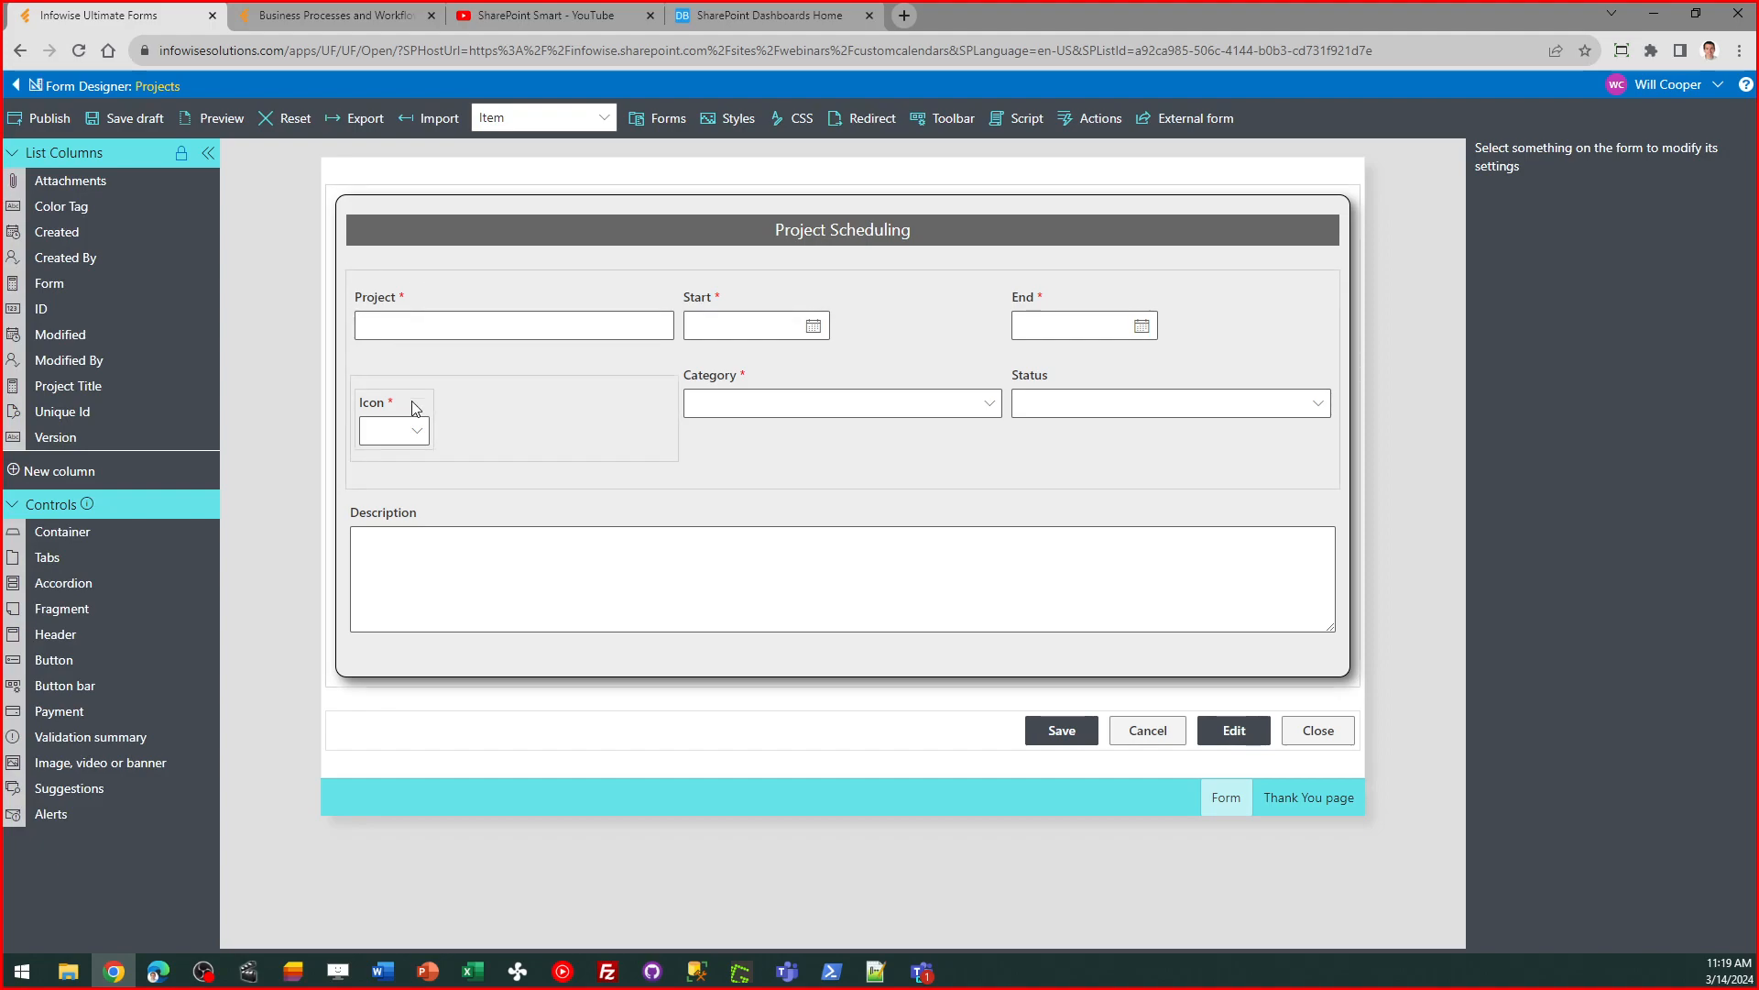
- Add the Project Title column below the Icon field on the project form, and remove it again
{"action": "left_click_drag", "start_coordinate": [92, 388], "coordinate": [586, 503]}
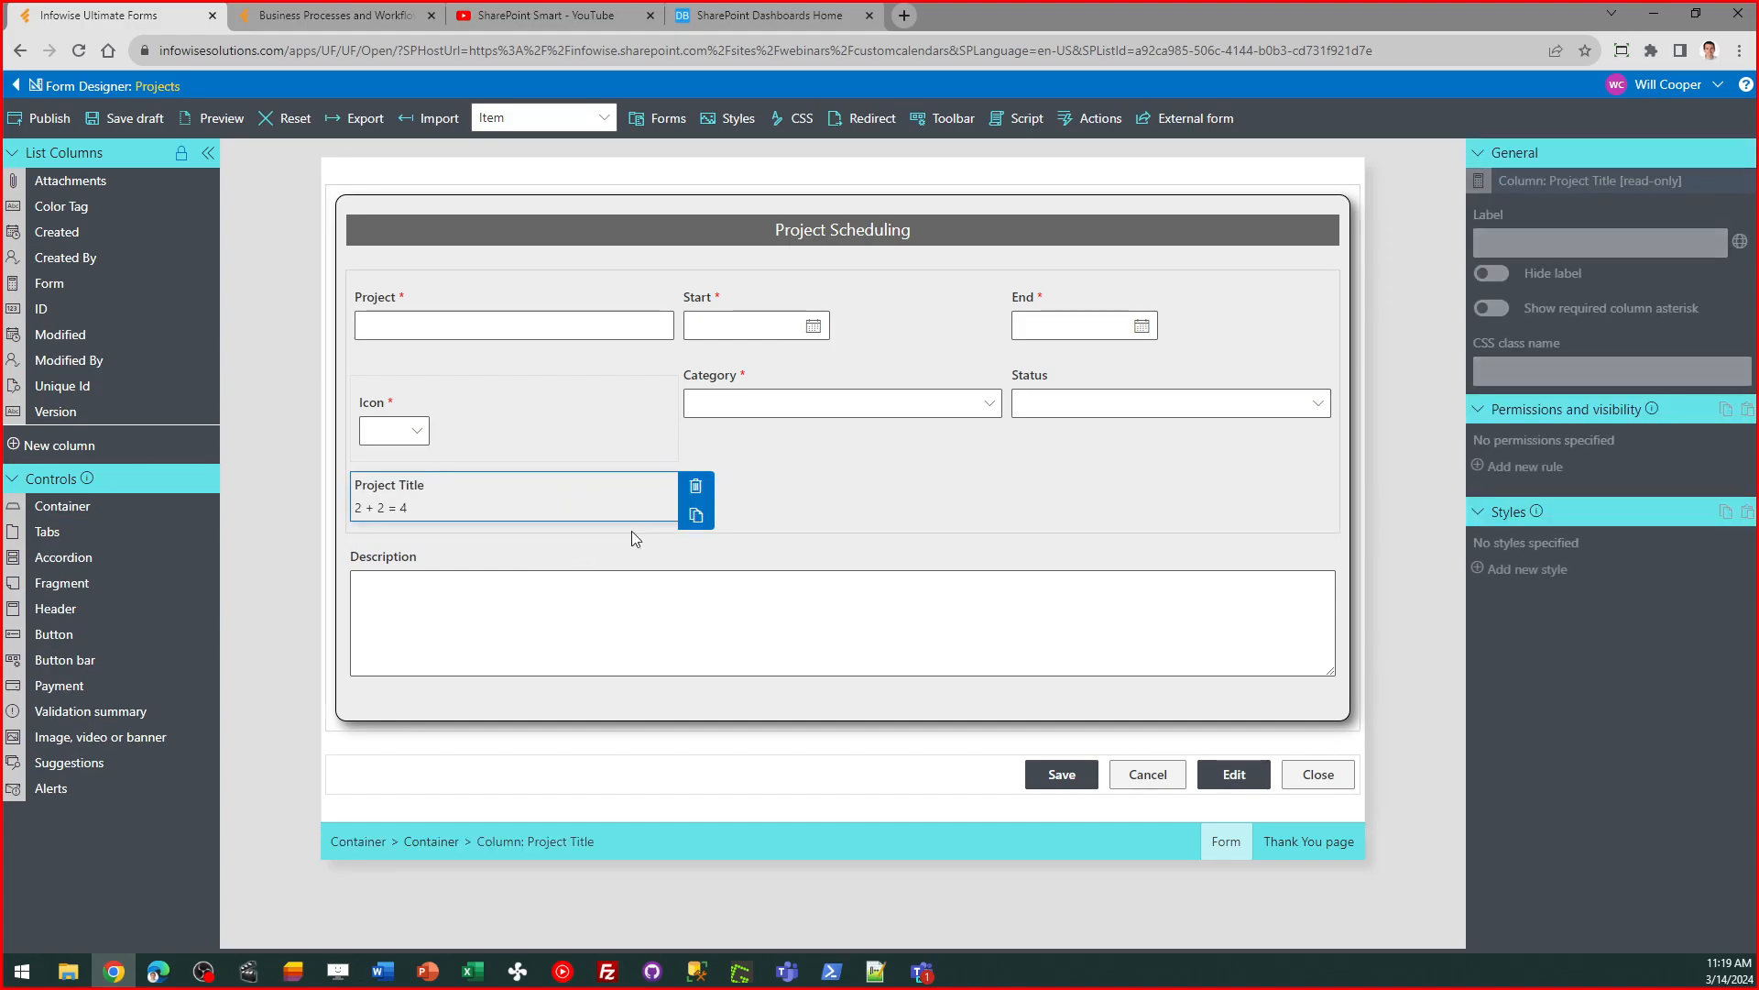
{"action": "left_click", "coordinate": [699, 488]}
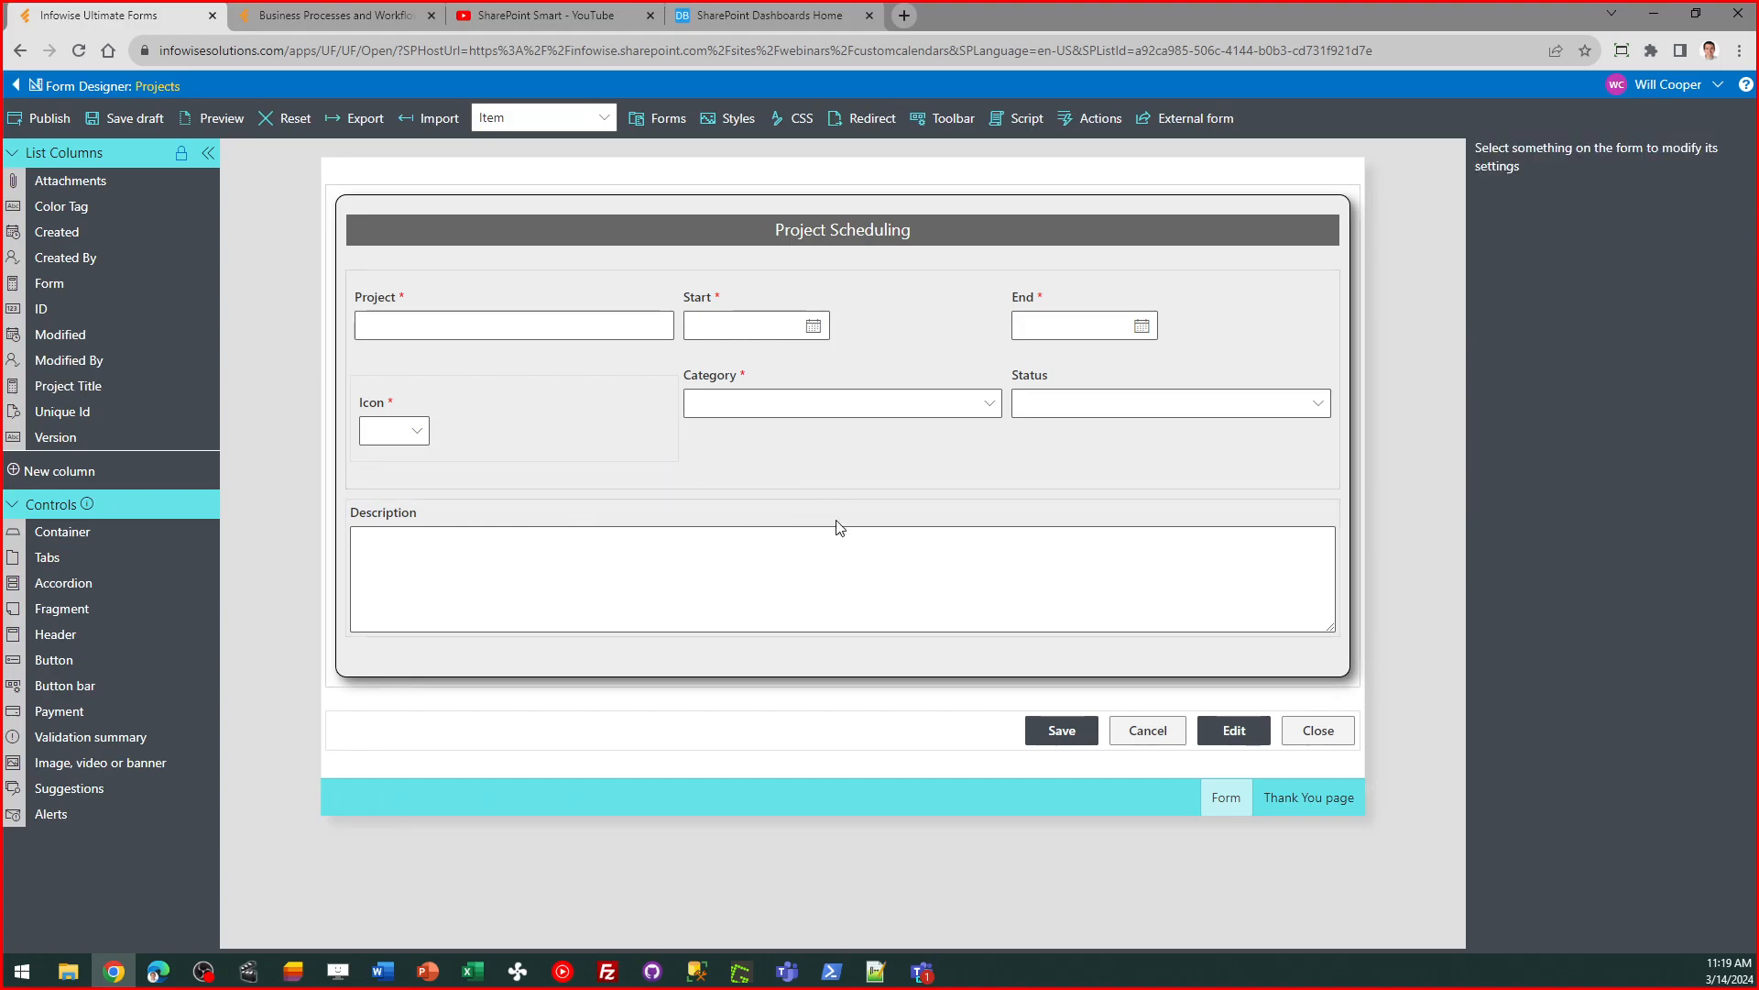
- Set the background color in Style 1 of the form's outer container to light green aaffc3, and save the style
{"action": "left_click", "coordinate": [887, 669]}
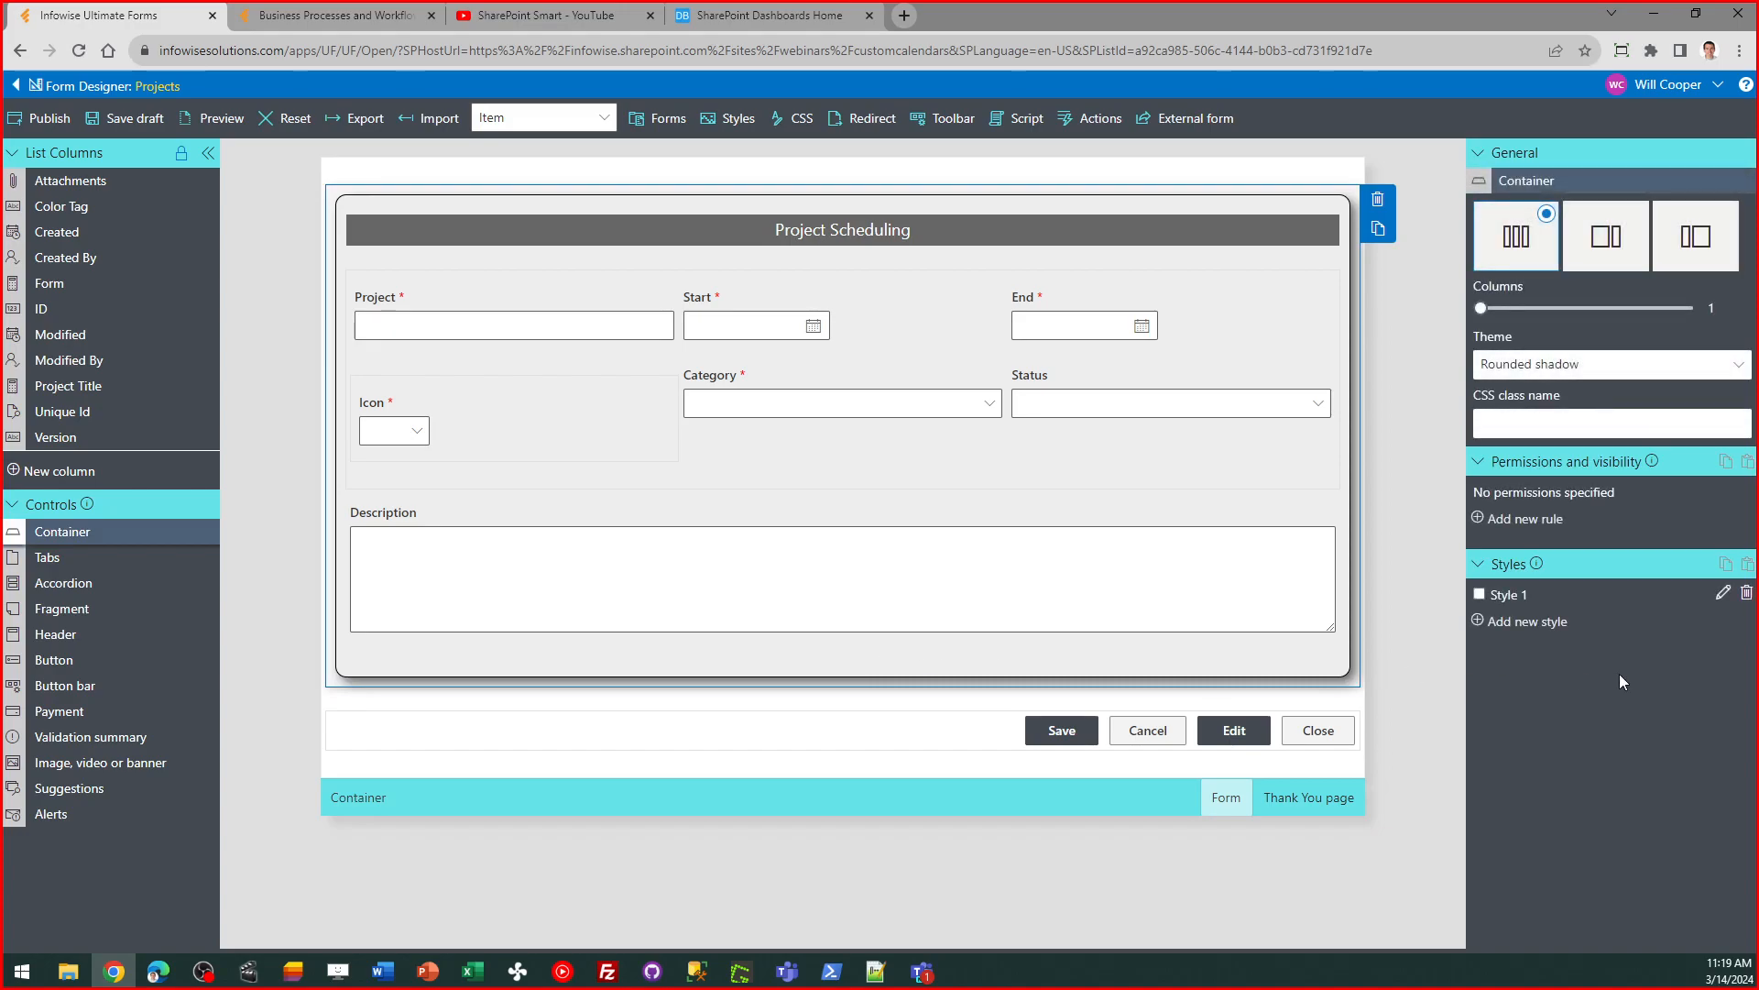
{"action": "left_click", "coordinate": [1722, 595]}
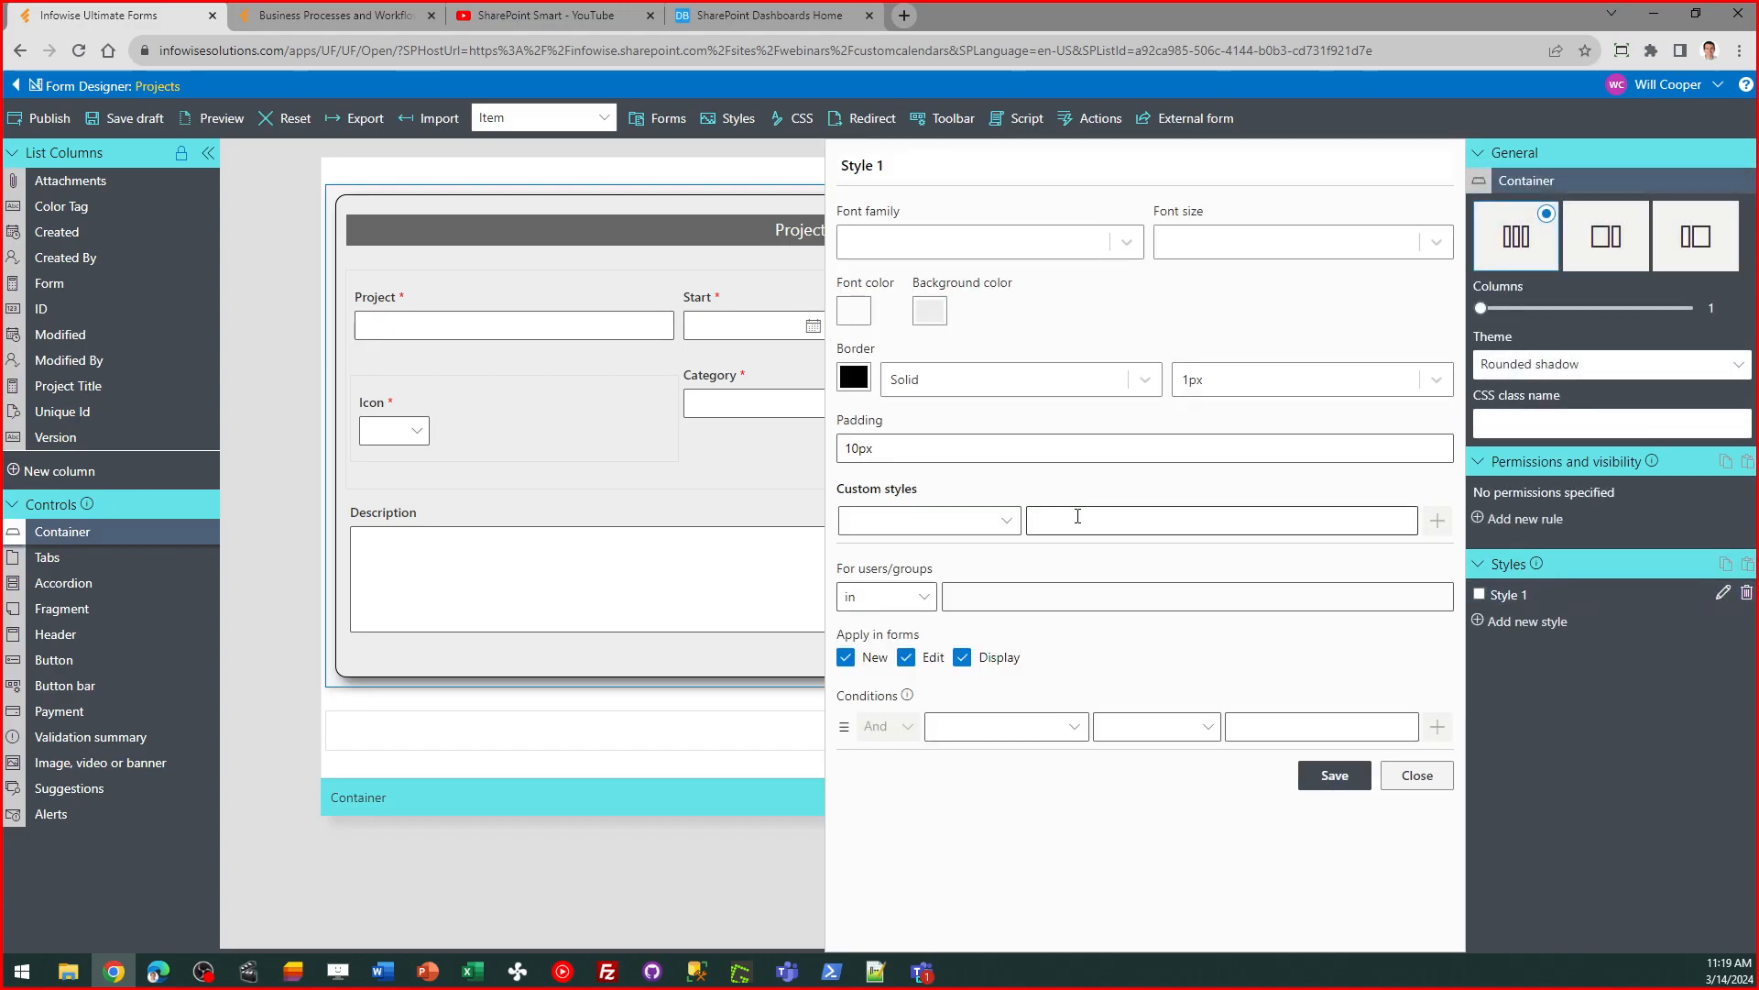
{"action": "left_click", "coordinate": [931, 310]}
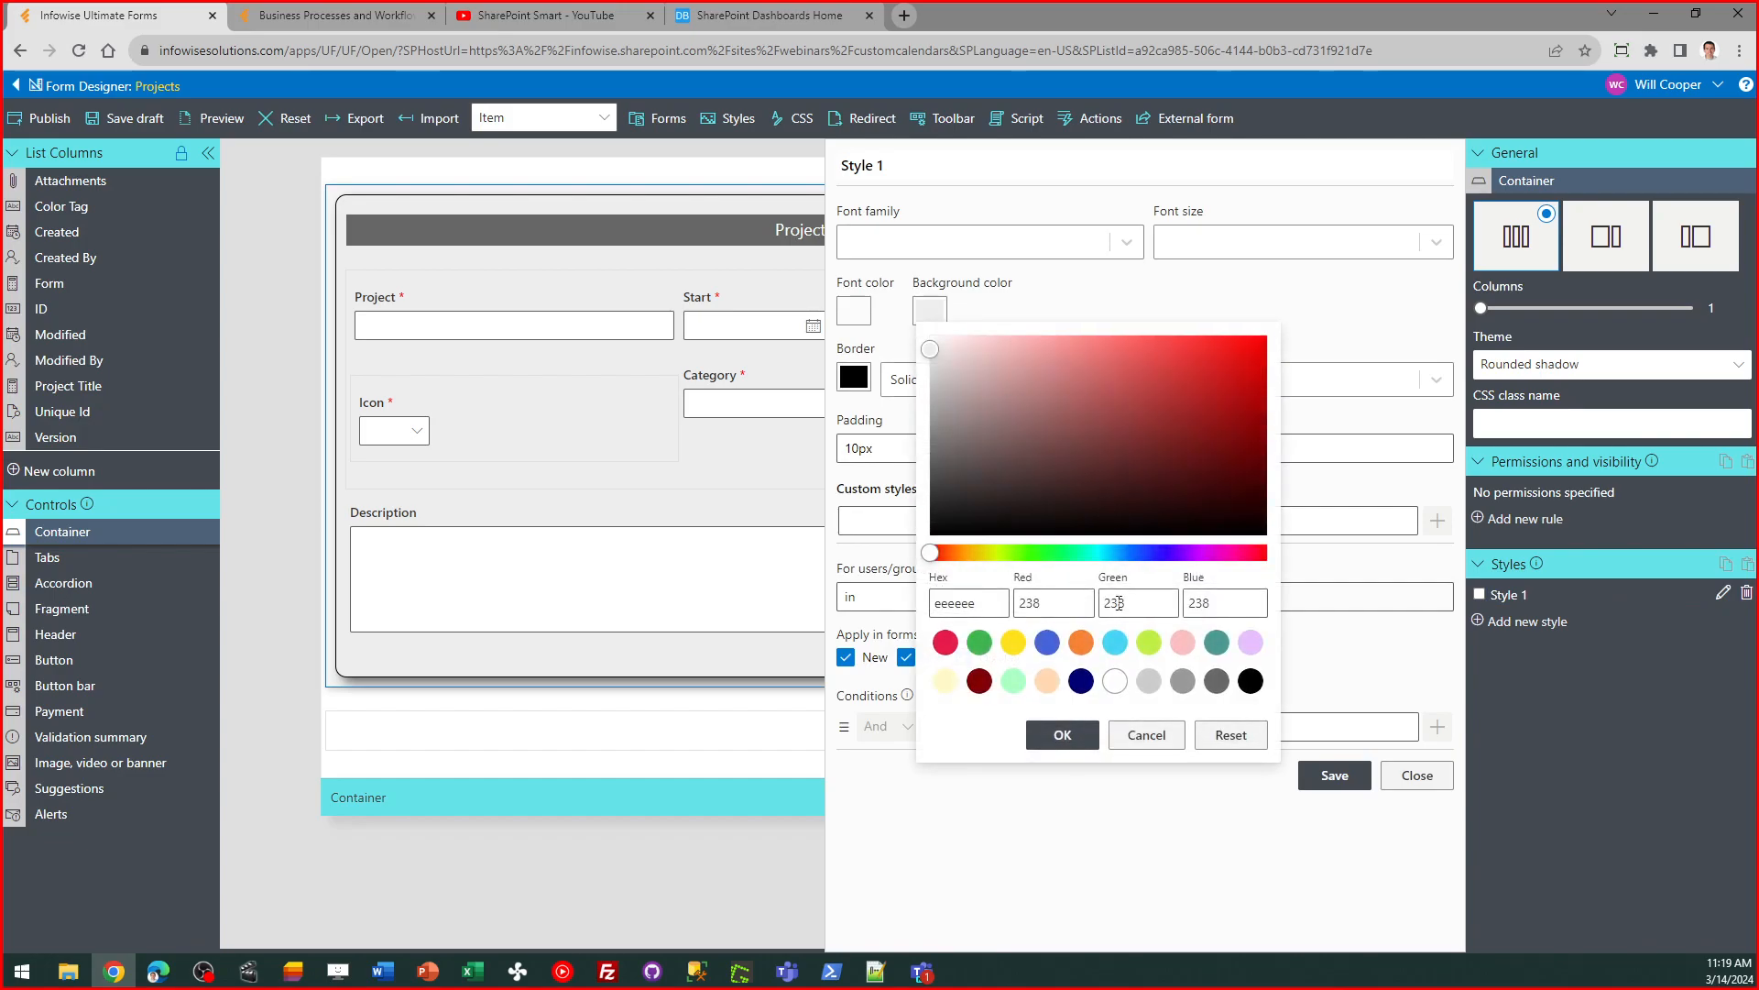
{"action": "left_click", "coordinate": [1013, 680]}
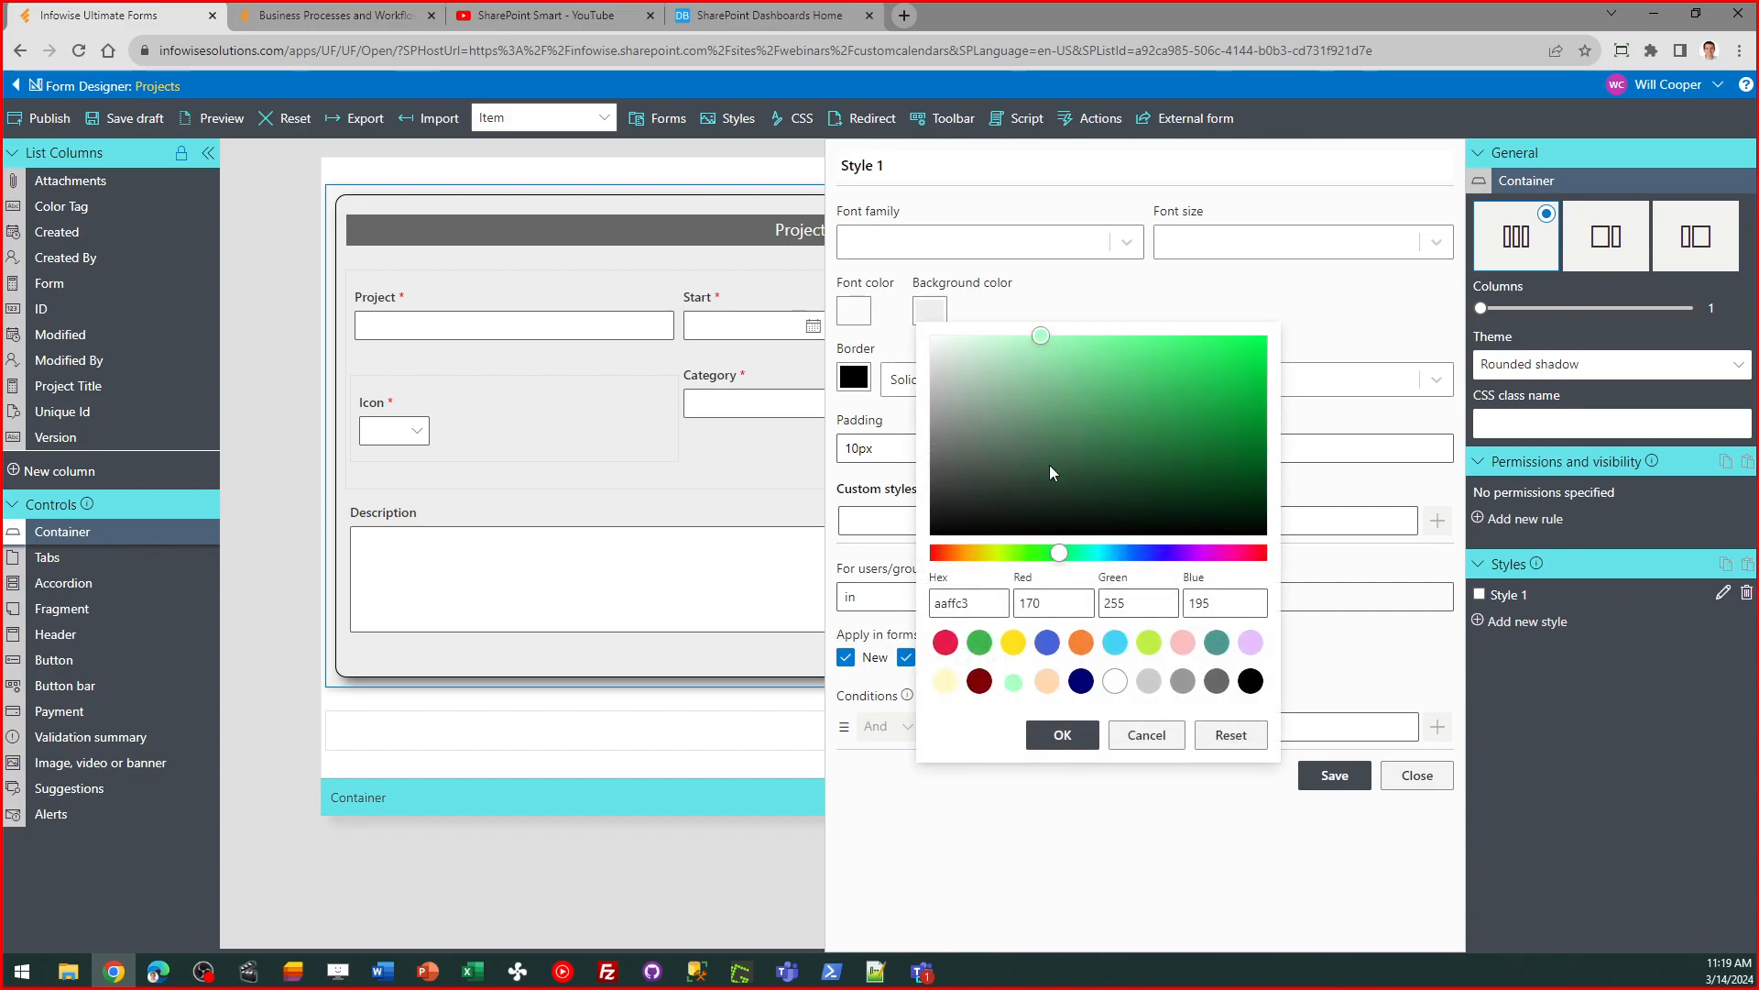
{"action": "left_click", "coordinate": [1061, 734]}
{"action": "left_click", "coordinate": [1335, 775]}
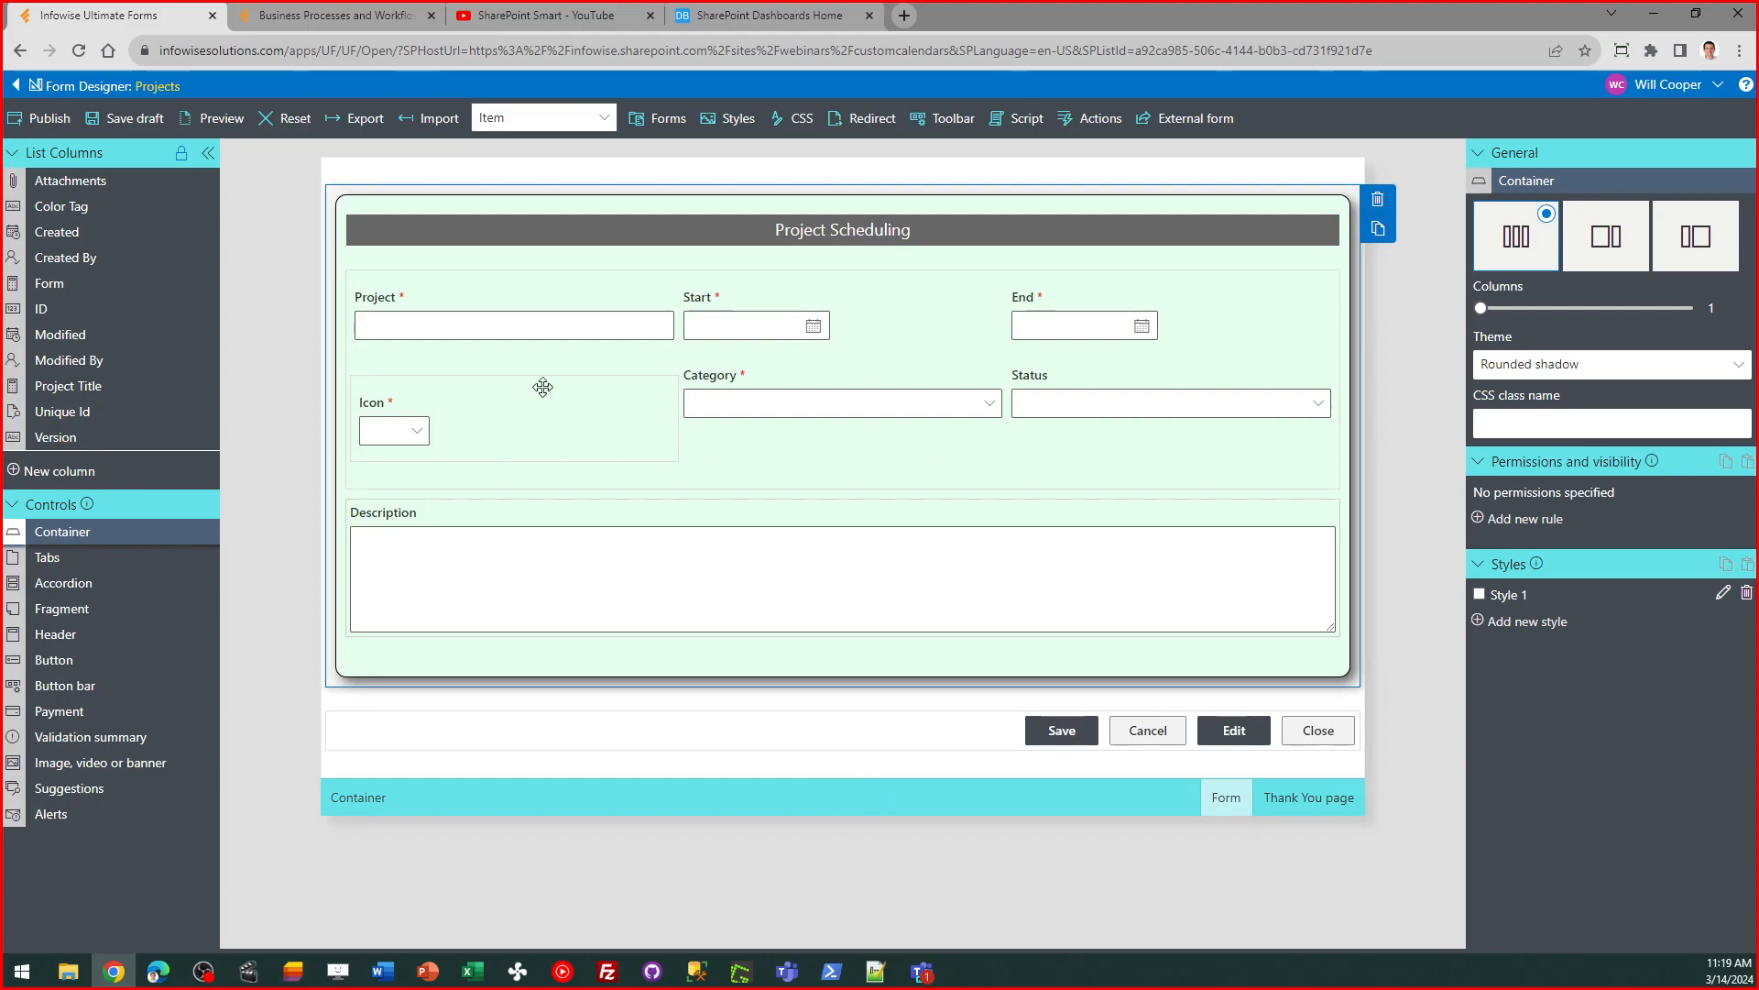
- View the settings for adding a new column, cancel them, and leave the form designer discarding the unsaved changes
{"action": "left_click", "coordinate": [77, 474]}
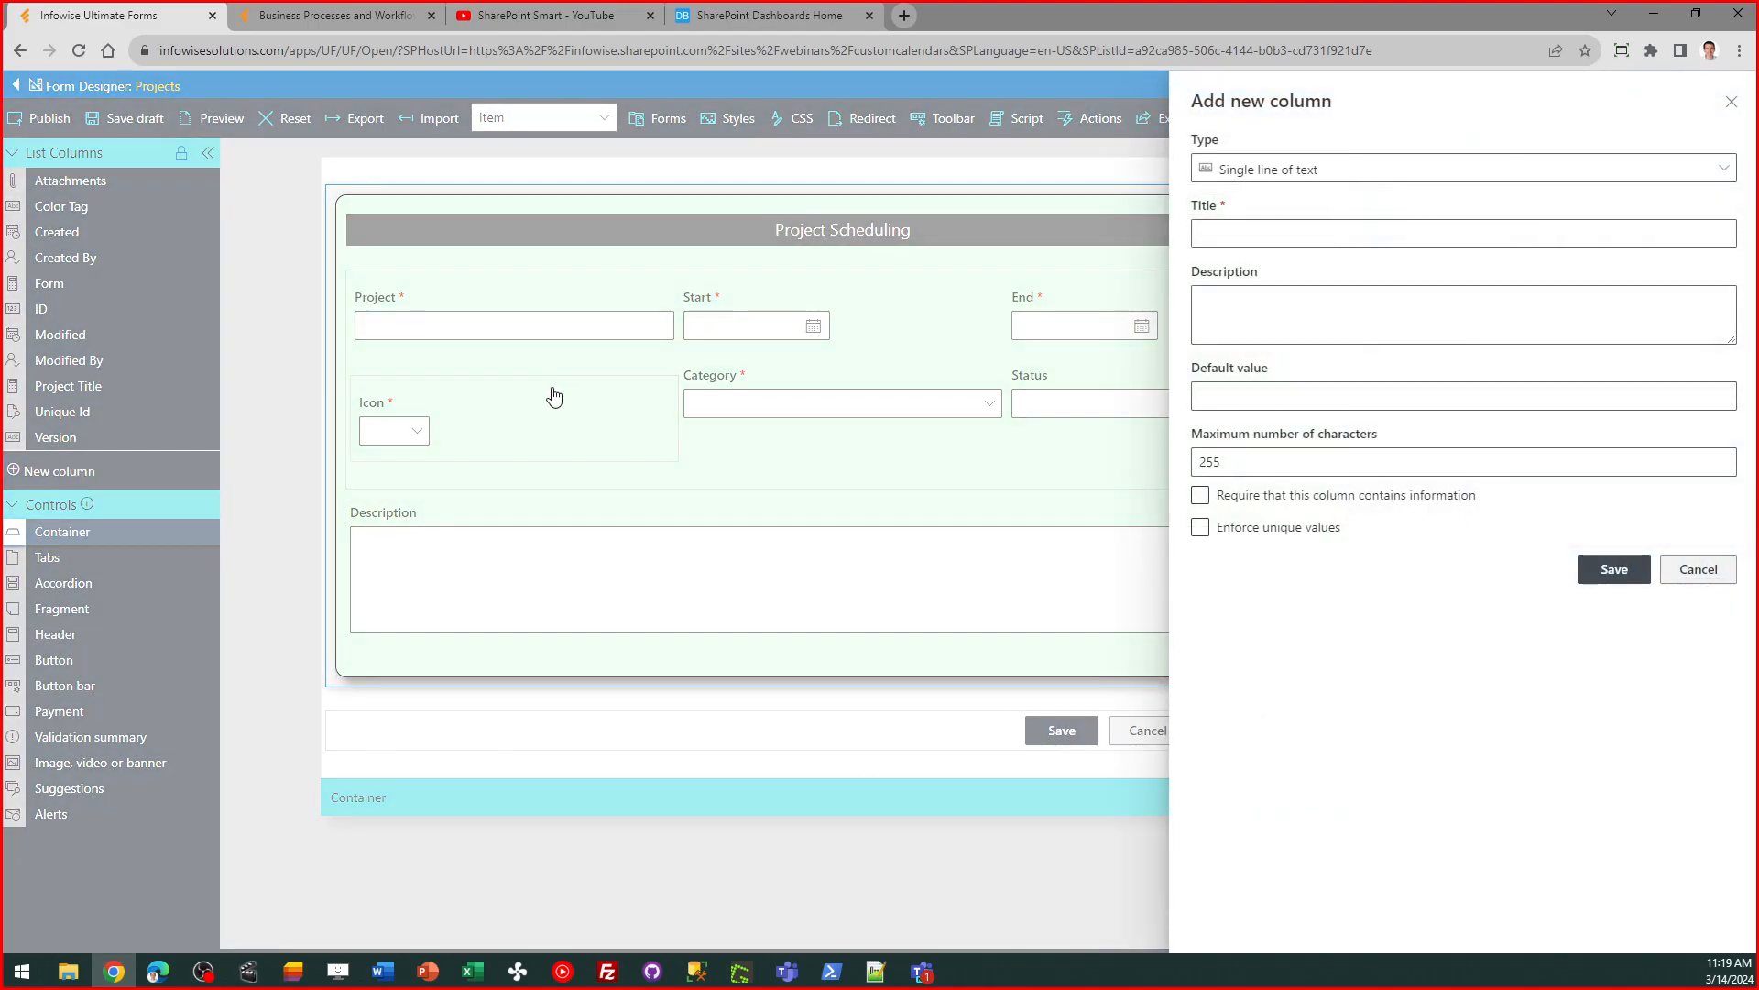
{"action": "left_click", "coordinate": [1699, 571]}
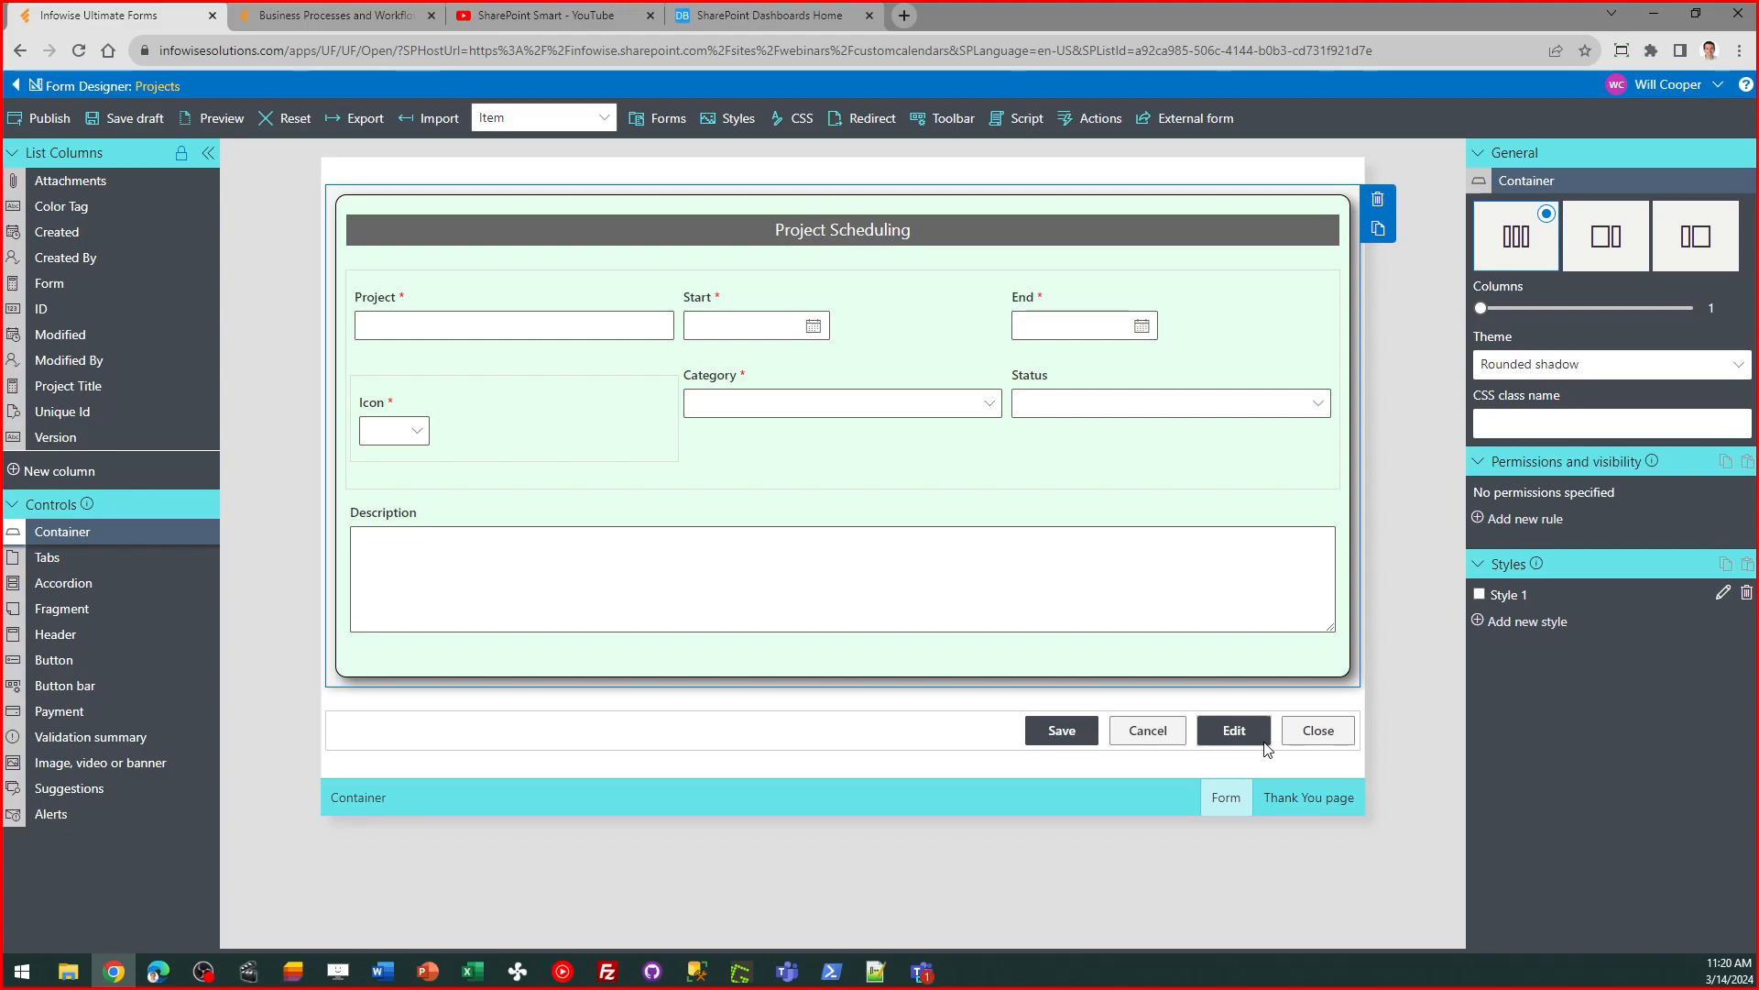
{"action": "left_click", "coordinate": [13, 87]}
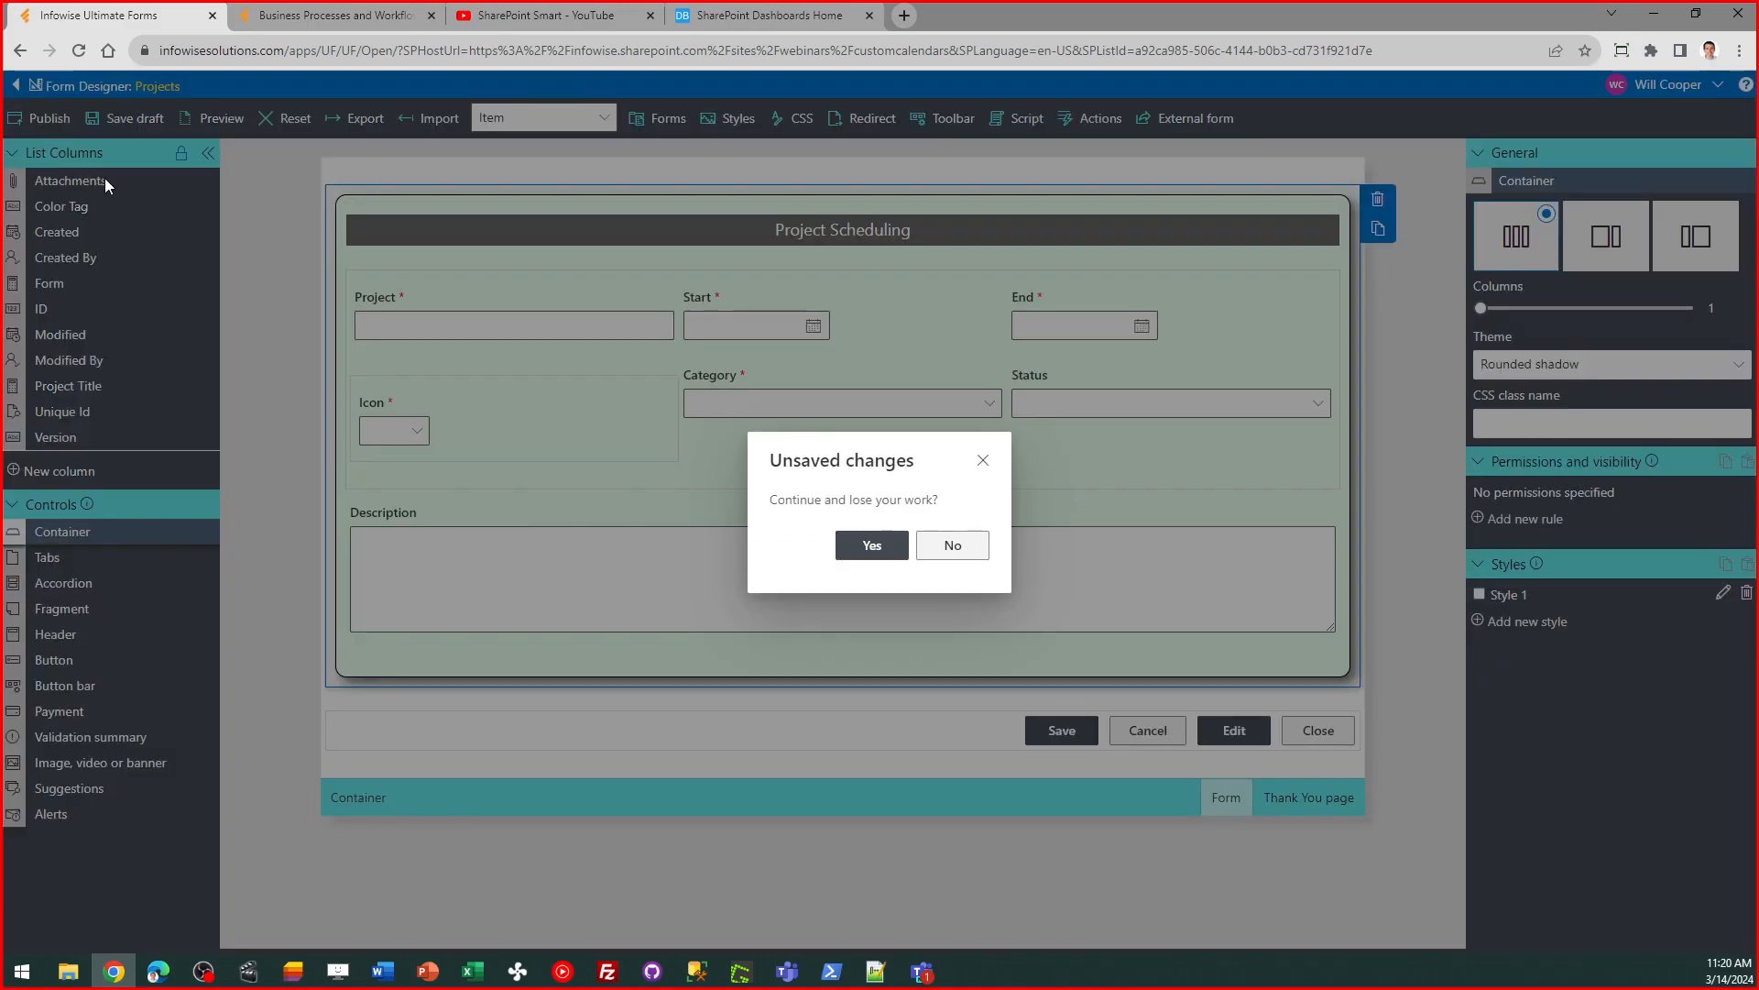
{"action": "left_click", "coordinate": [872, 546]}
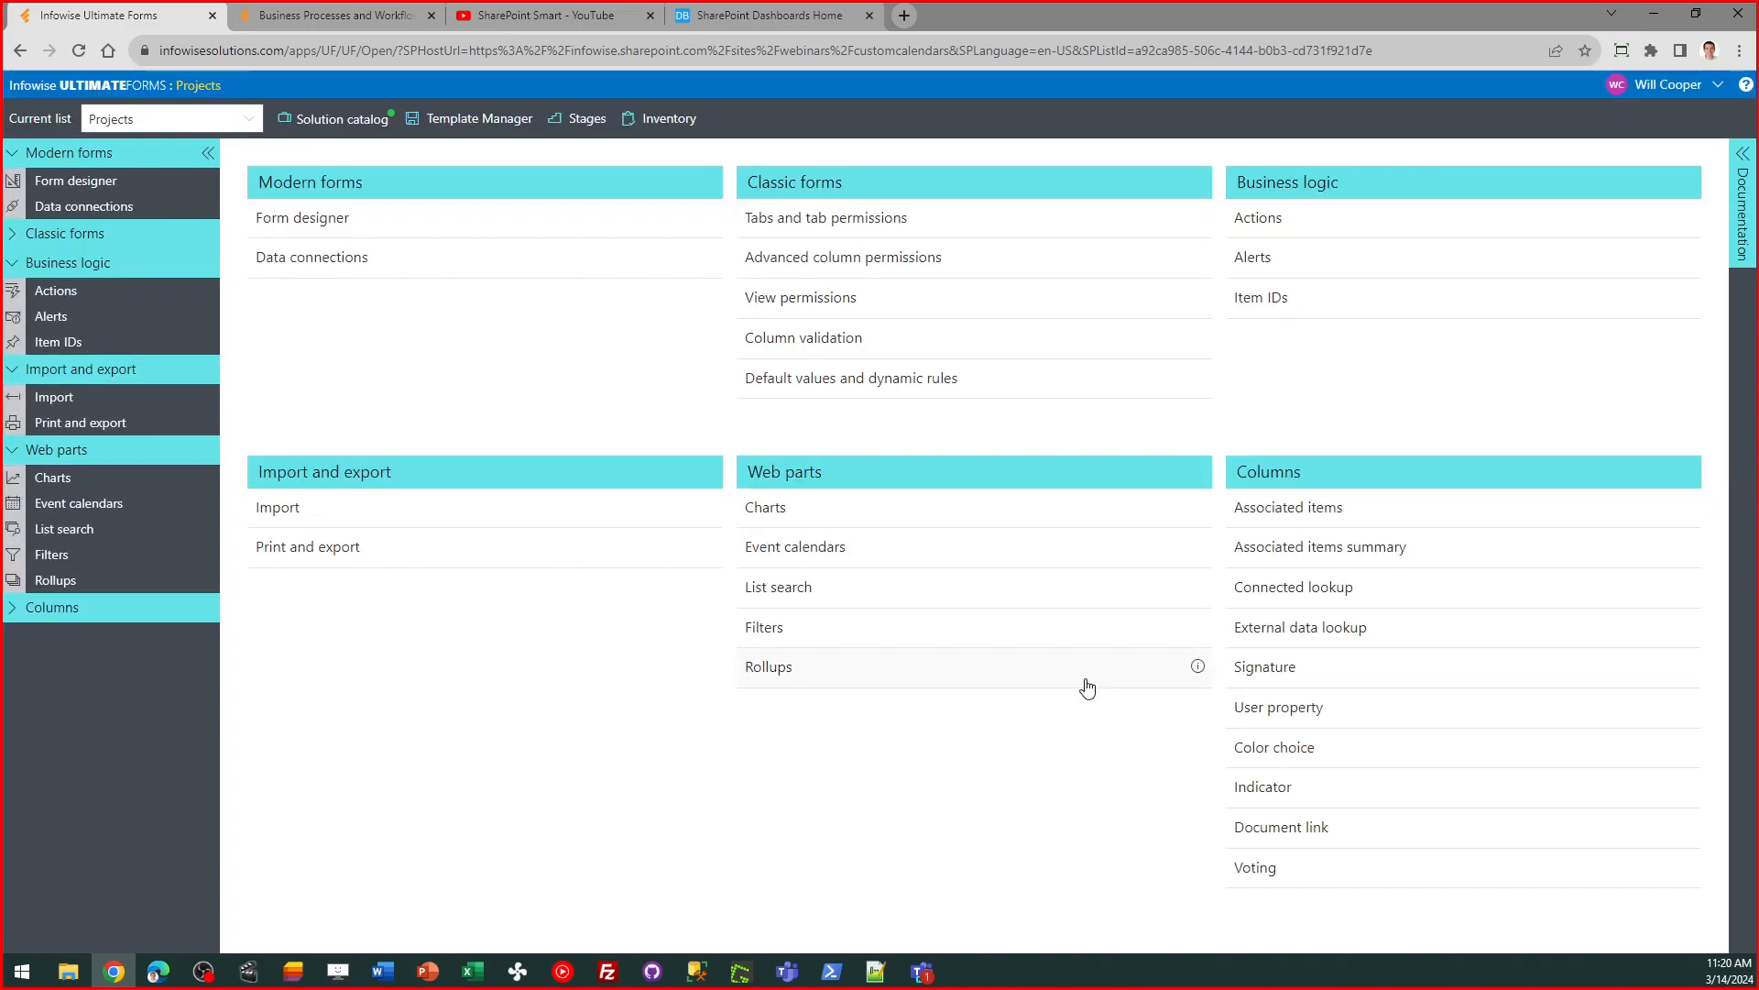
- Examine the color choice settings of the Category column, including the Accounting color, and cancel without changes
{"action": "left_click", "coordinate": [1284, 751]}
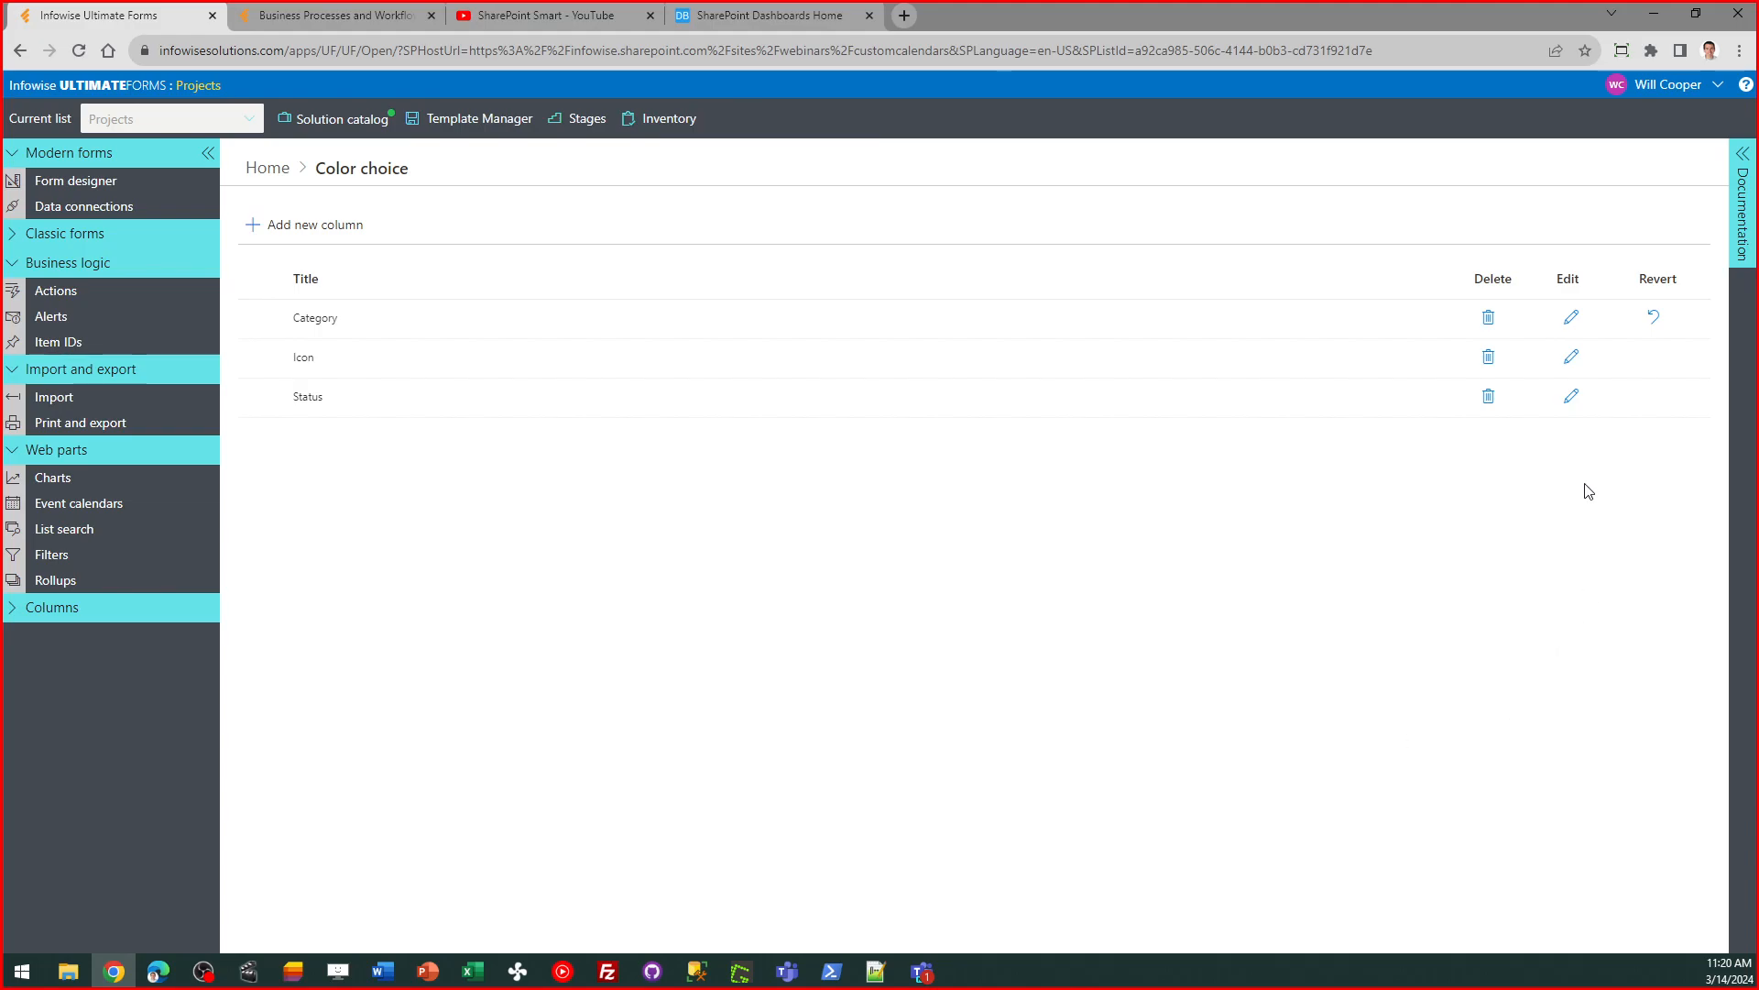
{"action": "left_click", "coordinate": [1571, 318]}
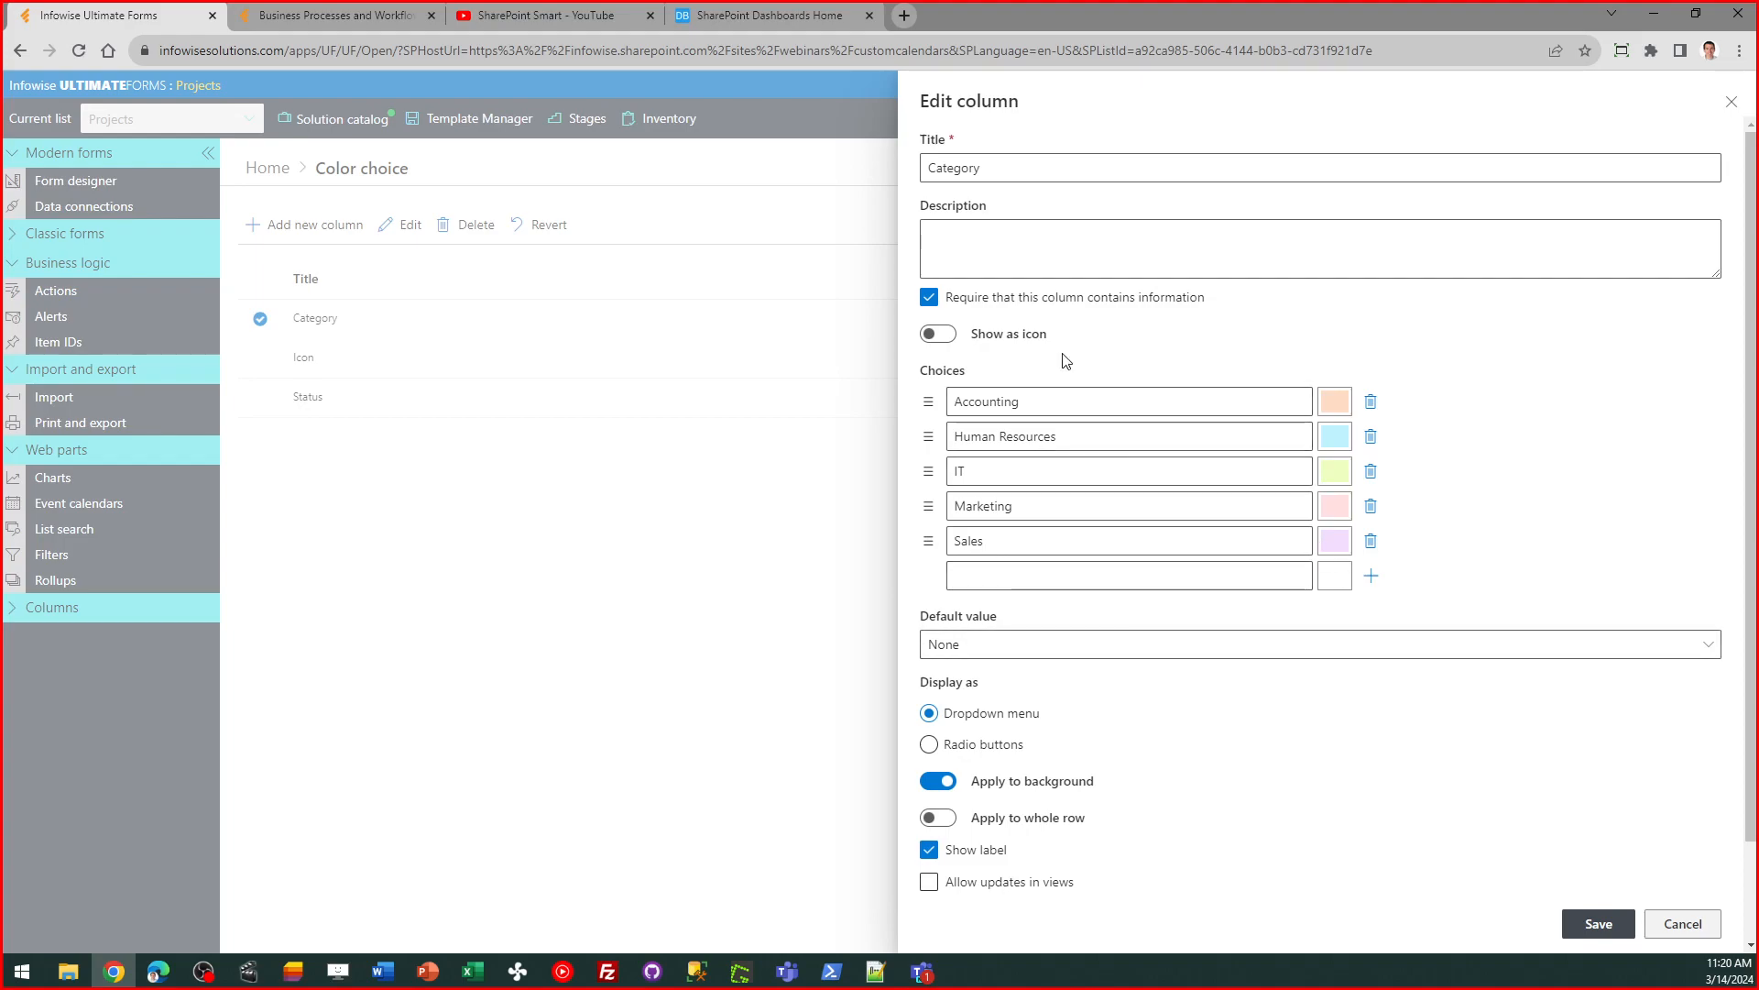
{"action": "left_click", "coordinate": [1335, 403]}
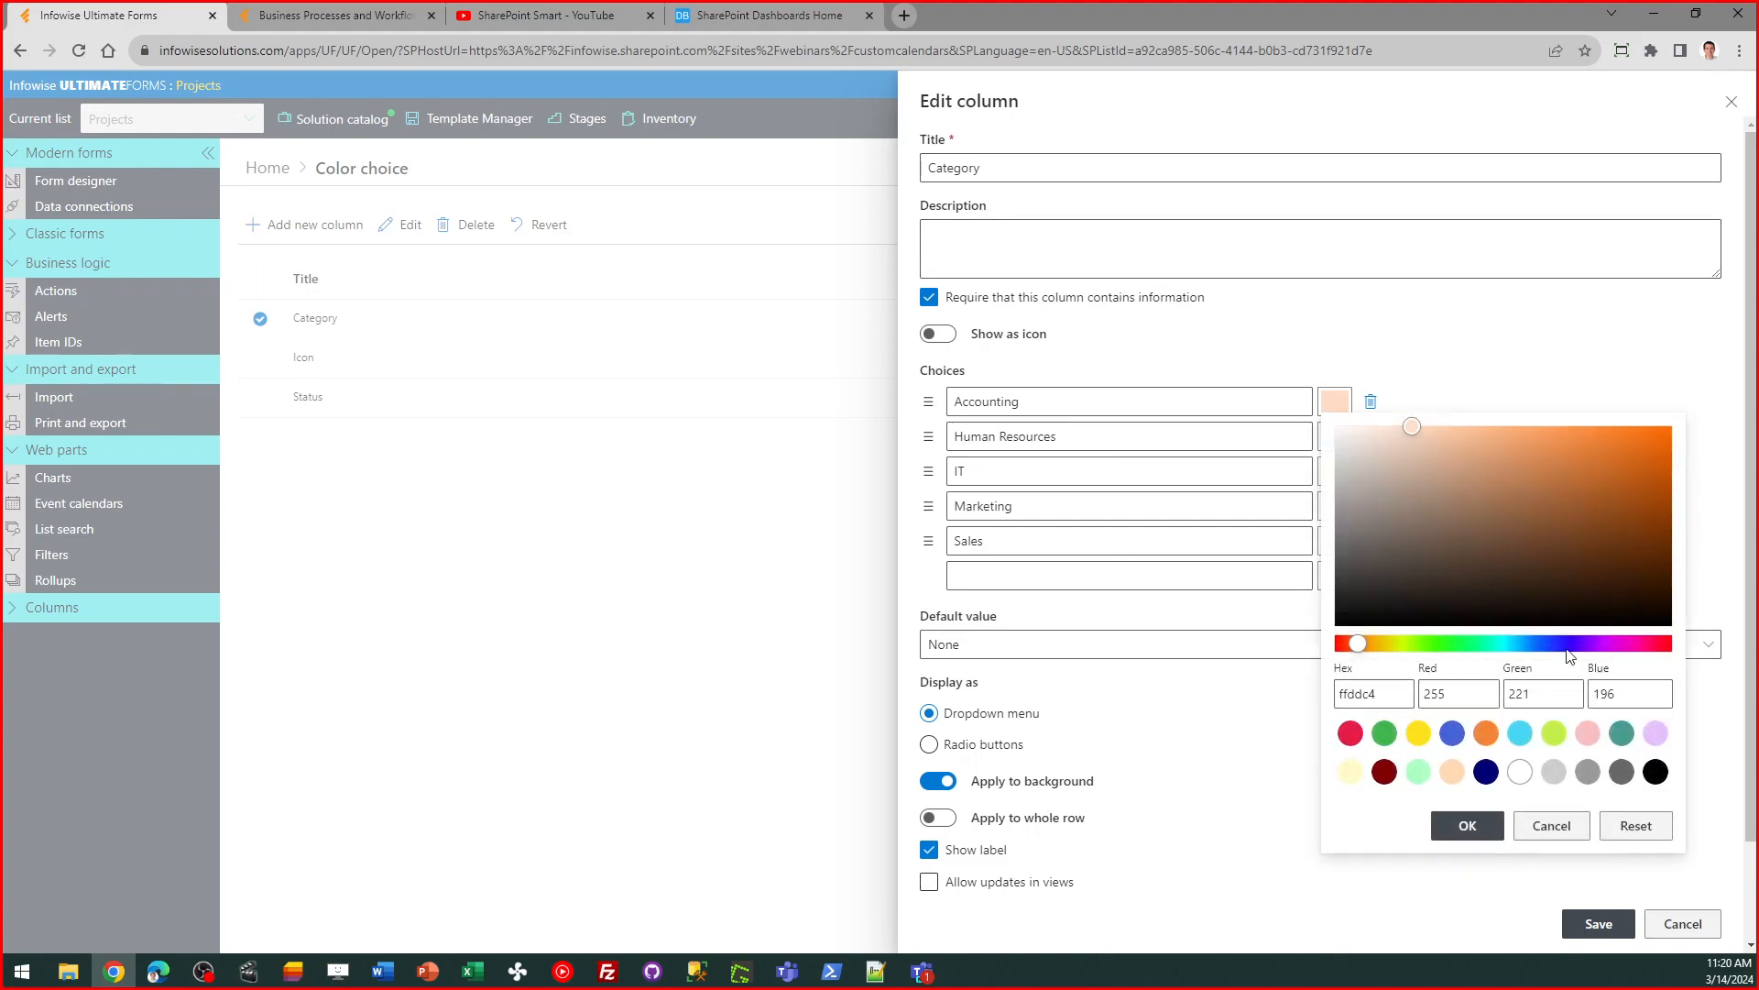
{"action": "left_click", "coordinate": [1562, 825]}
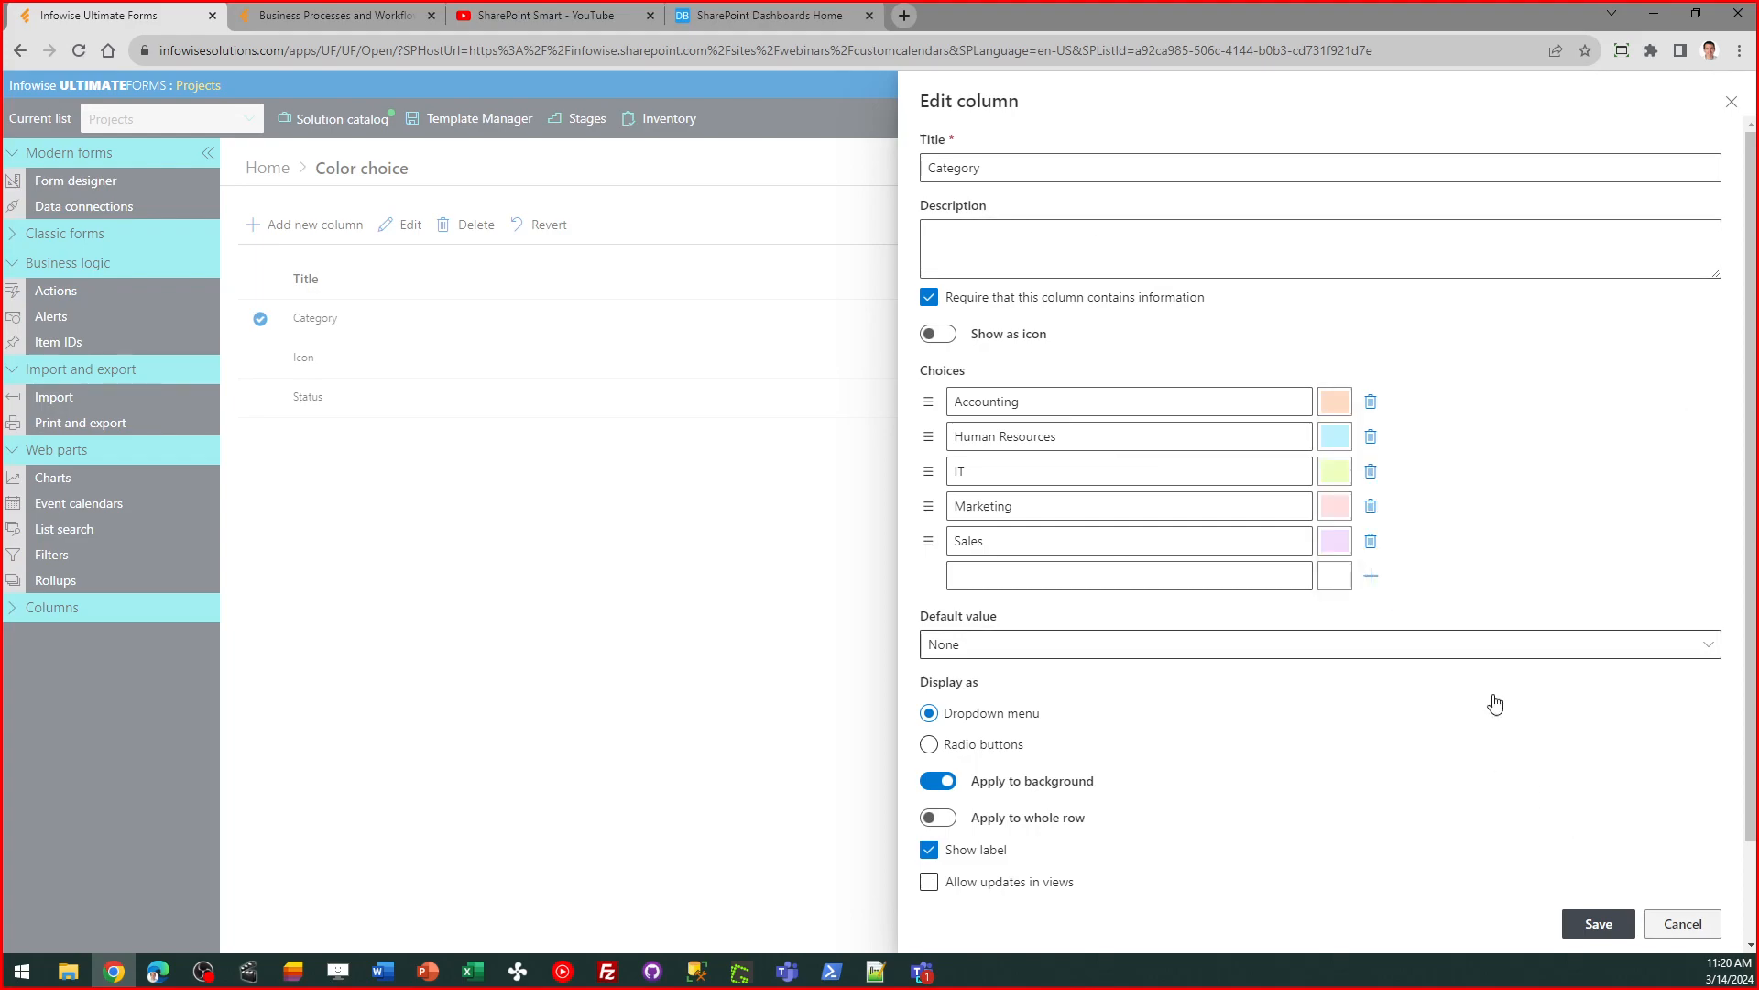
{"action": "left_click", "coordinate": [1681, 927]}
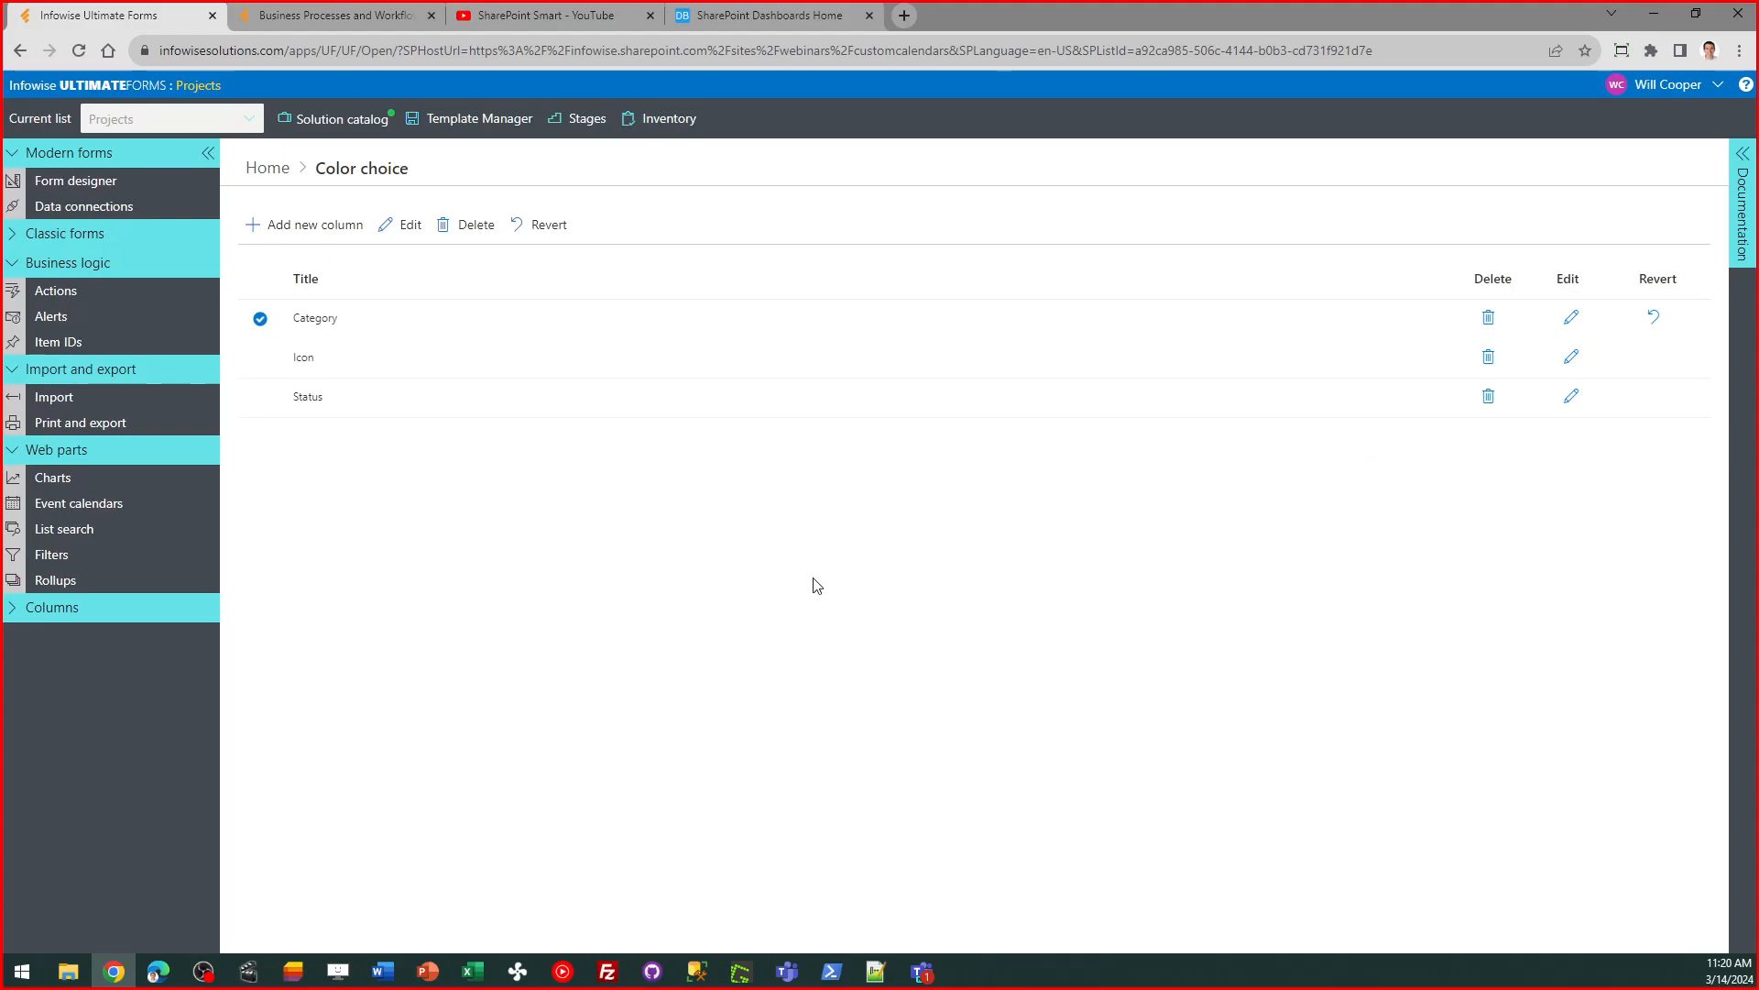
- Return to the Projects design home page and open the list of event calendar profiles
{"action": "left_click", "coordinate": [275, 168]}
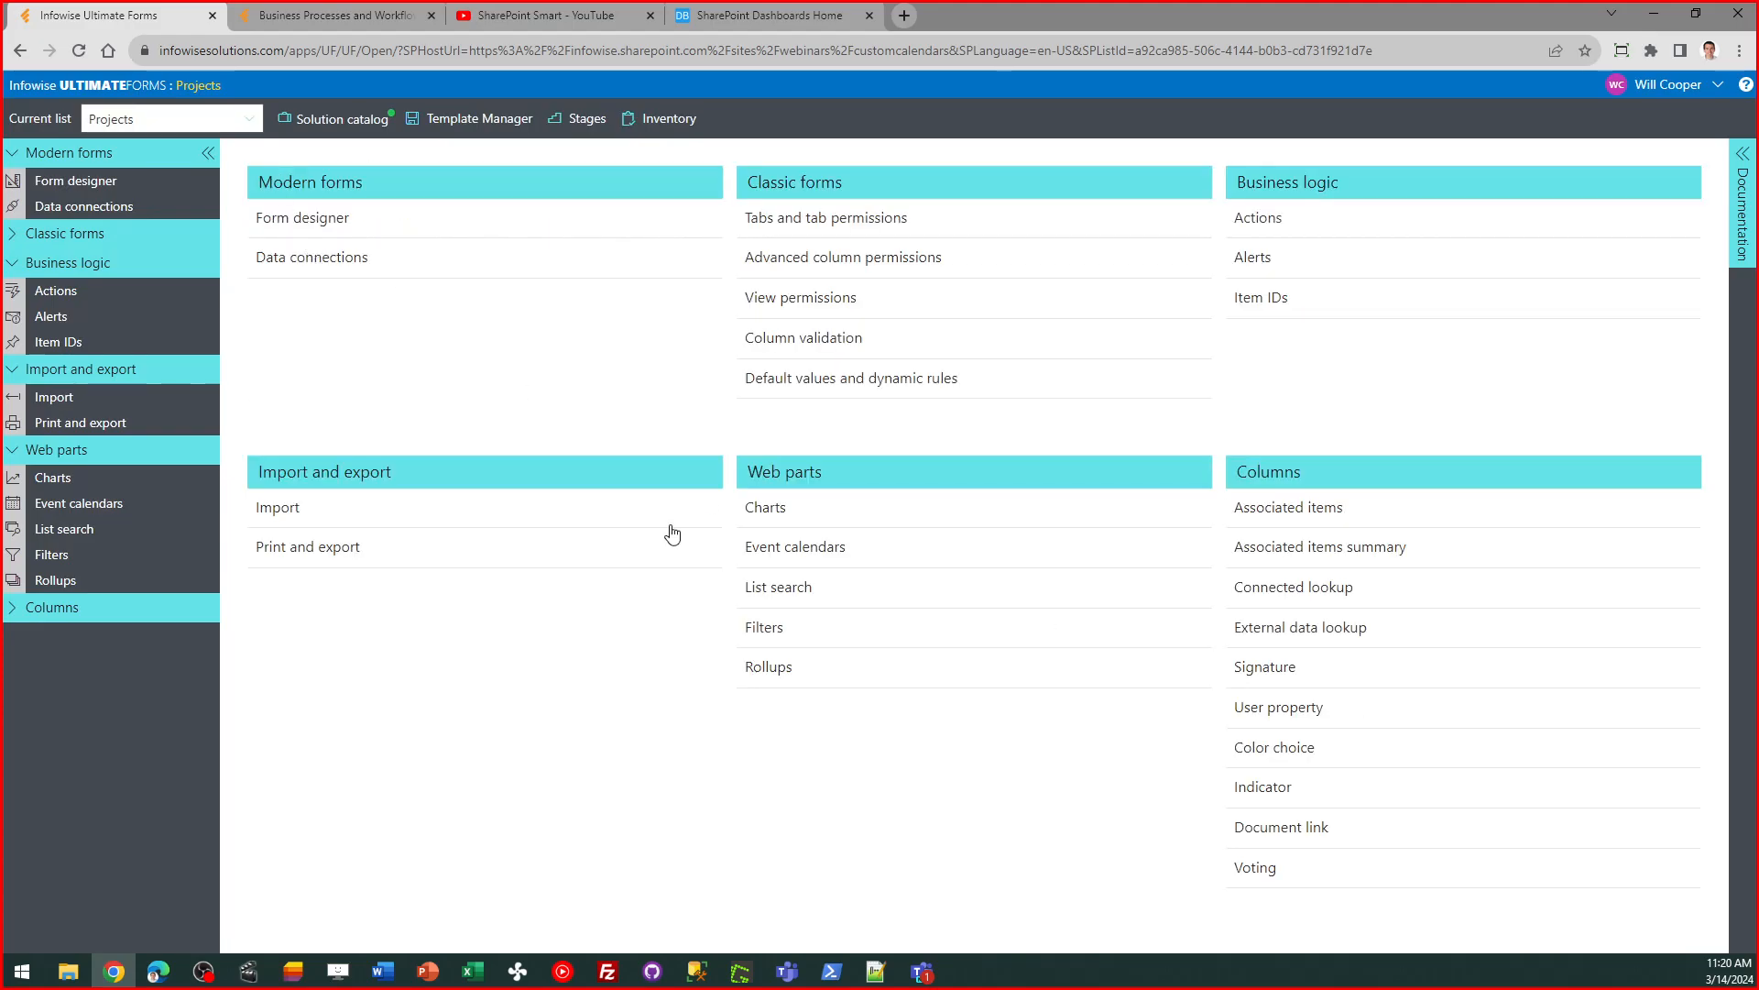
{"action": "left_click", "coordinate": [813, 548]}
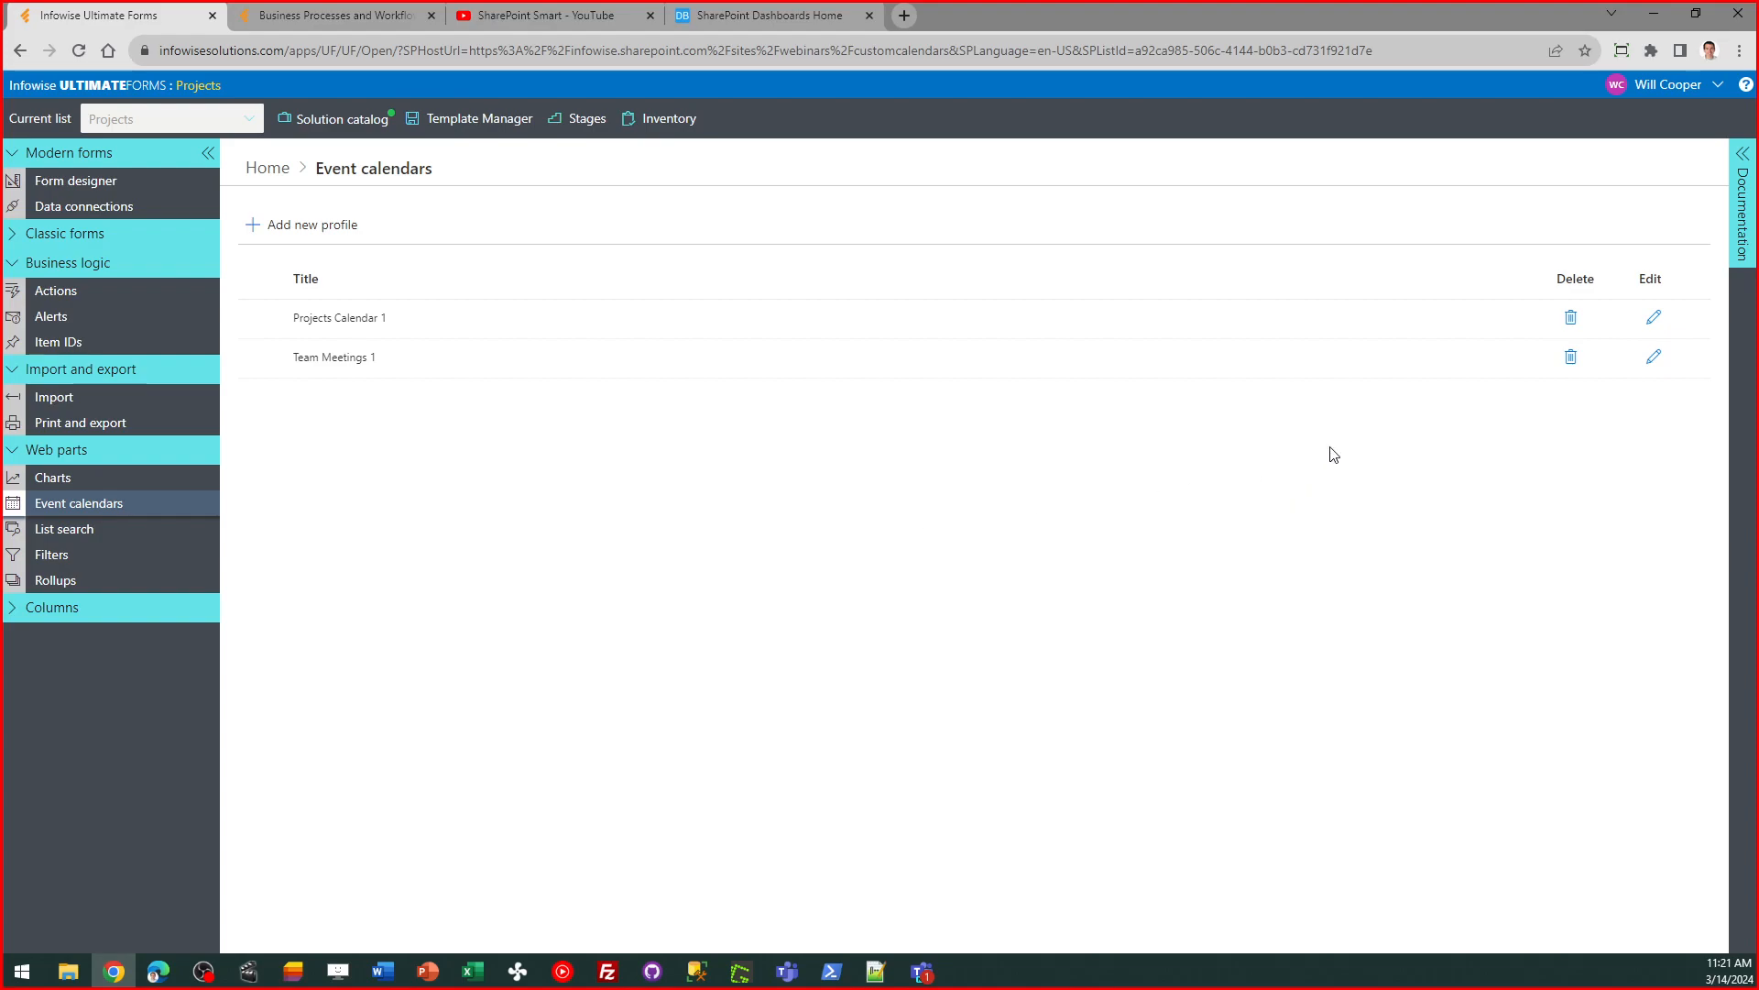
- Examine the Meetings data source settings in the Team Meetings 1 calendar profile, including hover columns and category options, and cancel without changes
{"action": "left_click", "coordinate": [1652, 360]}
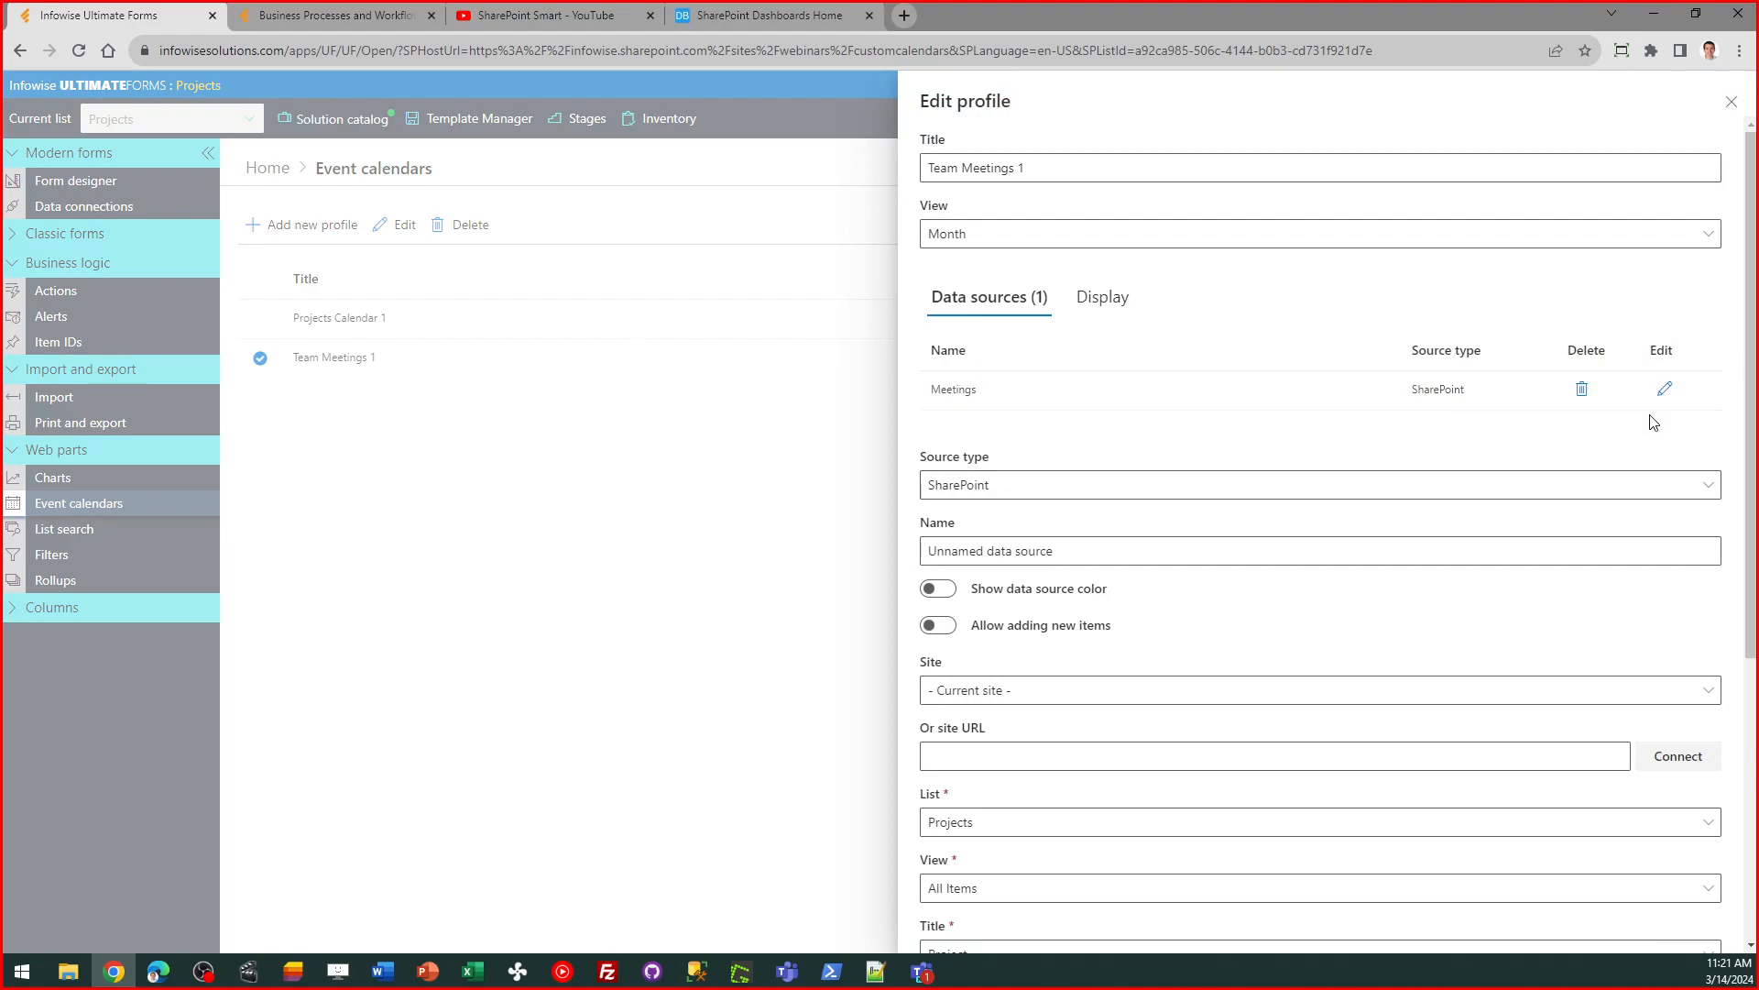
{"action": "left_click", "coordinate": [1665, 390]}
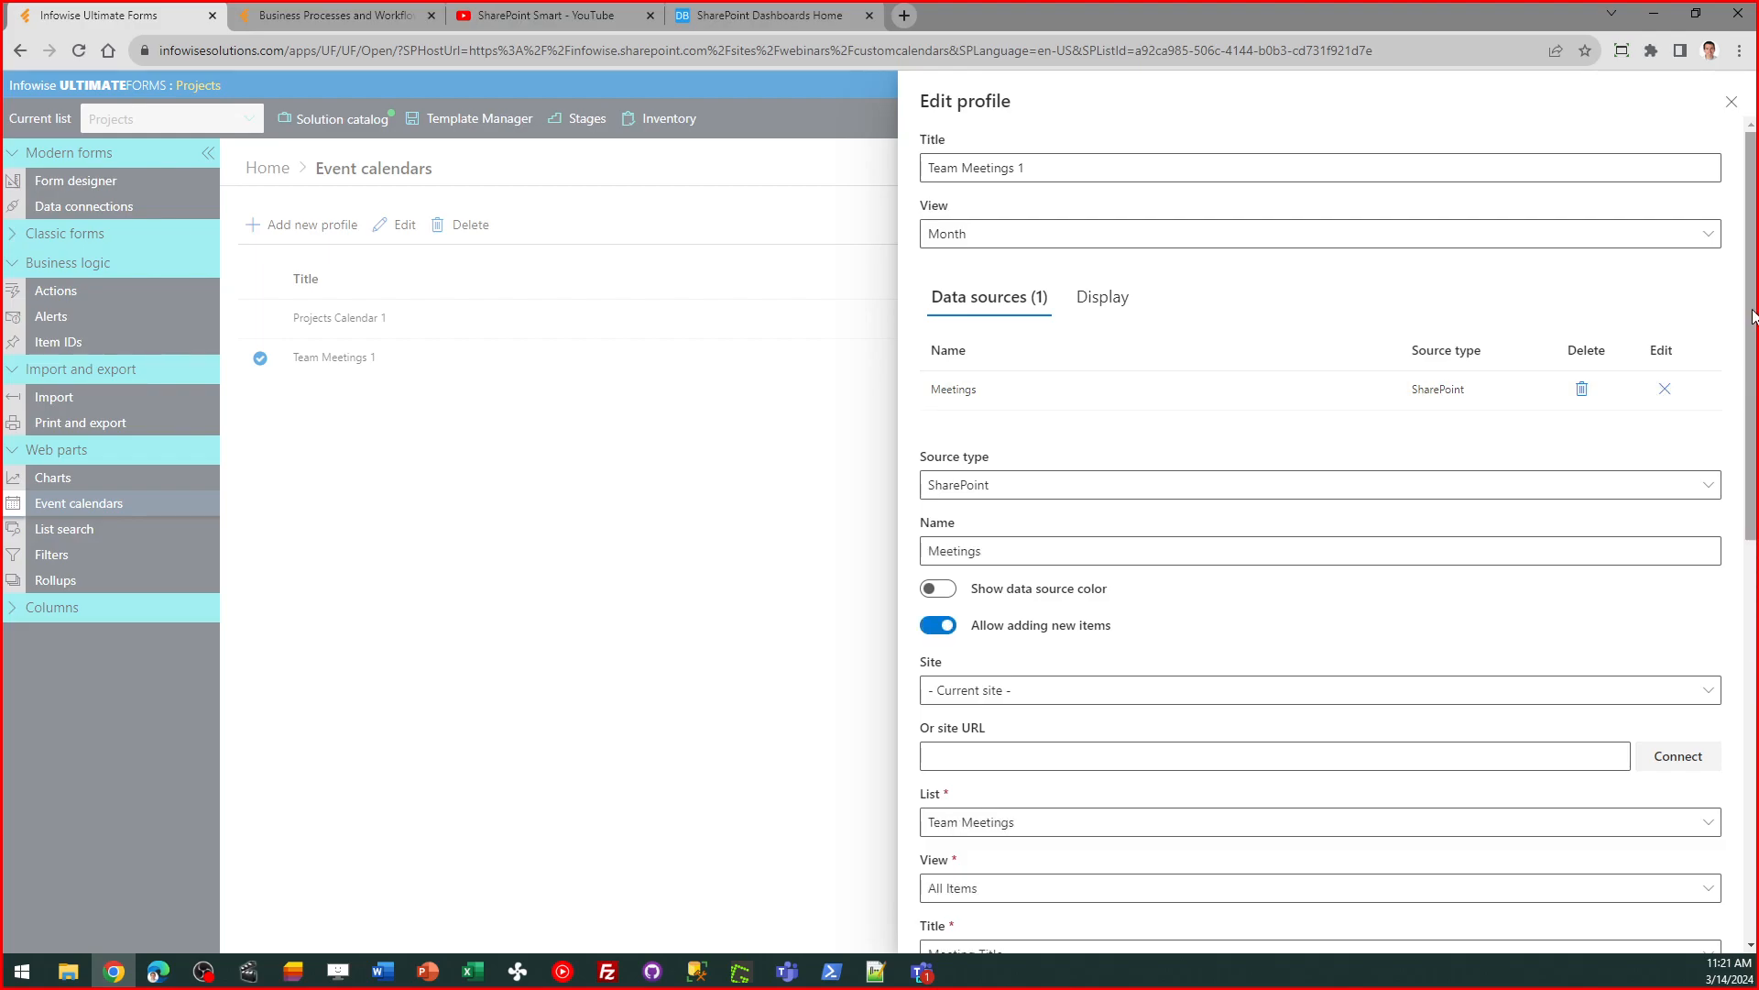
{"action": "left_click_drag", "start_coordinate": [1753, 311], "coordinate": [1752, 507]}
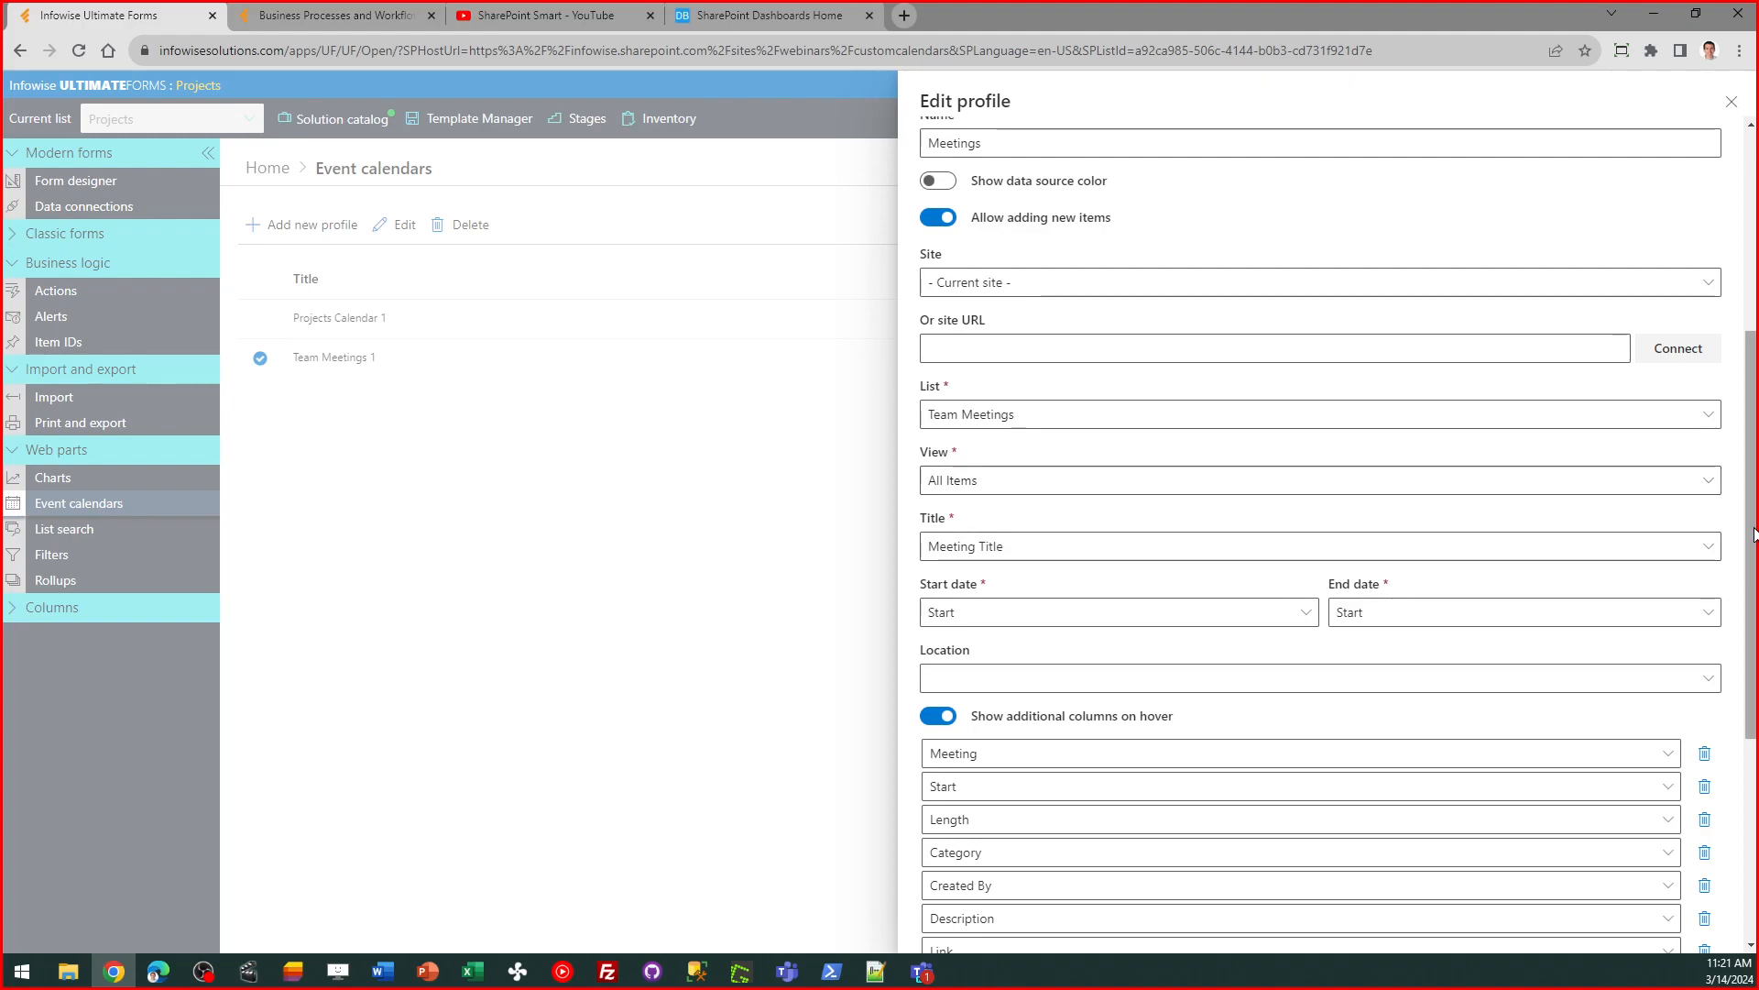
{"action": "scroll", "coordinate": [1753, 534], "scroll_direction": "down", "scroll_amount": 2}
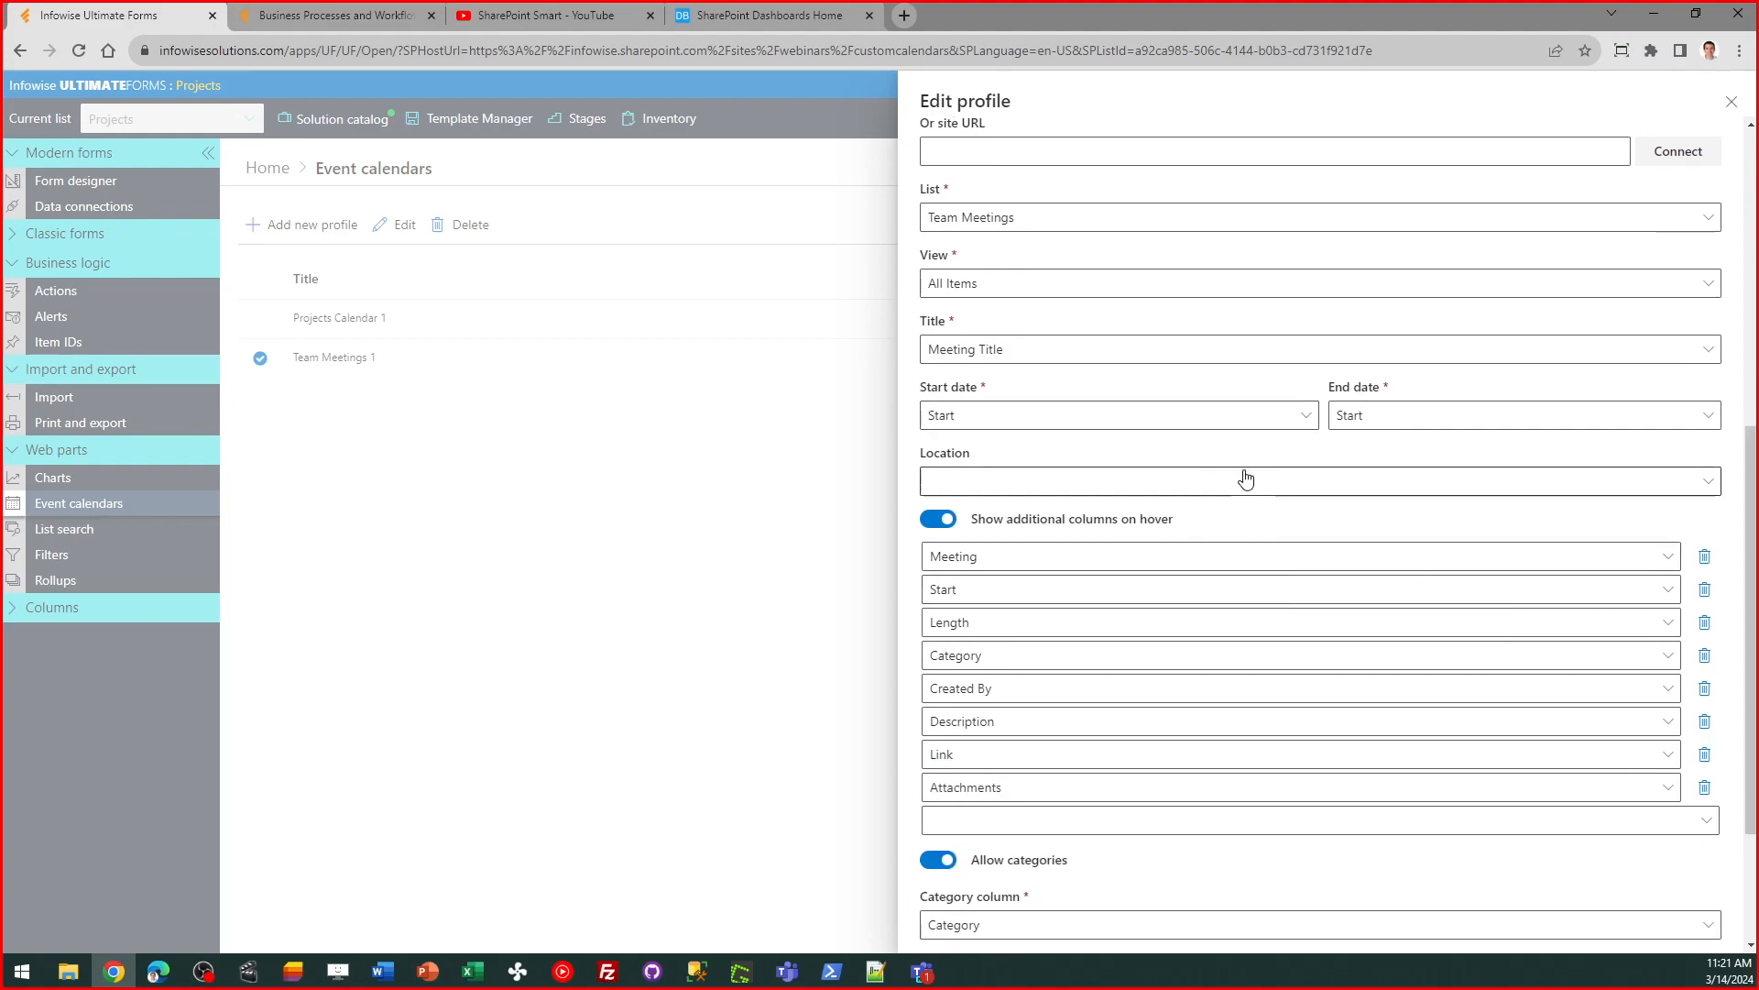
{"action": "left_click", "coordinate": [1021, 484]}
{"action": "left_click", "coordinate": [1022, 485]}
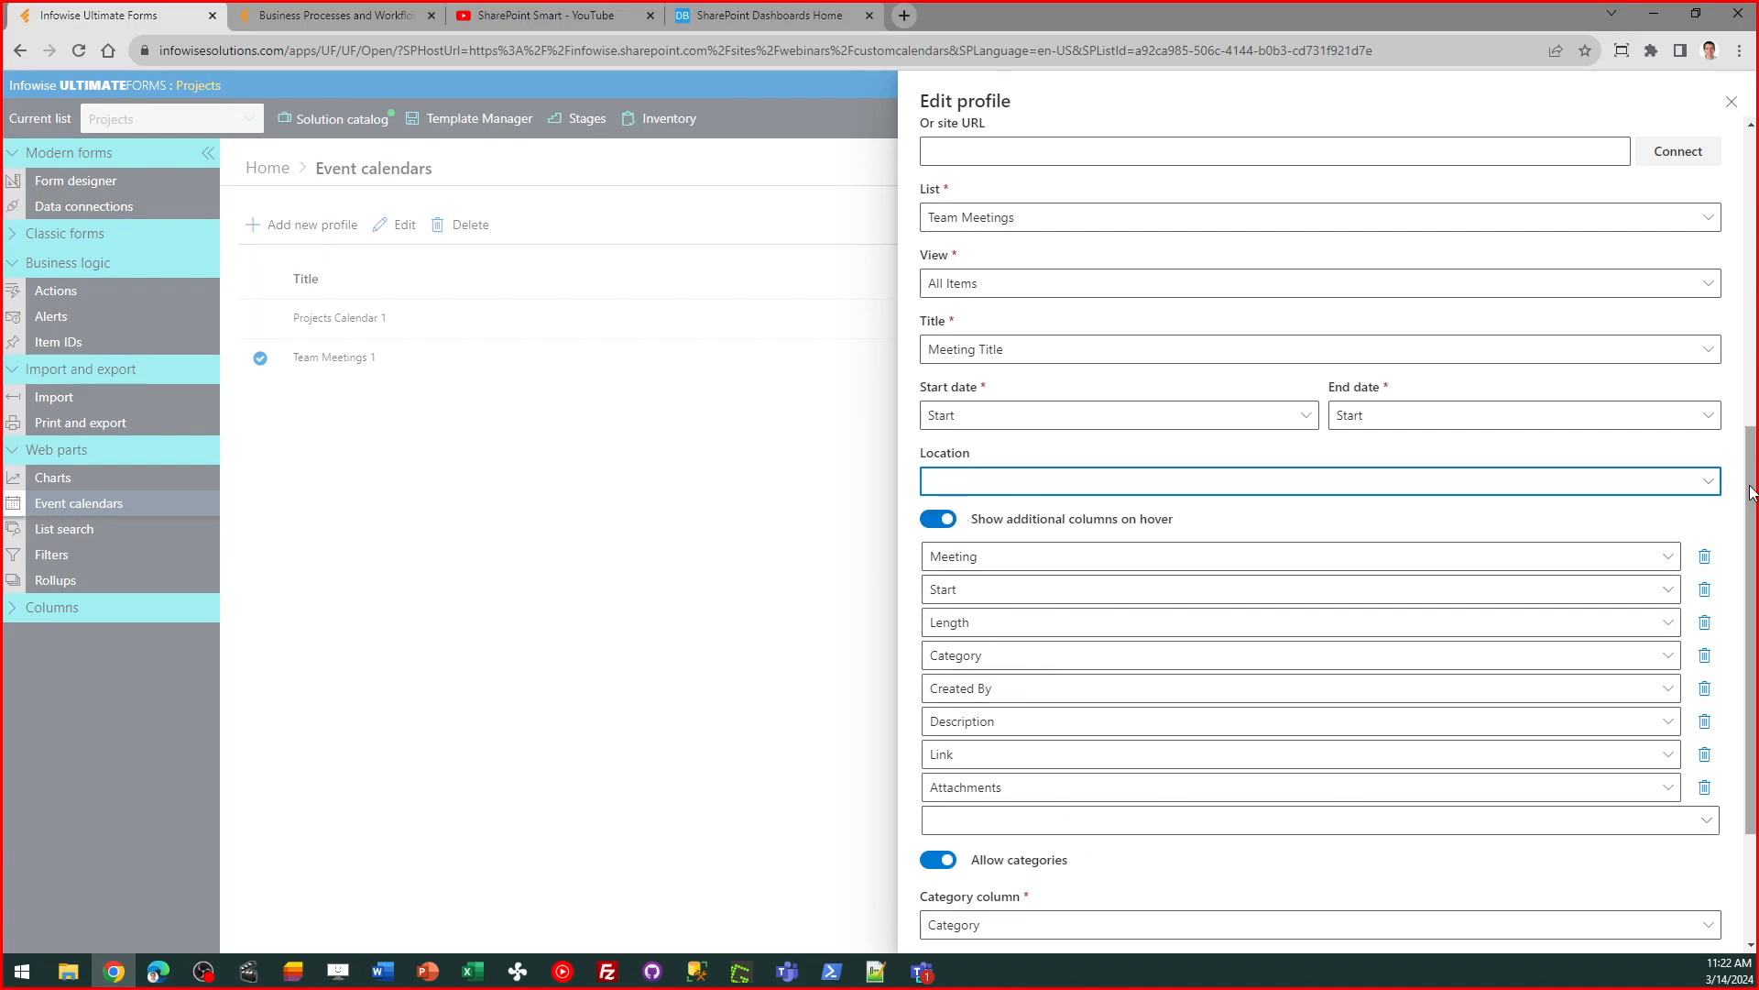
{"action": "scroll", "coordinate": [1406, 553], "scroll_direction": "down", "scroll_amount": 2}
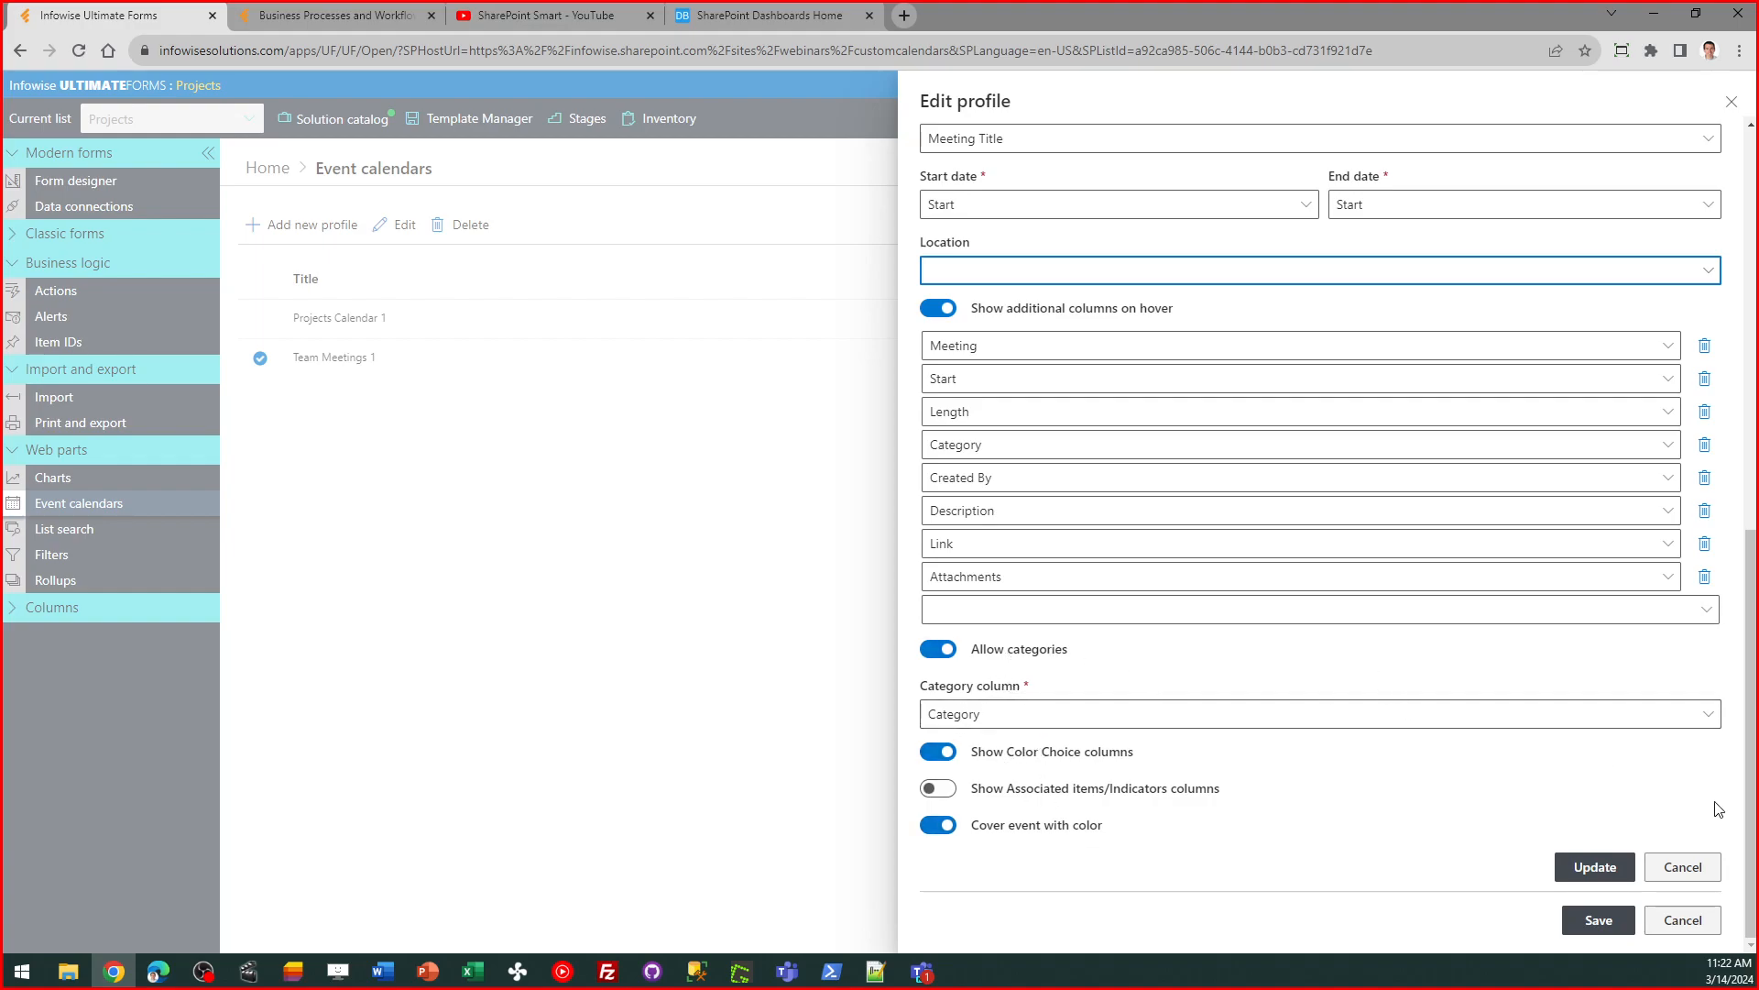
{"action": "left_click", "coordinate": [1683, 867]}
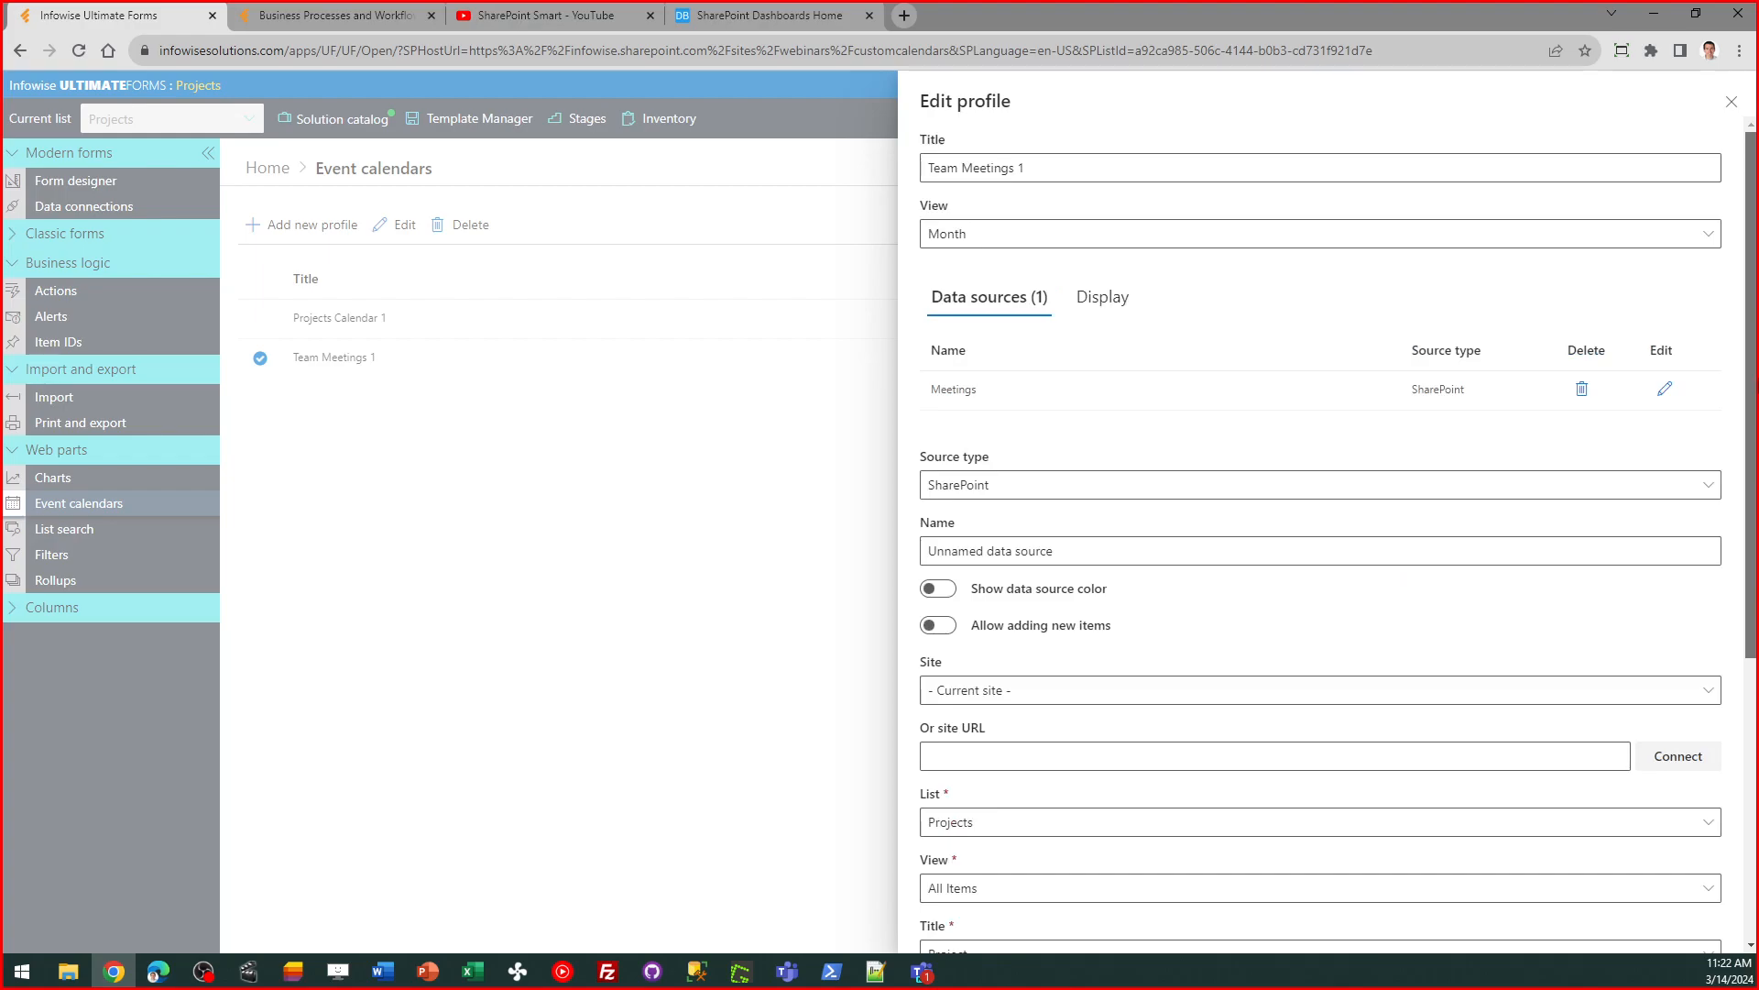
- Examine the display settings of the Team Meetings 1 profile, including the printing option, and close the profile without saving
{"action": "left_click", "coordinate": [1120, 315]}
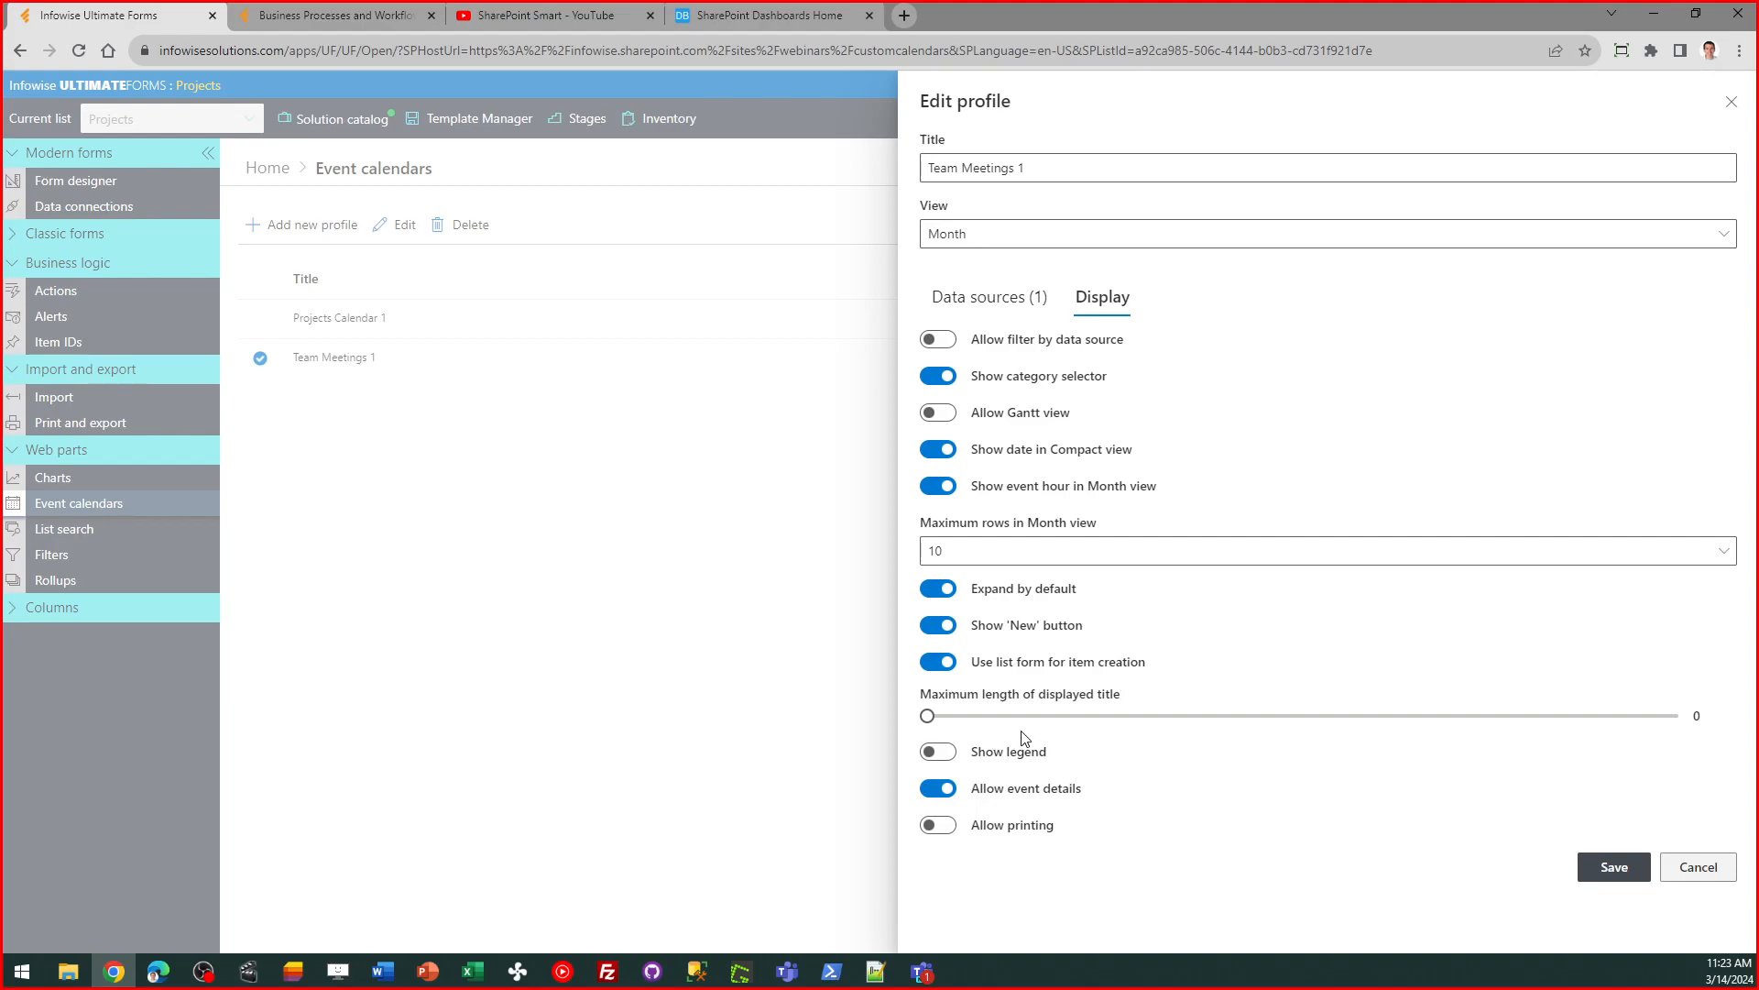
{"action": "left_click", "coordinate": [938, 826]}
{"action": "left_click", "coordinate": [937, 827]}
{"action": "left_click", "coordinate": [1696, 880]}
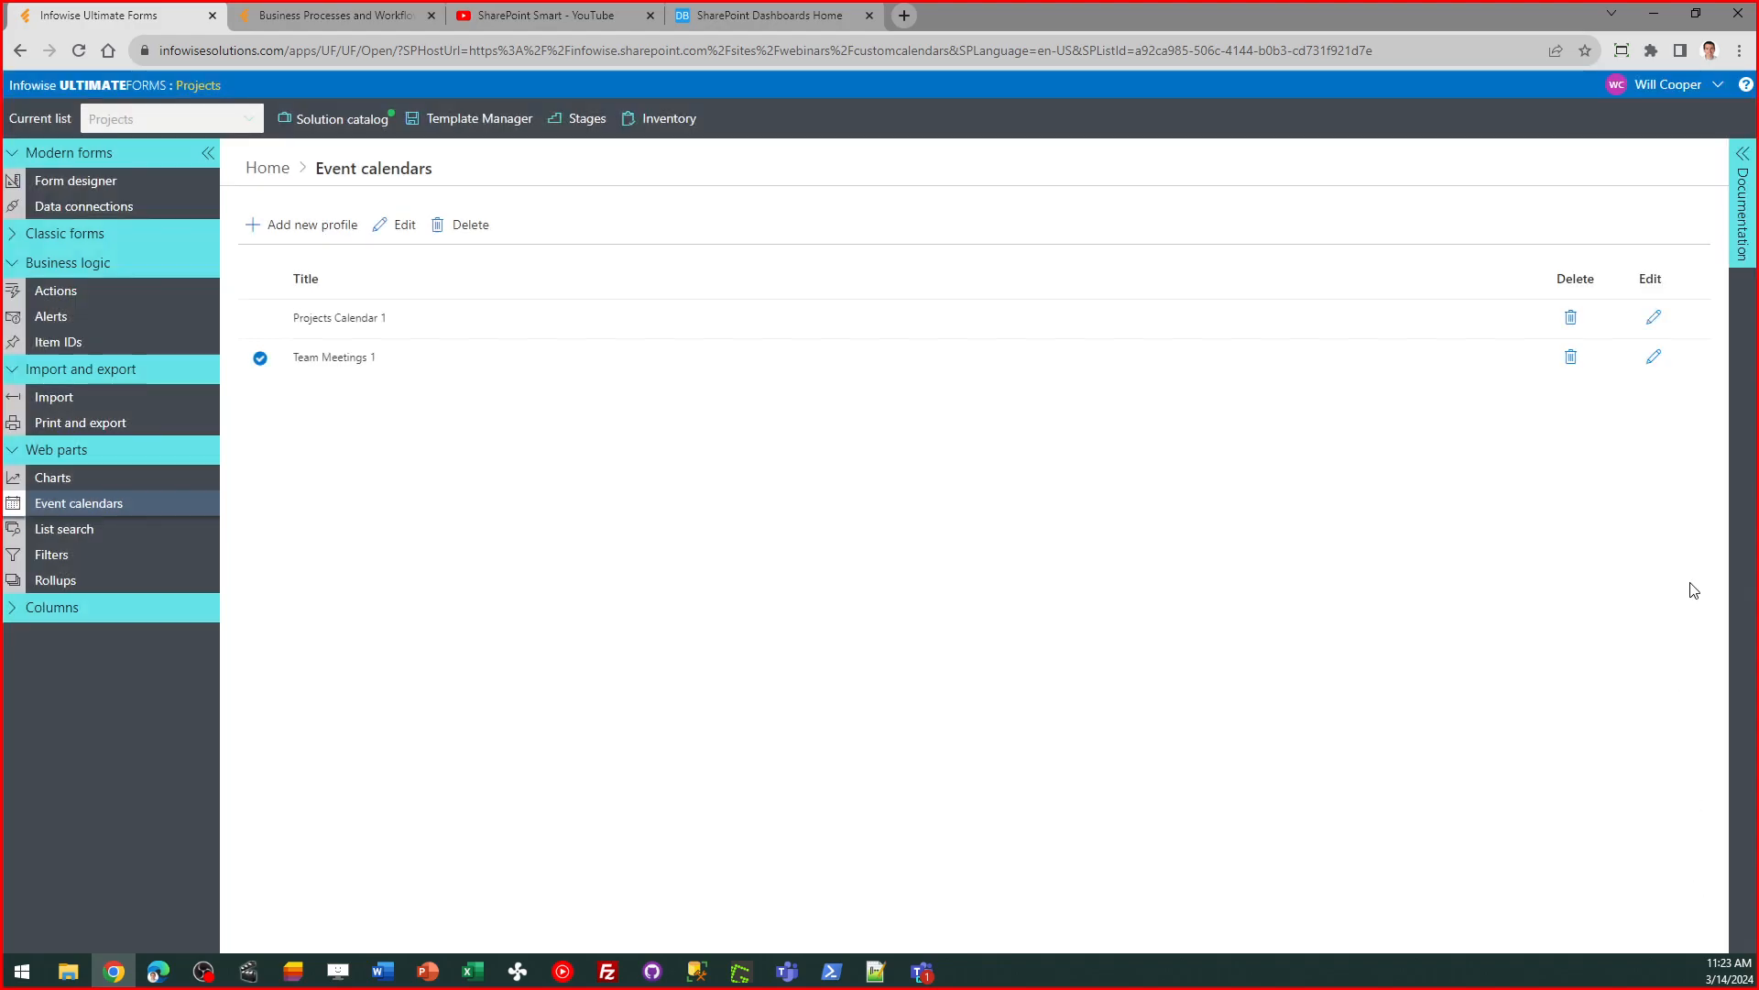
- View the Projects Calendar 1 profile, close it without changes, and return to the Projects design home page
{"action": "left_click", "coordinate": [1656, 320]}
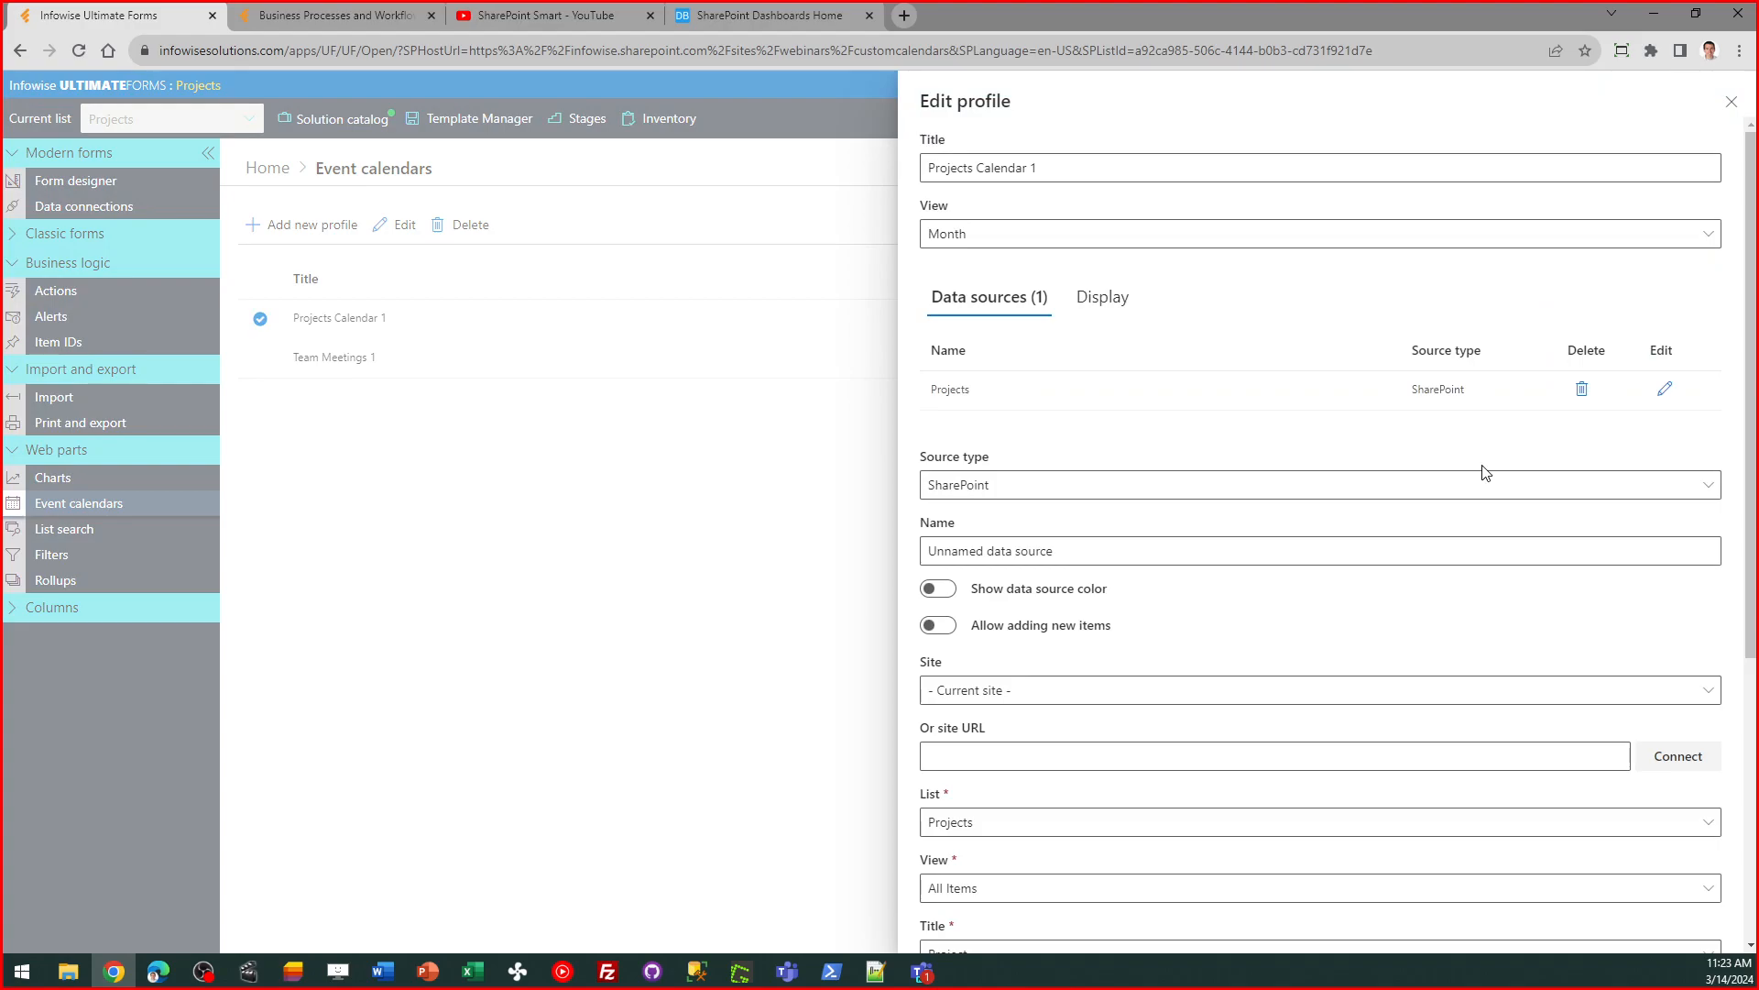
{"action": "left_click", "coordinate": [1732, 108]}
{"action": "left_click", "coordinate": [260, 166]}
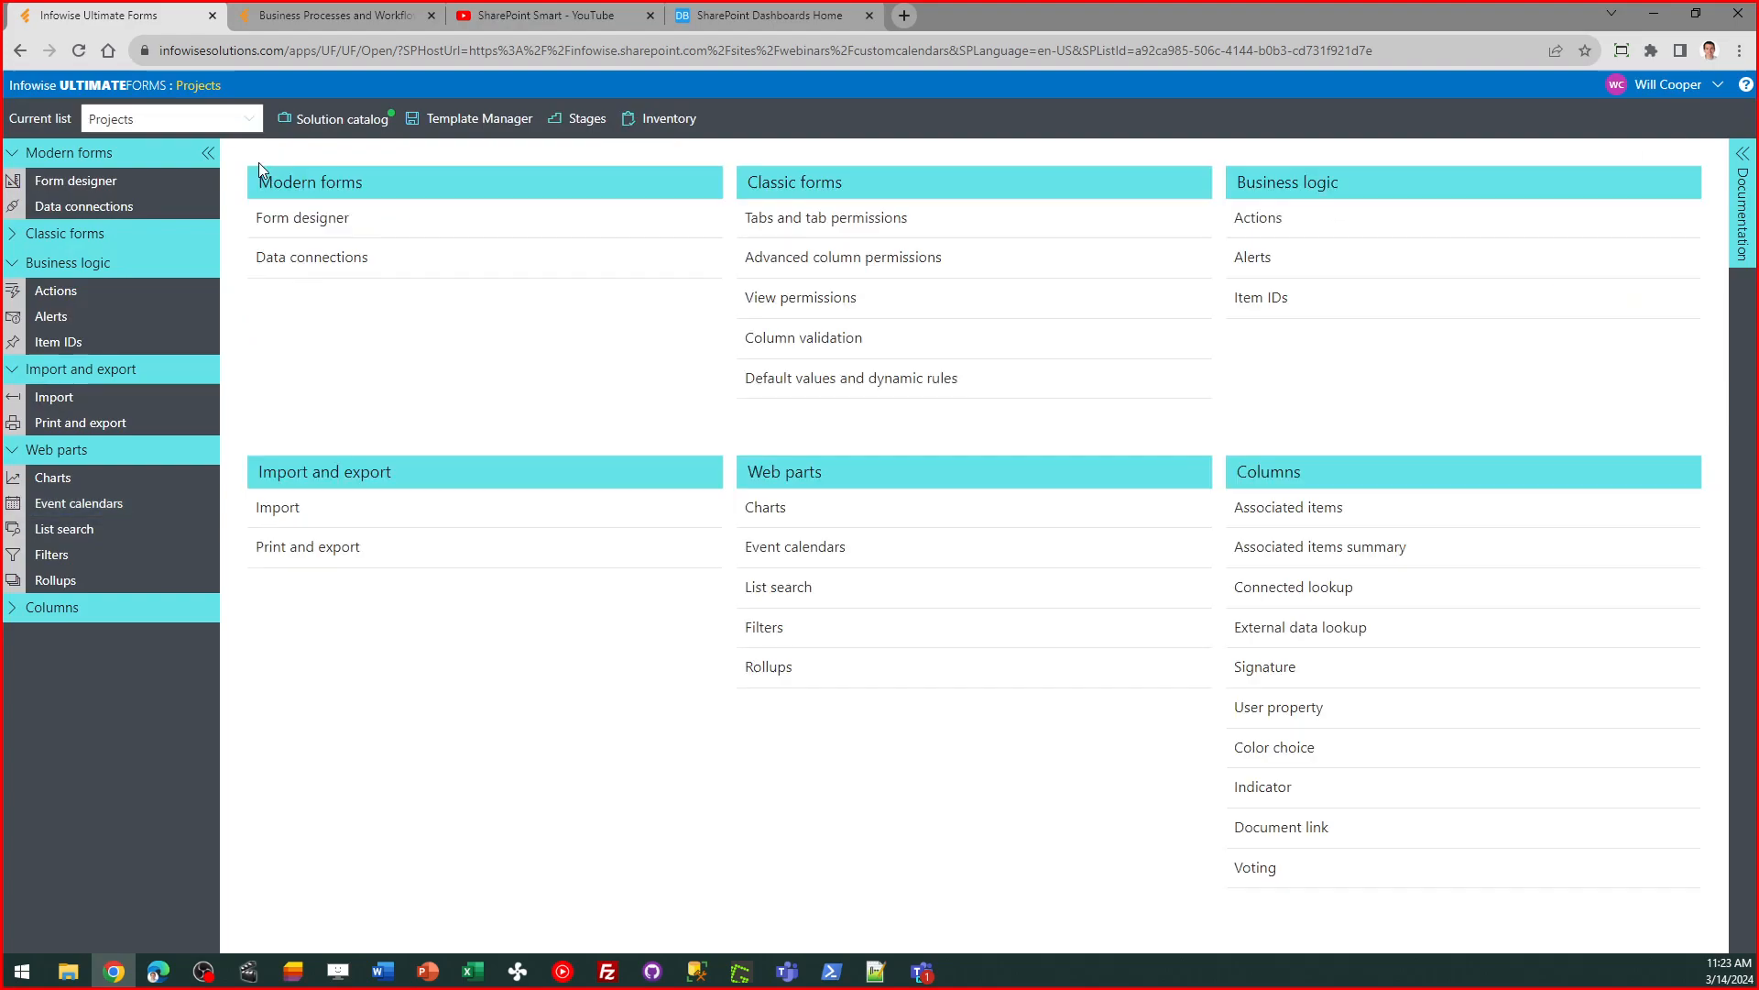
- Open the Projects Calendar page of the Custom Calendars site for editing and view the web parts available to add, without adding one
{"action": "left_click", "coordinate": [213, 85]}
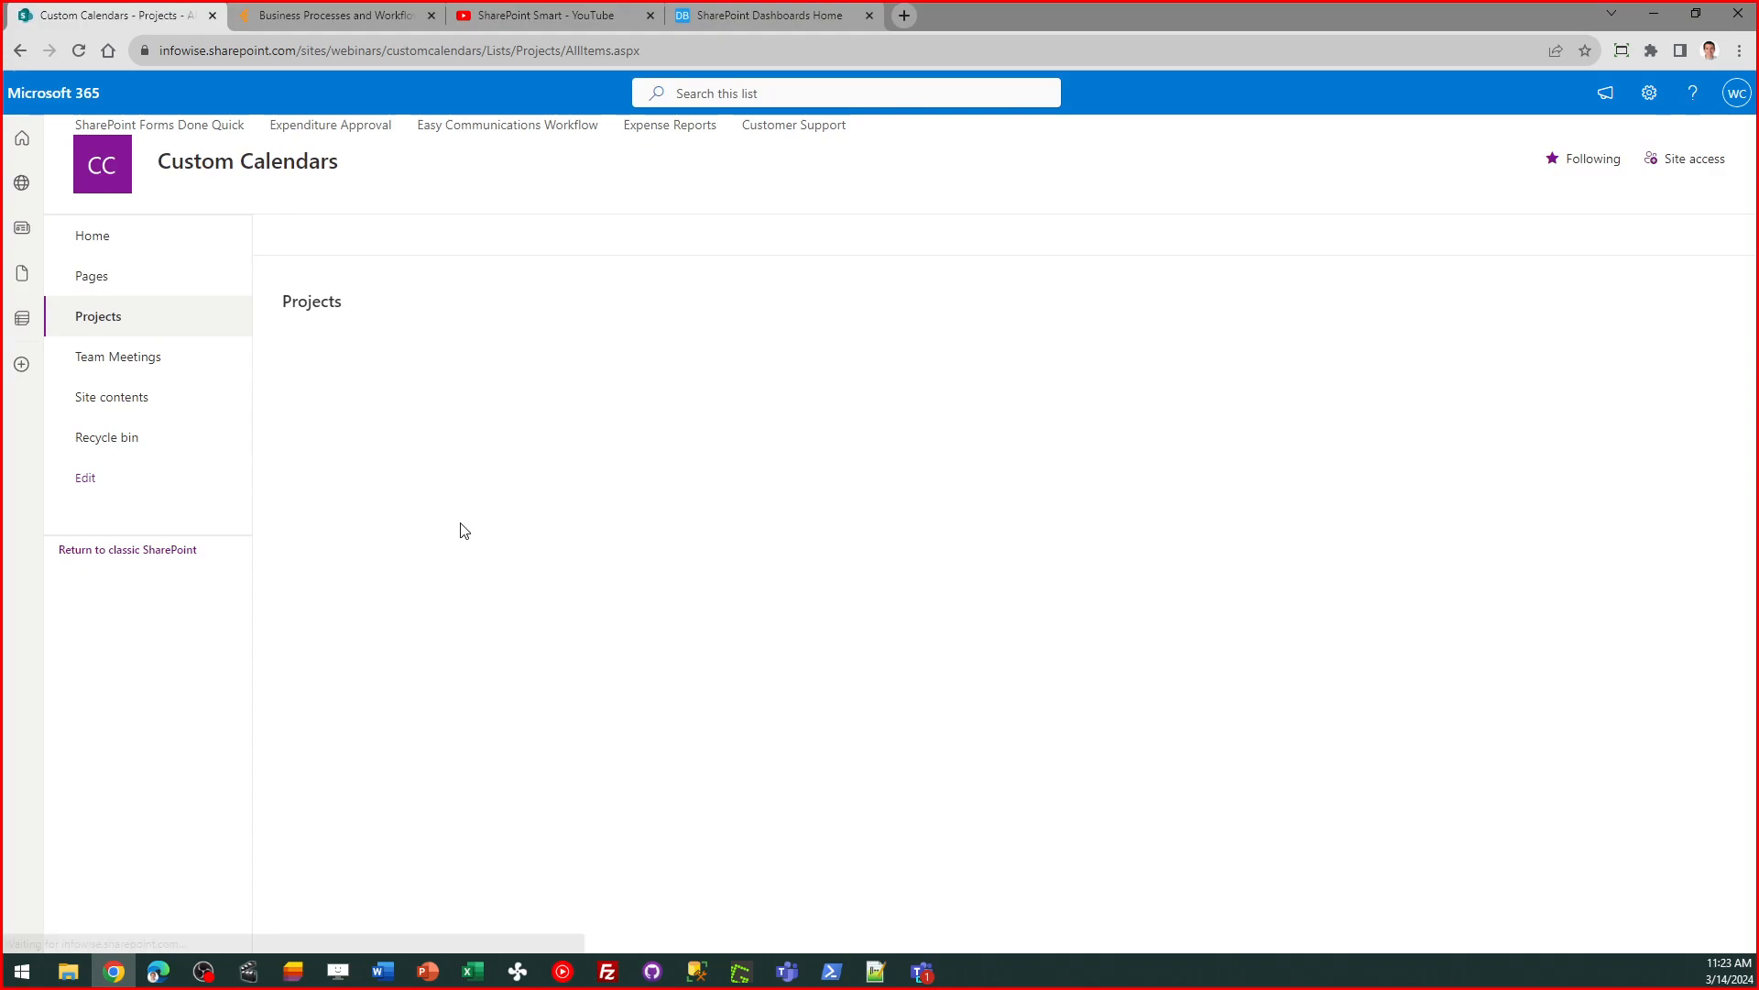
{"action": "left_click", "coordinate": [95, 237]}
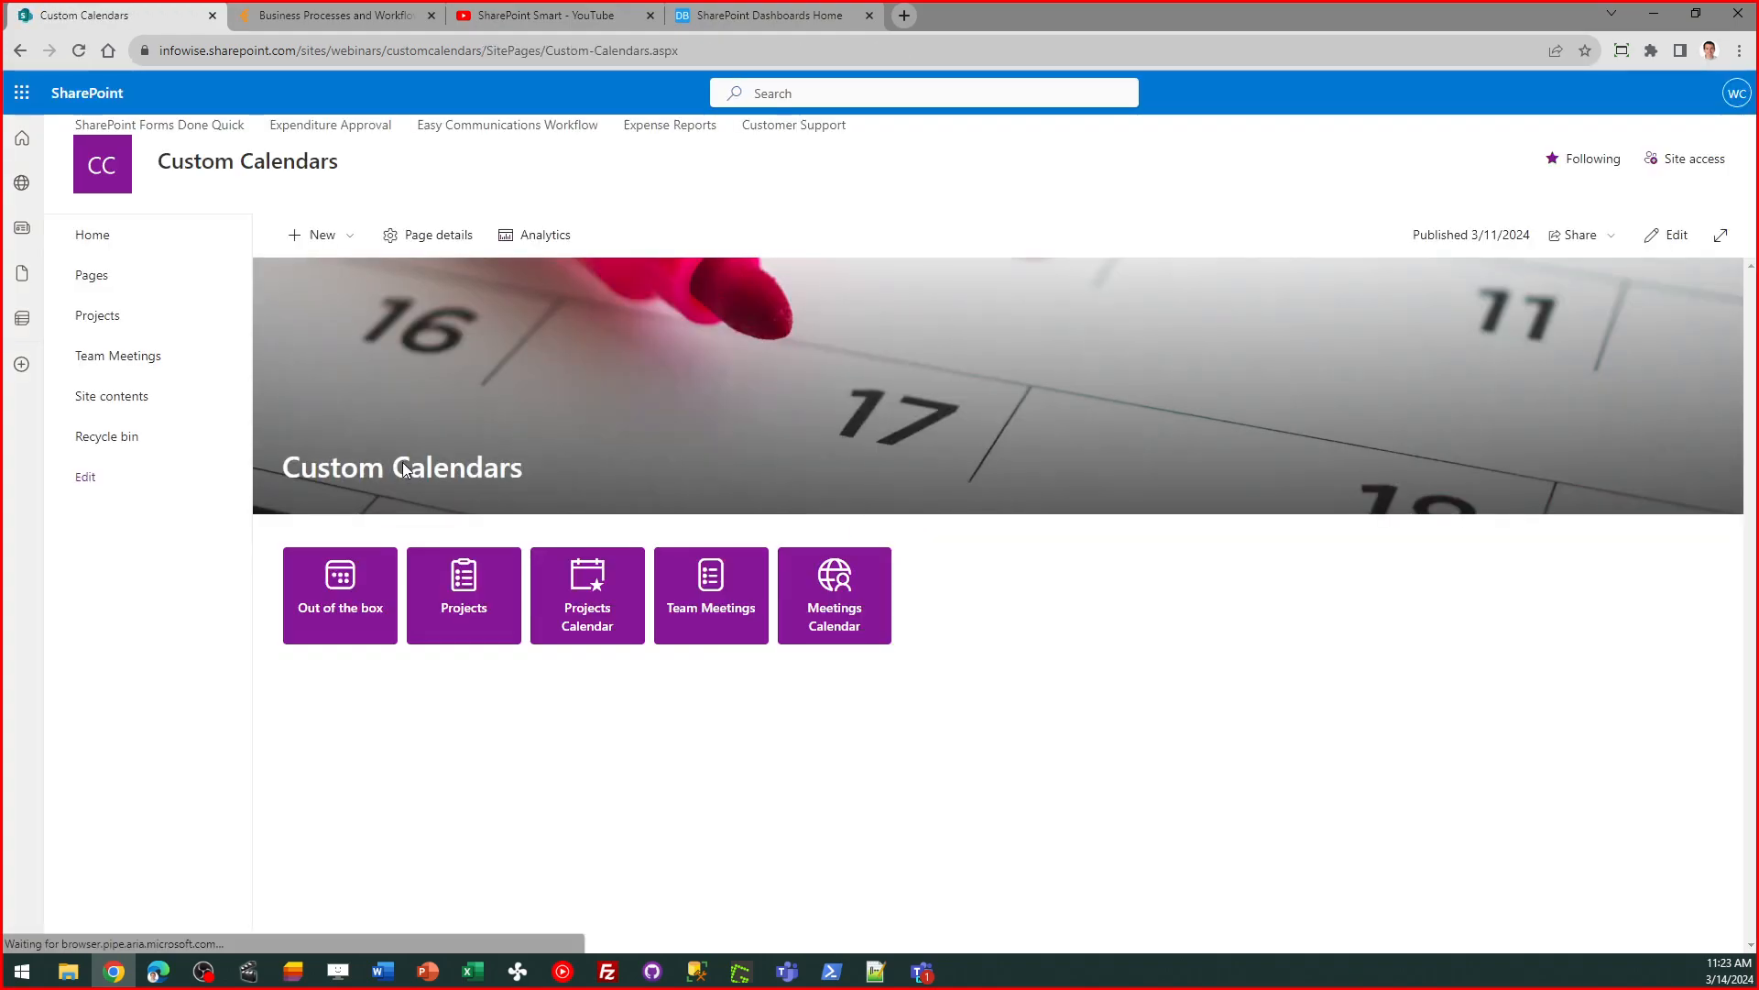
{"action": "left_click", "coordinate": [607, 626]}
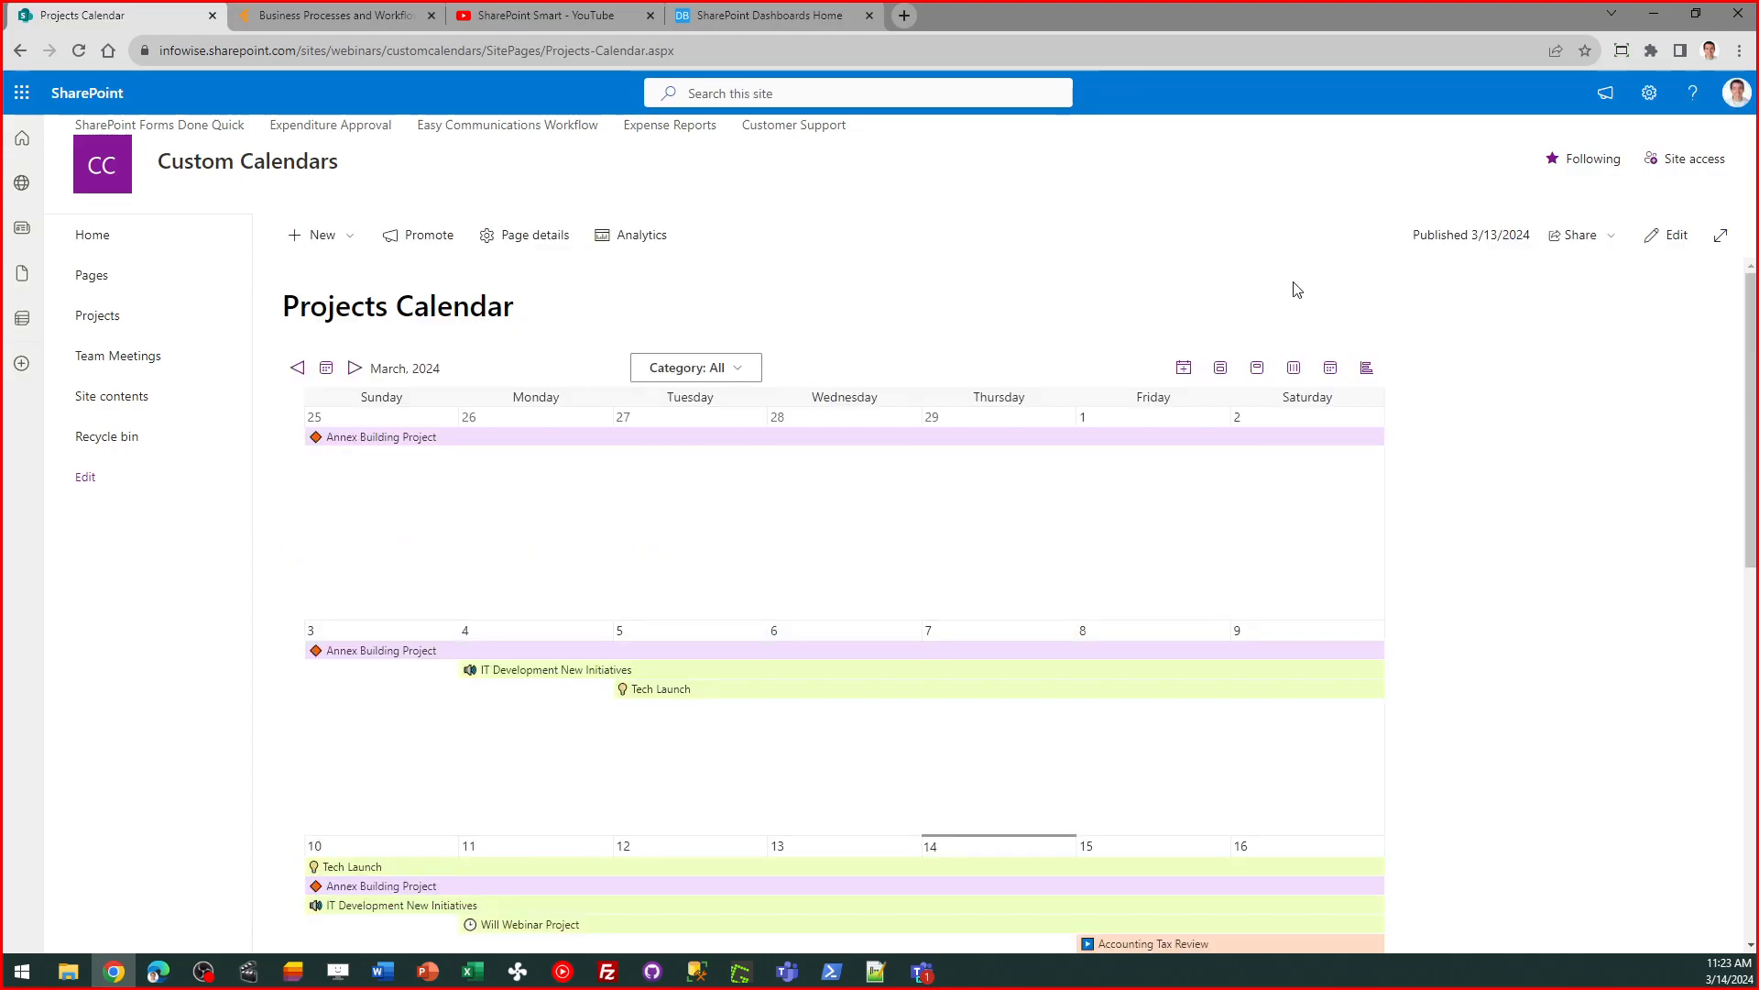
{"action": "left_click", "coordinate": [1665, 238]}
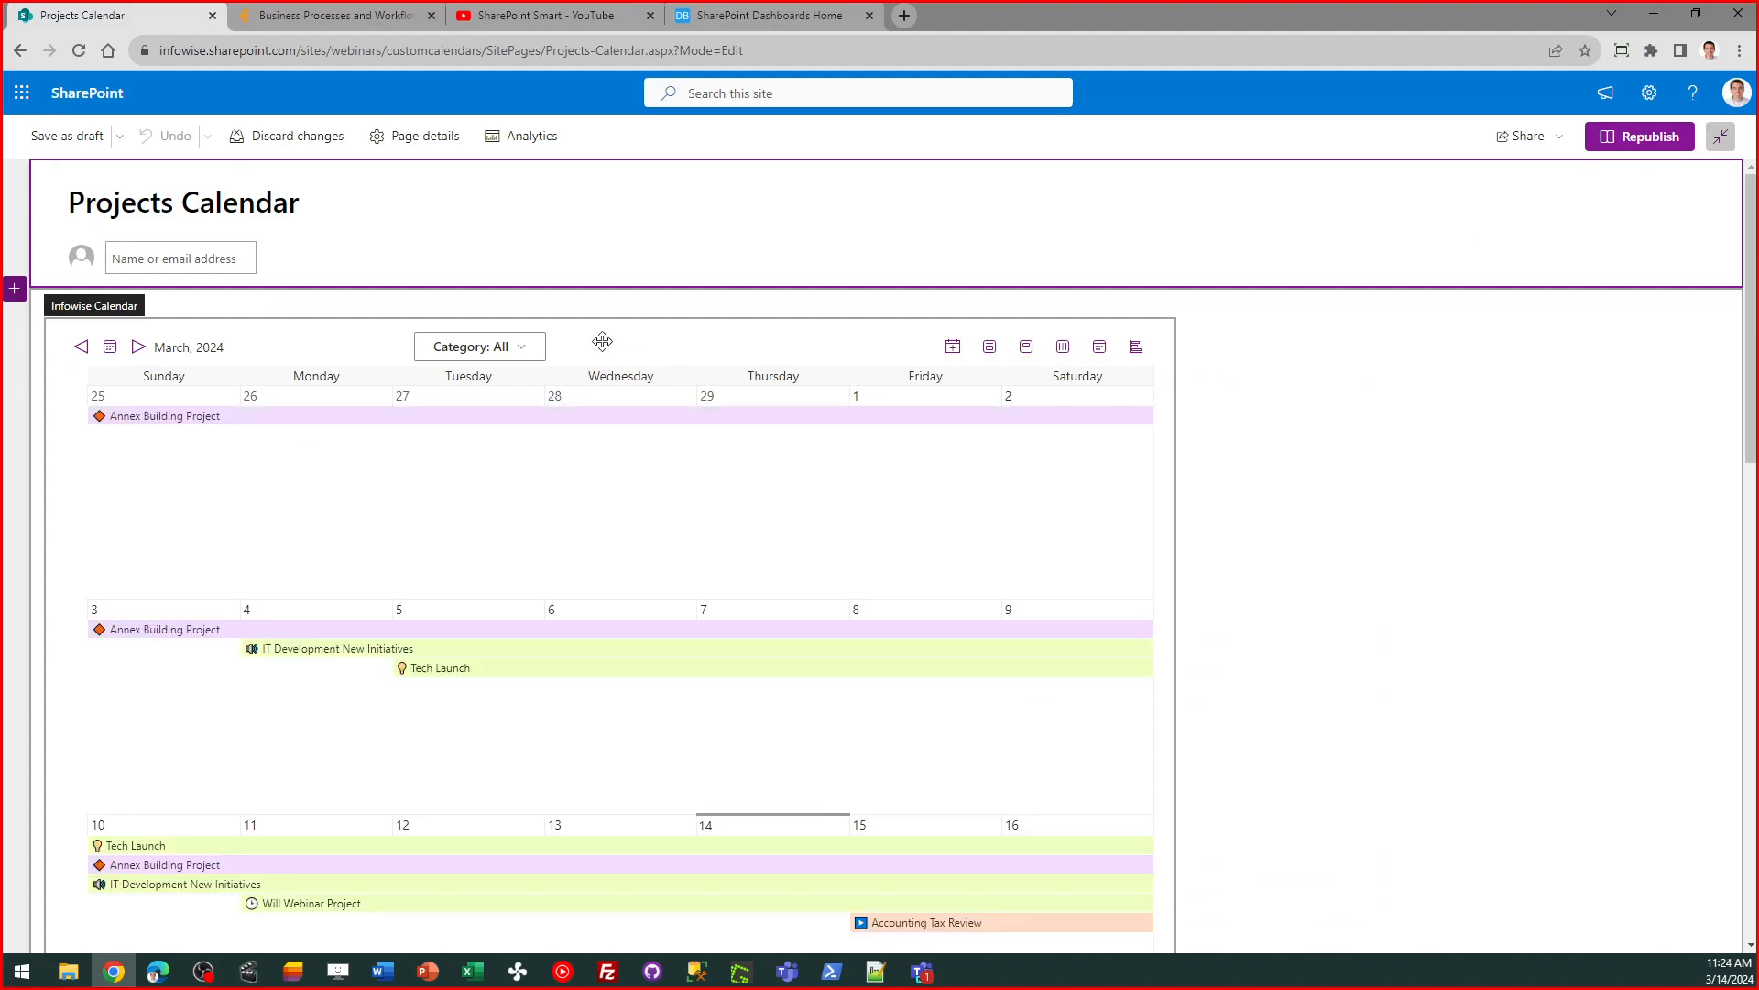
{"action": "left_click", "coordinate": [610, 302]}
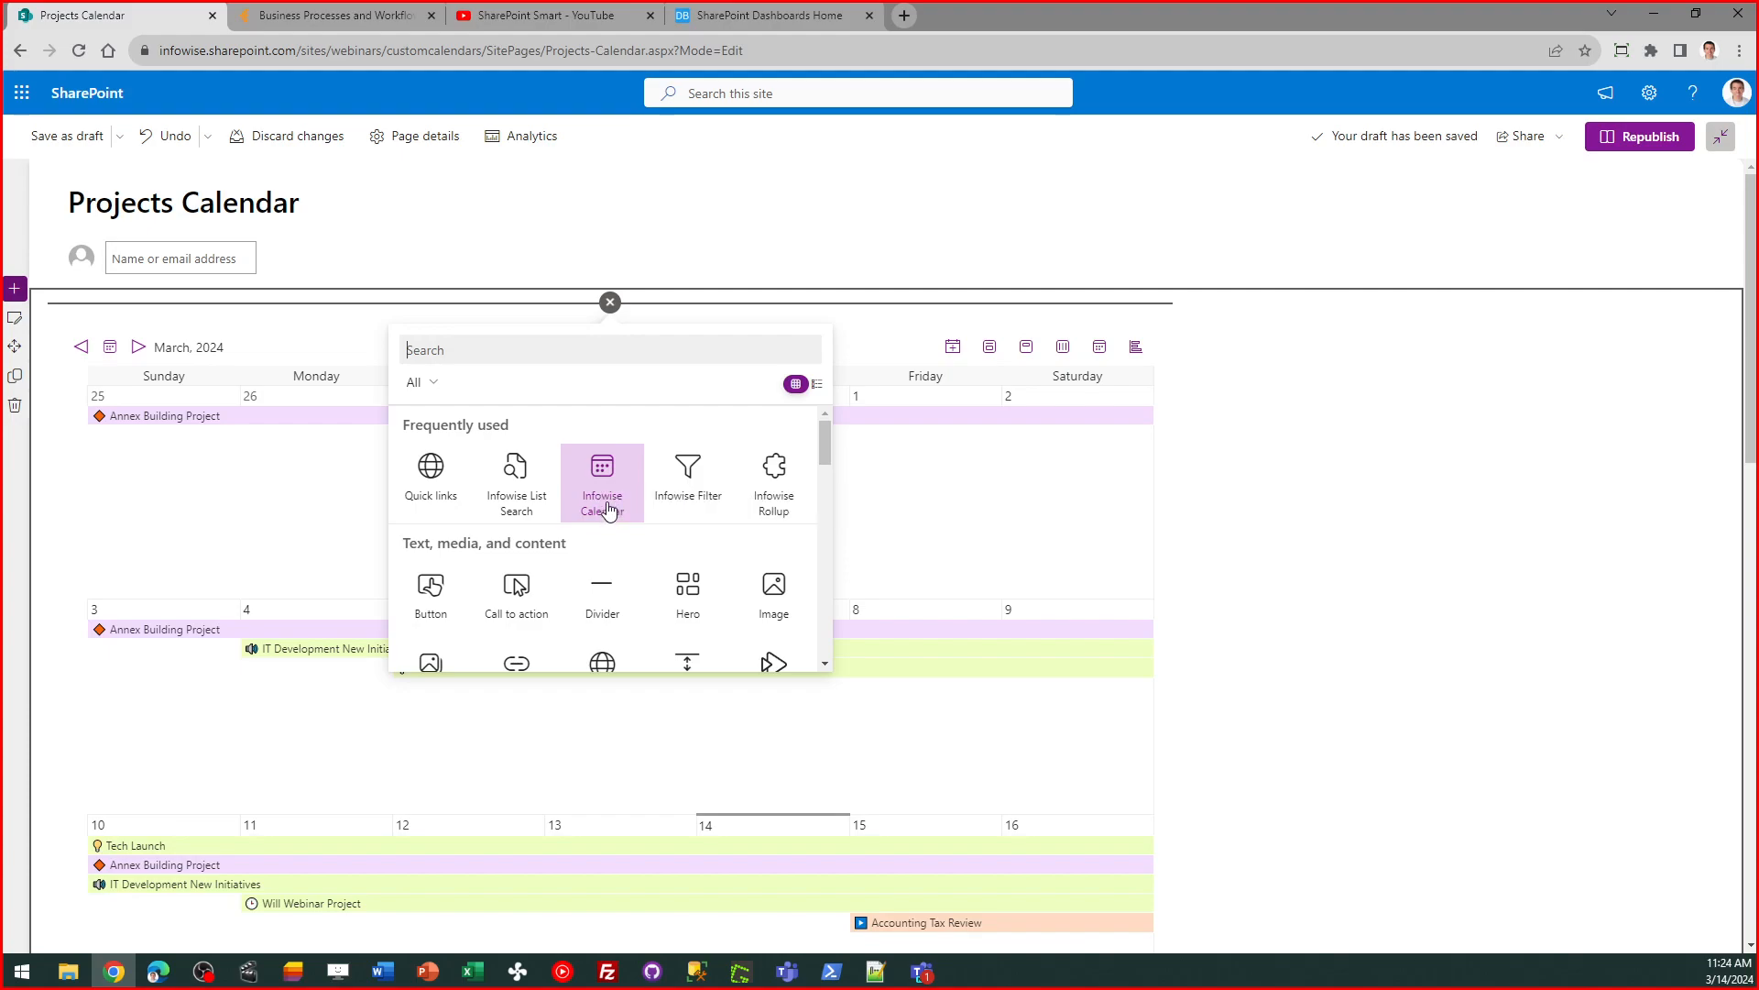
{"action": "left_click", "coordinate": [1375, 328]}
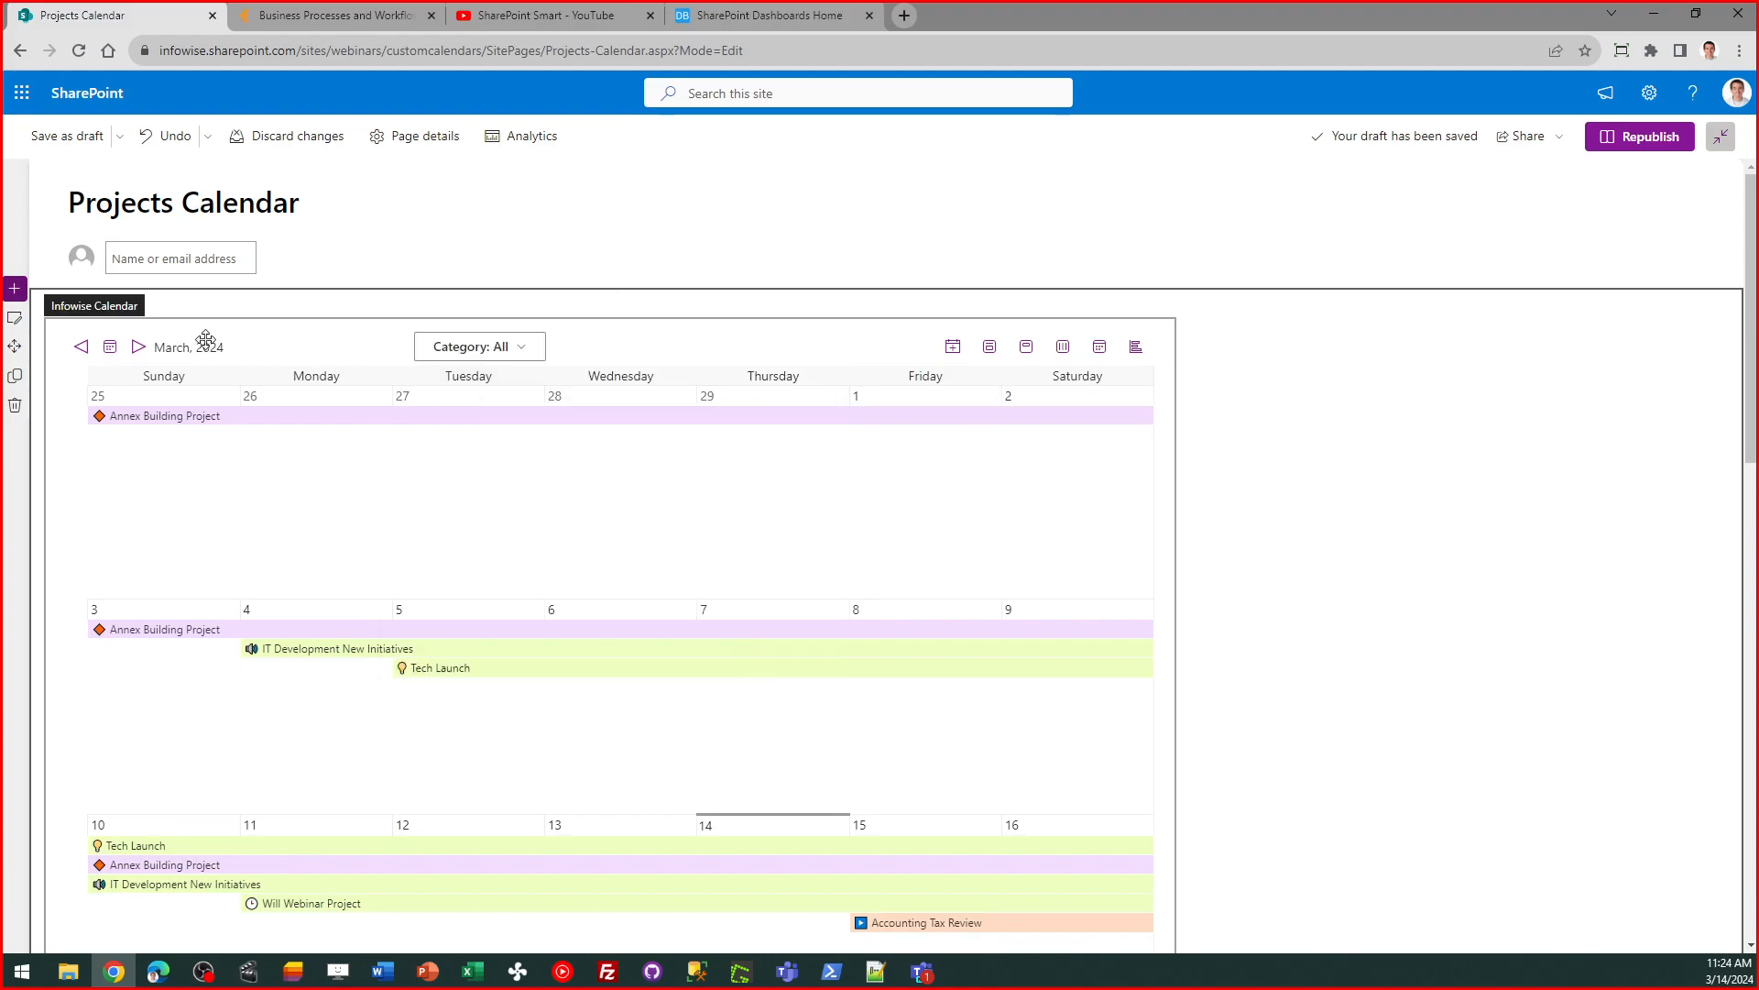
- Check which profile the Infowise Calendar web part uses, and republish the Projects Calendar page
{"action": "left_click", "coordinate": [361, 322]}
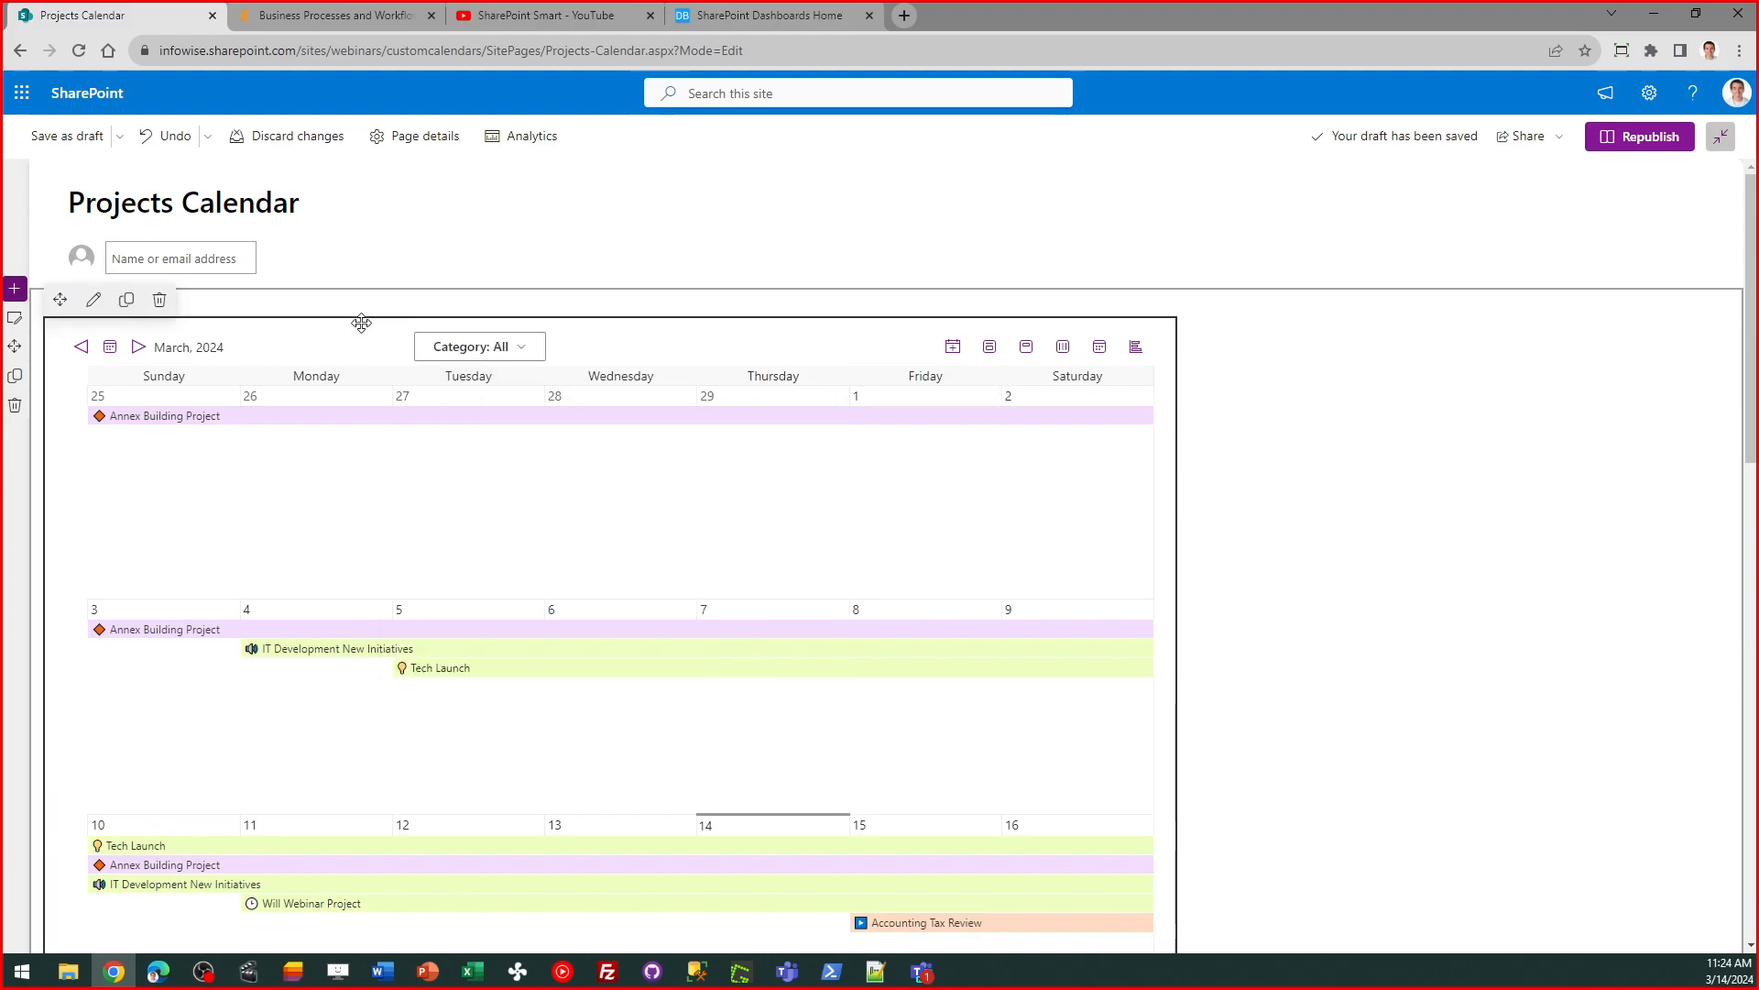
{"action": "left_click", "coordinate": [94, 300]}
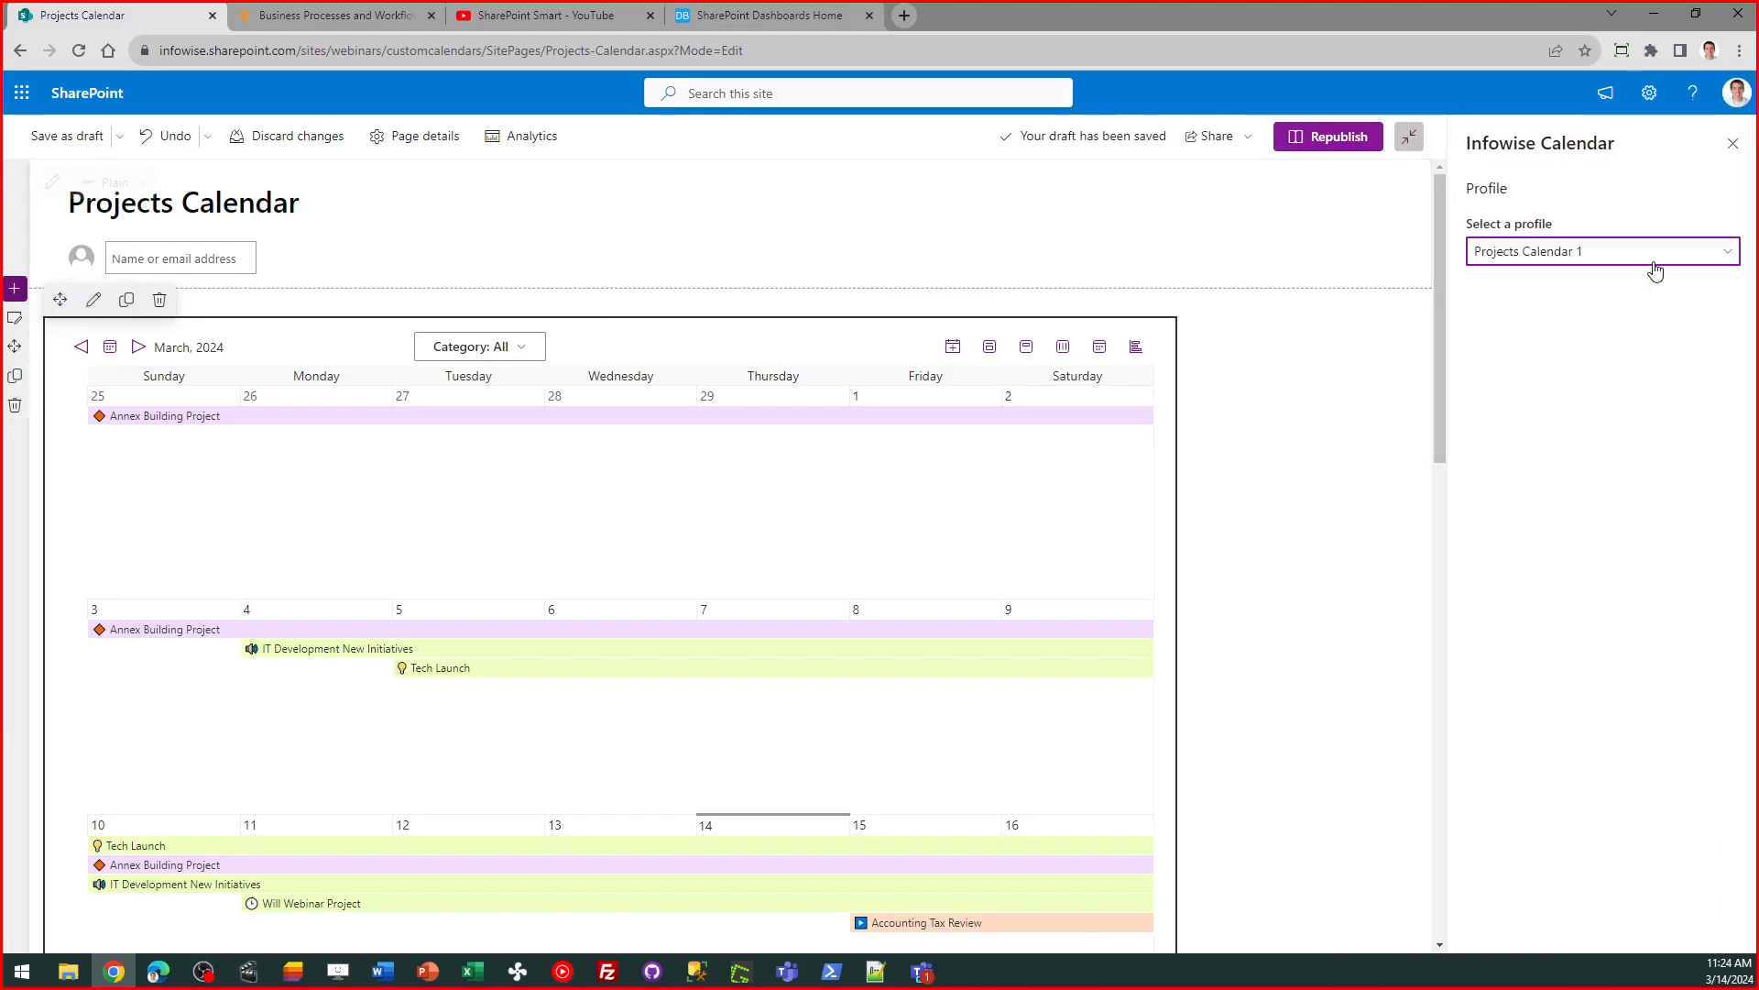
{"action": "left_click", "coordinate": [1733, 142]}
{"action": "left_click", "coordinate": [1655, 138]}
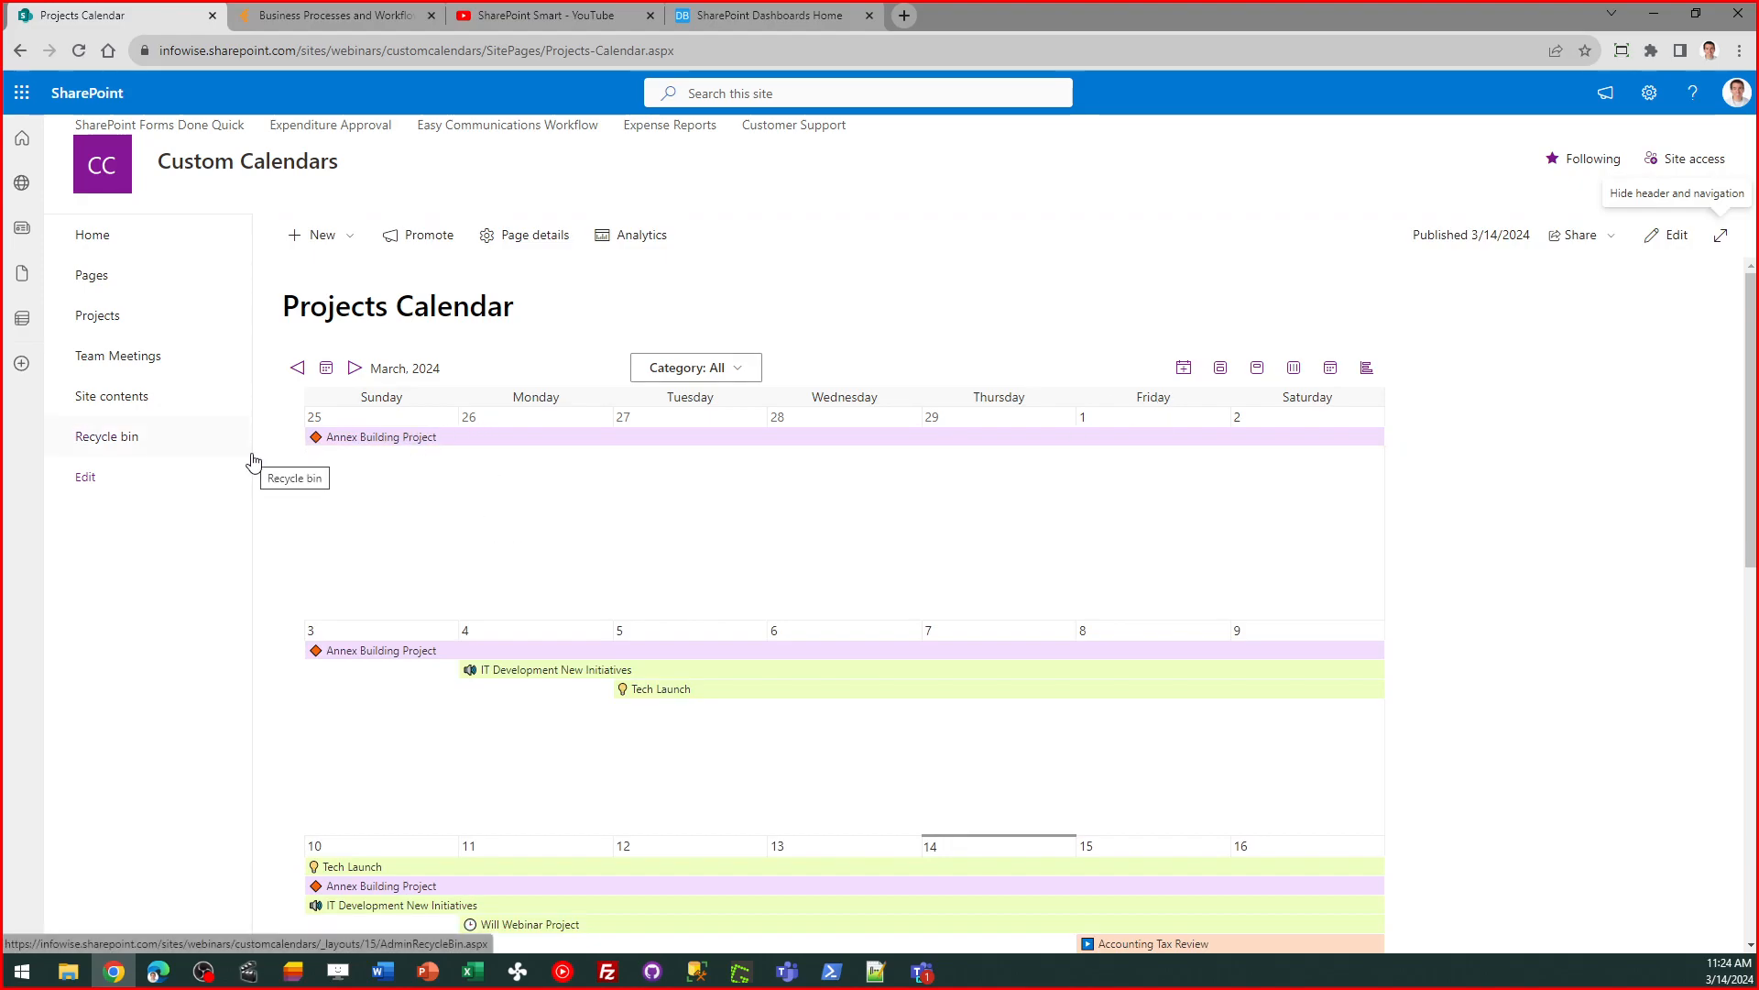
- Open the Ultimate Forms design page of the Team Meetings list and display its alerts
{"action": "left_click", "coordinate": [111, 359]}
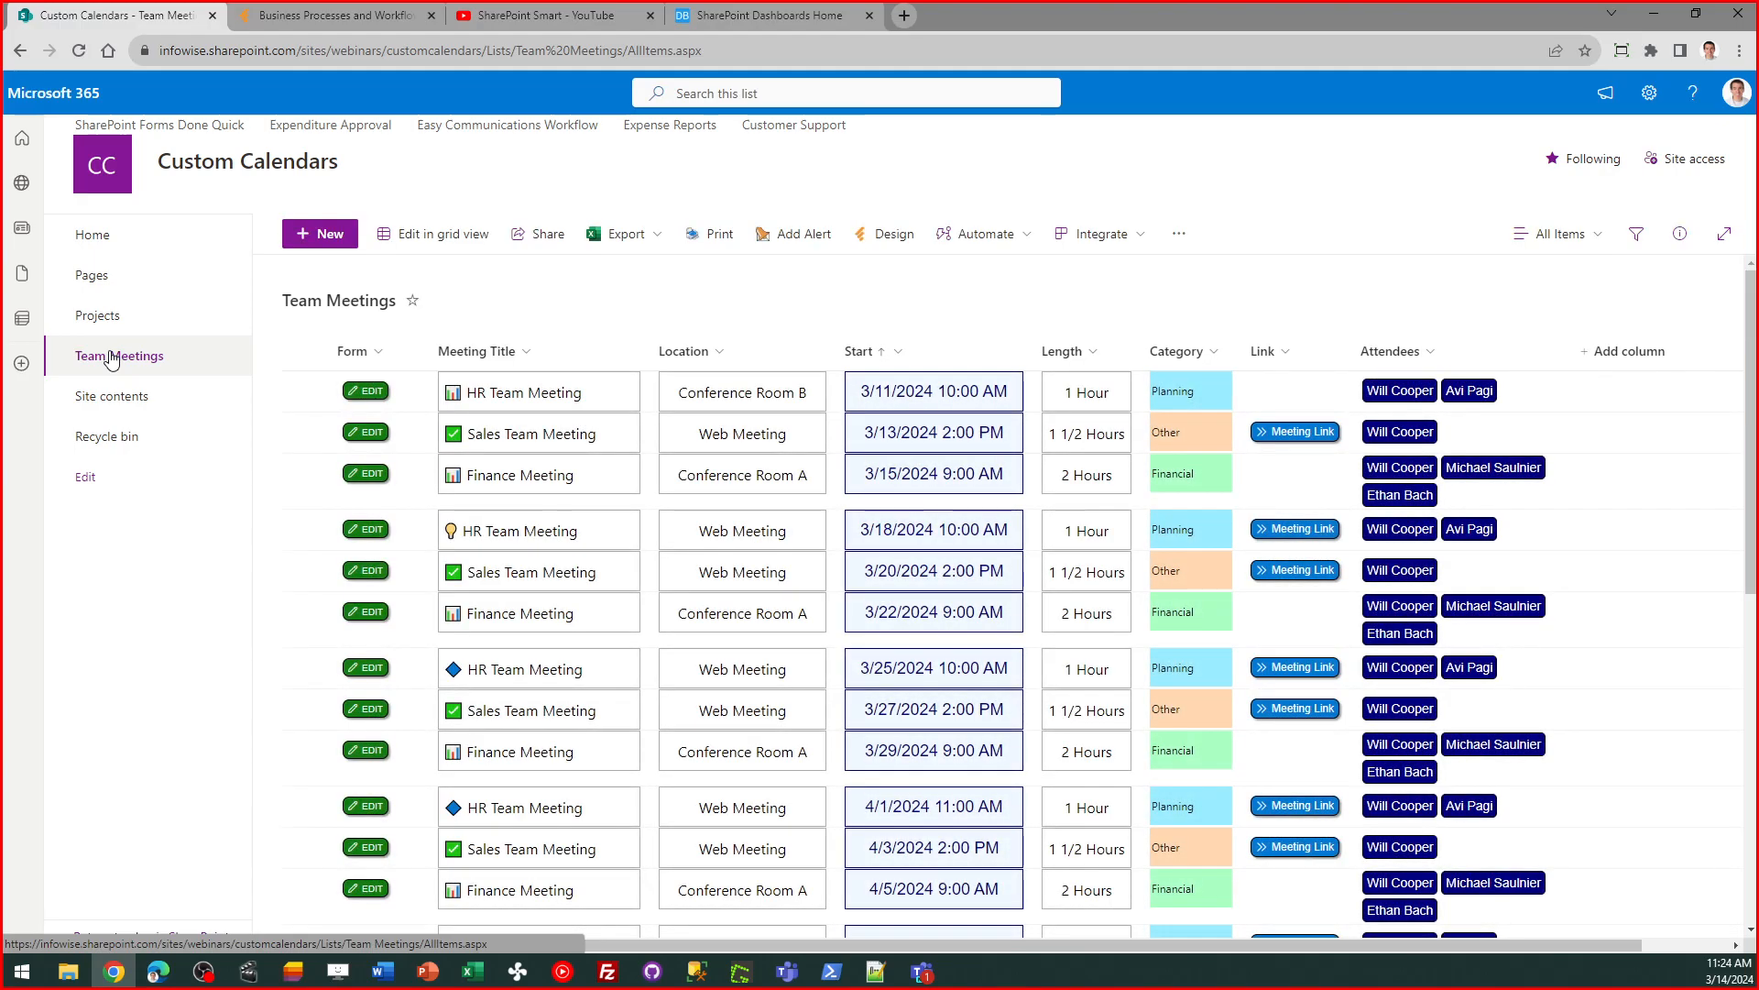
{"action": "left_click", "coordinate": [884, 234]}
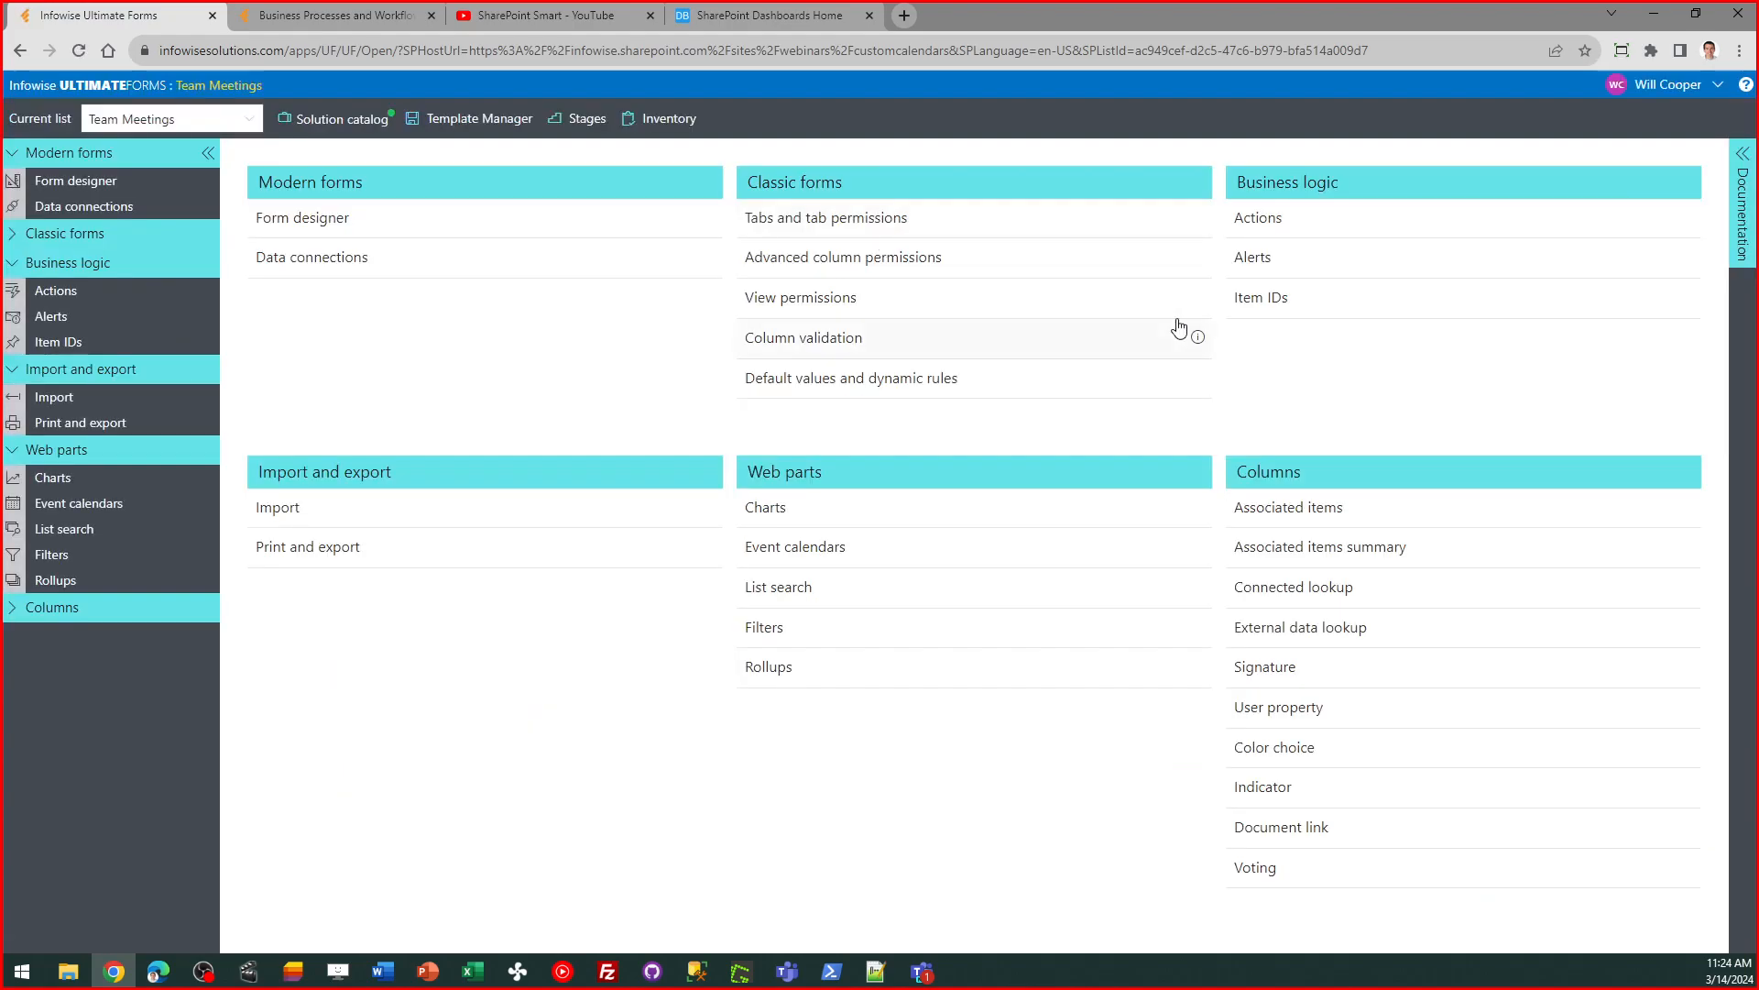
{"action": "left_click", "coordinate": [1248, 261]}
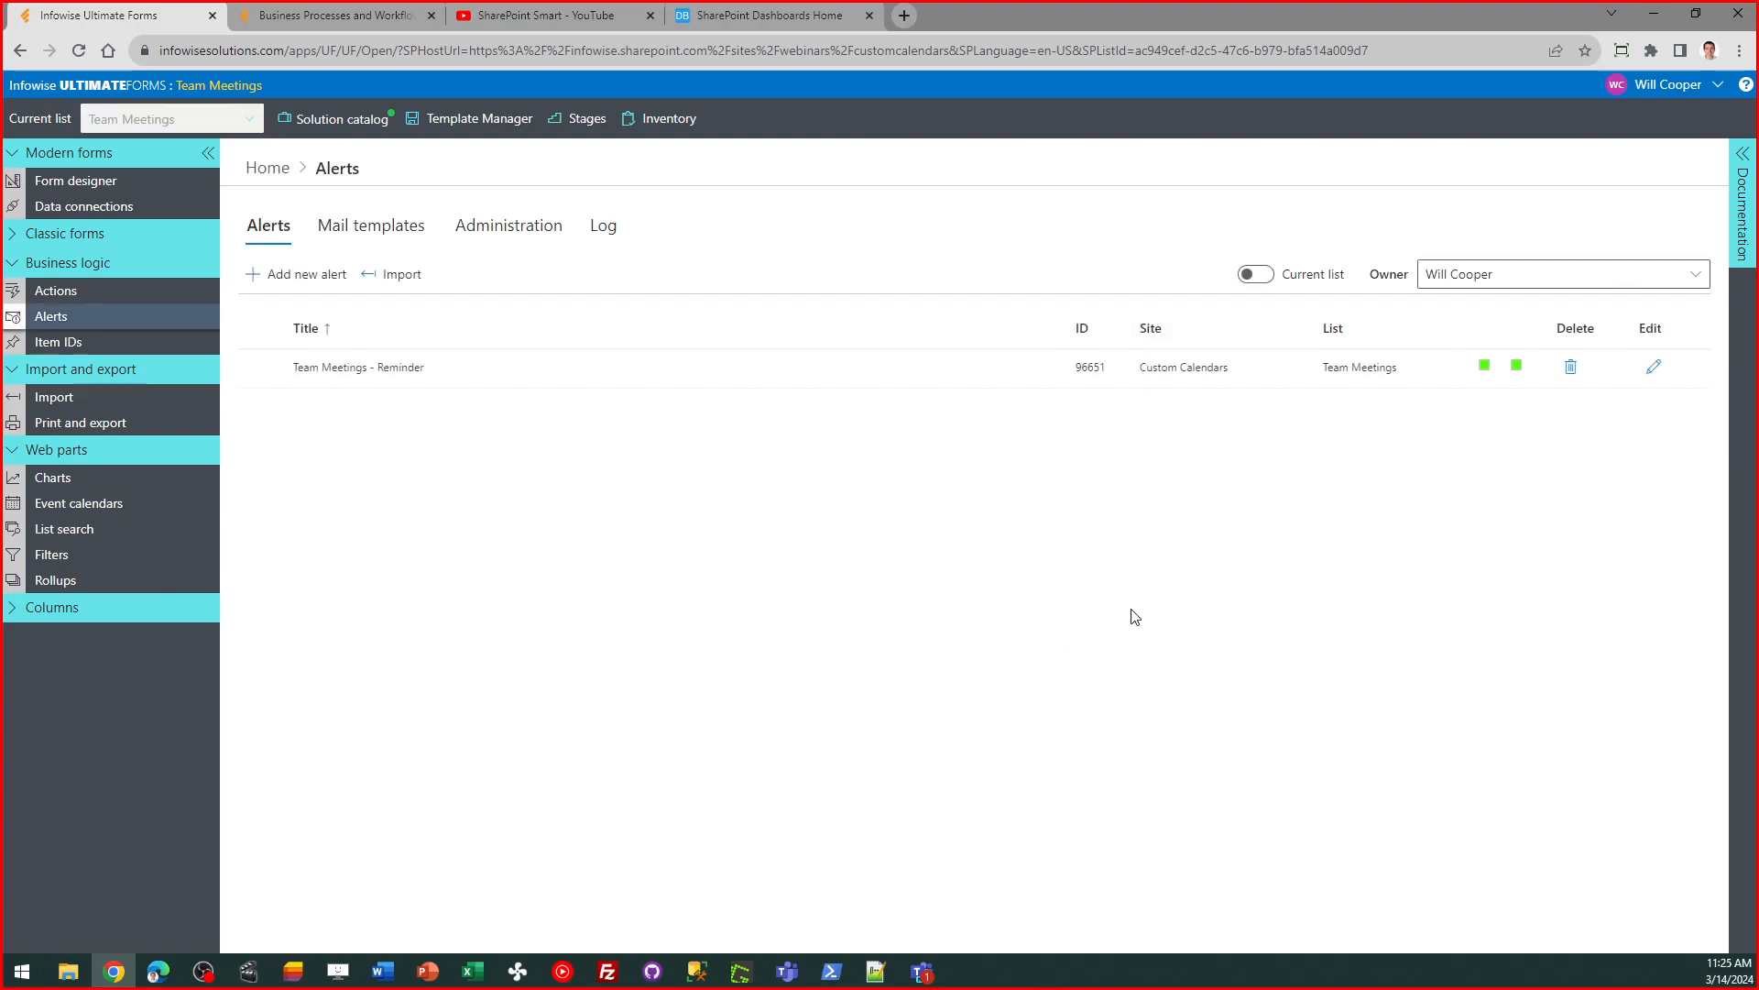
- Examine the recipients, date-based trigger and mail template of the Team Meetings - Reminder alert, and cancel without changes
{"action": "left_click", "coordinate": [1655, 368]}
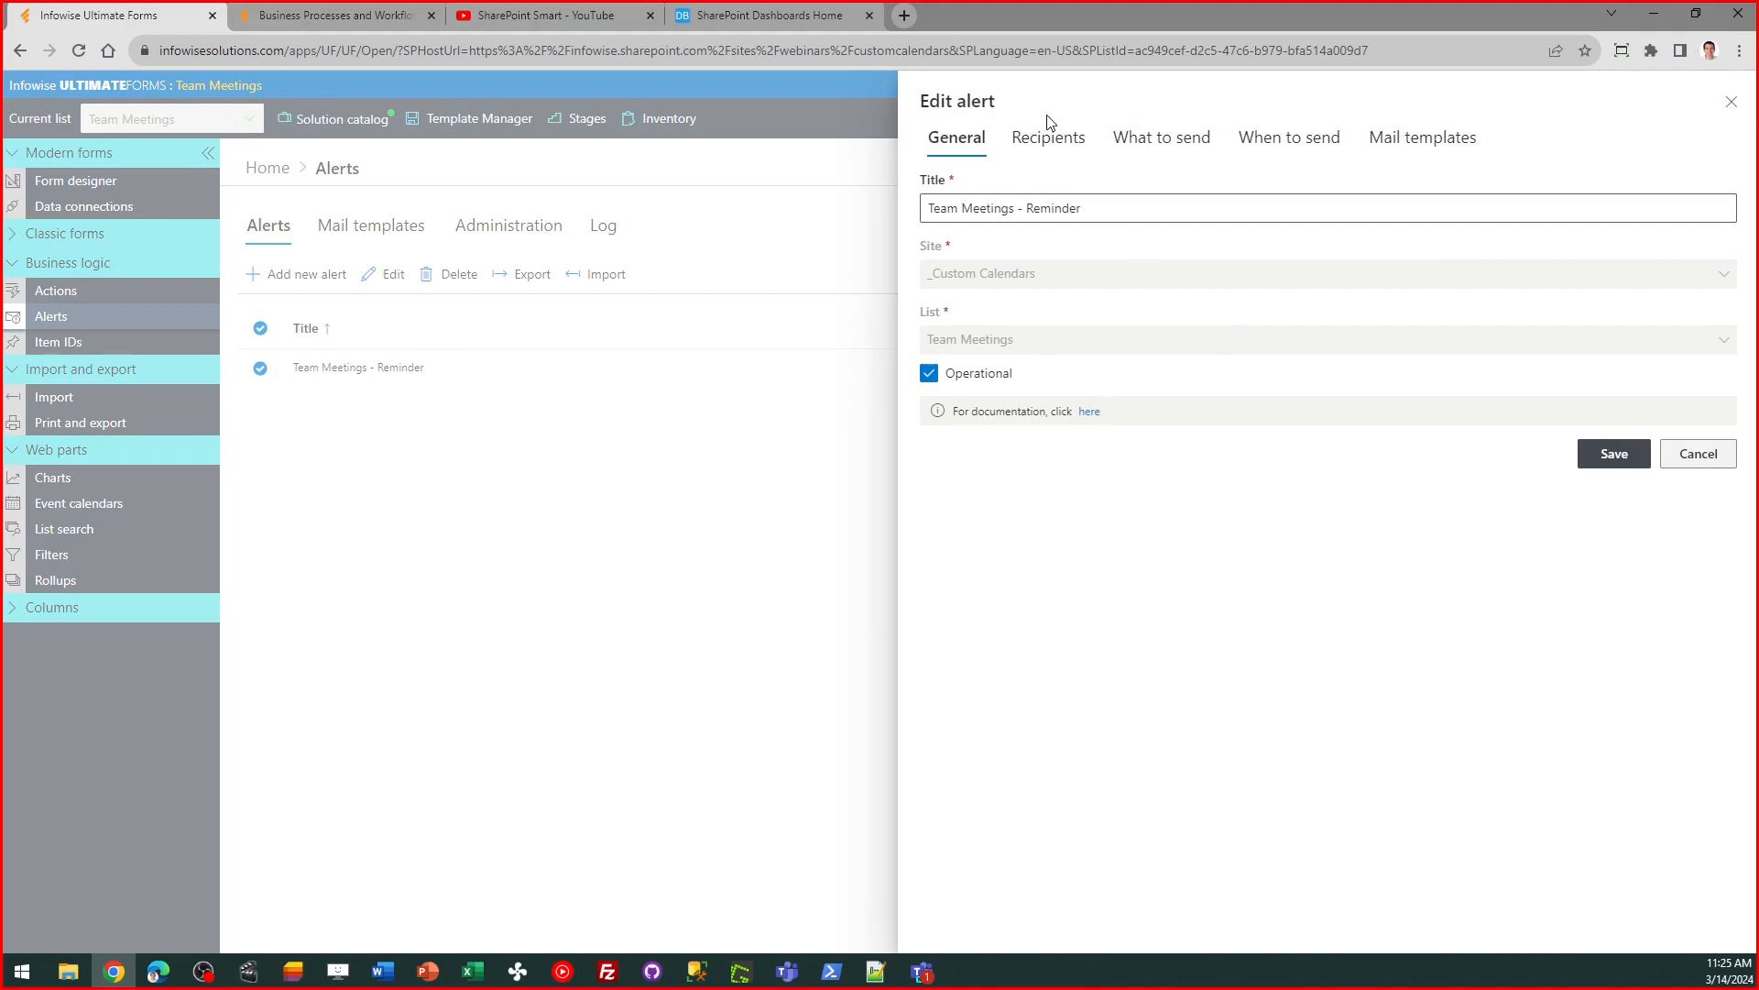
{"action": "left_click", "coordinate": [1048, 137]}
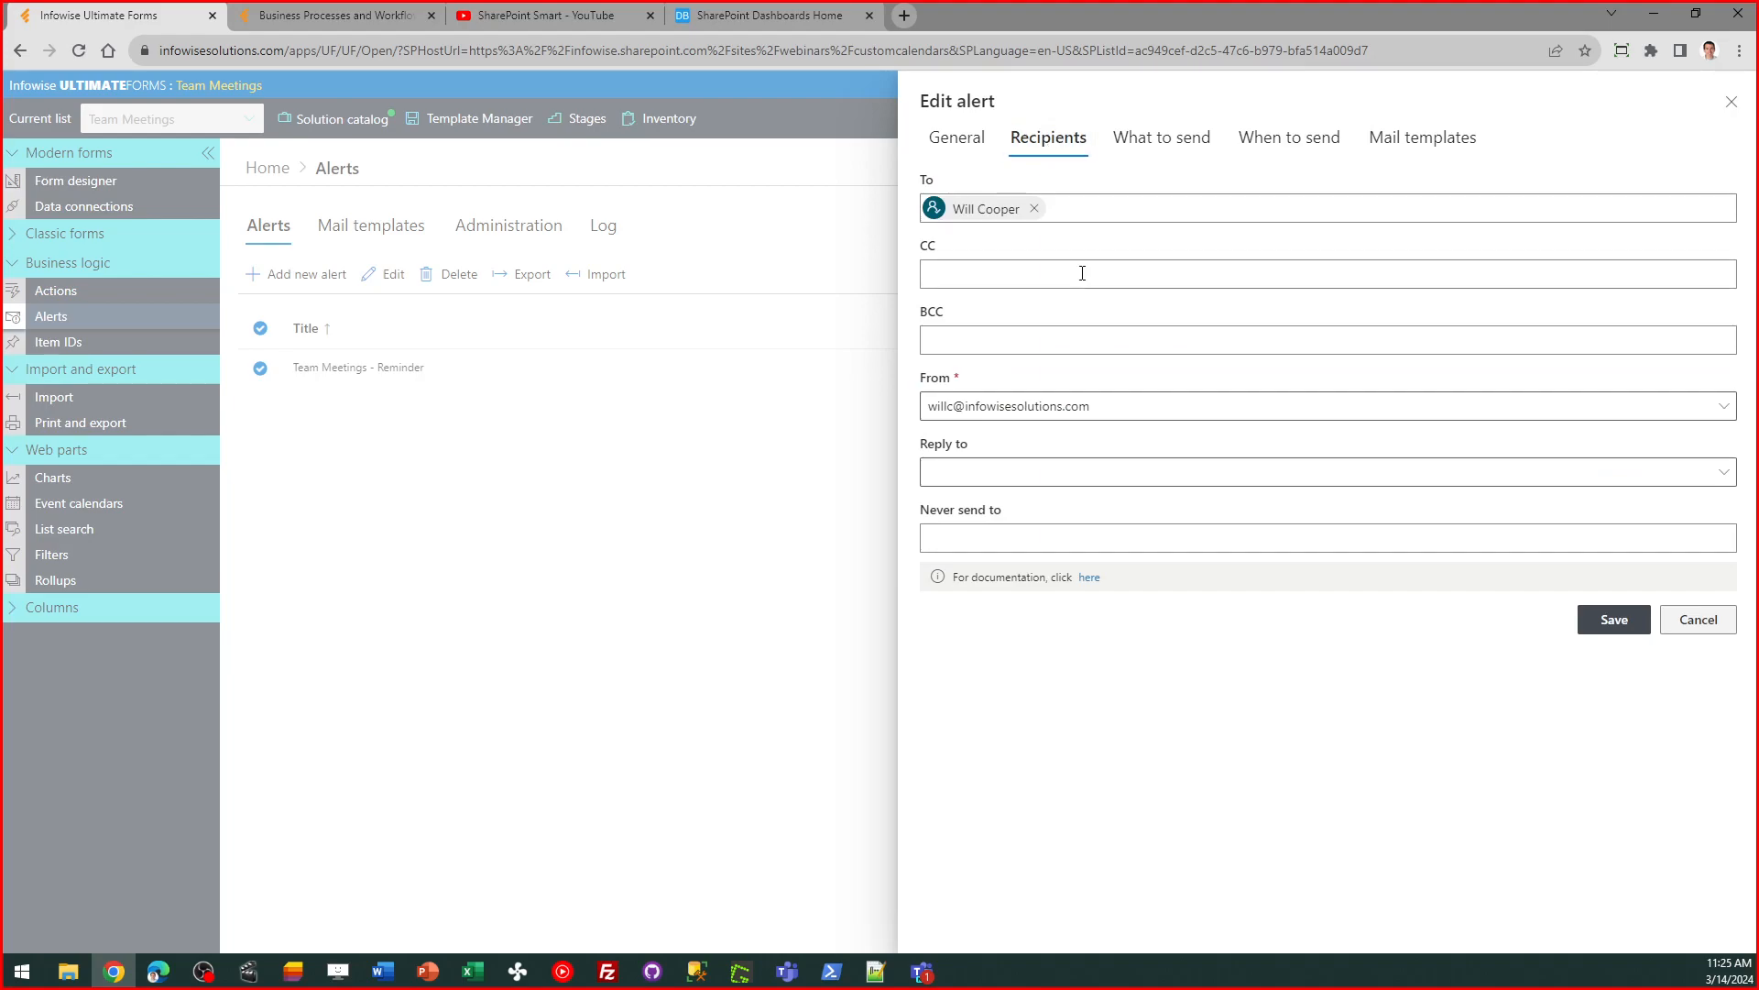
{"action": "left_click", "coordinate": [1162, 137]}
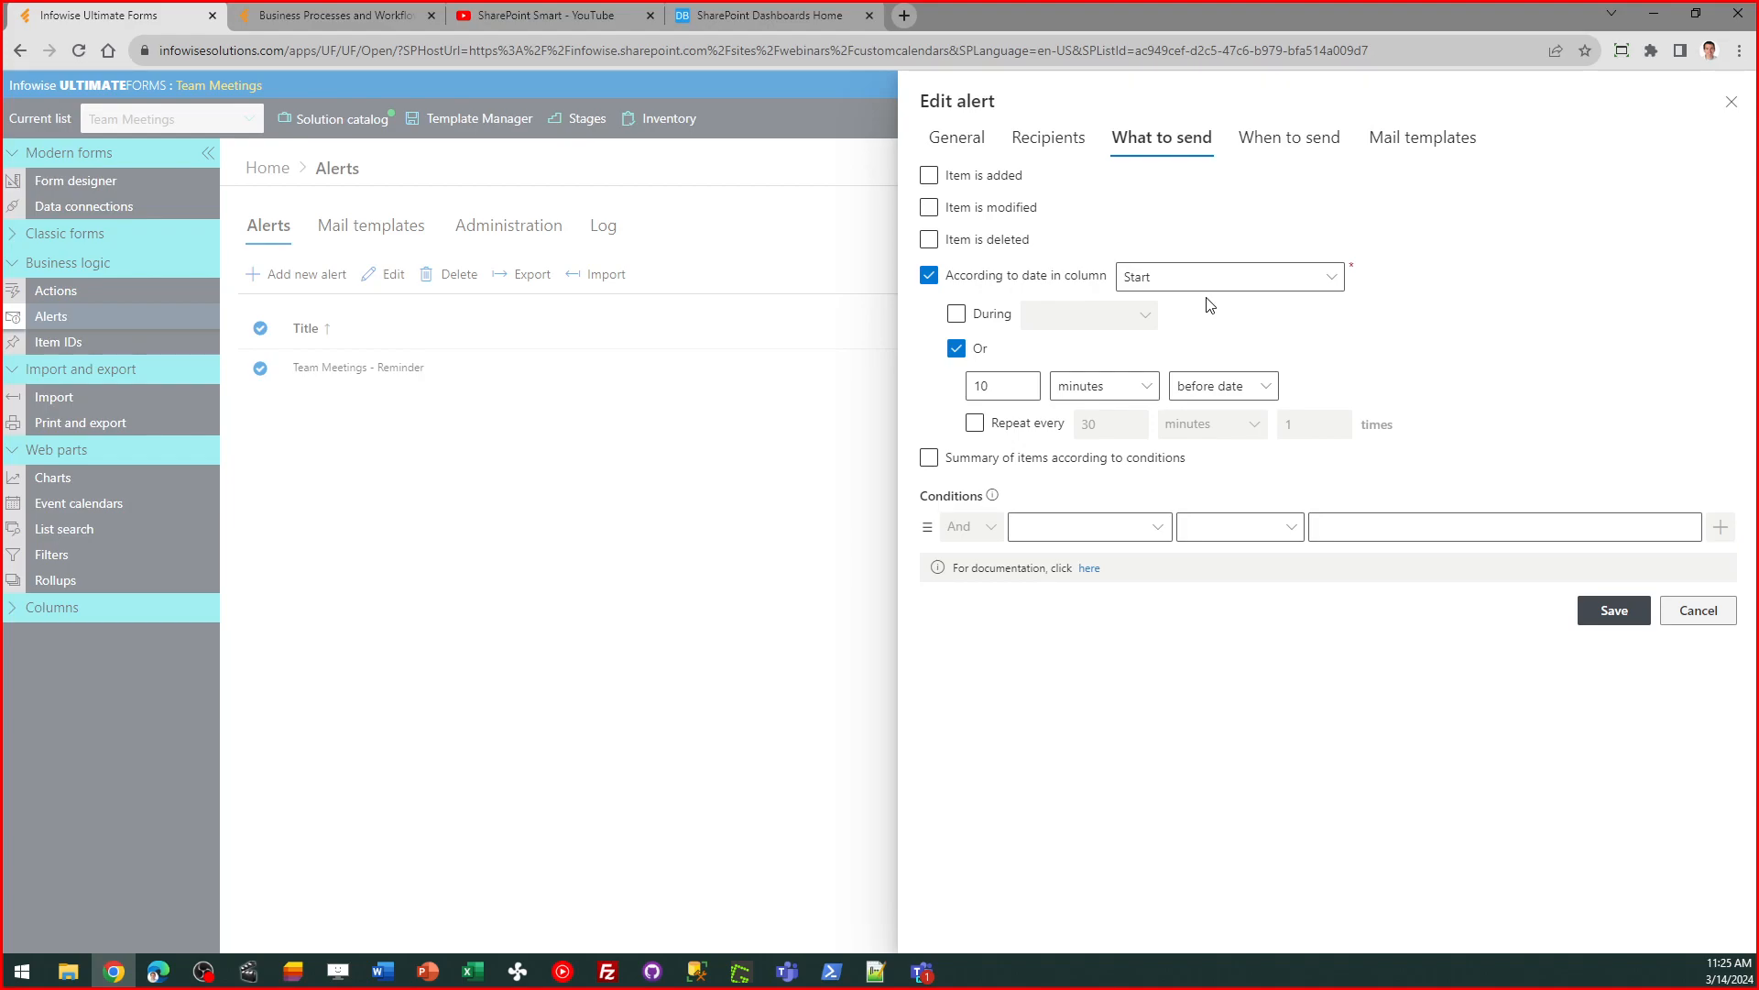
{"action": "left_click", "coordinate": [1402, 144]}
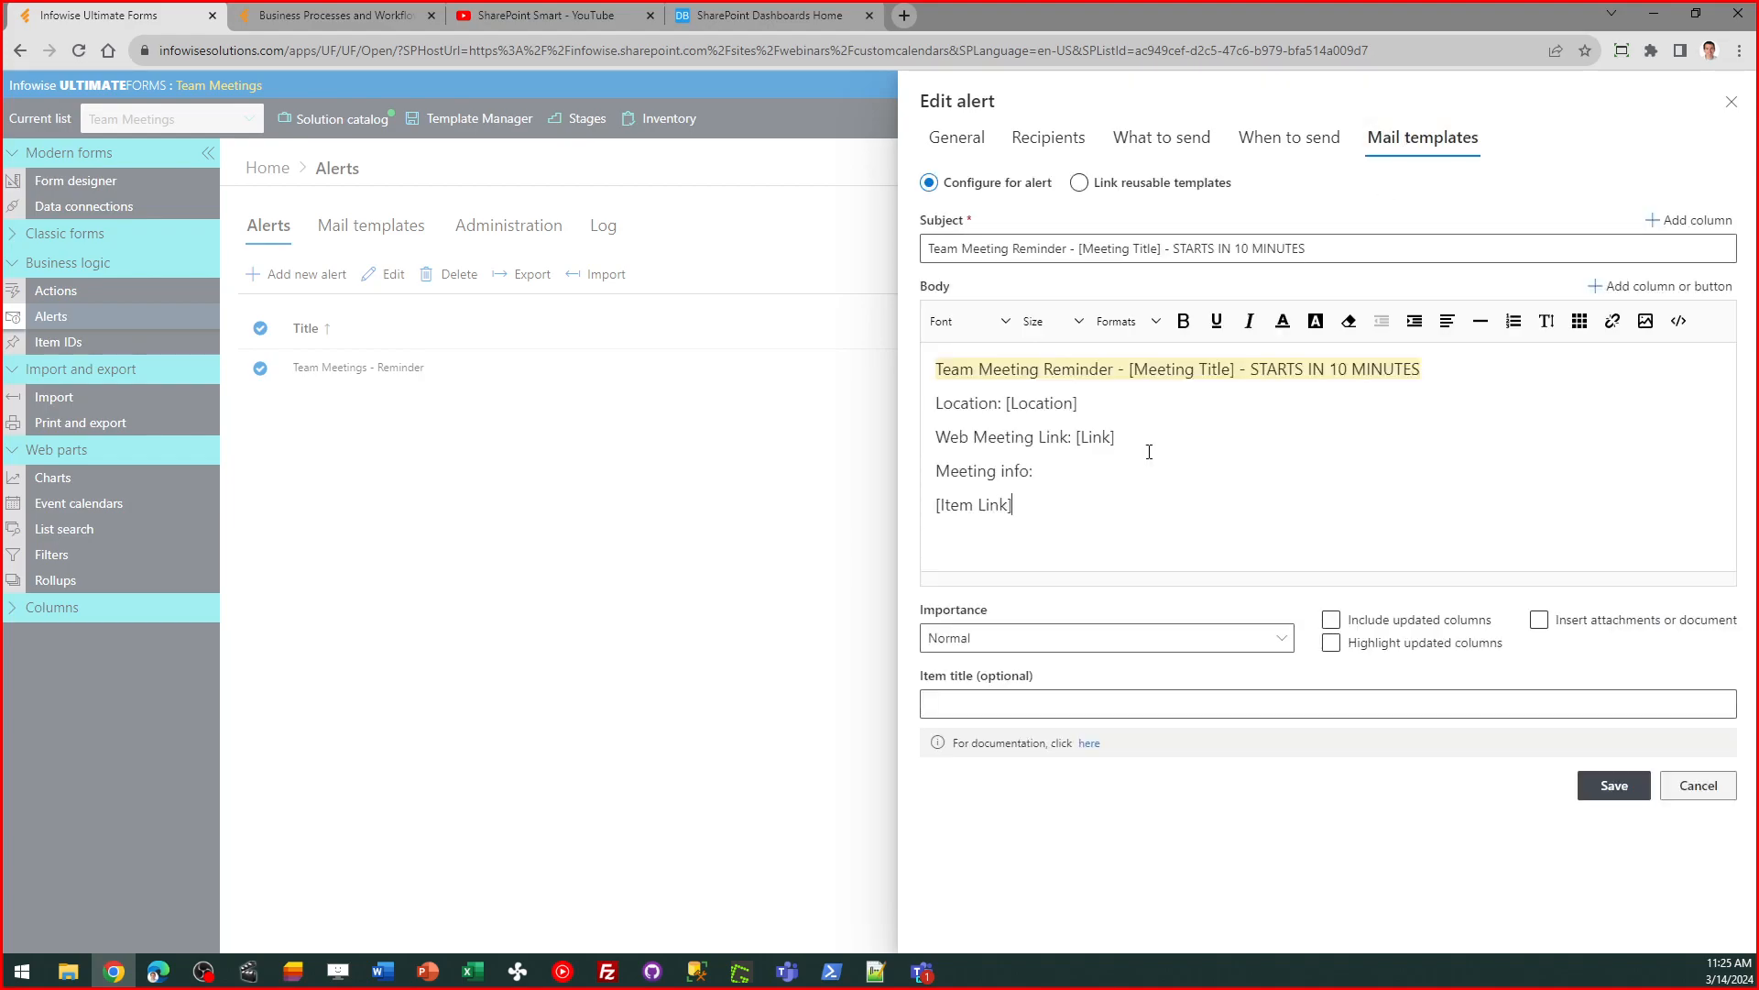
{"action": "left_click_drag", "start_coordinate": [1444, 369], "coordinate": [925, 369]}
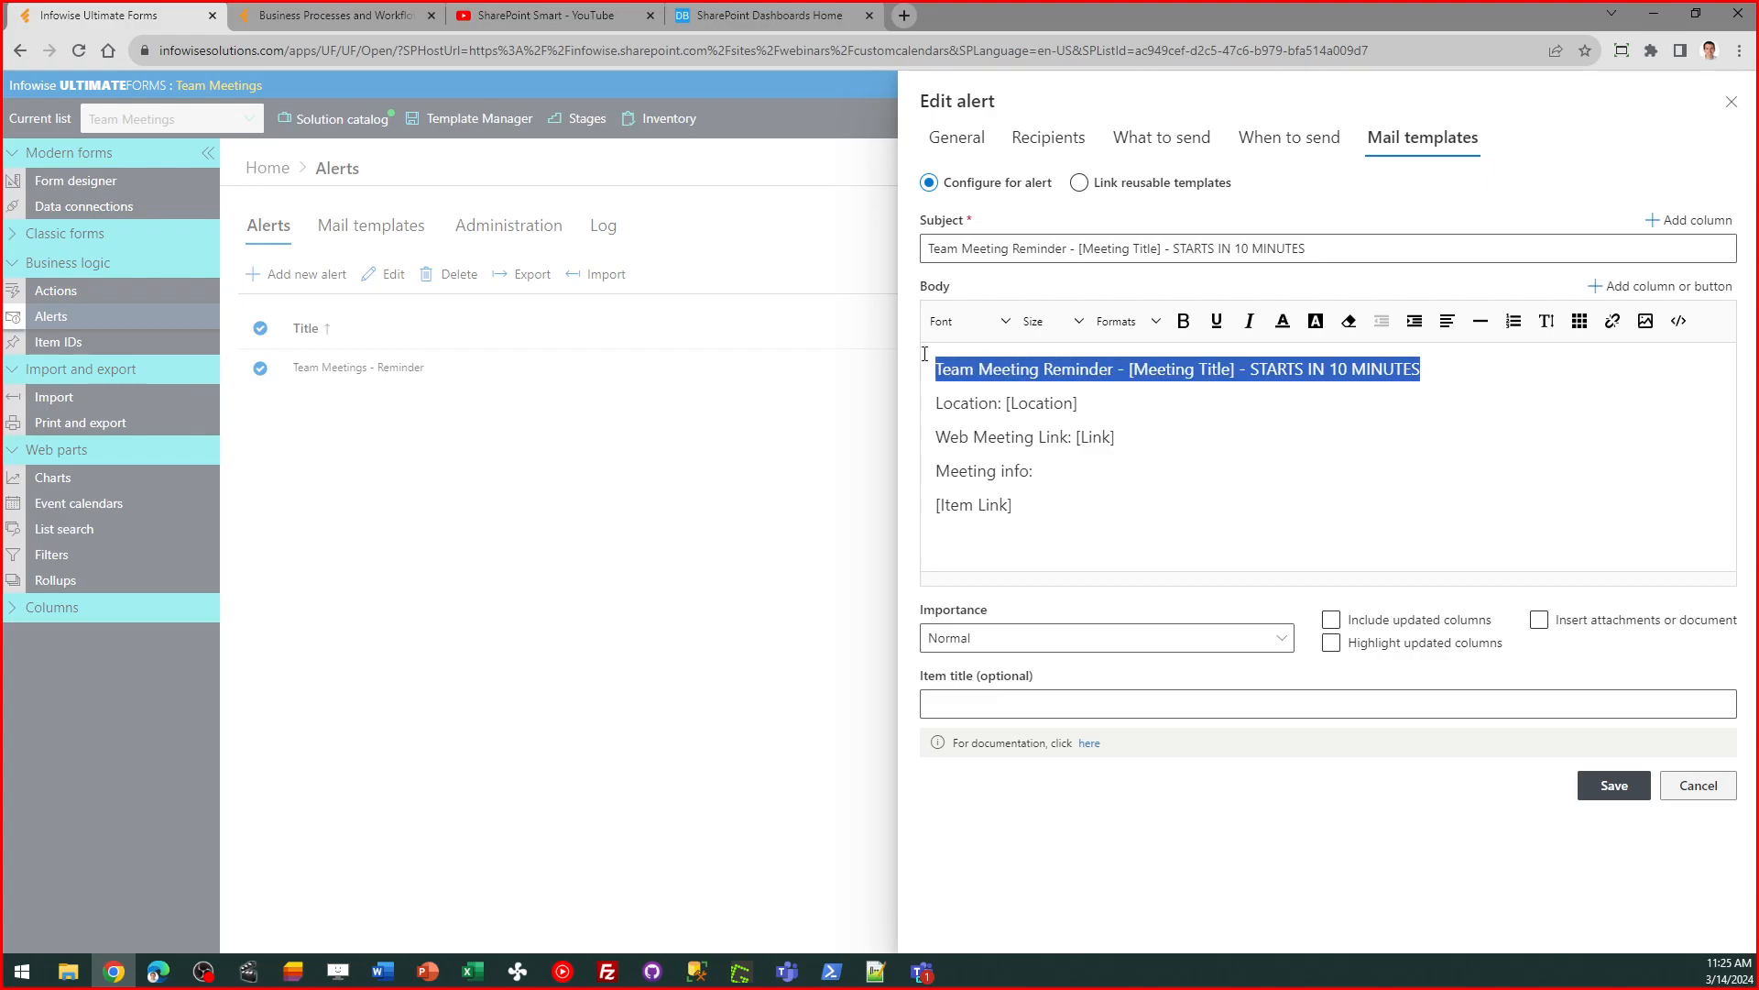
{"action": "left_click", "coordinate": [1299, 453]}
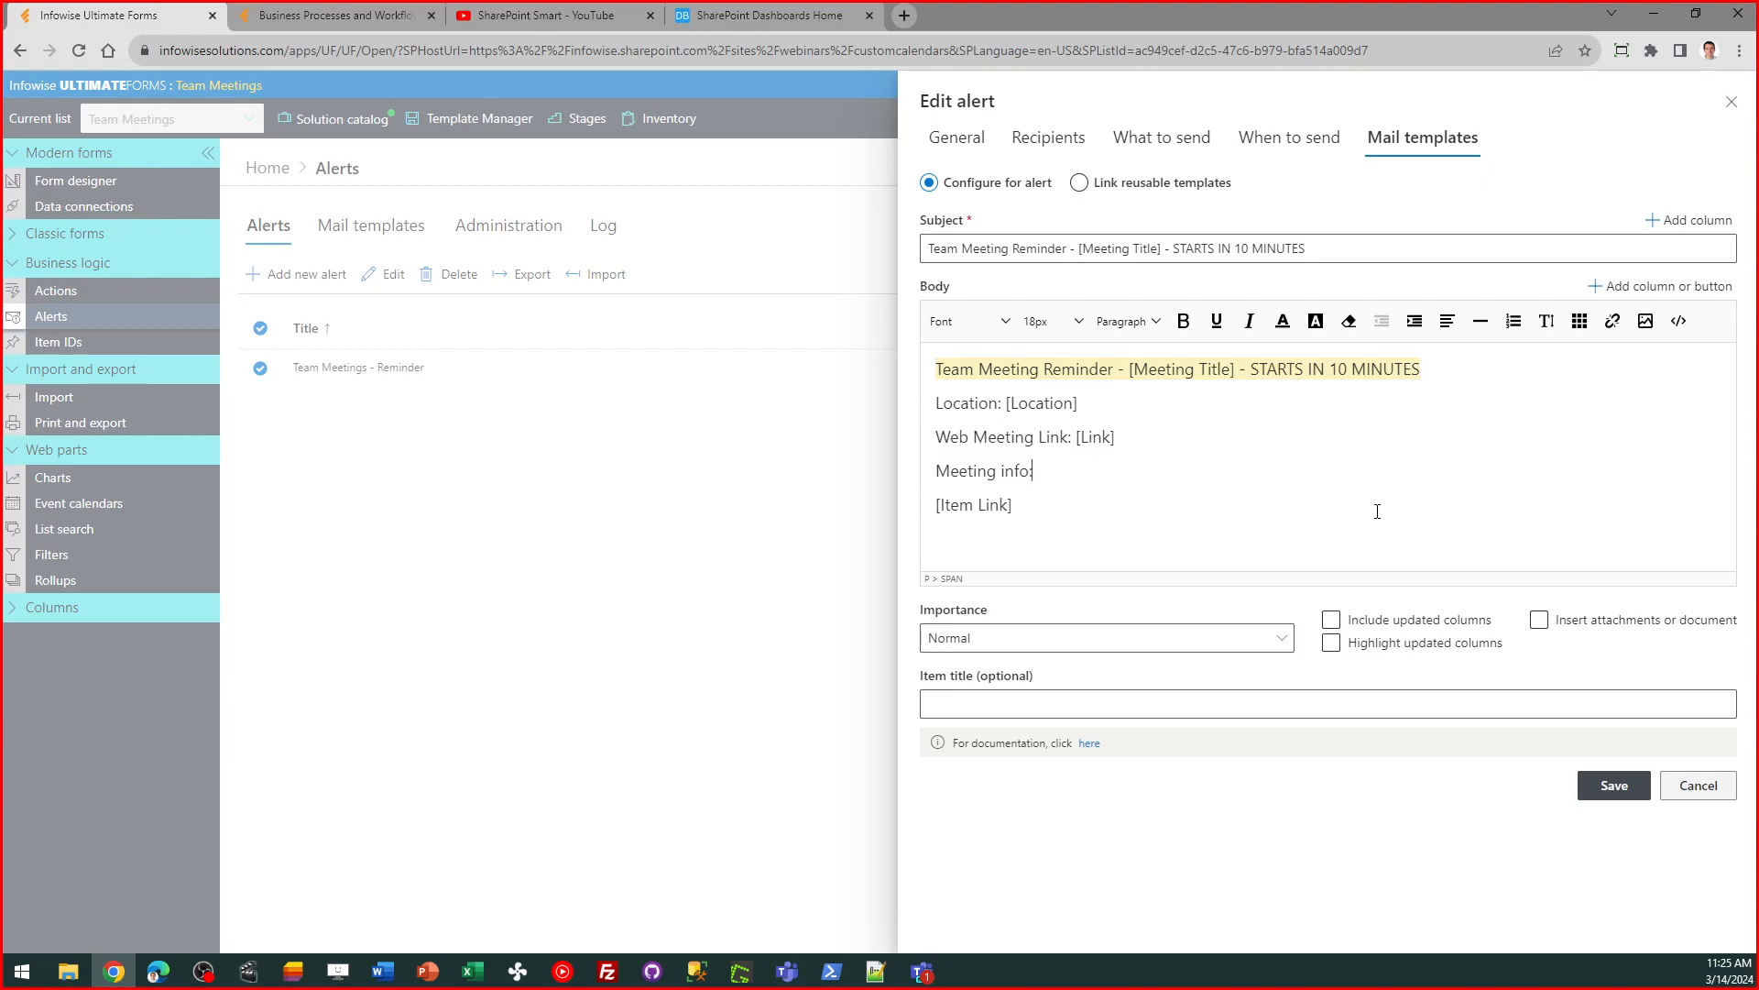
{"action": "left_click", "coordinate": [1676, 790]}
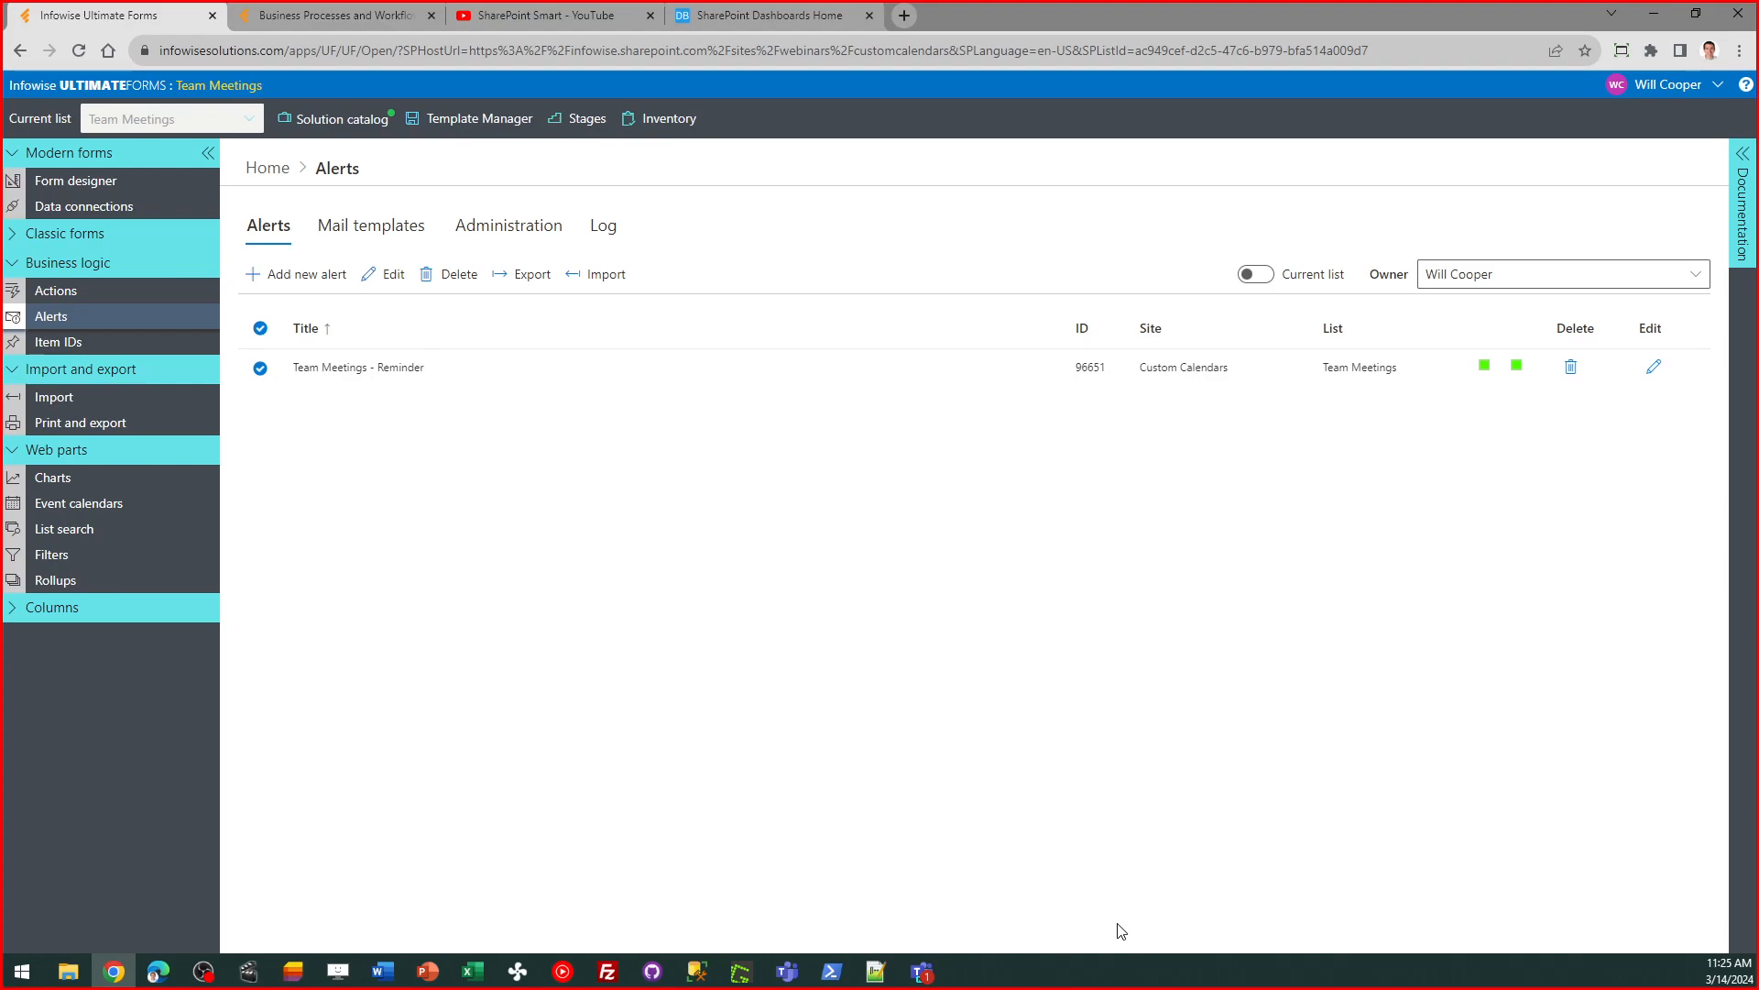
- Open the Team Meetings list's actions, view the types available for a new action, and cancel without creating one
{"action": "left_click", "coordinate": [280, 170]}
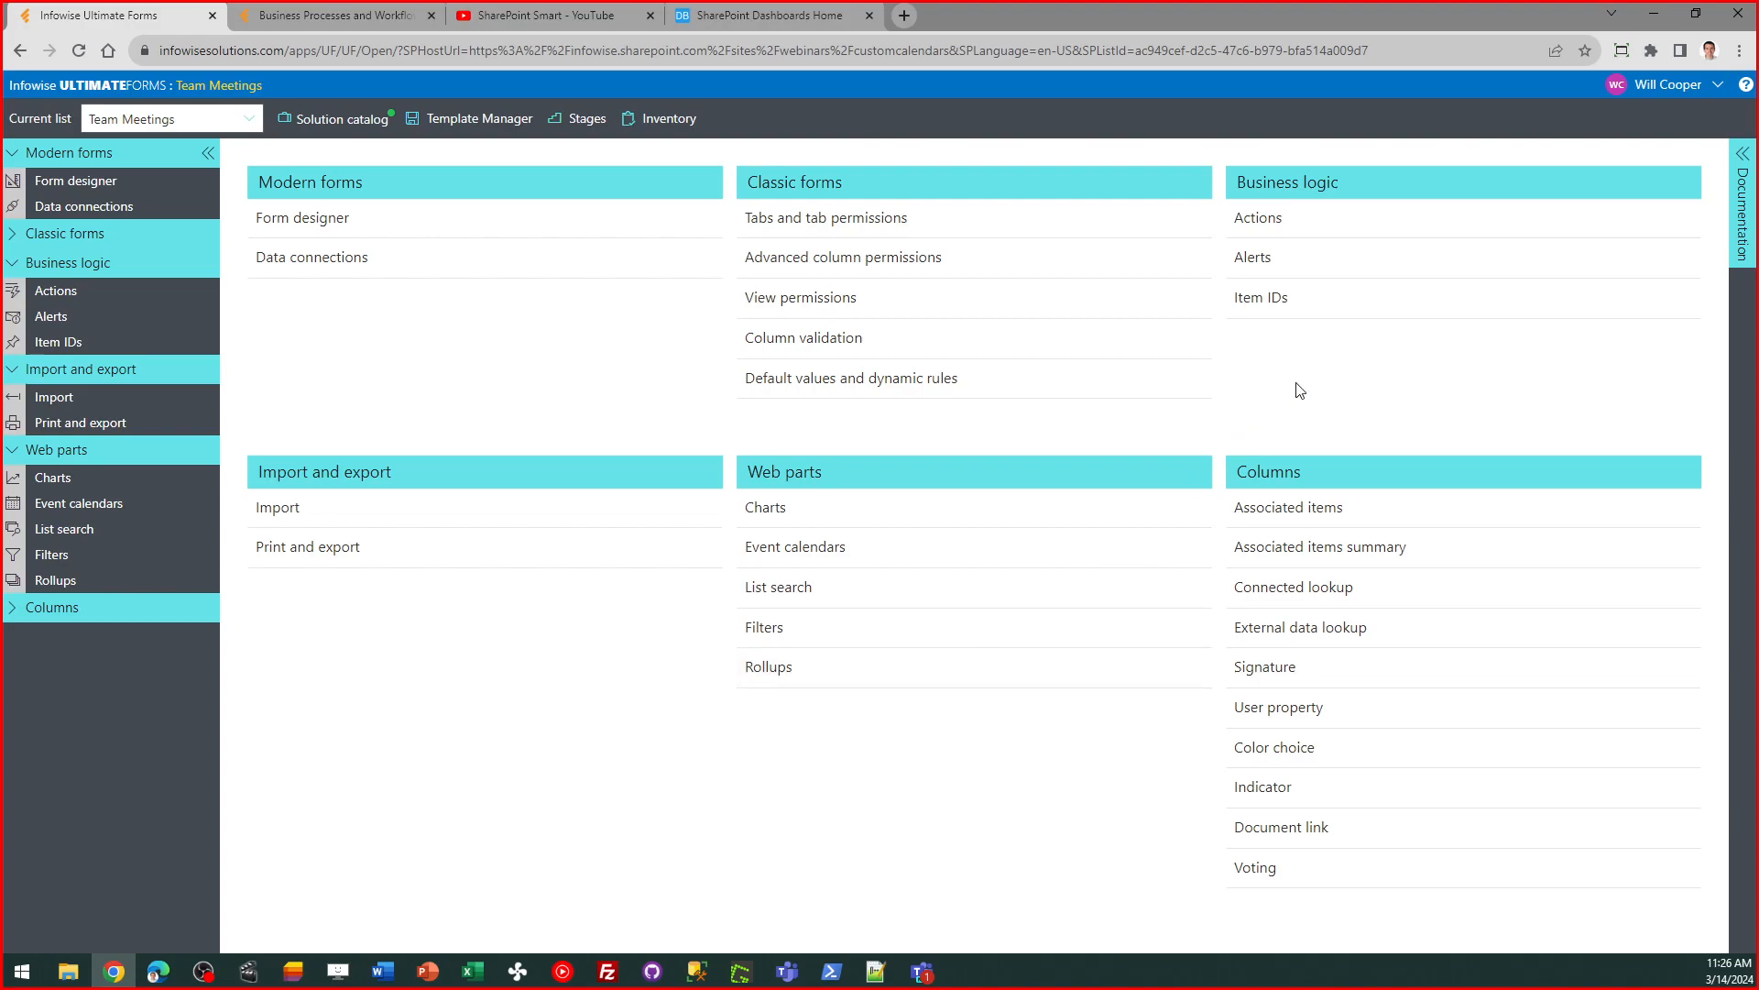
{"action": "left_click", "coordinate": [1284, 233]}
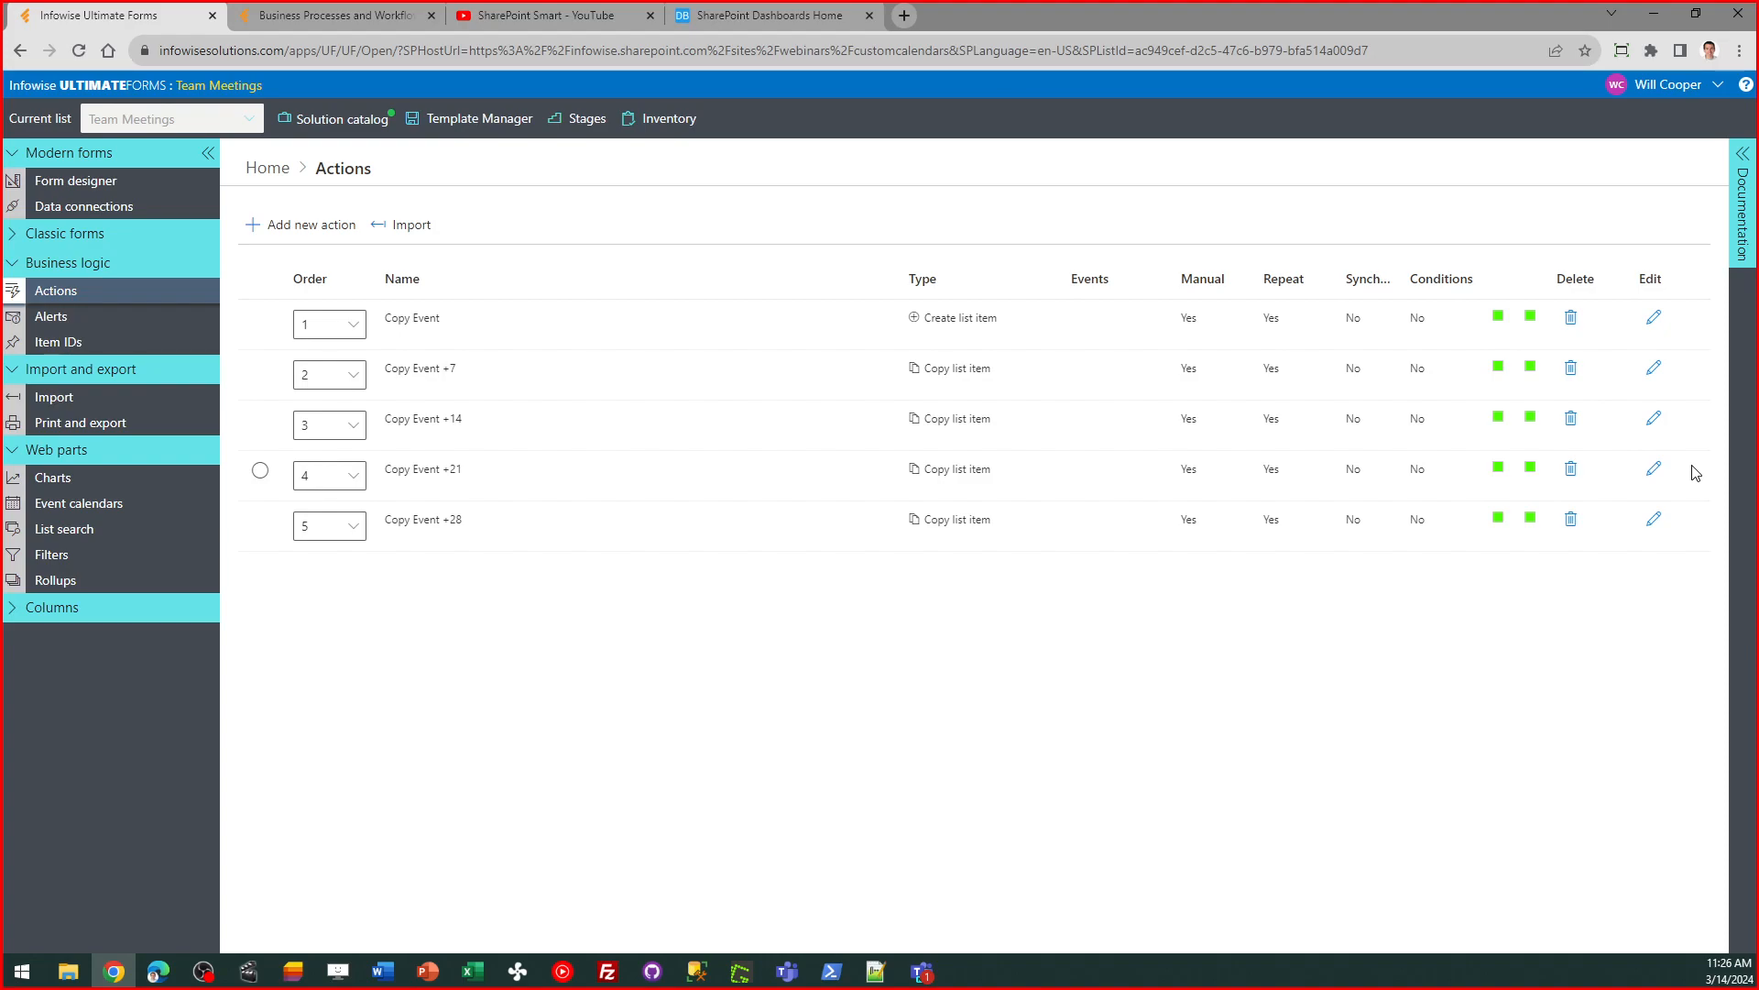
{"action": "left_click", "coordinate": [289, 220]}
{"action": "left_click", "coordinate": [1038, 209]}
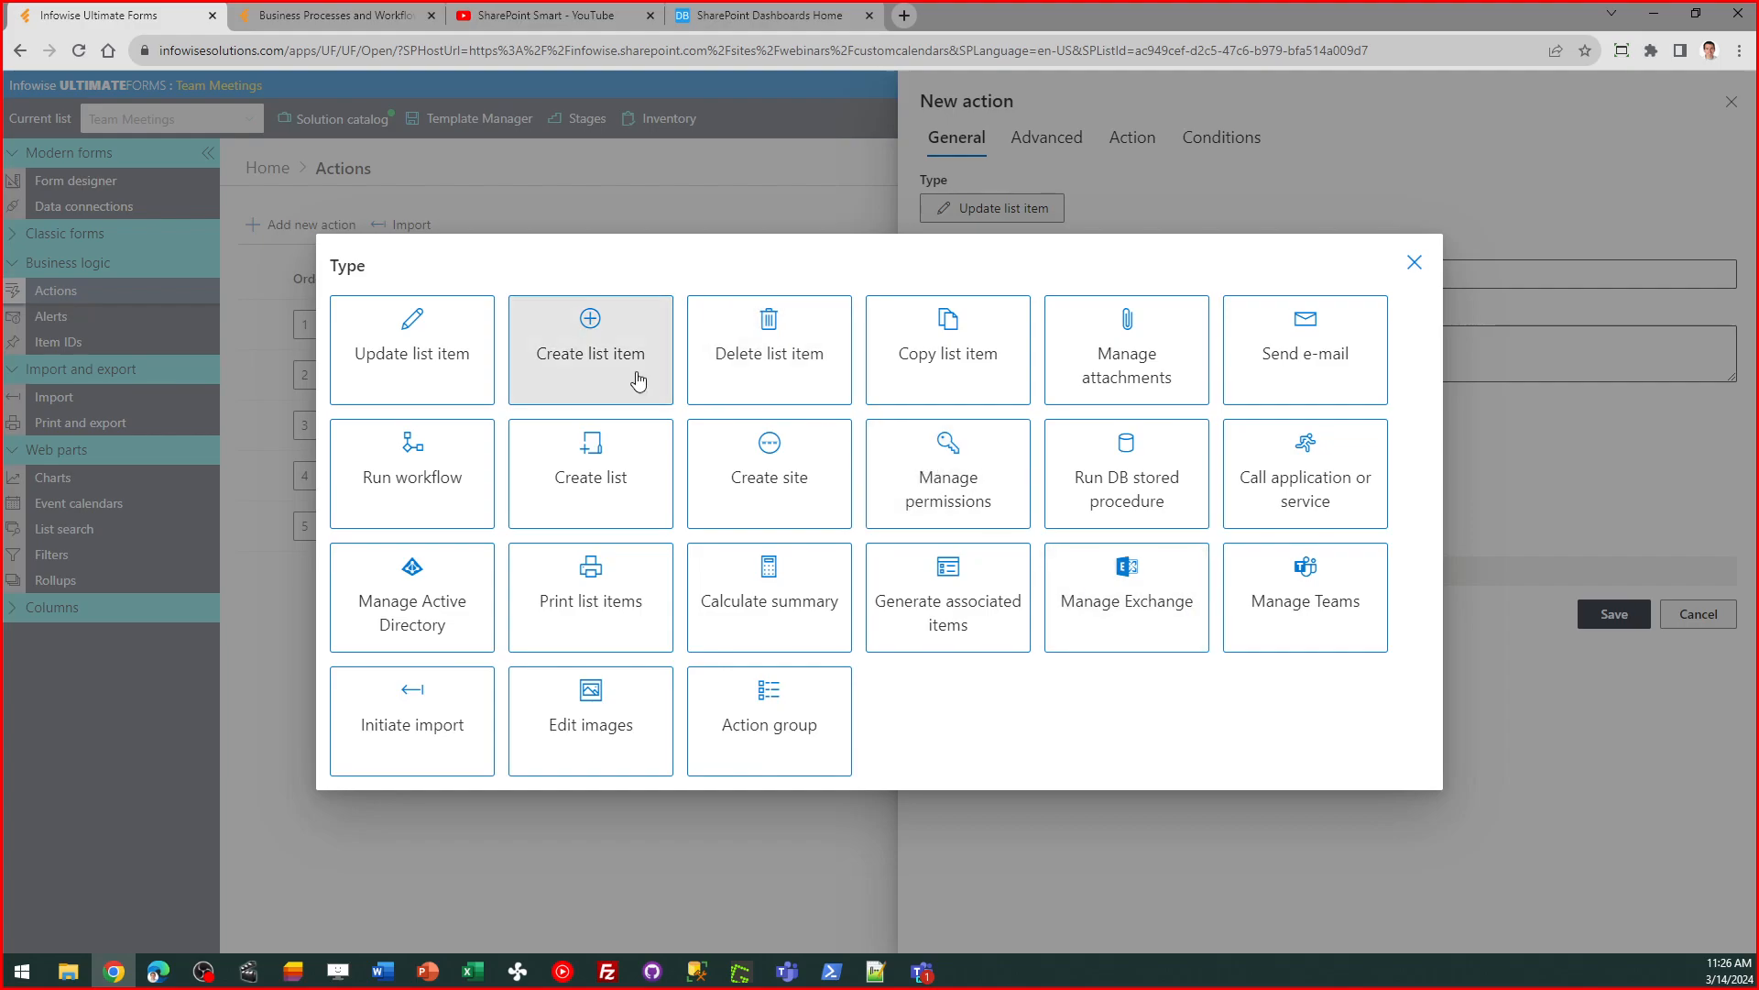
{"action": "left_click", "coordinate": [1415, 268]}
{"action": "left_click", "coordinate": [1693, 614]}
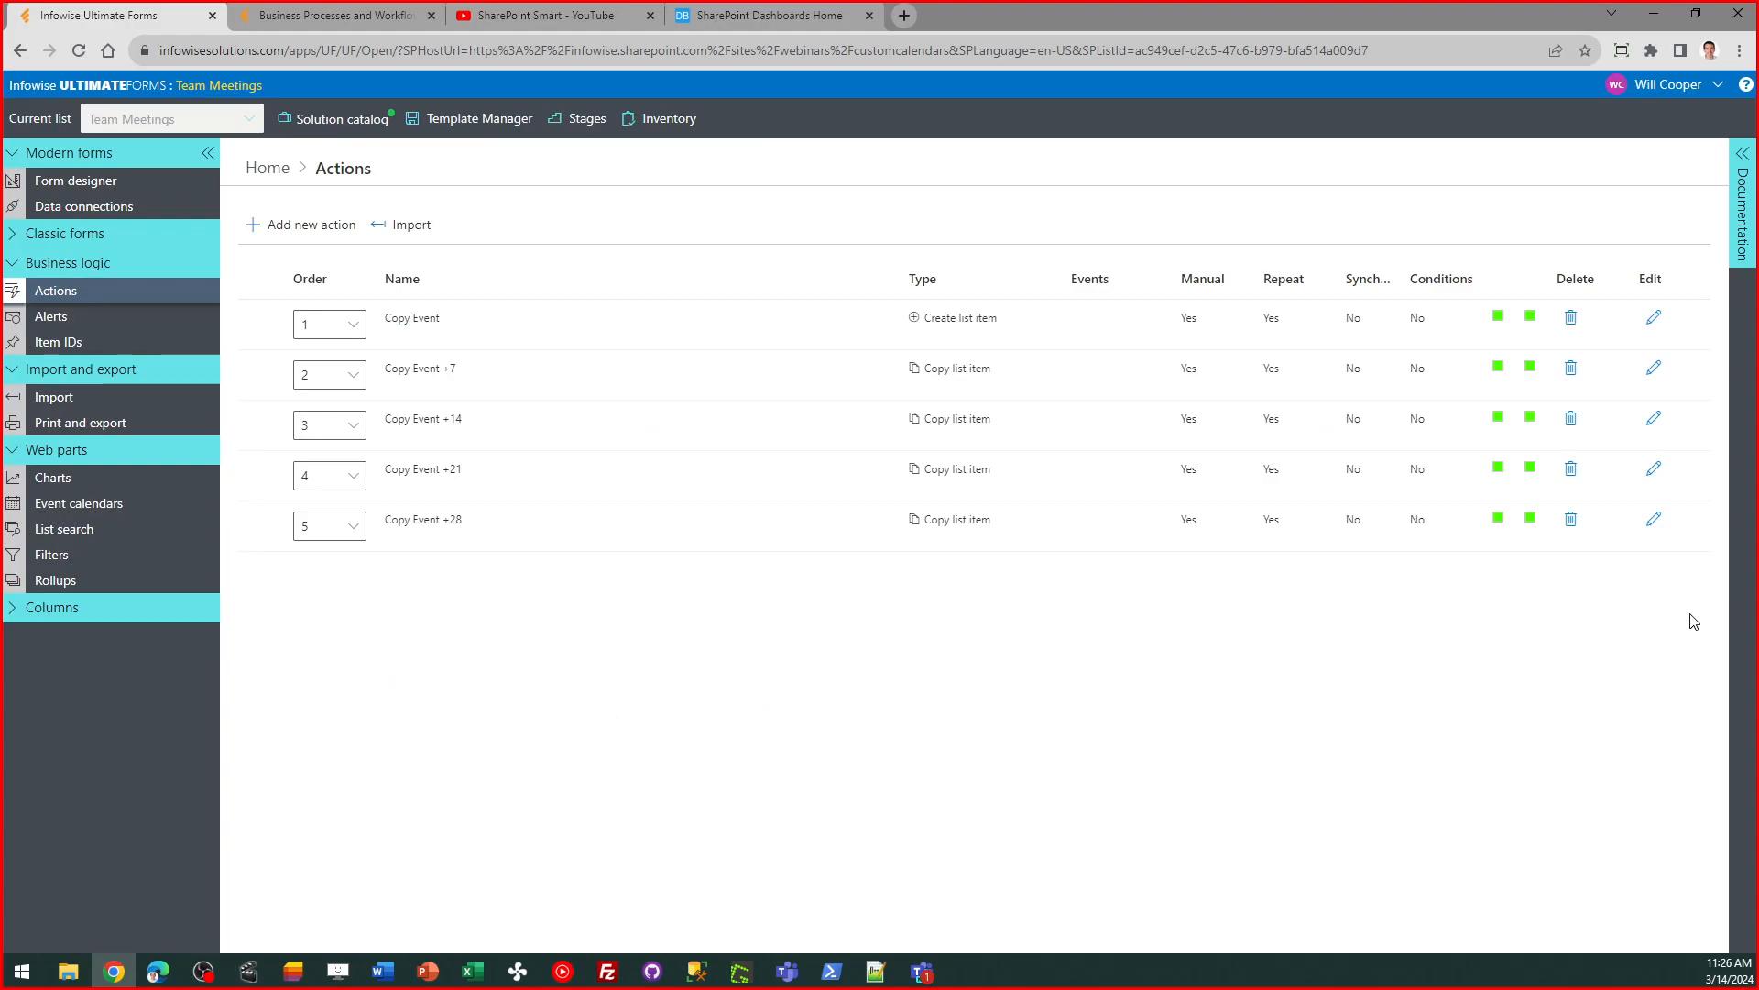
- Examine the general, advanced and source-target settings of the Copy Event +7 action, cancel without changes and clear its selection
{"action": "left_click", "coordinate": [1654, 369]}
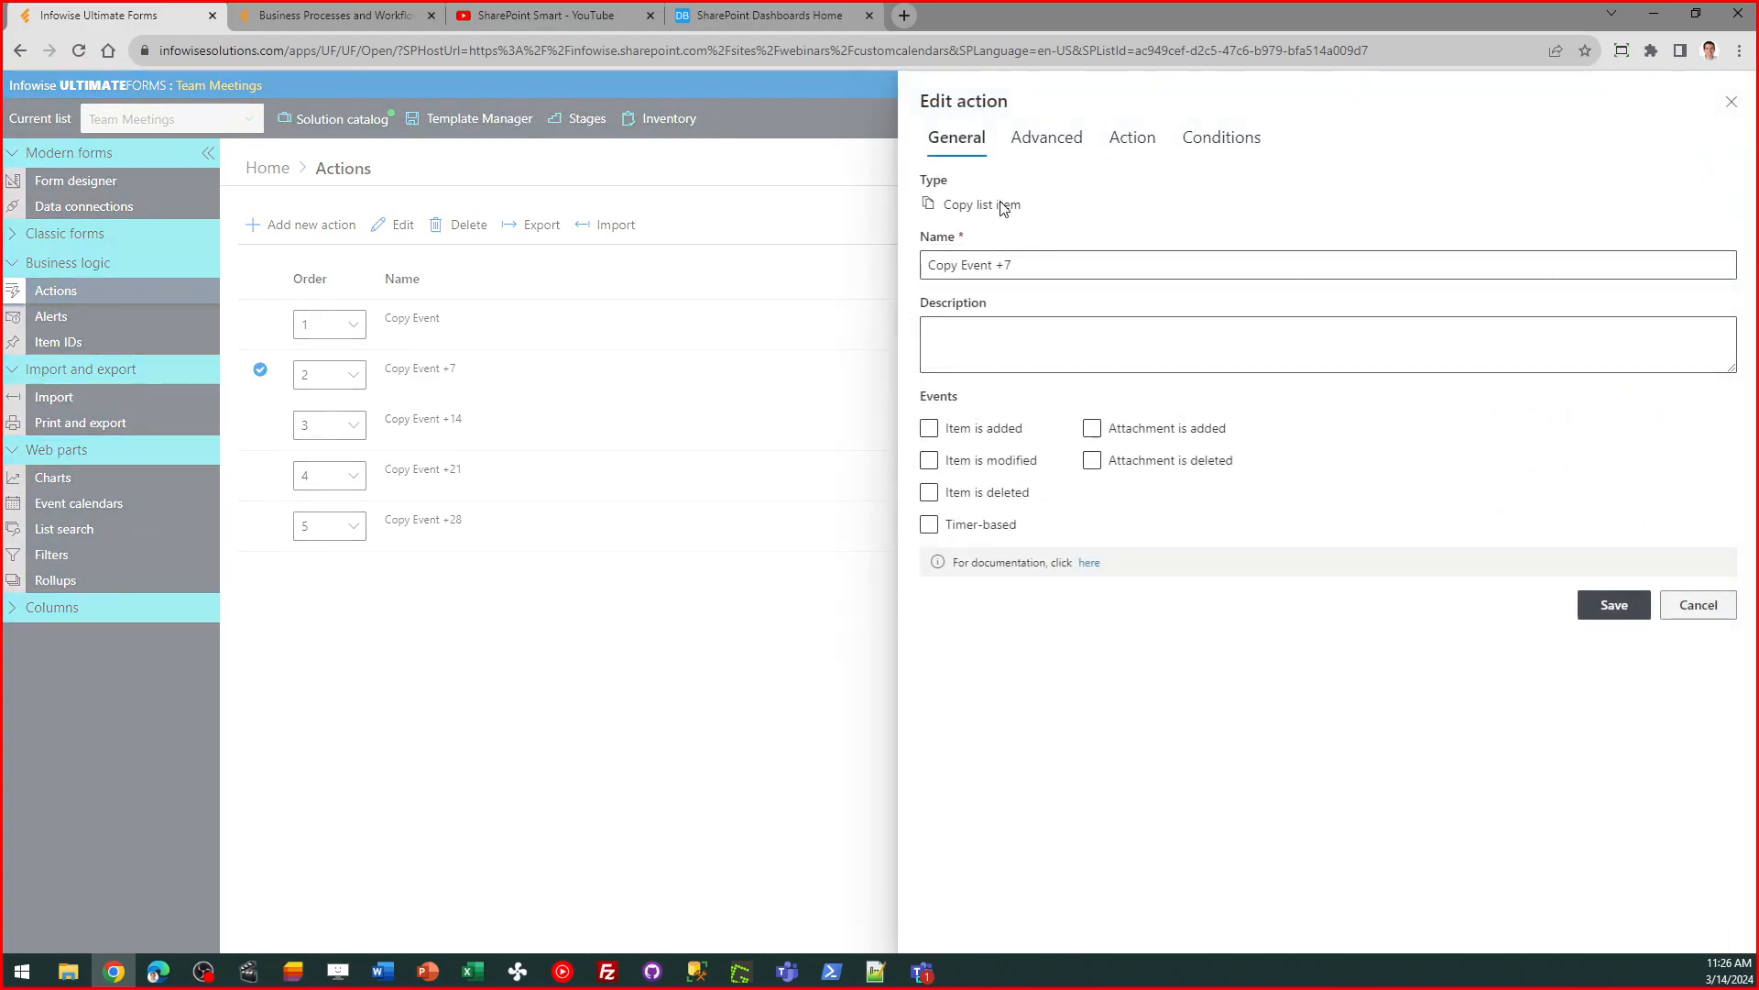
{"action": "left_click", "coordinate": [1050, 137]}
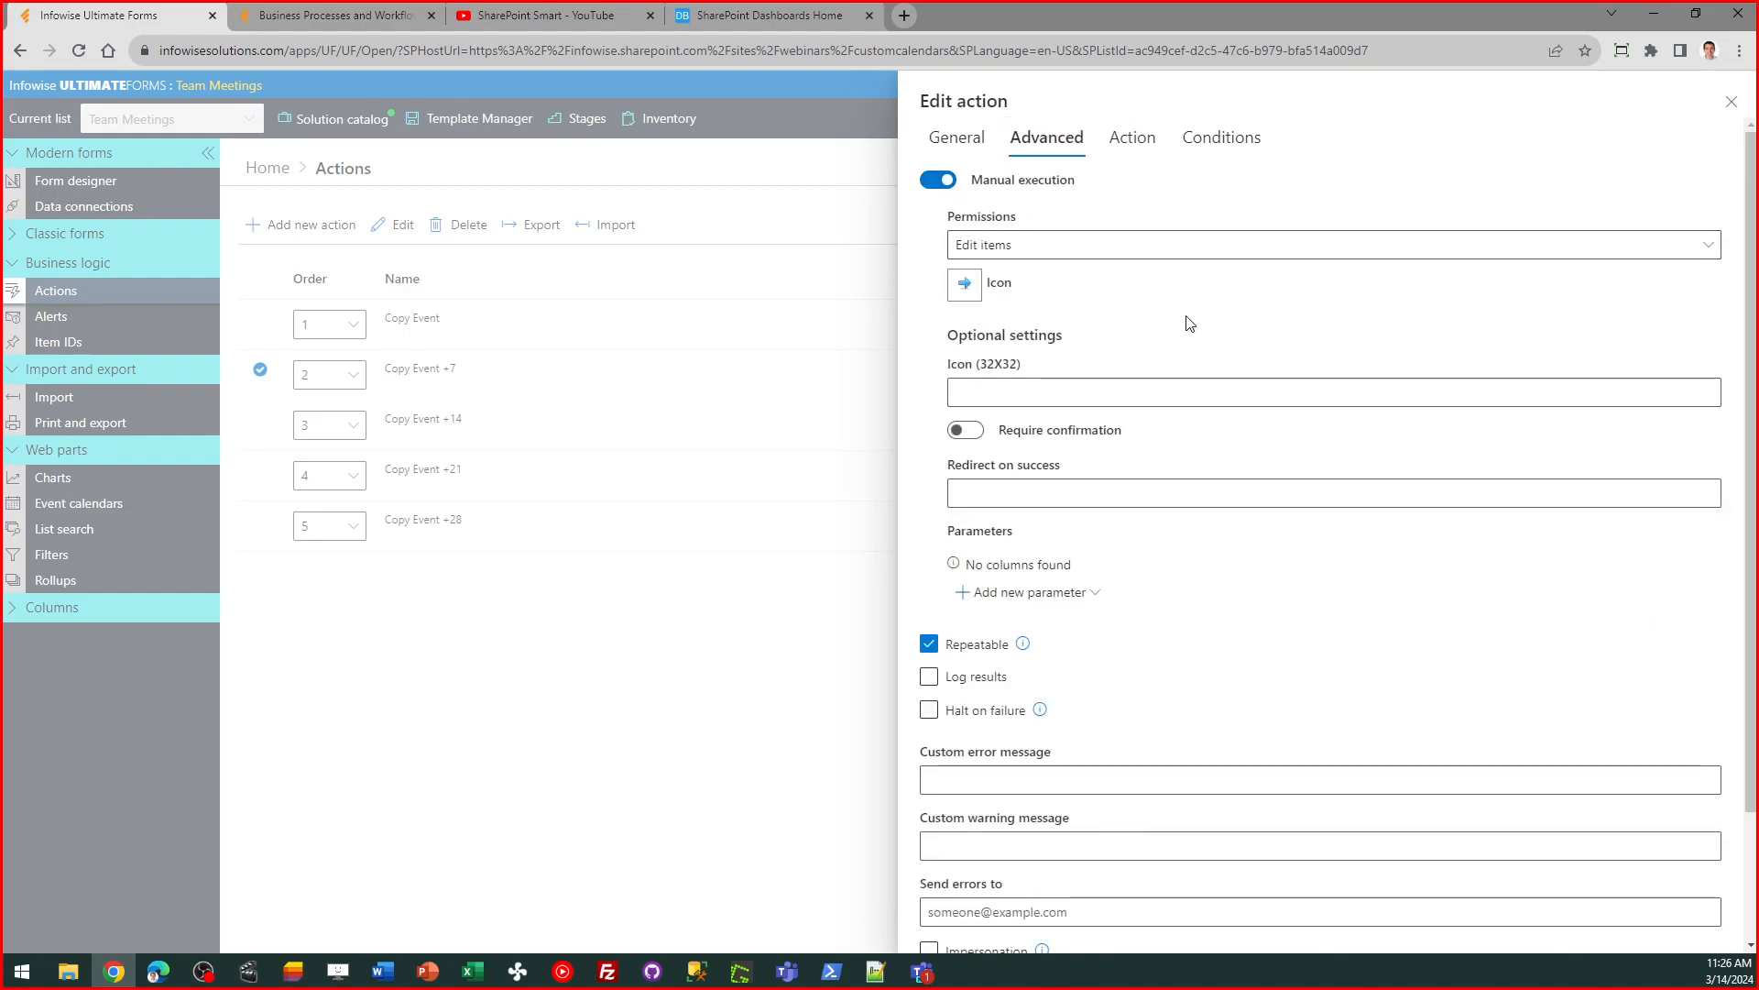
{"action": "left_click", "coordinate": [1149, 140]}
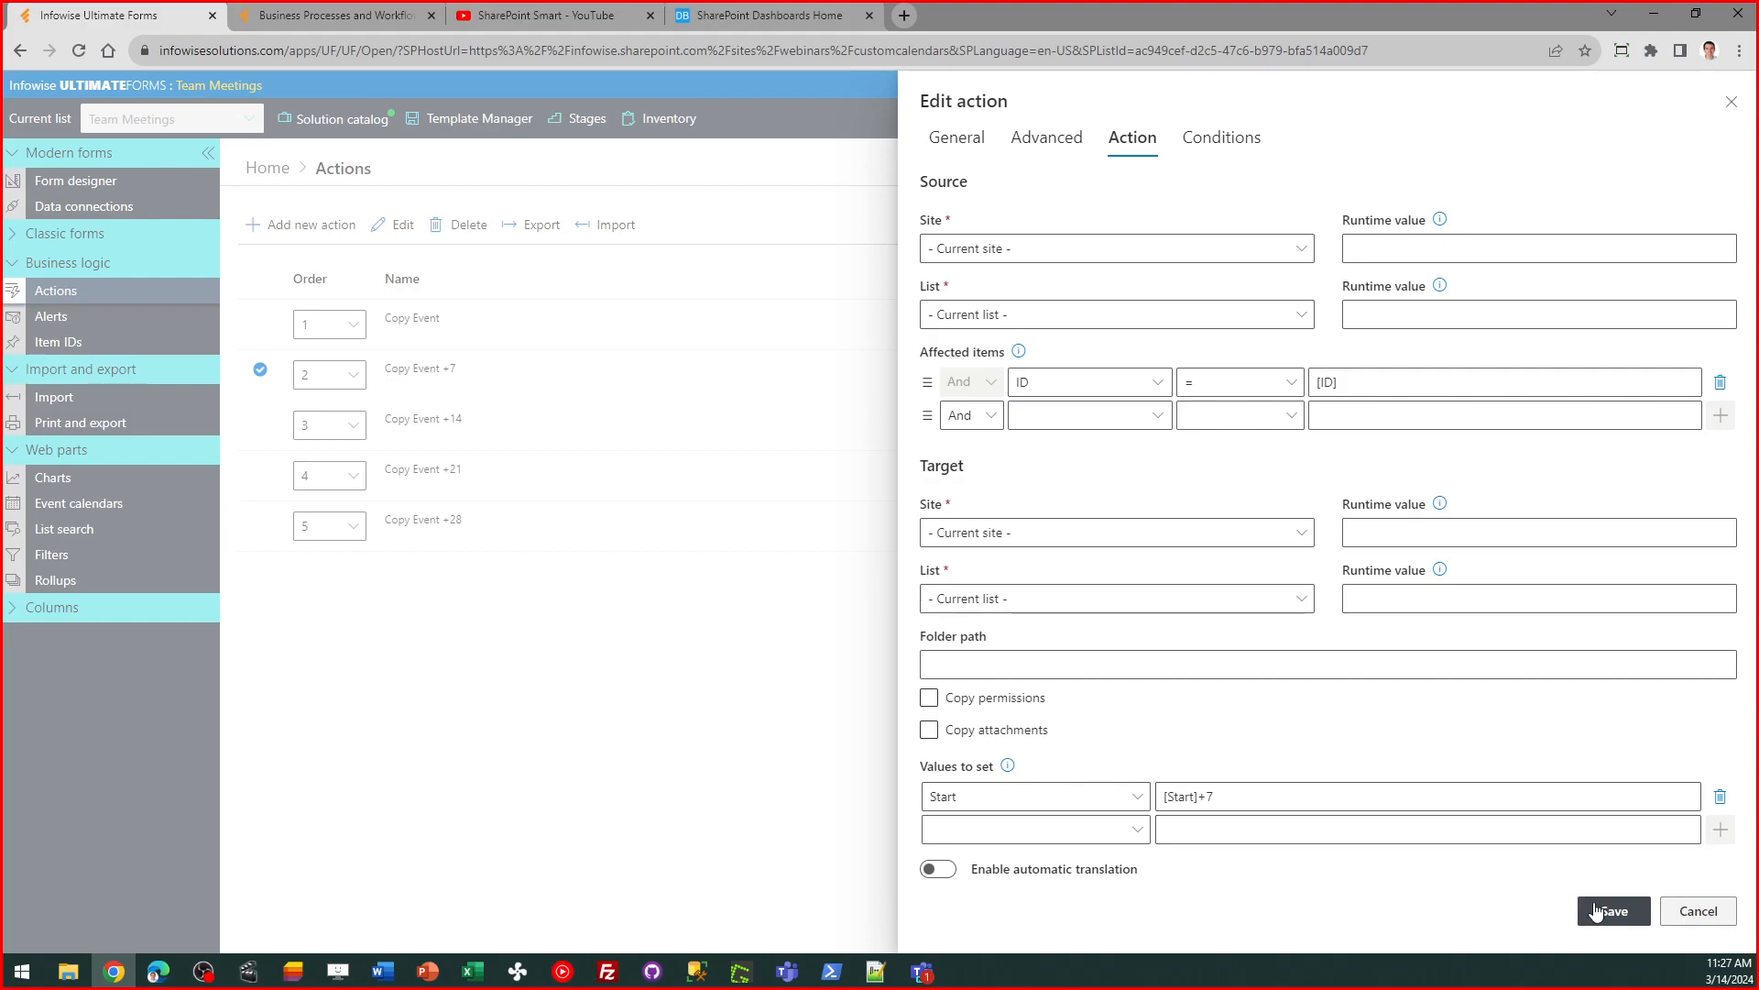
{"action": "left_click", "coordinate": [1698, 911]}
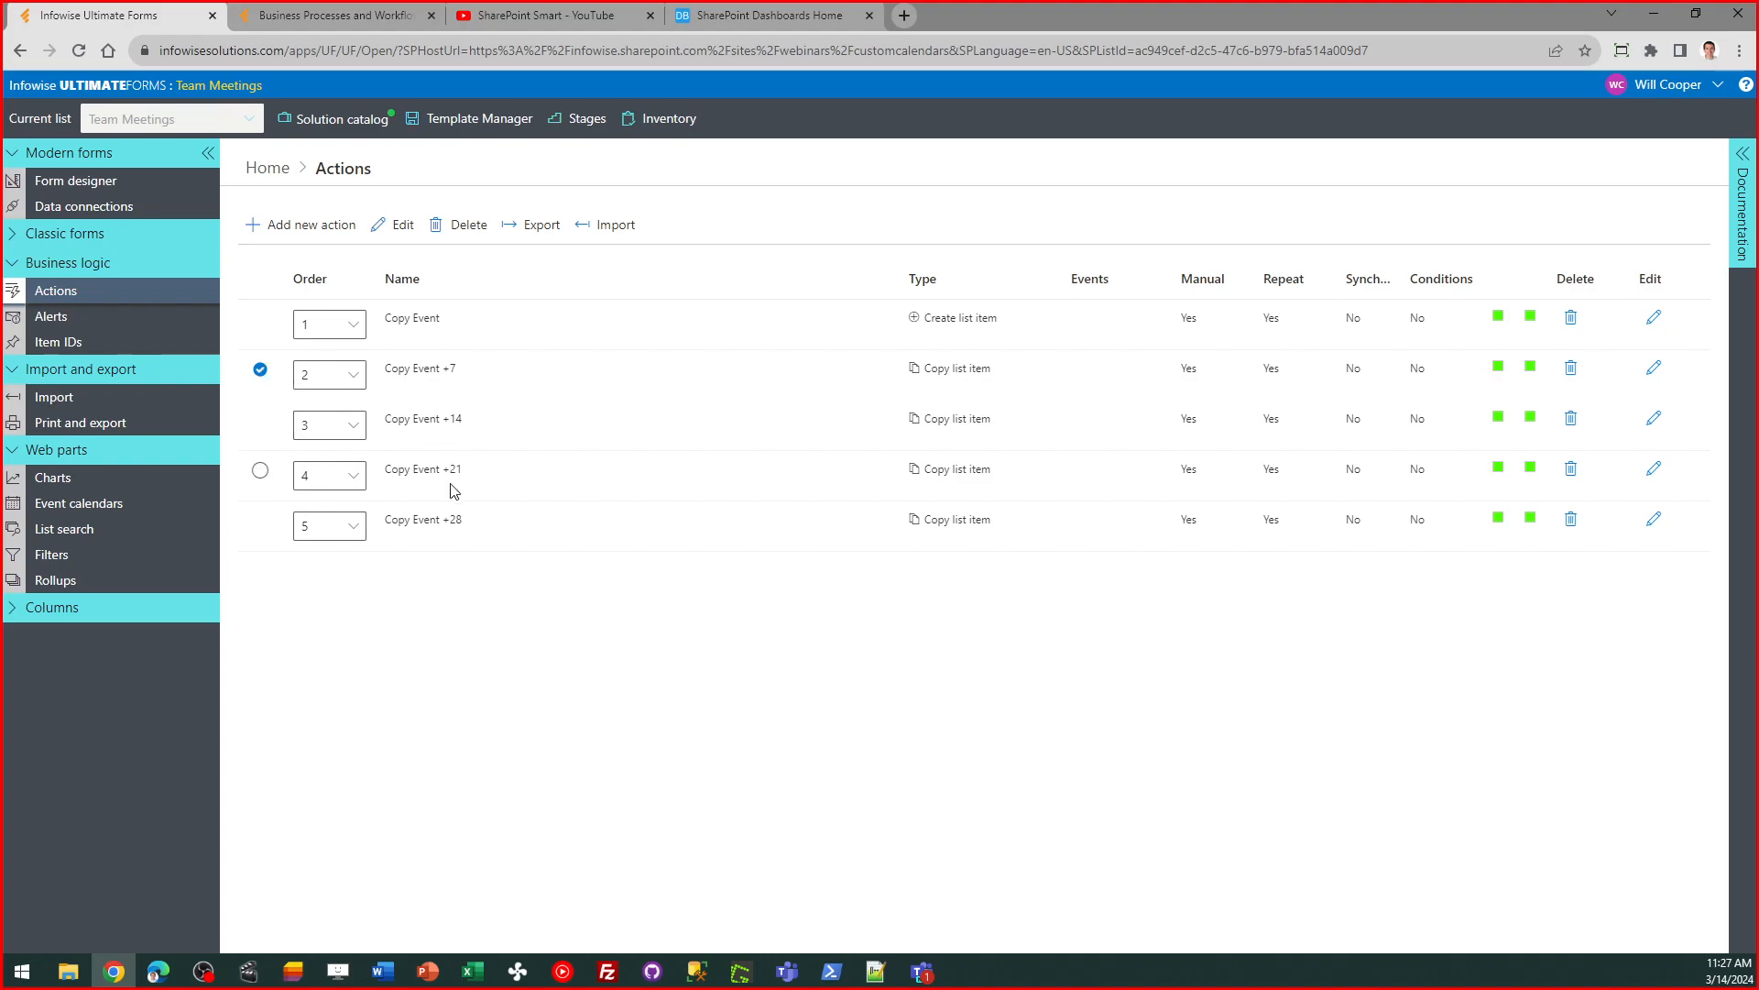
{"action": "left_click", "coordinate": [260, 370]}
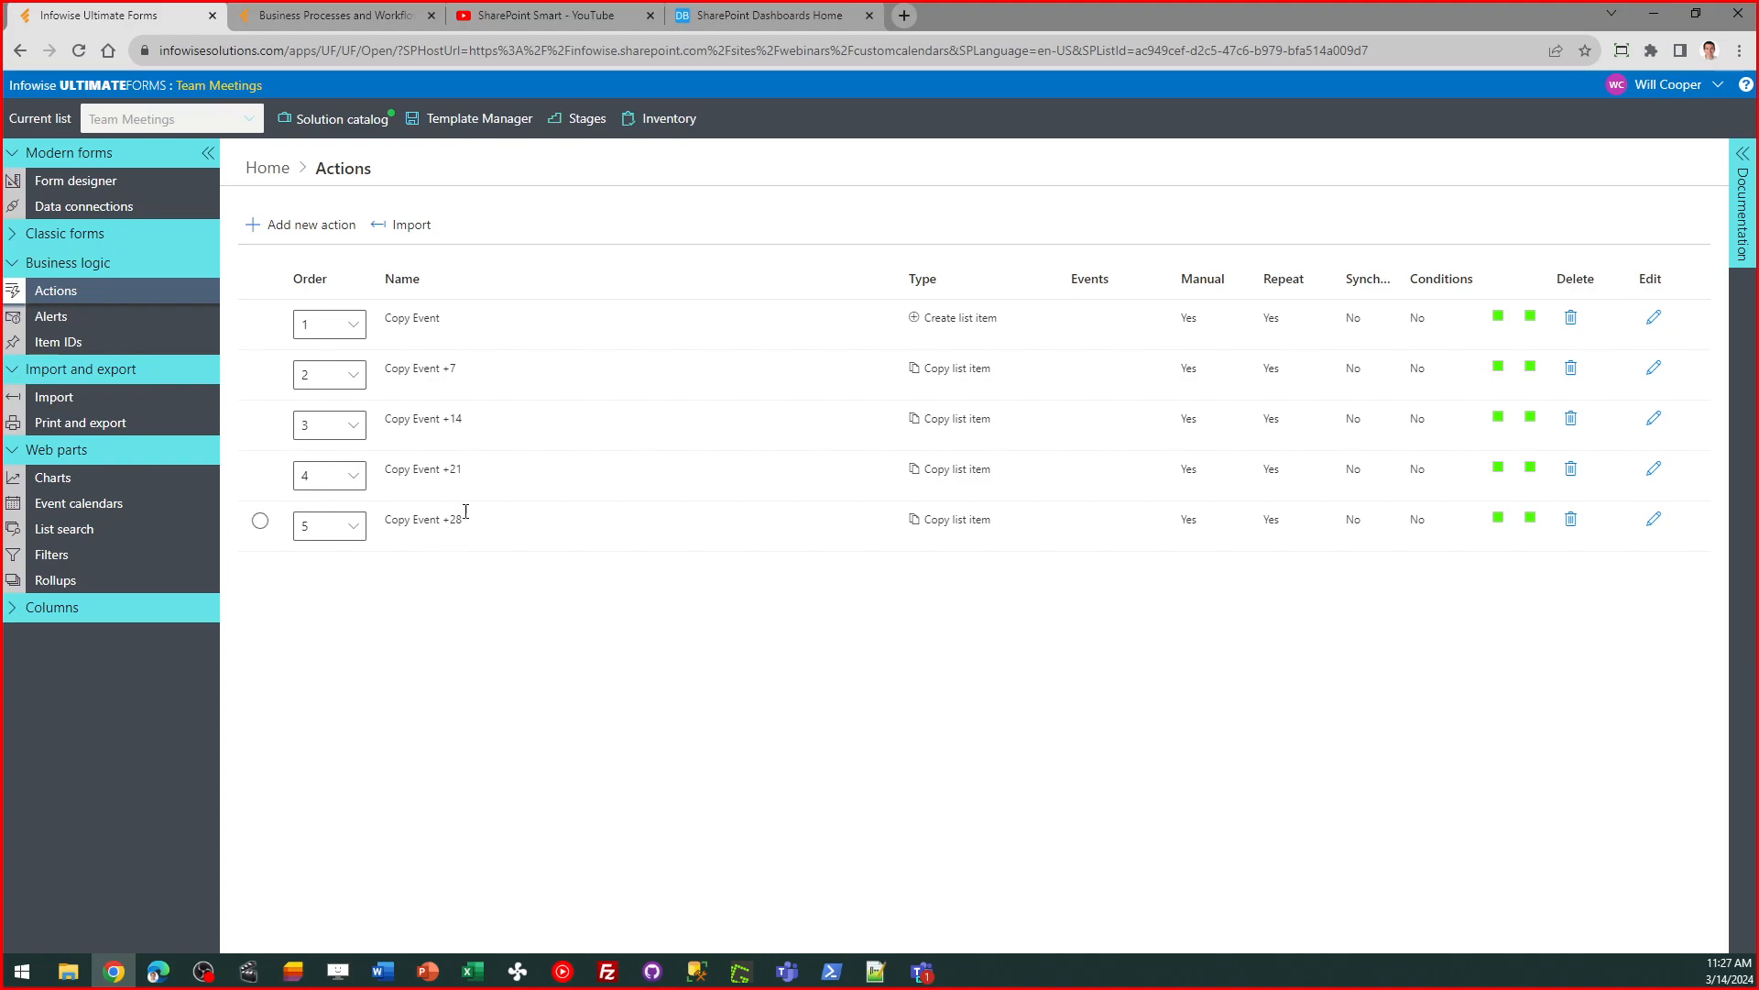
- Examine the manual execution settings and parameters of the Copy Event action, and close it without changes
{"action": "left_click", "coordinate": [1654, 317]}
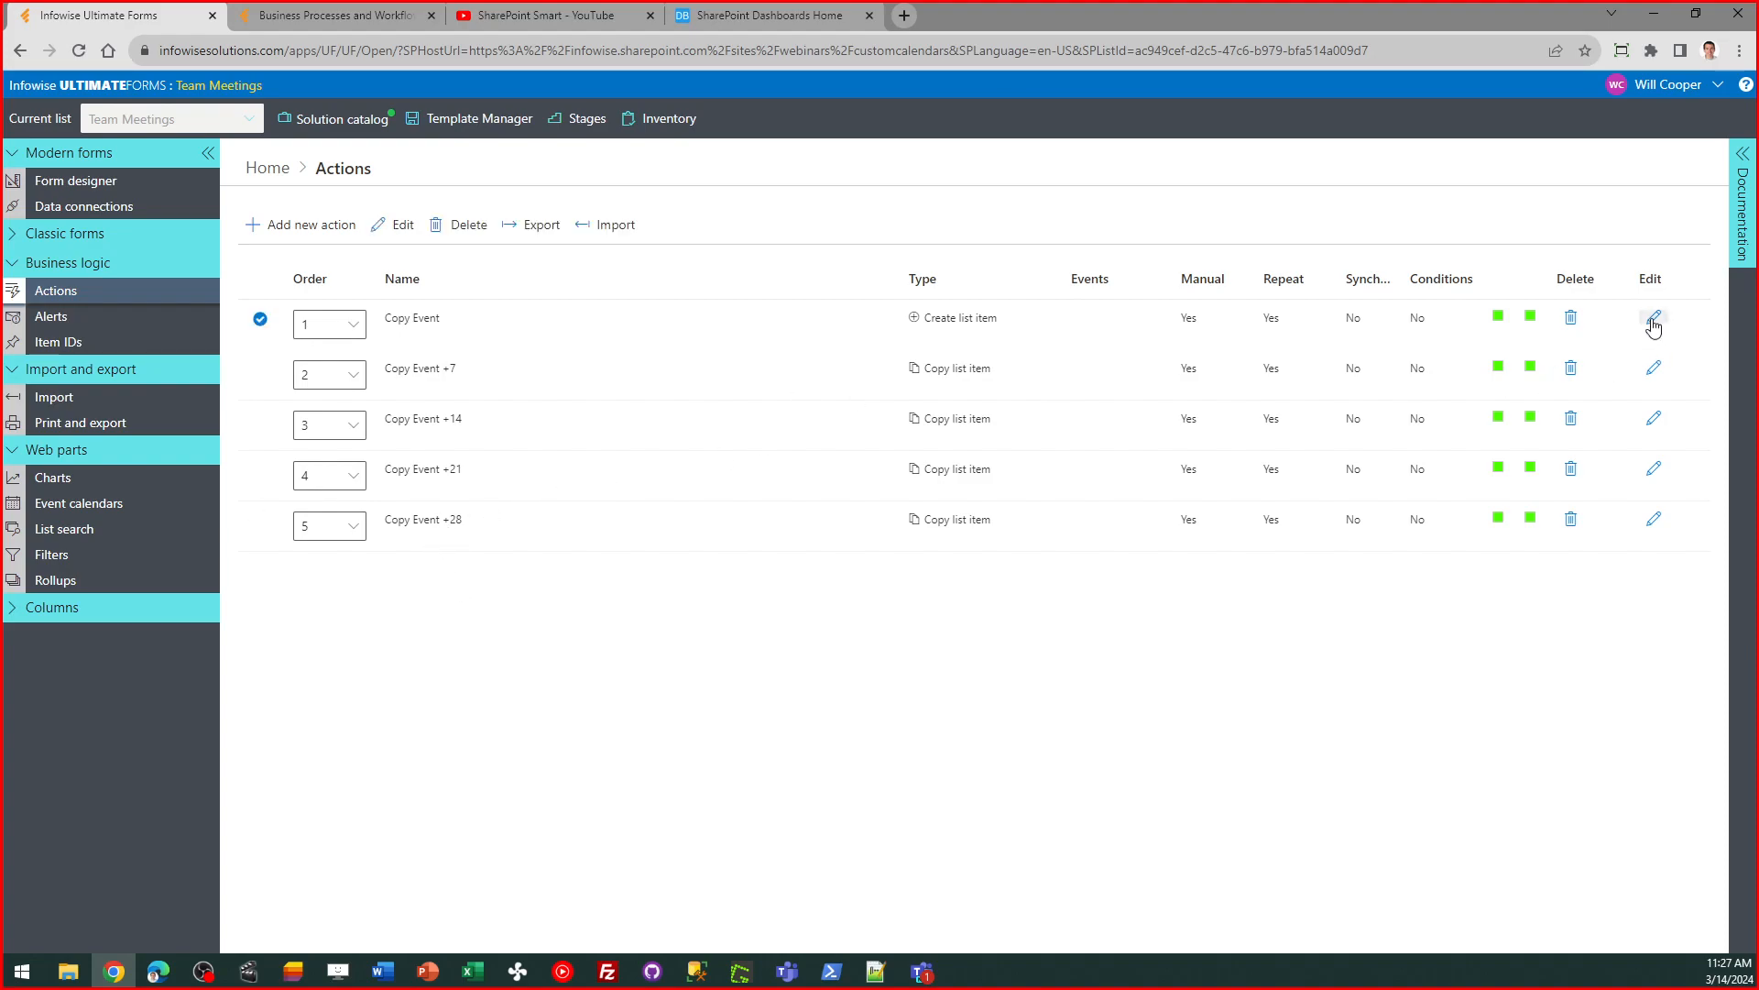
{"action": "left_click", "coordinate": [1048, 139]}
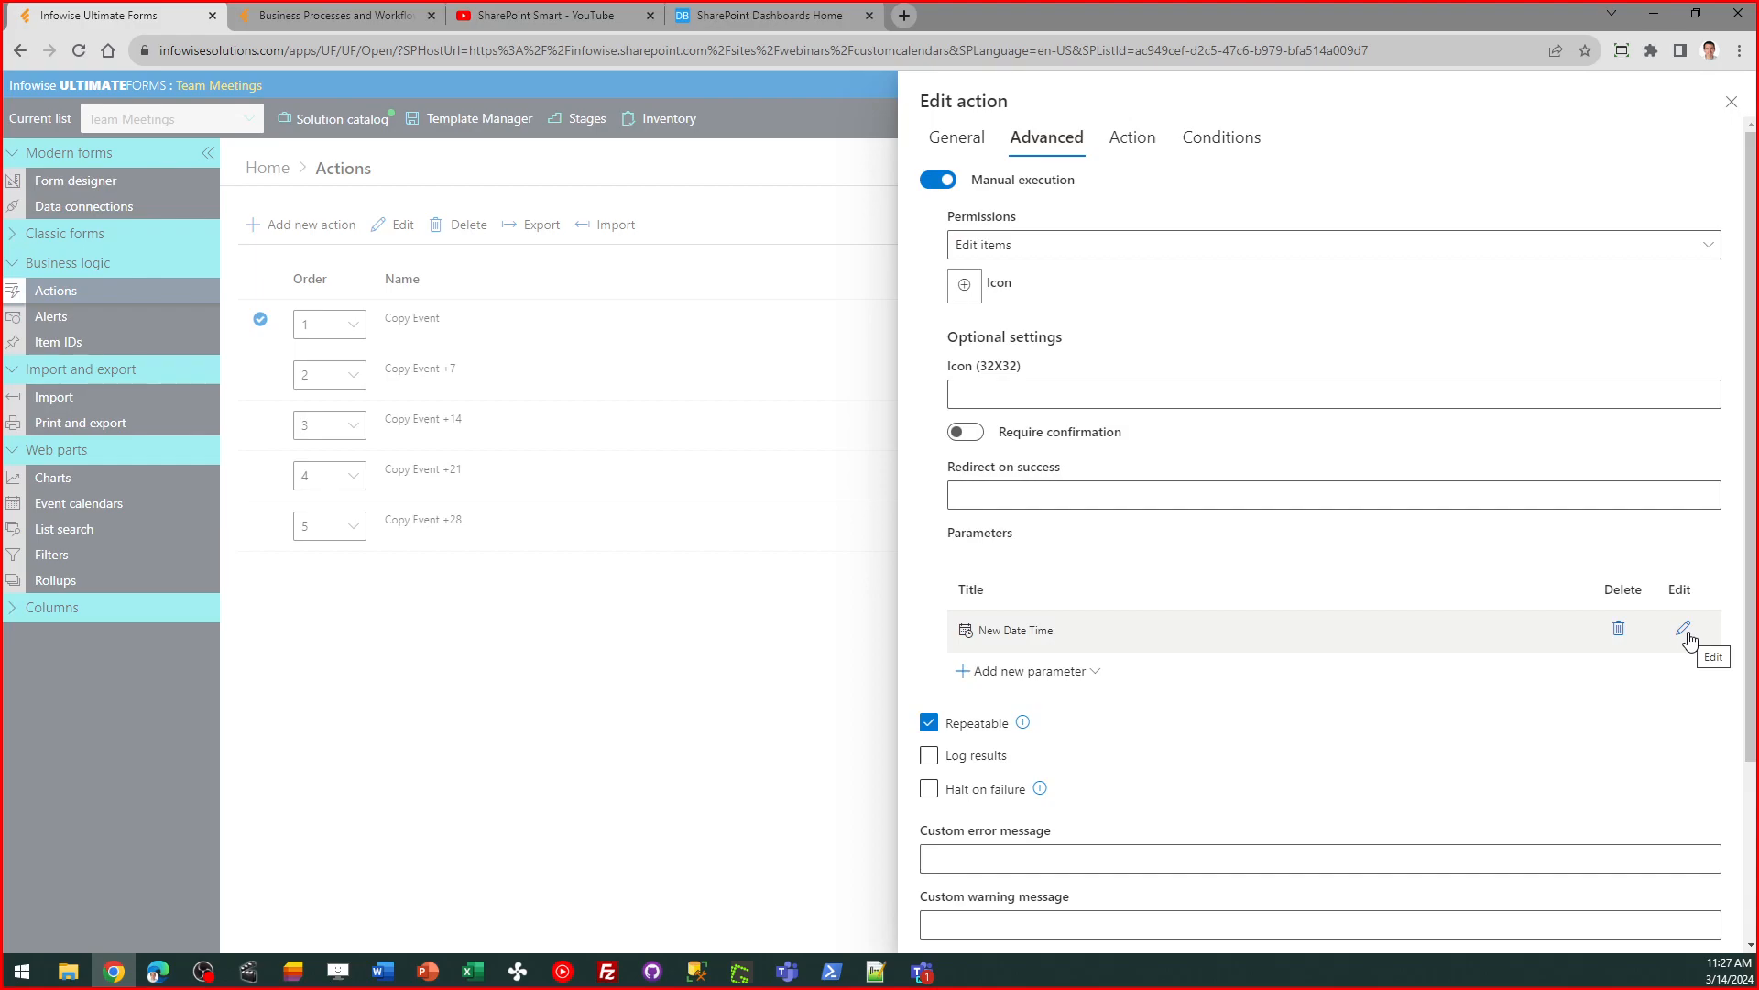
{"action": "left_click", "coordinate": [1732, 101]}
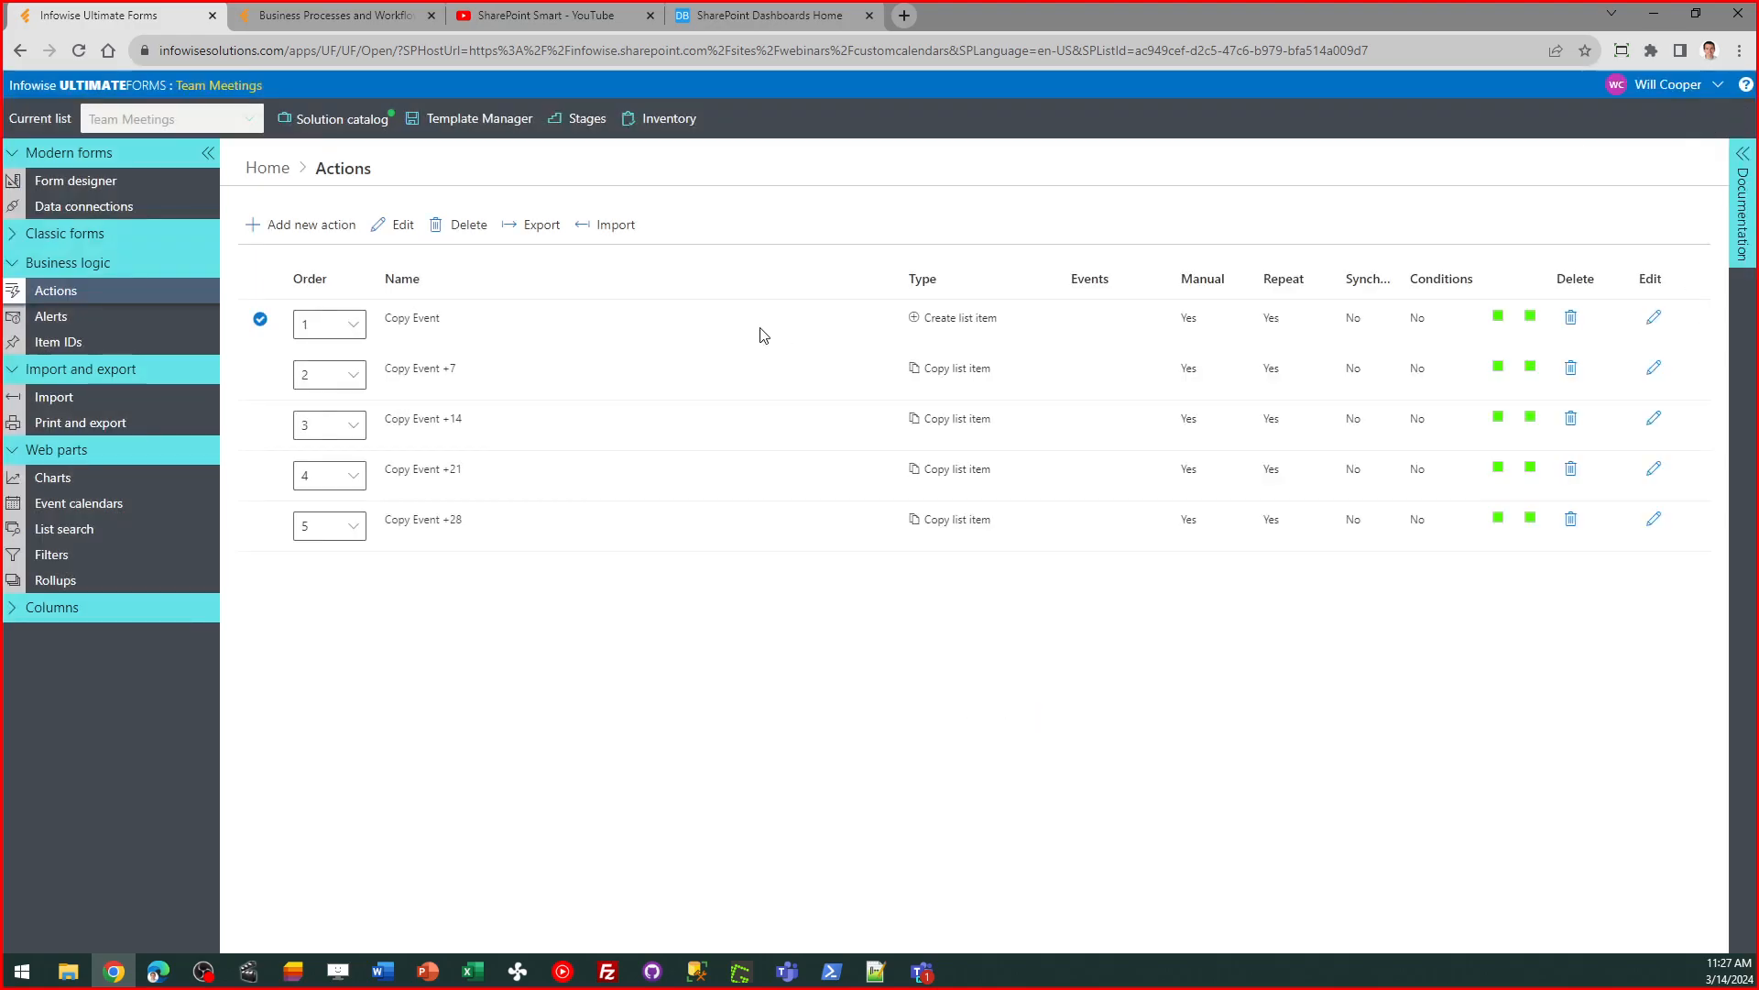
- Return to the Team Meetings list and start the Copy Event action for the 3/11/2024 HR Team Meeting
{"action": "left_click", "coordinate": [269, 169]}
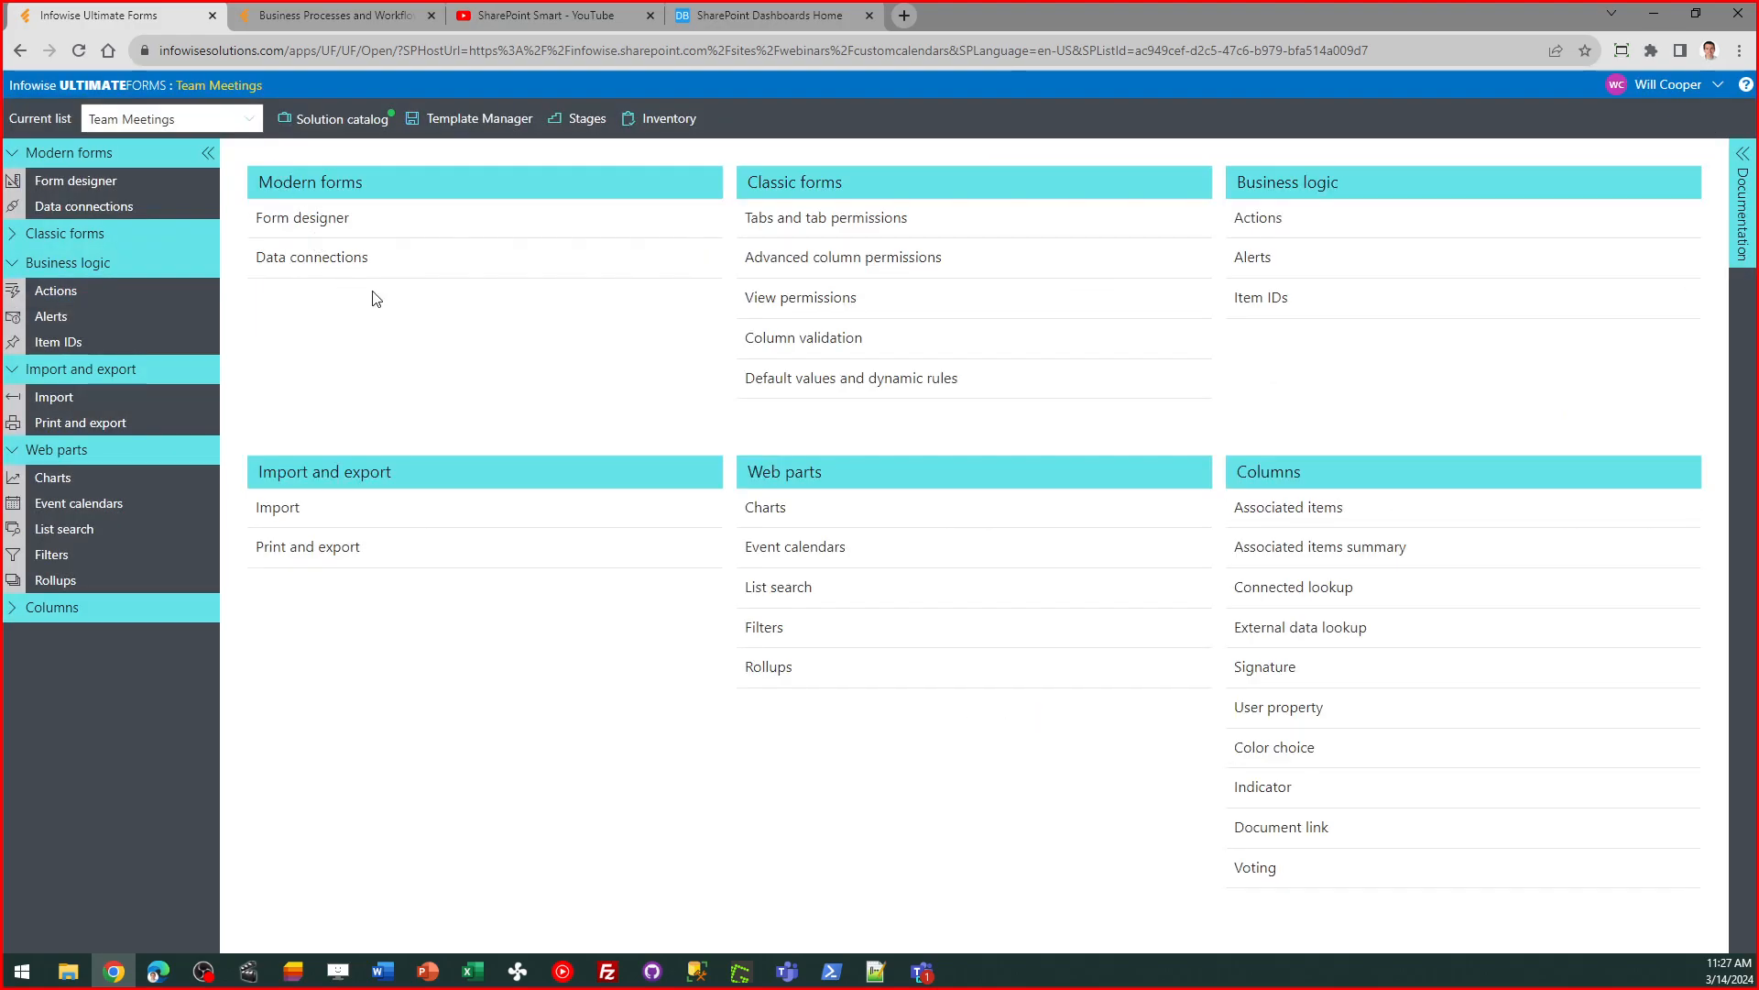
{"action": "left_click", "coordinate": [234, 87]}
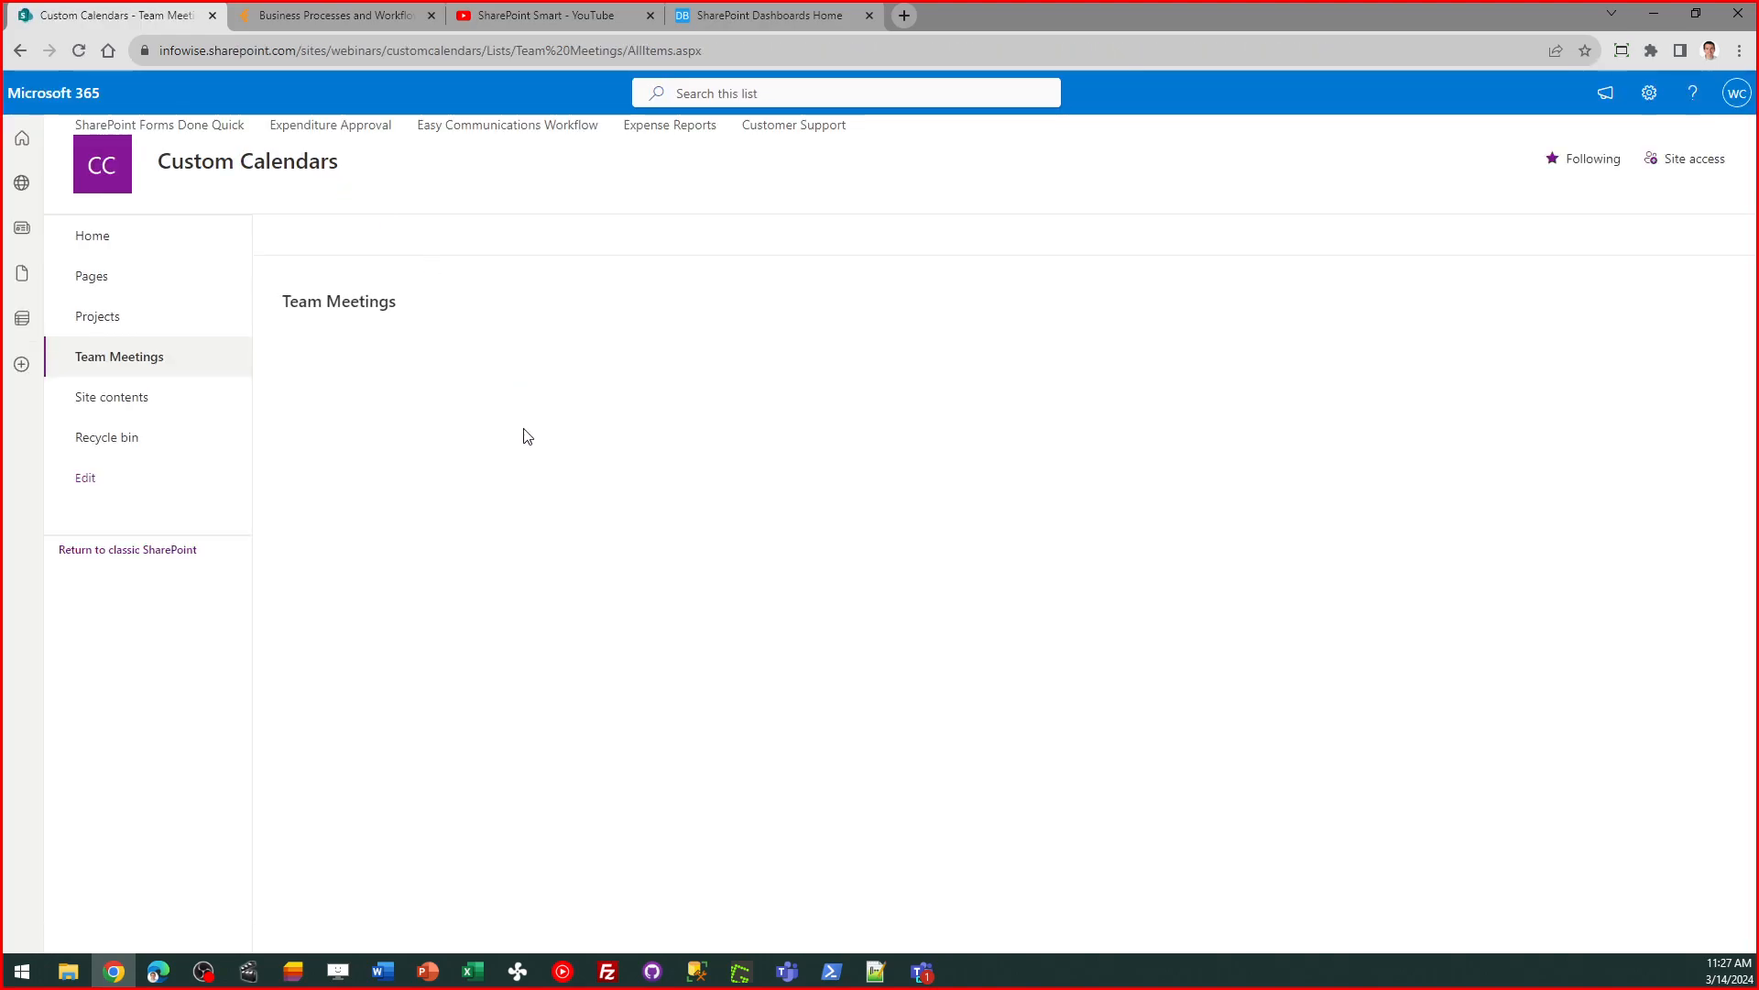
{"action": "left_click", "coordinate": [304, 391]}
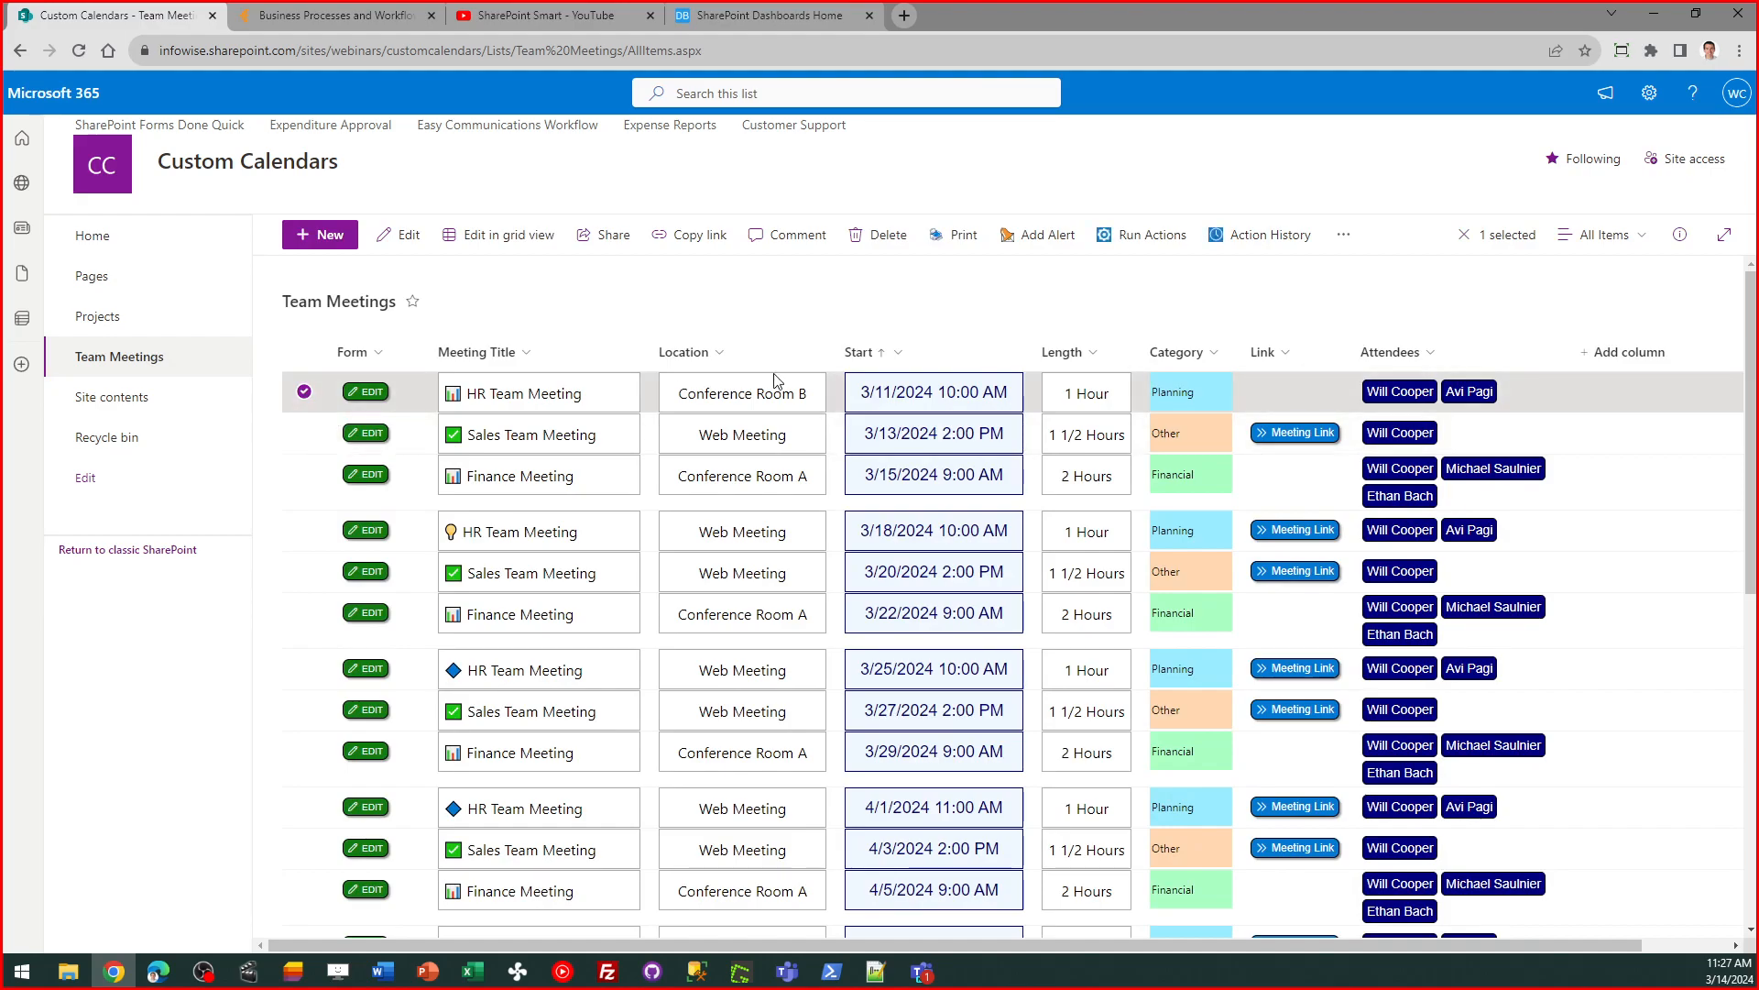
{"action": "left_click", "coordinate": [1153, 237]}
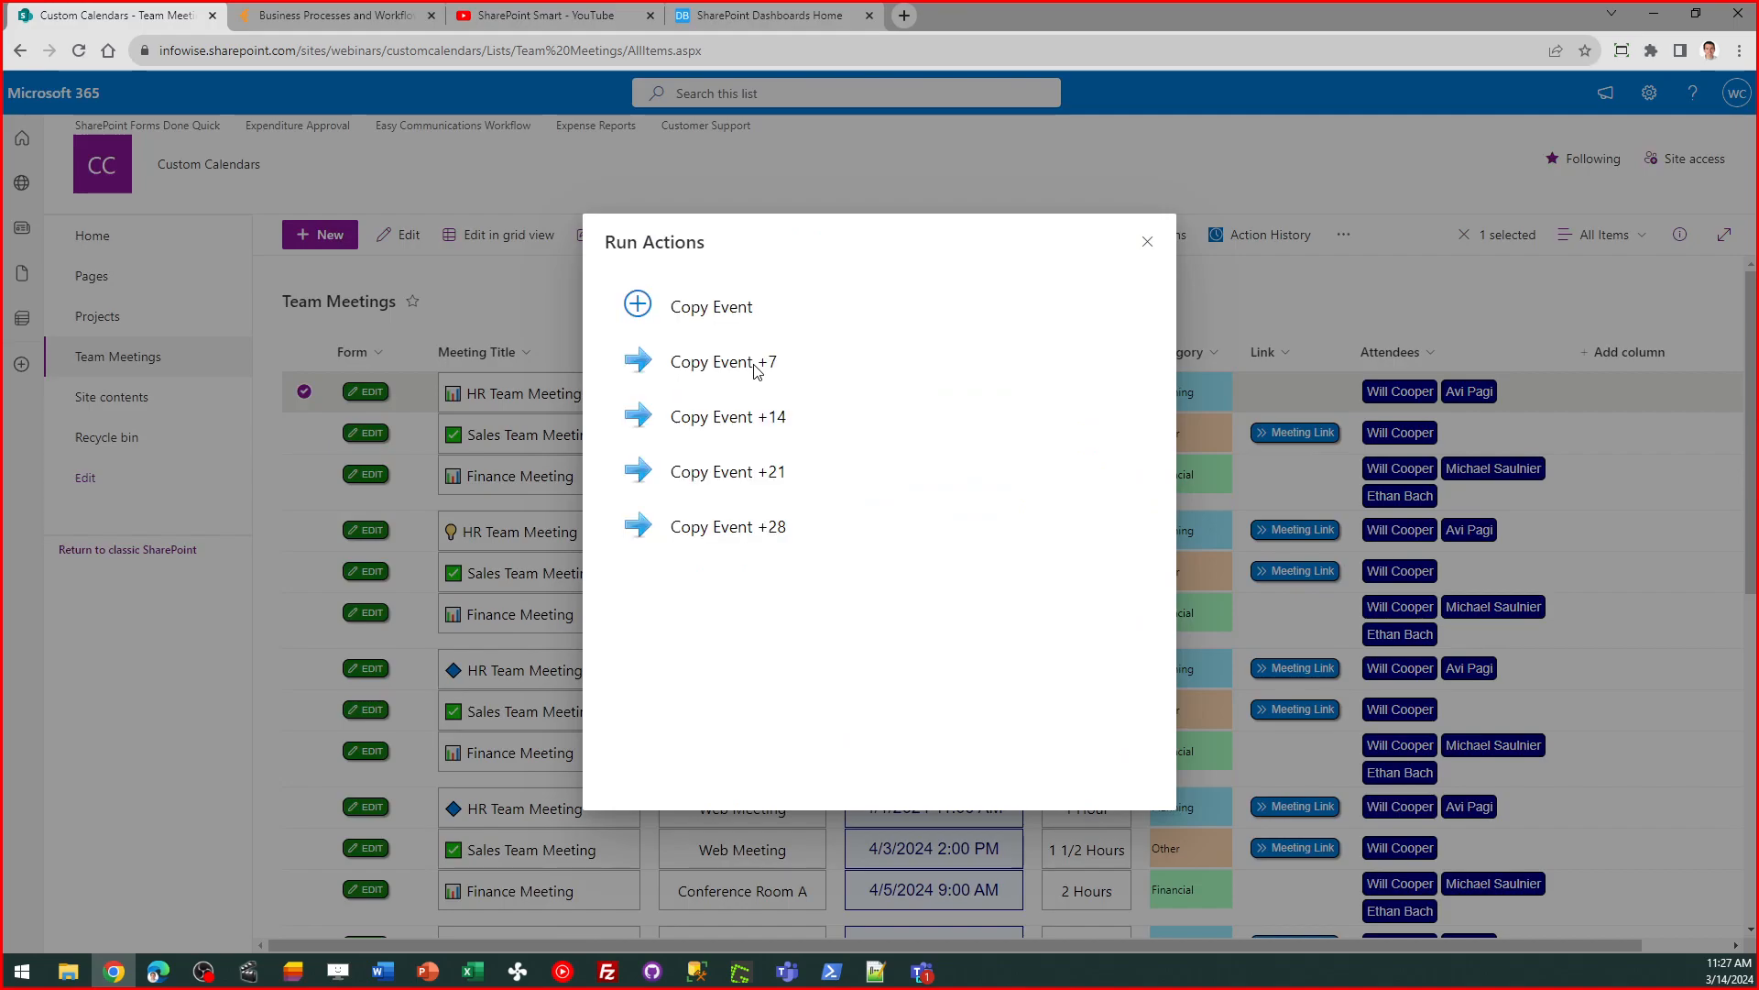
{"action": "left_click", "coordinate": [717, 332]}
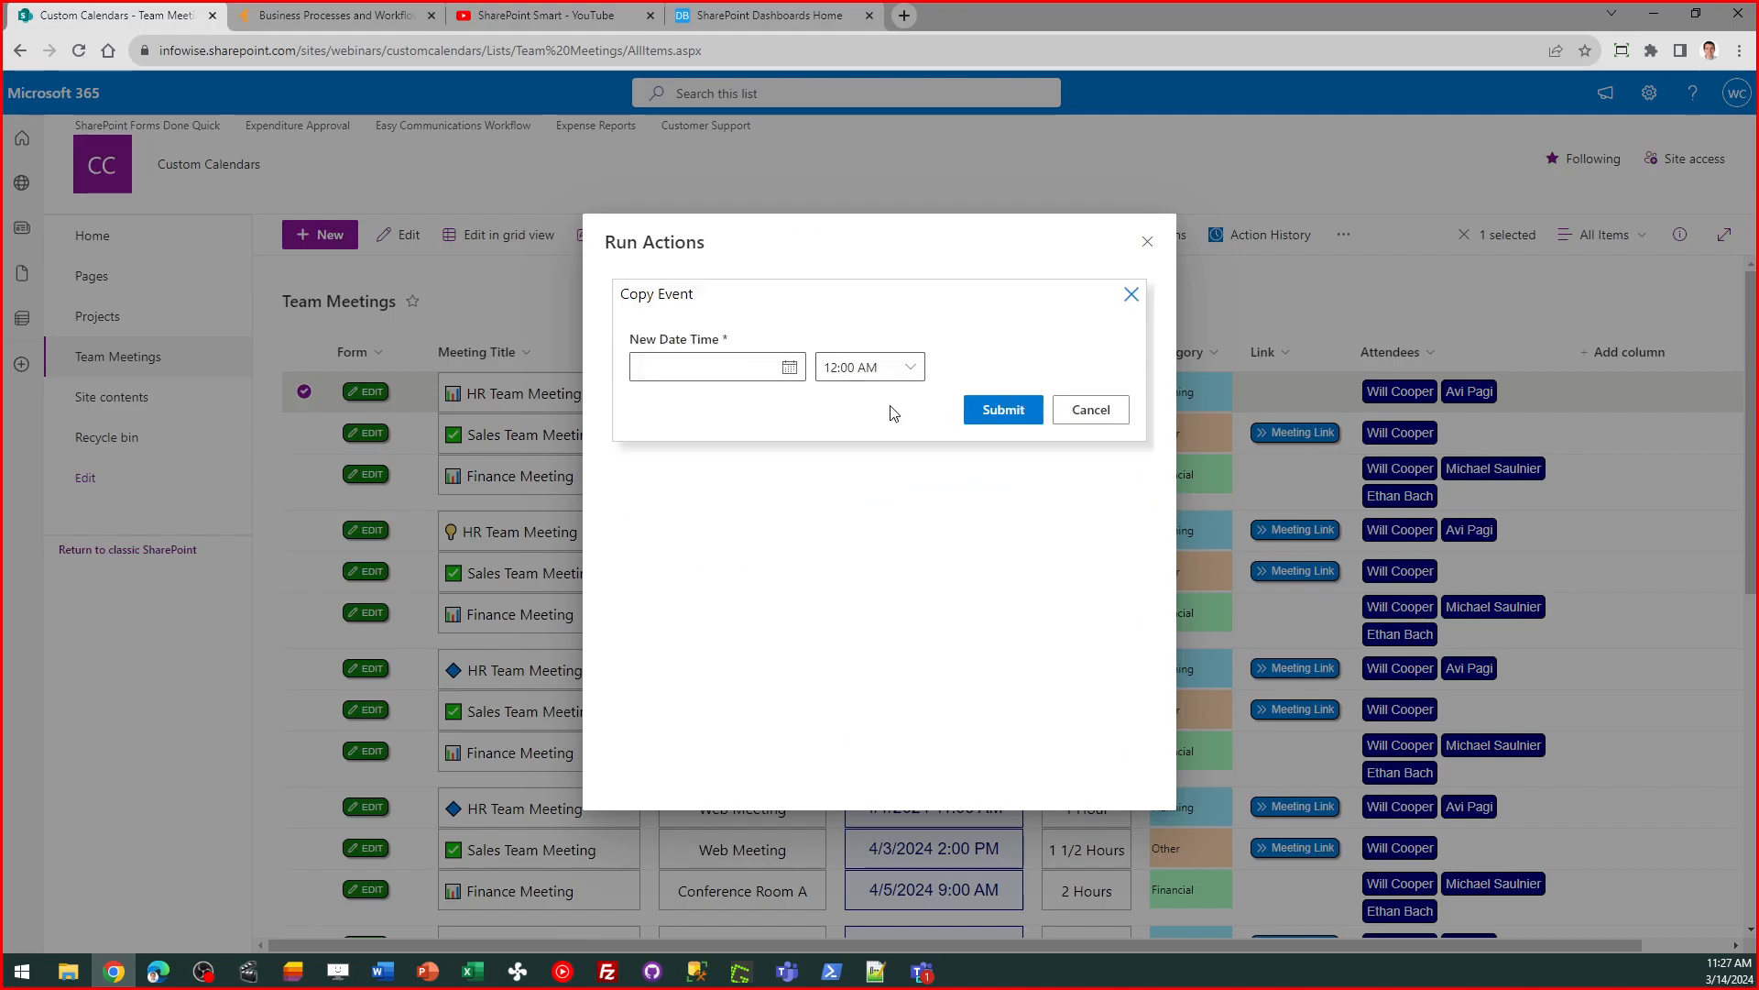
- Submit the Copy Event action with a New Date Time of 6/5/2024 12:00 PM, close the actions dialog and deselect the meeting
{"action": "left_click", "coordinate": [790, 368]}
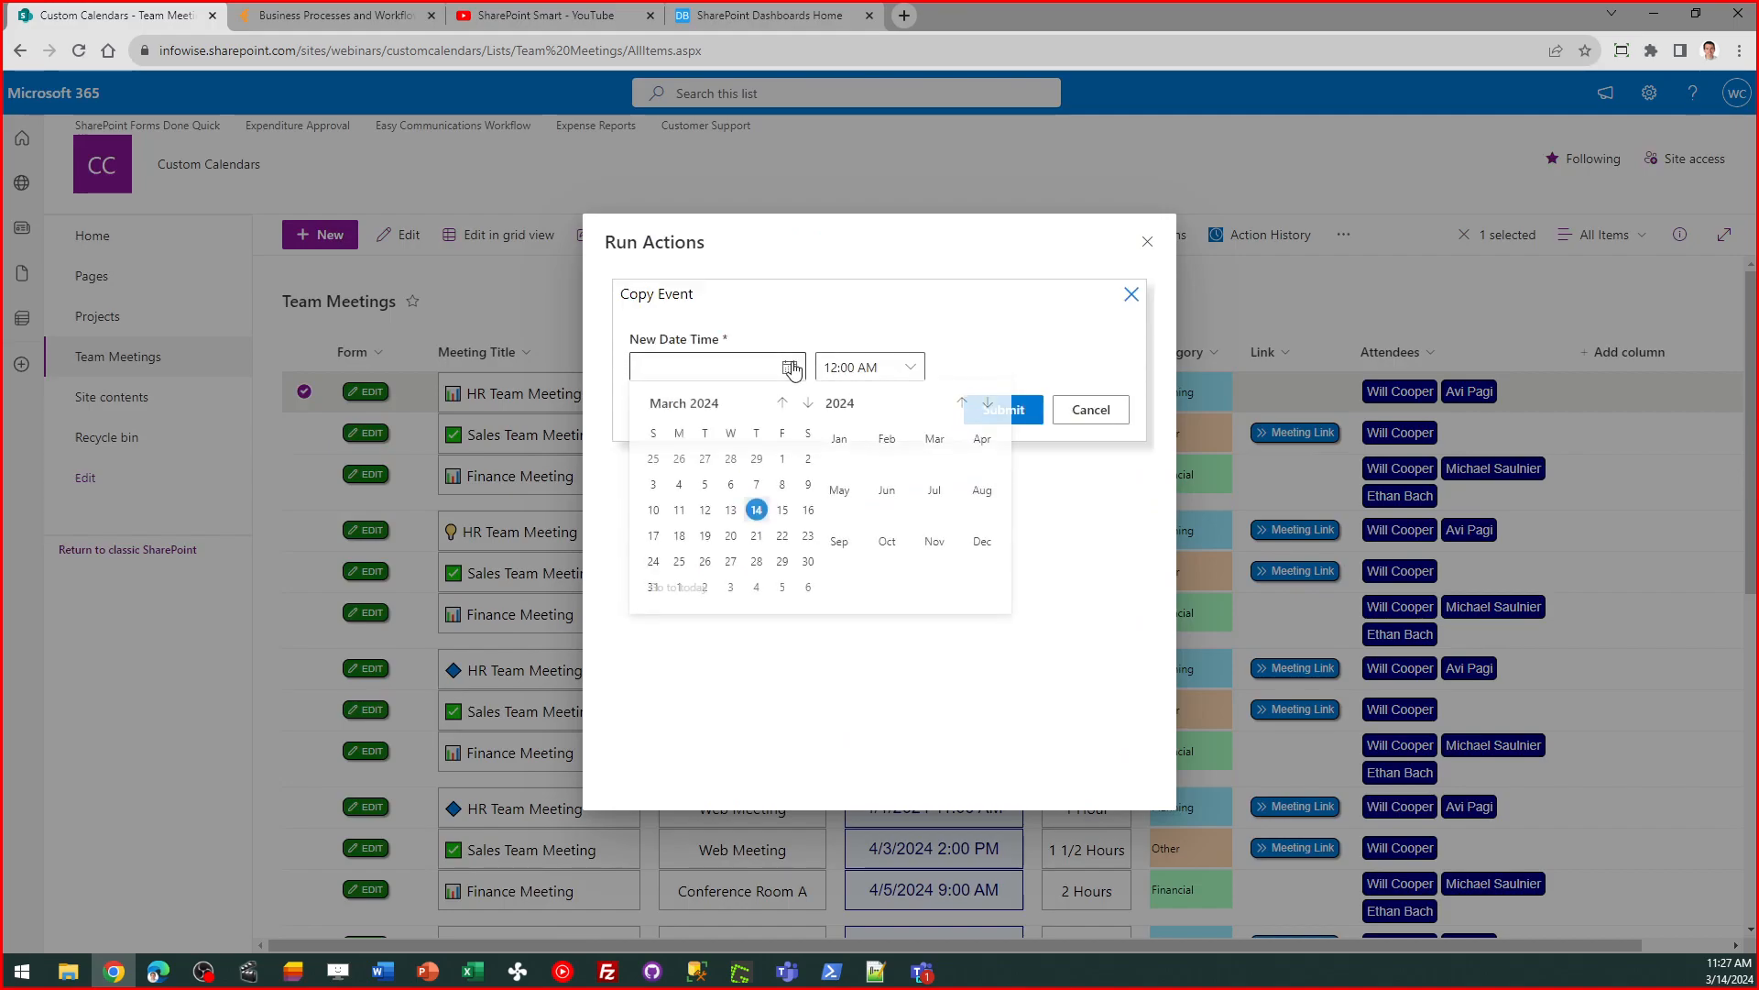
{"action": "left_click", "coordinate": [807, 405]}
{"action": "left_click", "coordinate": [807, 405]}
{"action": "left_click", "coordinate": [807, 405]}
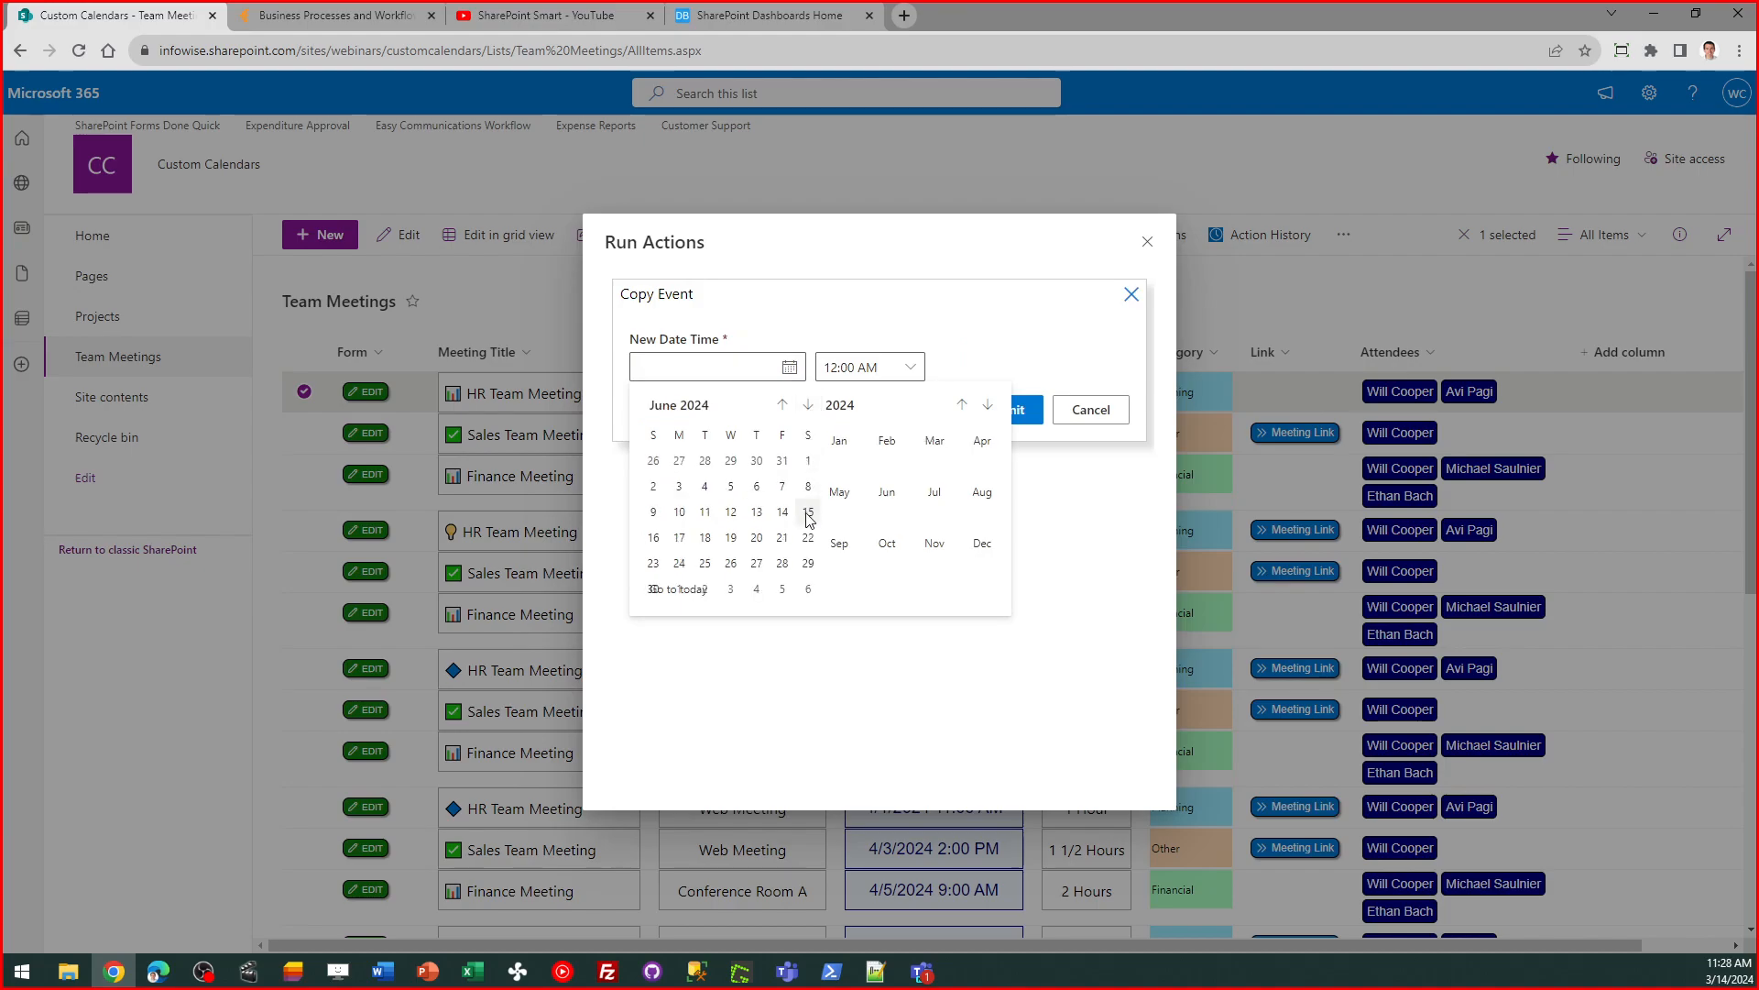
{"action": "left_click", "coordinate": [734, 487]}
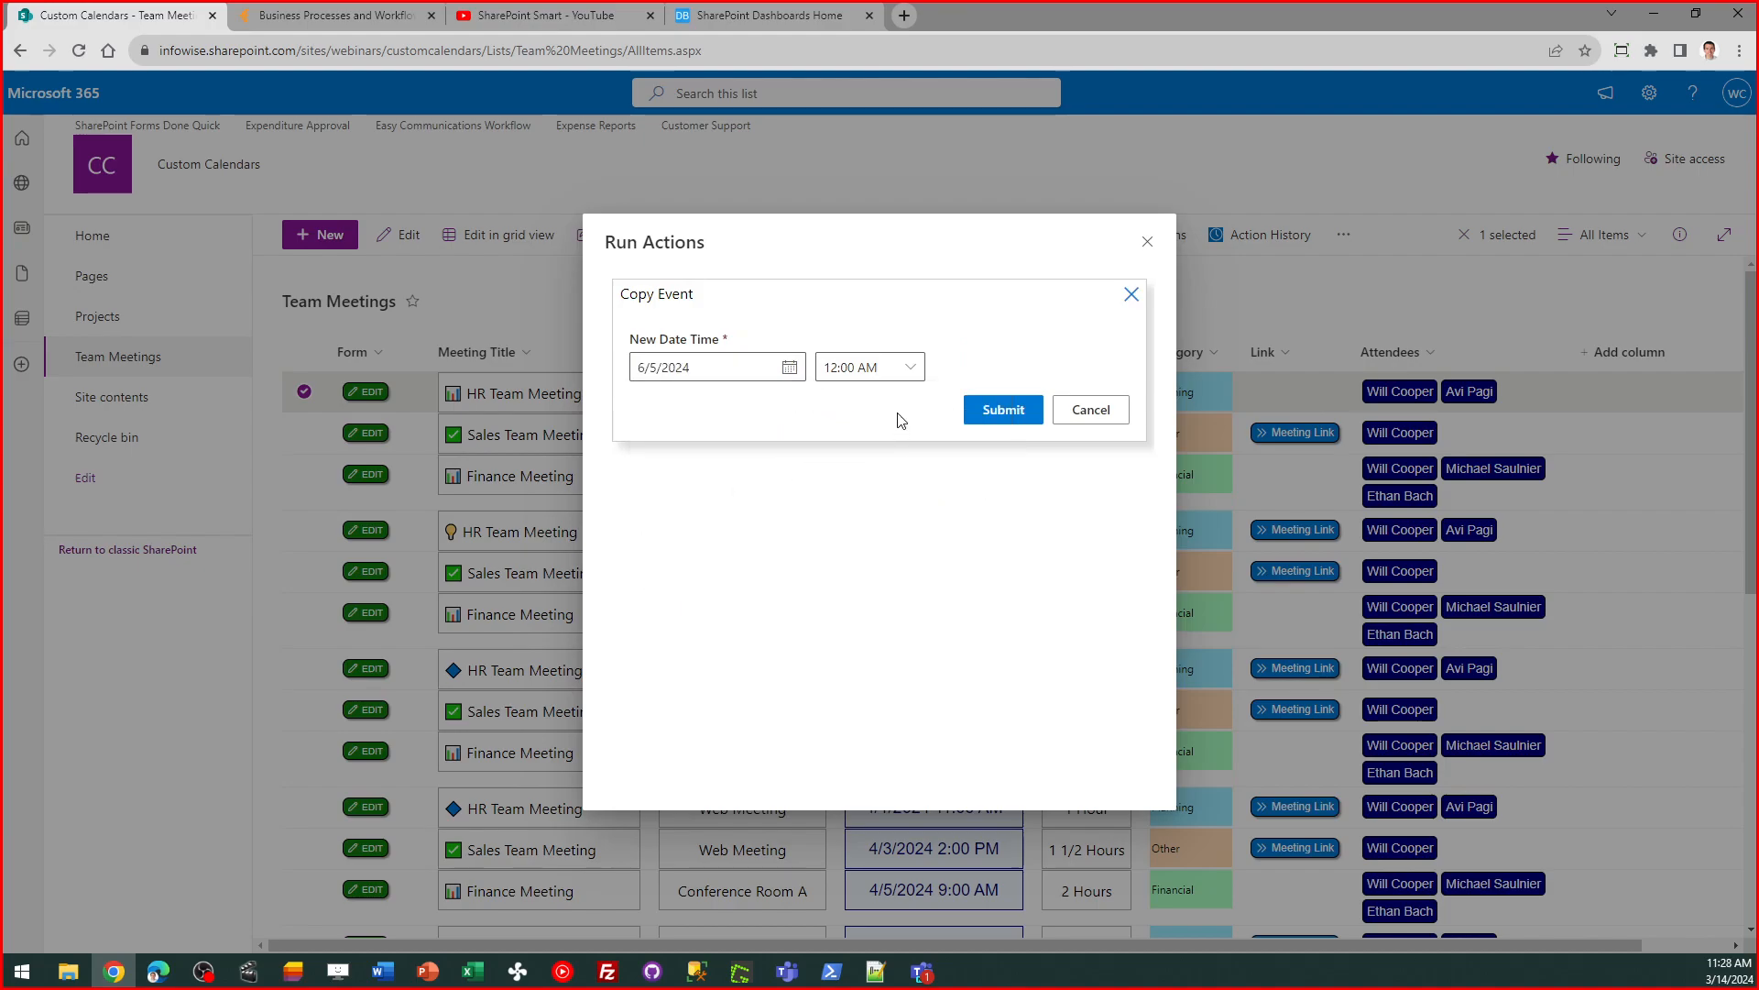
{"action": "left_click", "coordinate": [909, 368]}
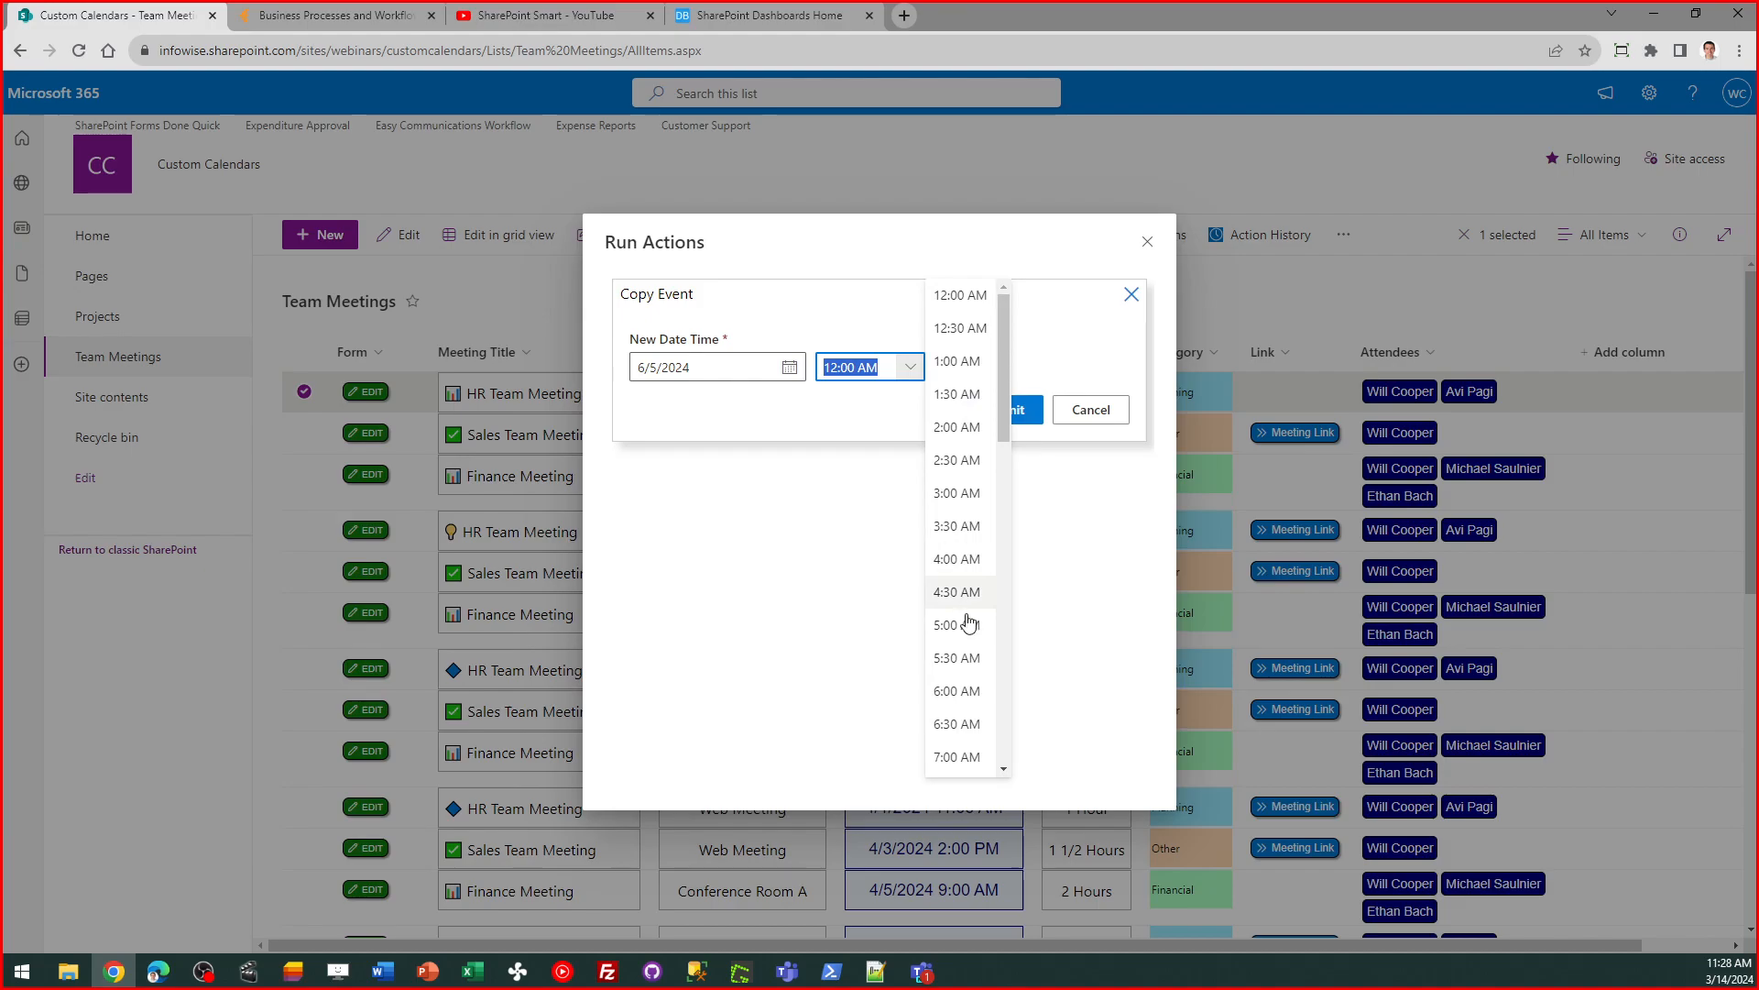
{"action": "left_click", "coordinate": [1006, 683]}
{"action": "left_click", "coordinate": [980, 653]}
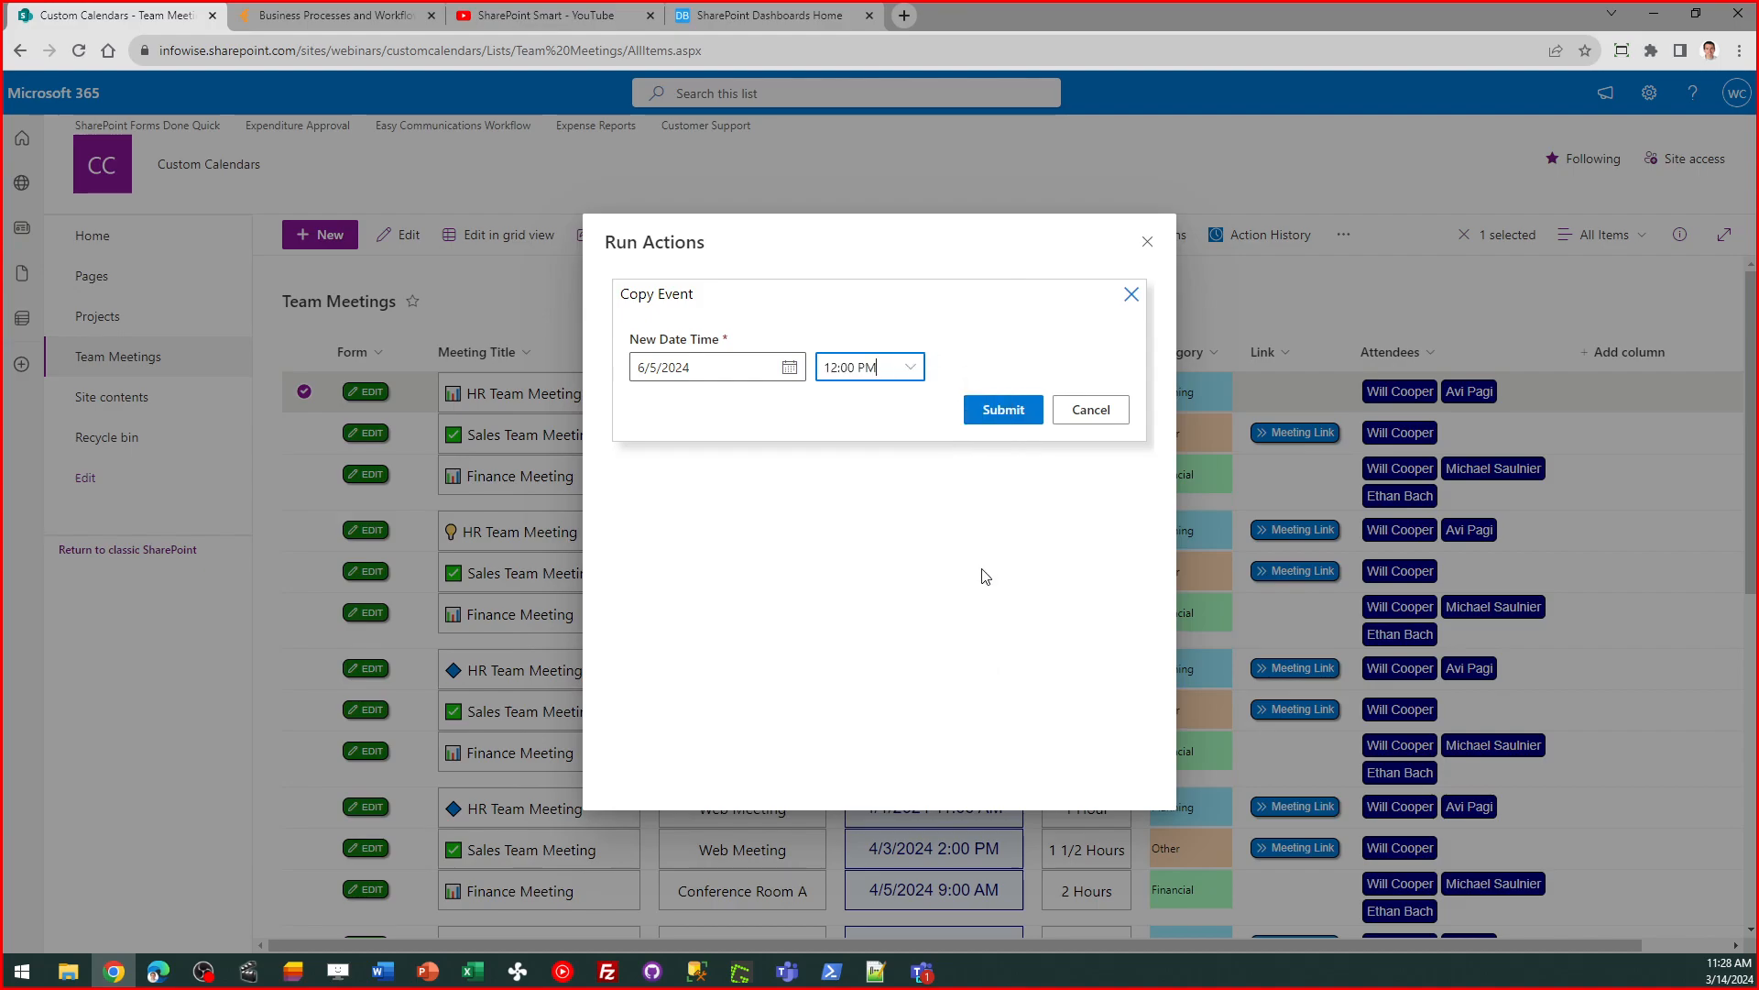
{"action": "left_click", "coordinate": [1001, 412]}
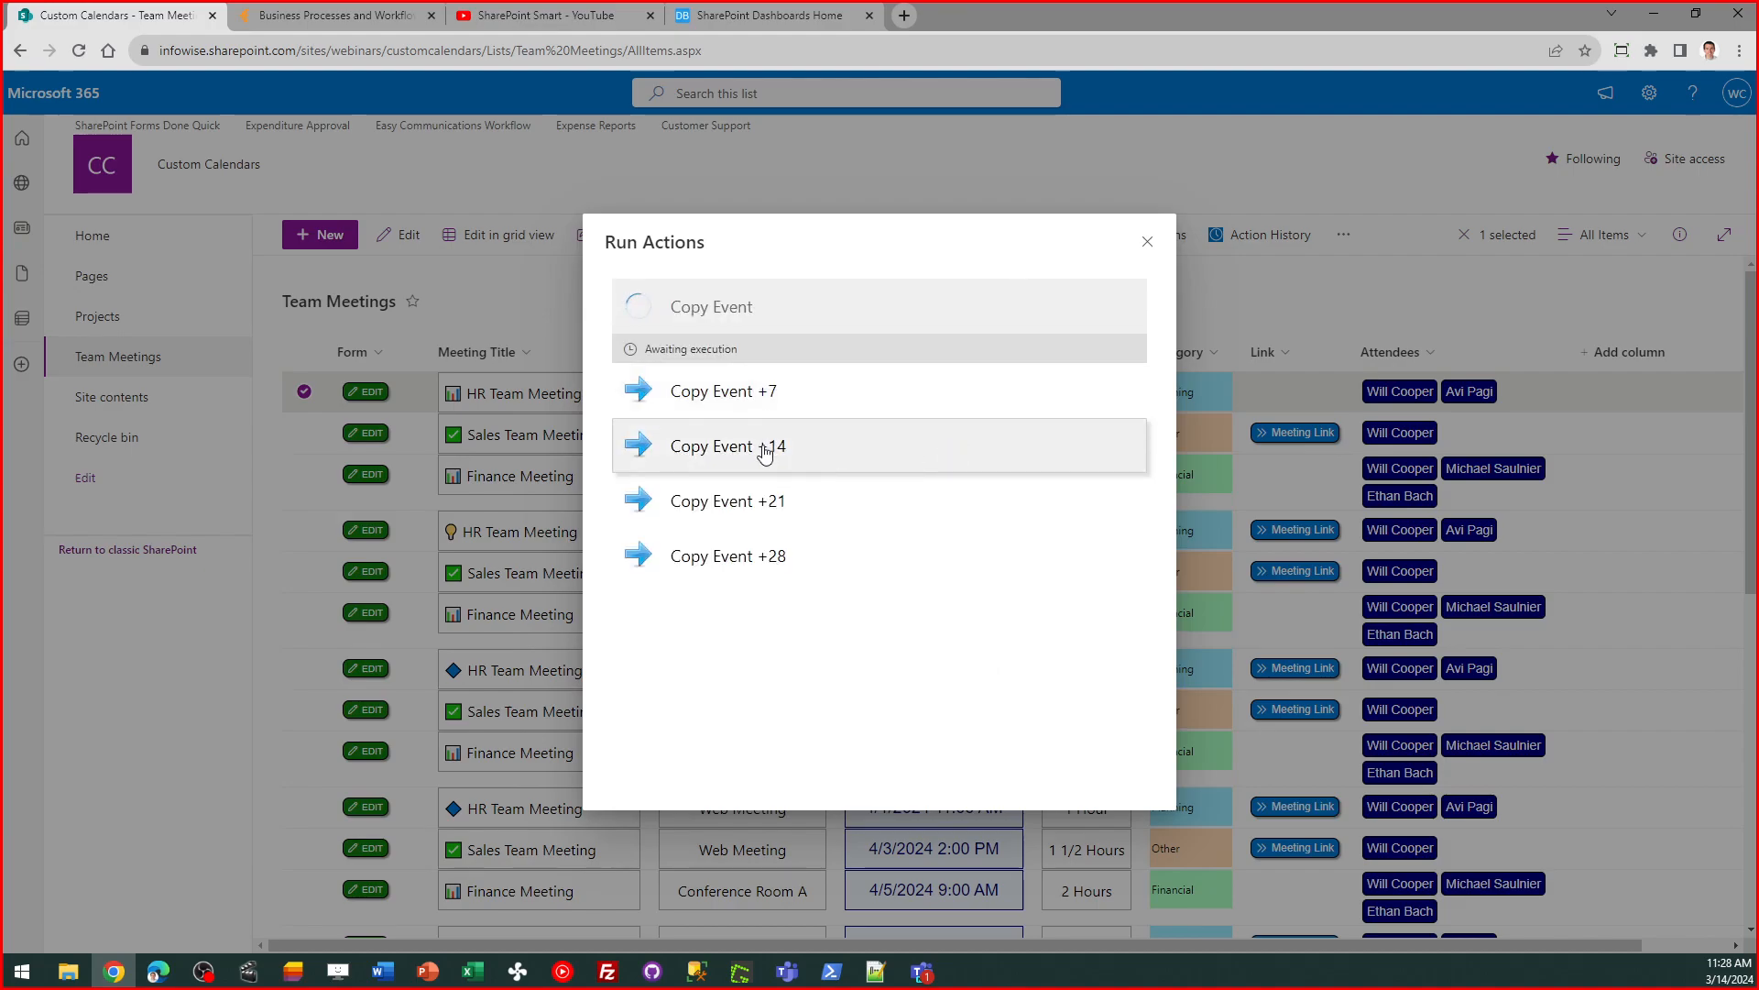
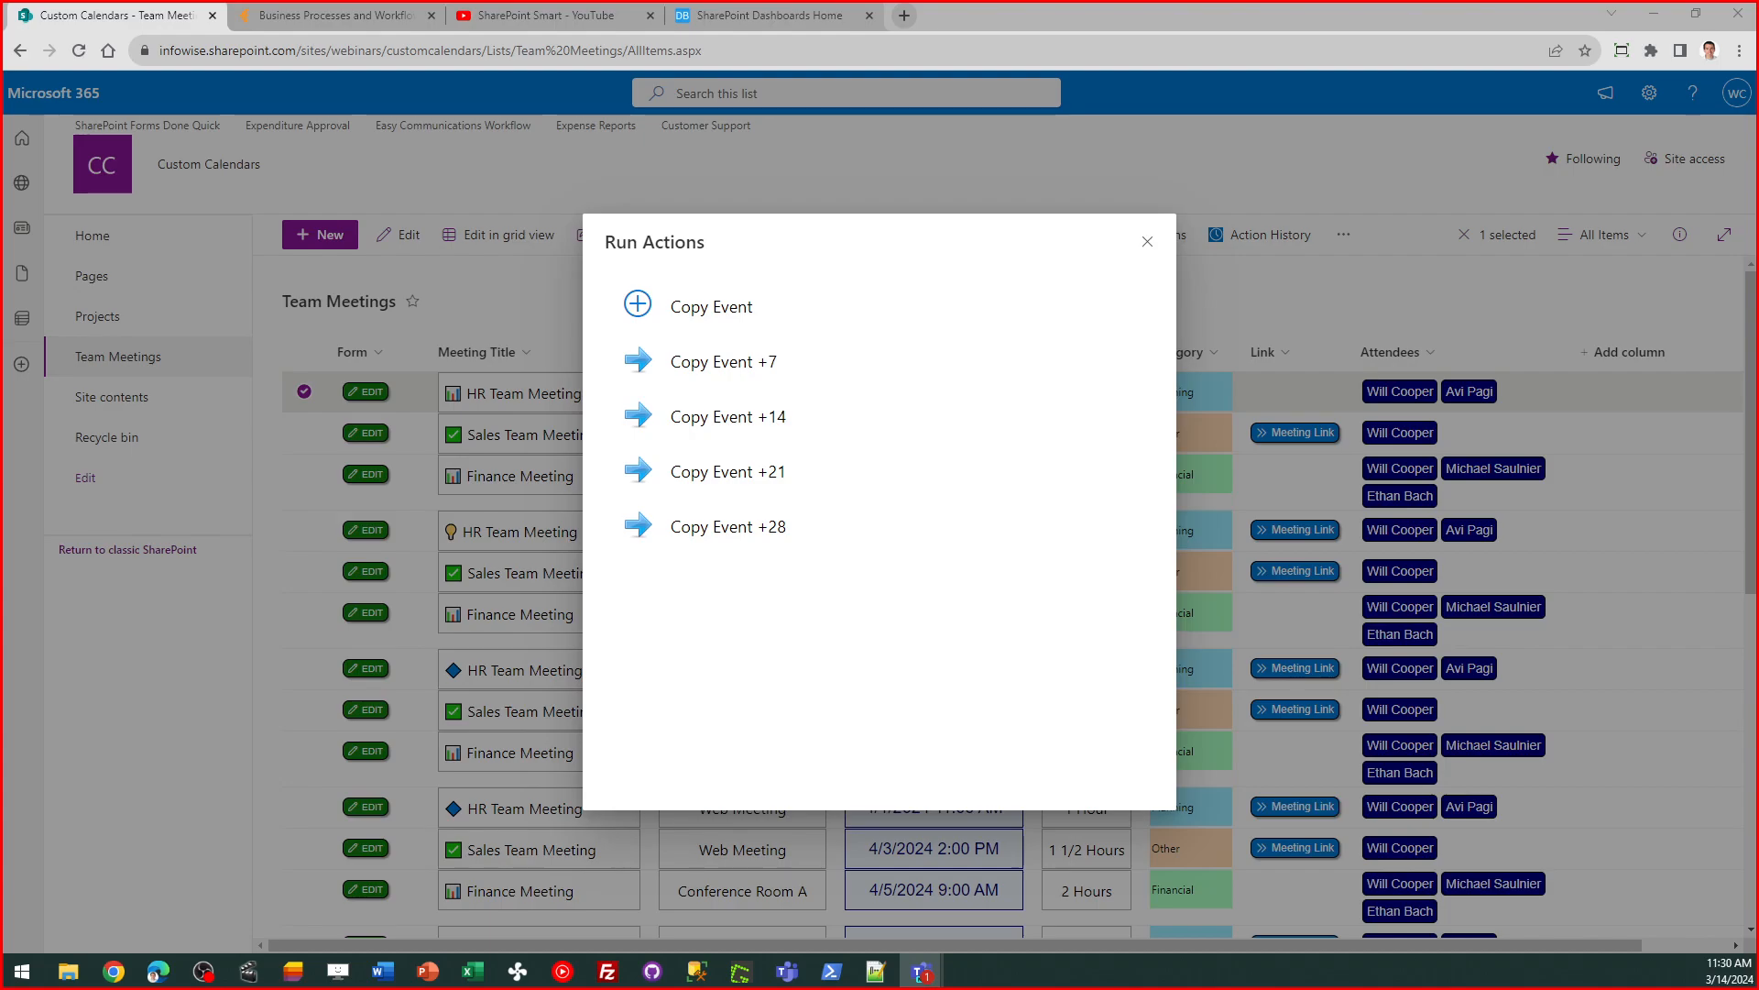
{"action": "left_click", "coordinate": [1147, 242]}
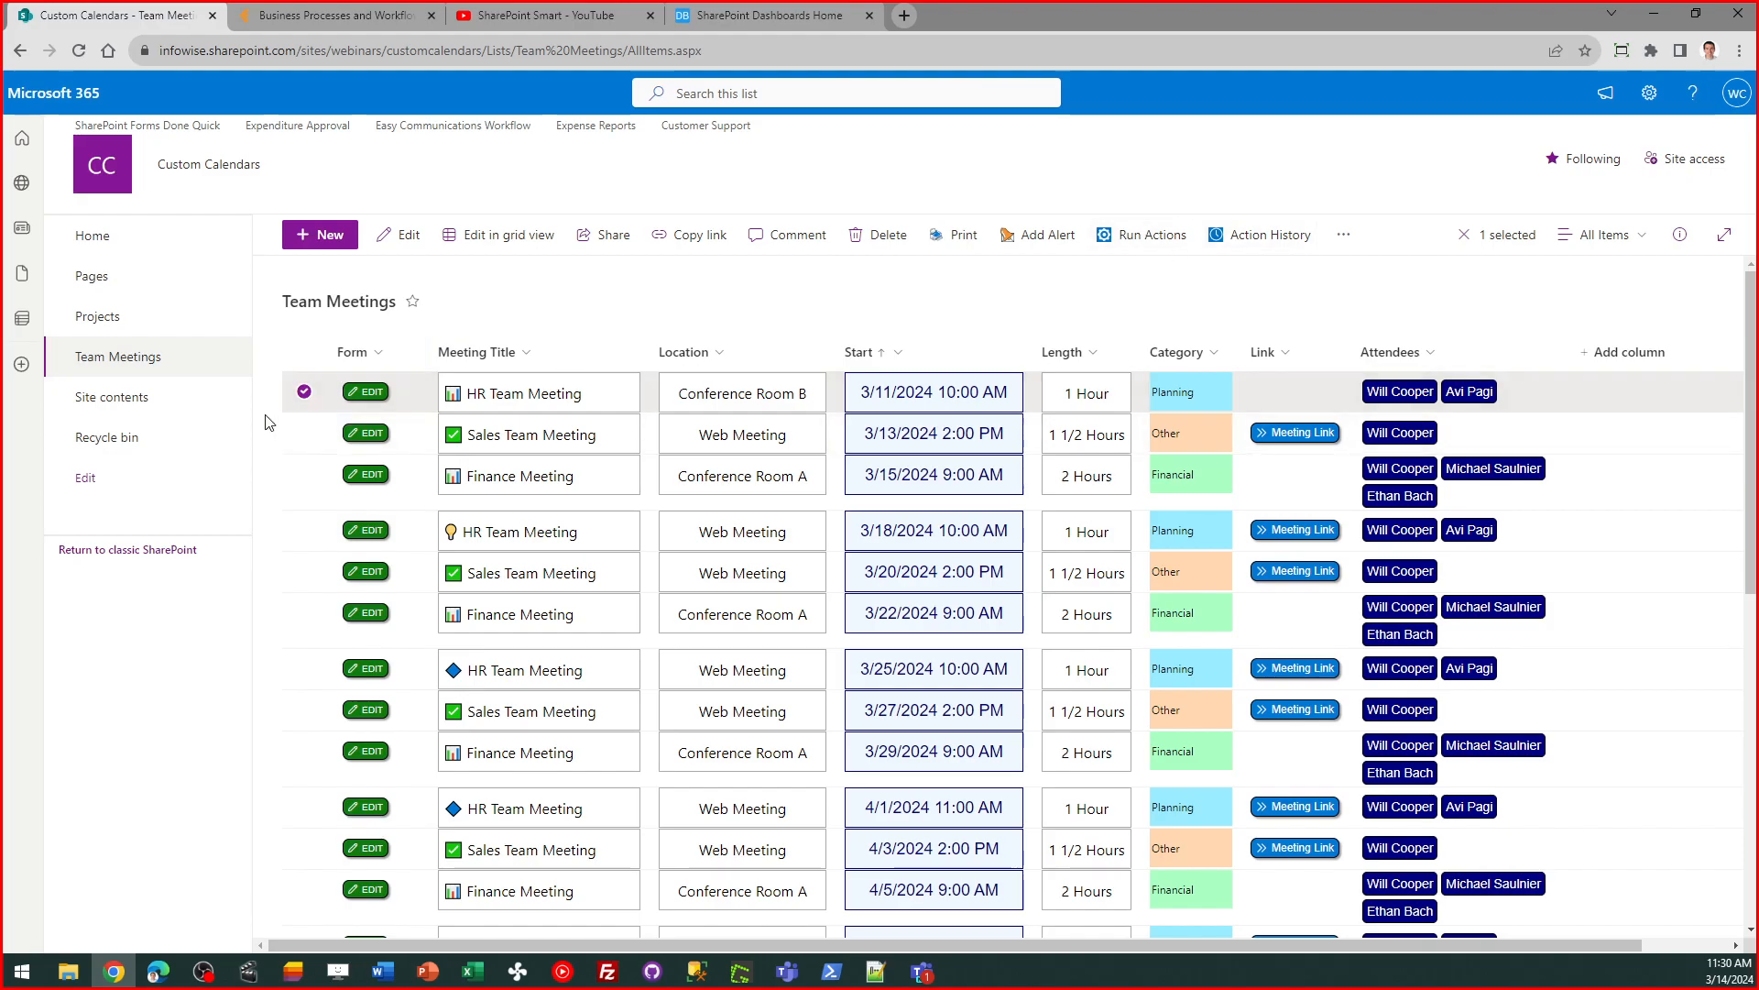
{"action": "left_click", "coordinate": [304, 393]}
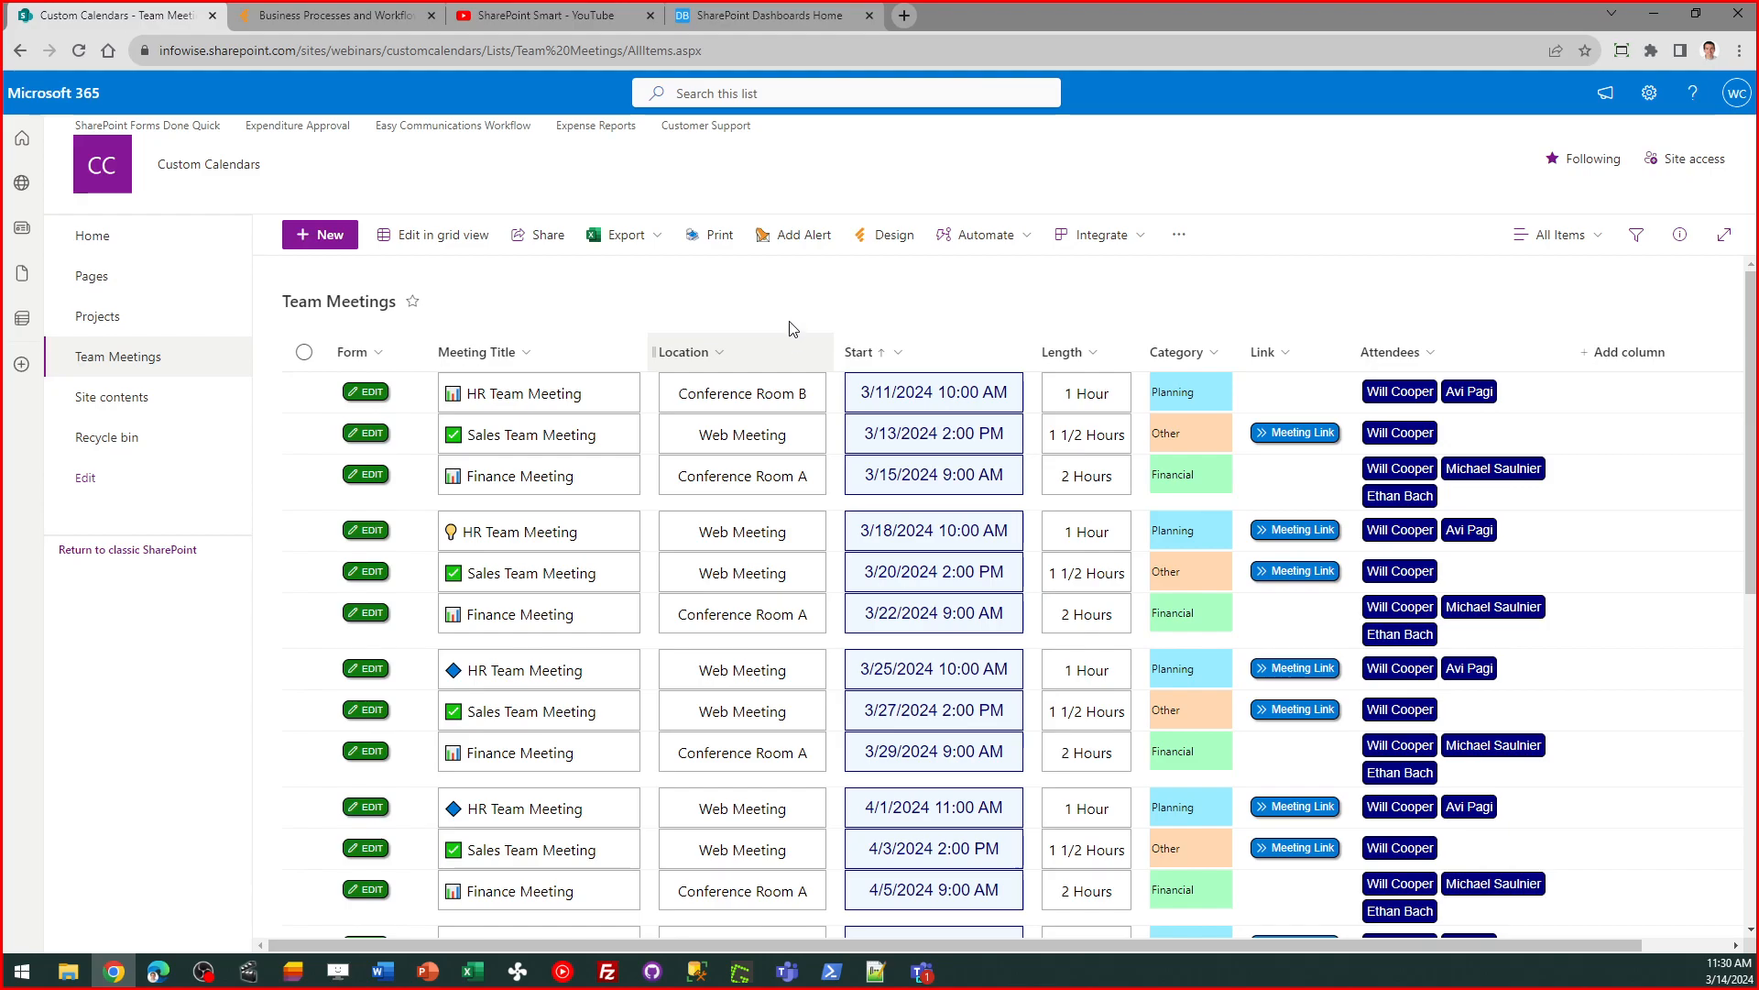
- View the Visual Project Management webinar solution in the Ultimate Forms solution catalog, and return to the design home without installing it
{"action": "left_click", "coordinate": [880, 240]}
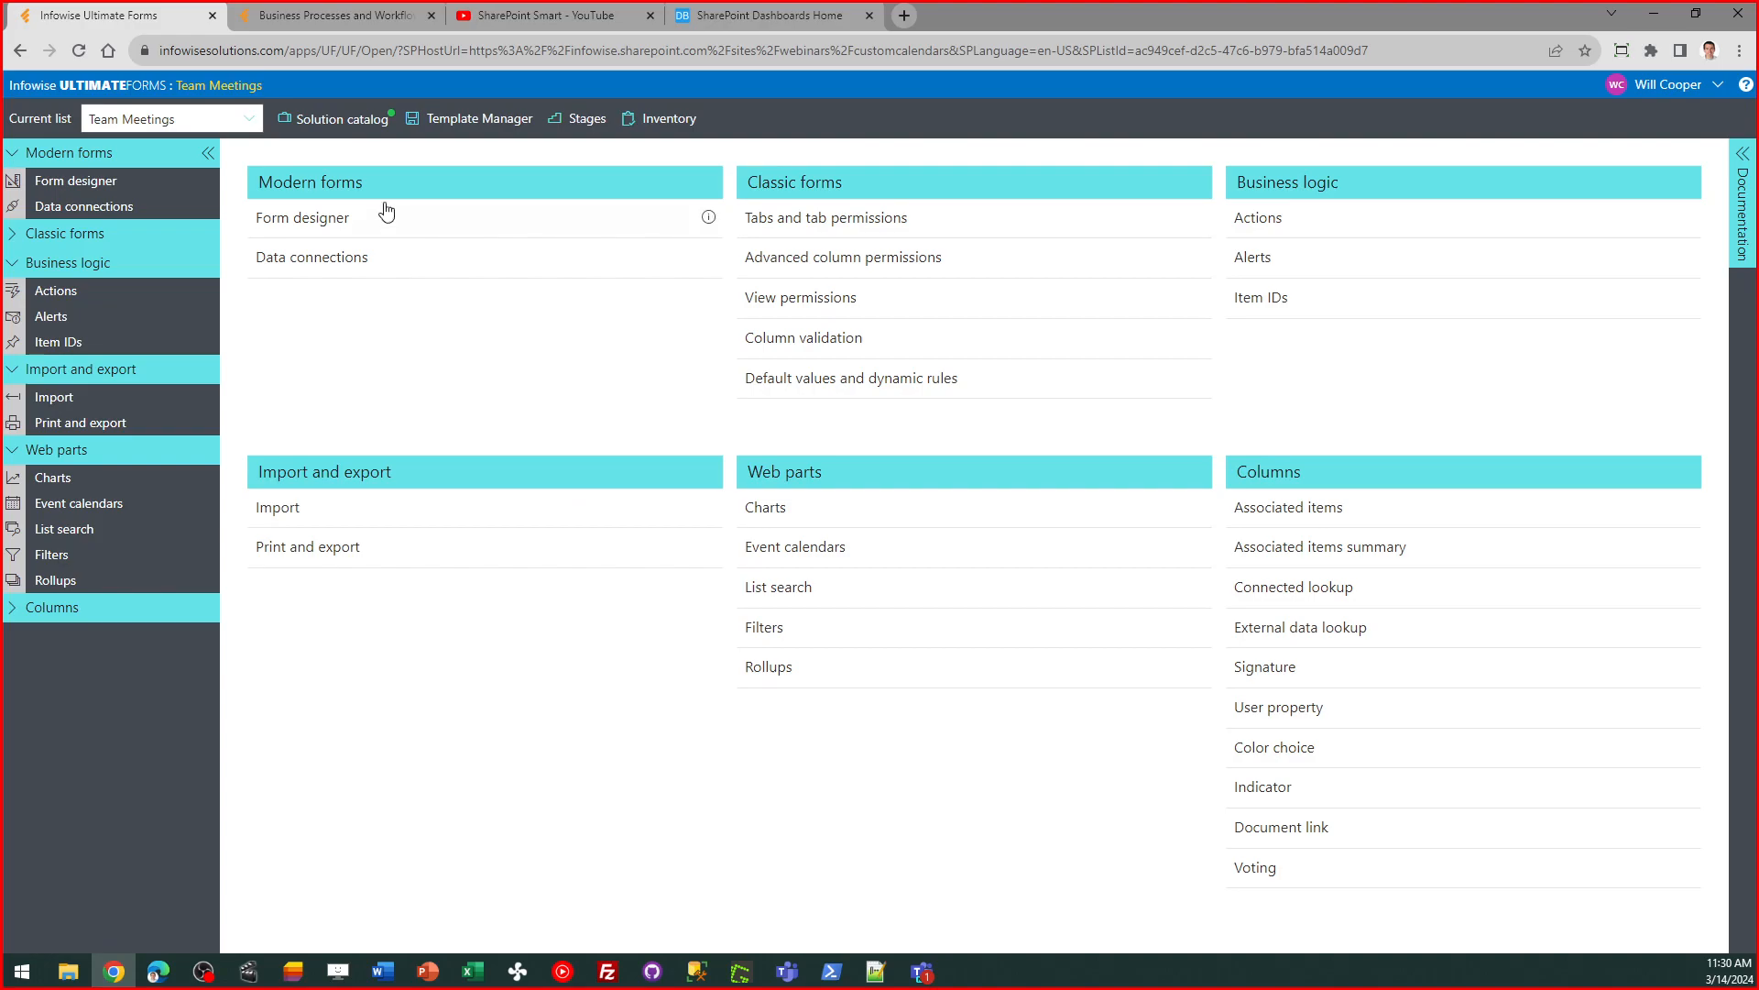
{"action": "left_click", "coordinate": [346, 121]}
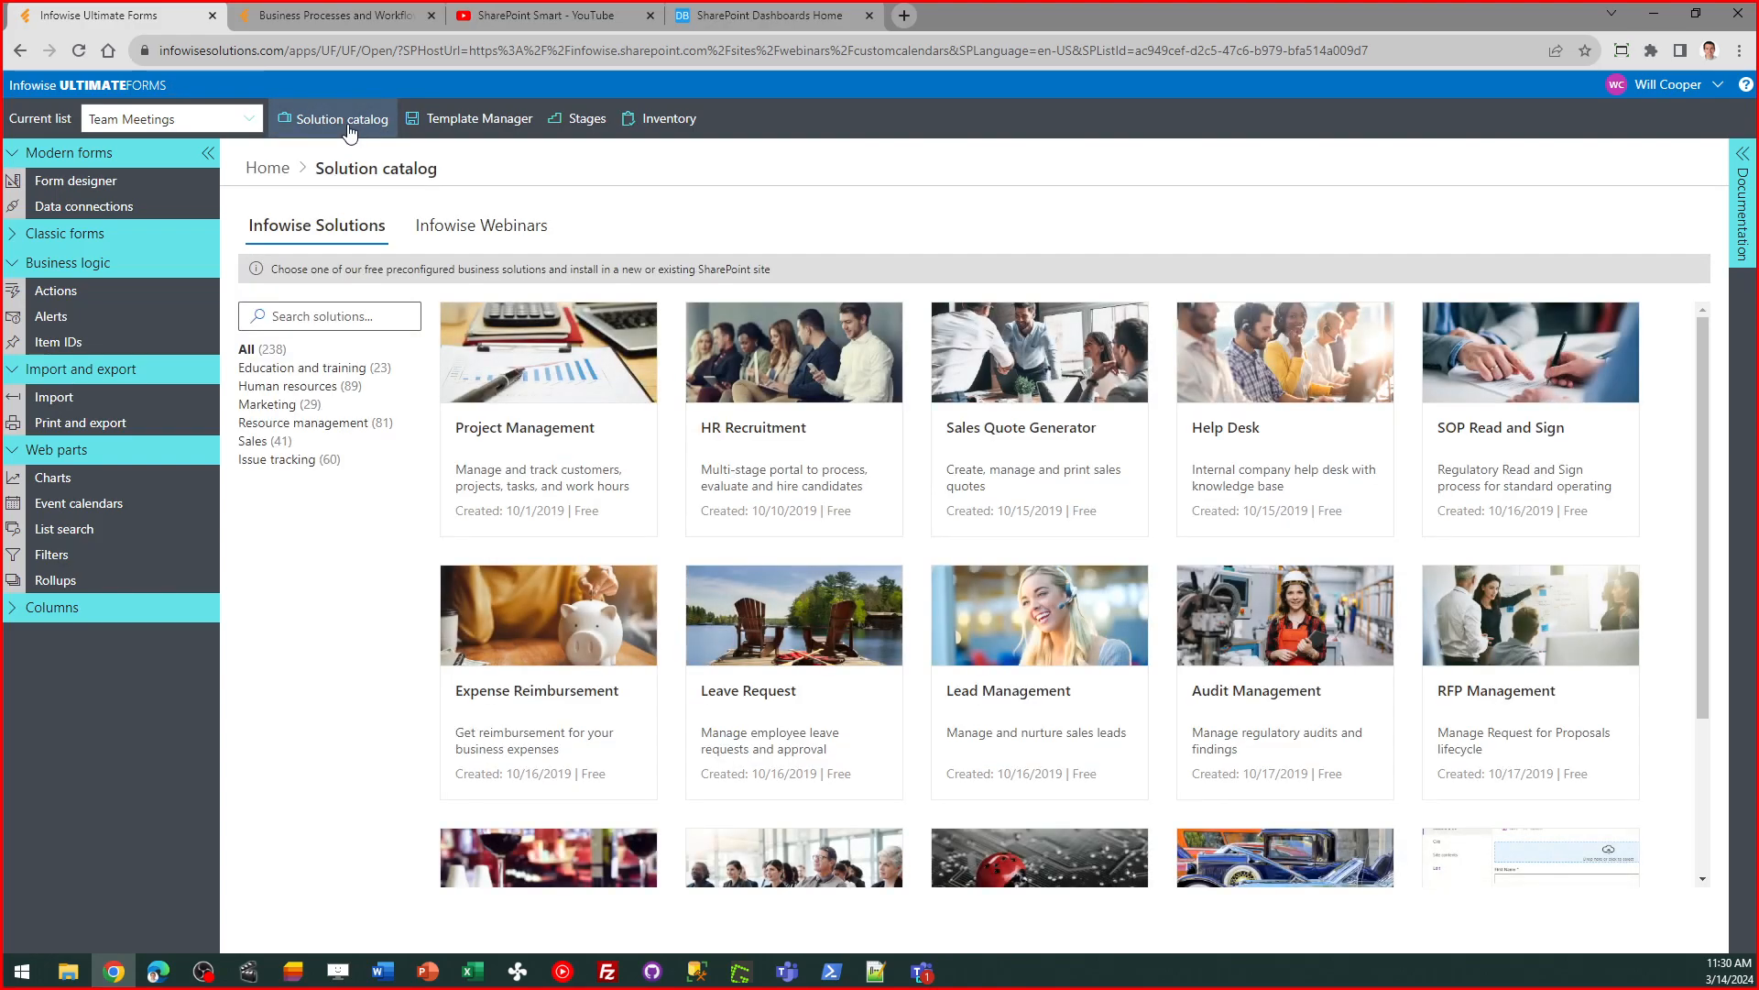
{"action": "left_click", "coordinate": [468, 225]}
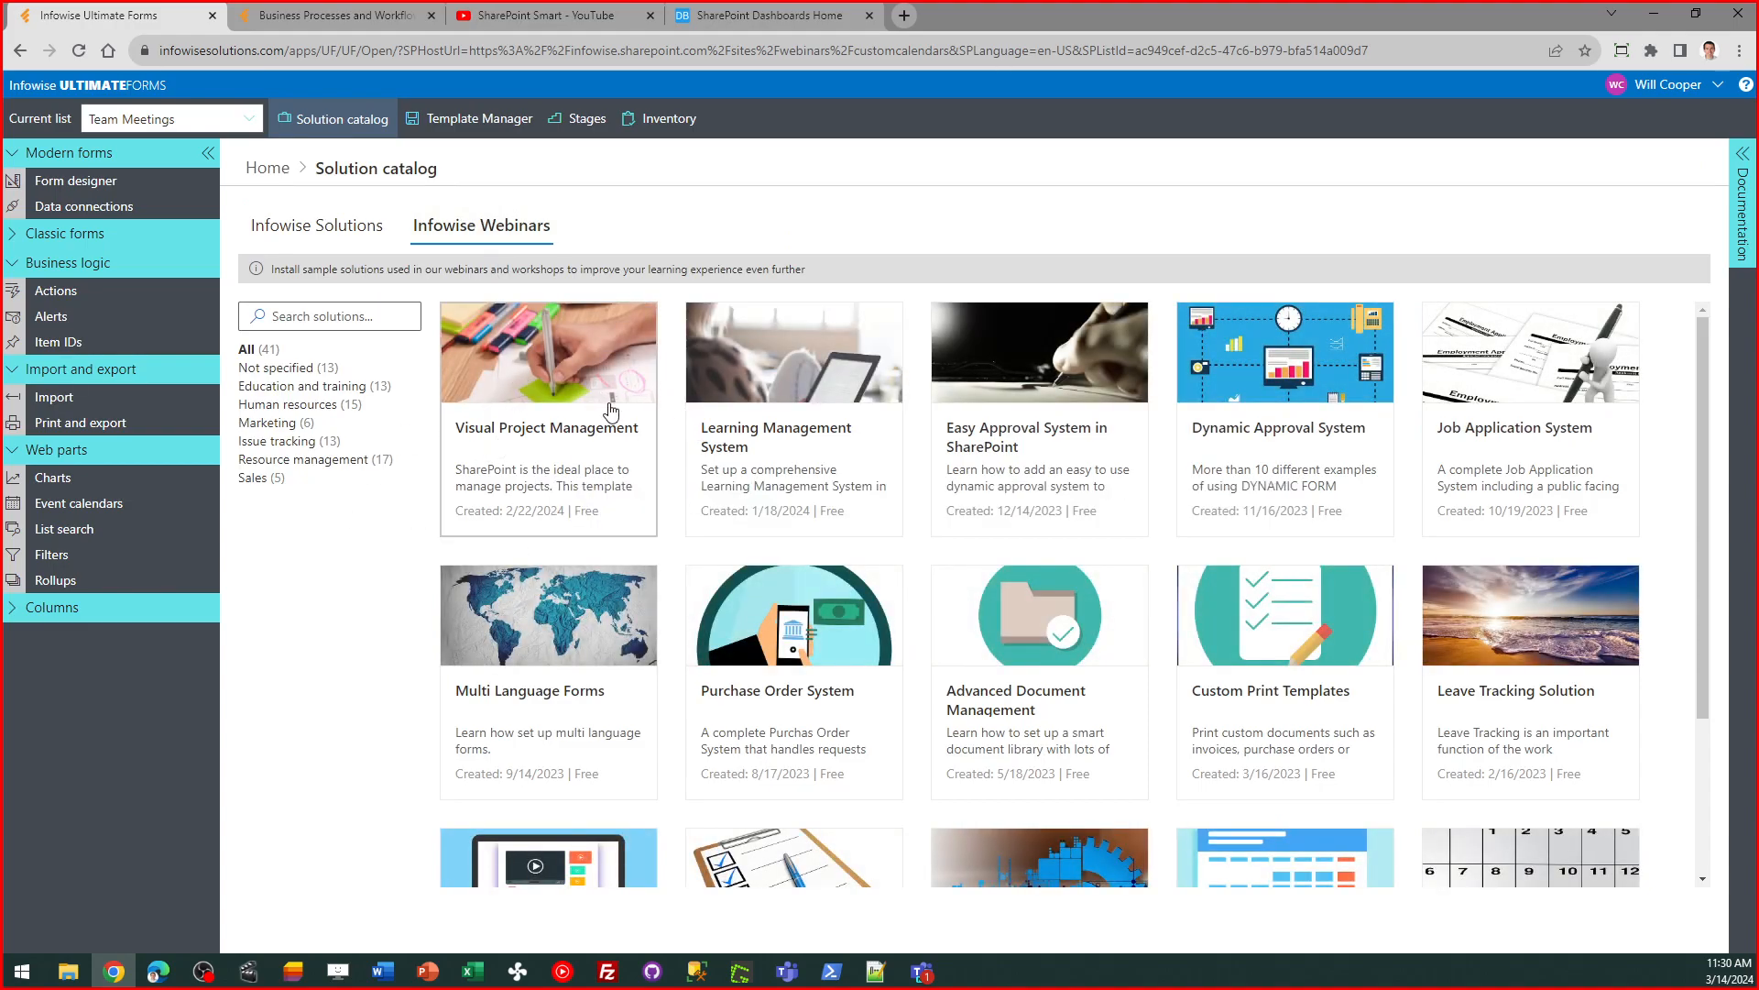
{"action": "left_click", "coordinate": [552, 406]}
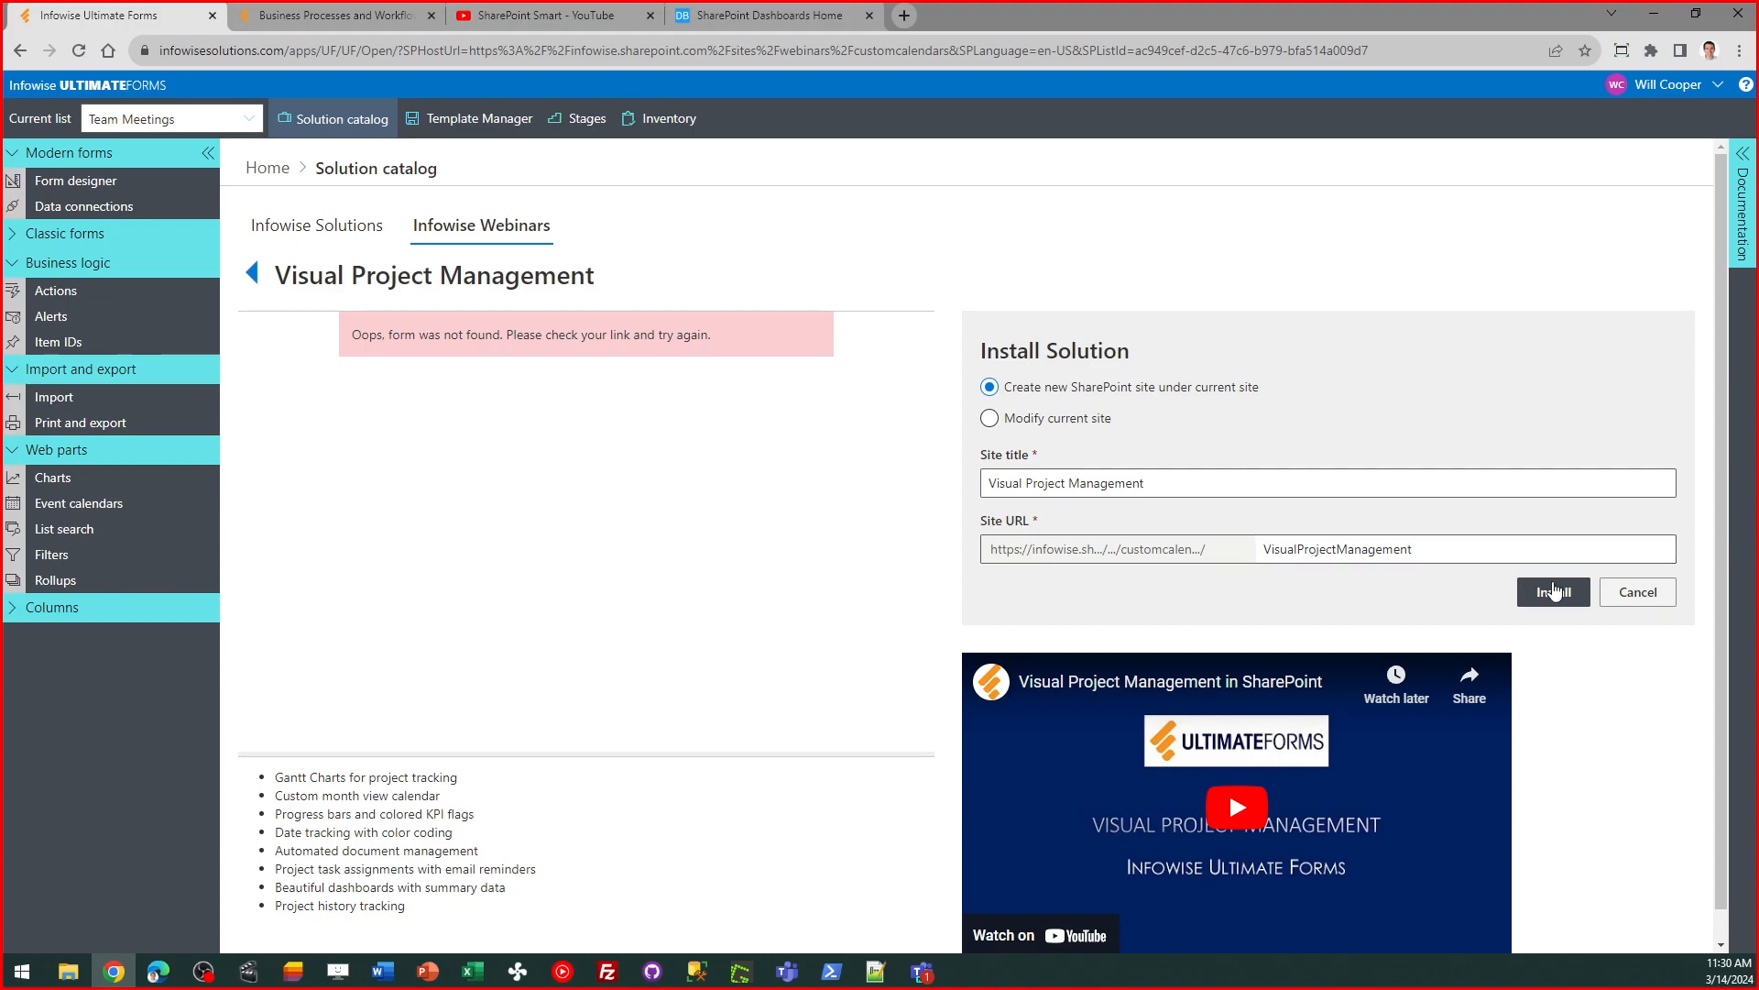
{"action": "left_click", "coordinate": [269, 170]}
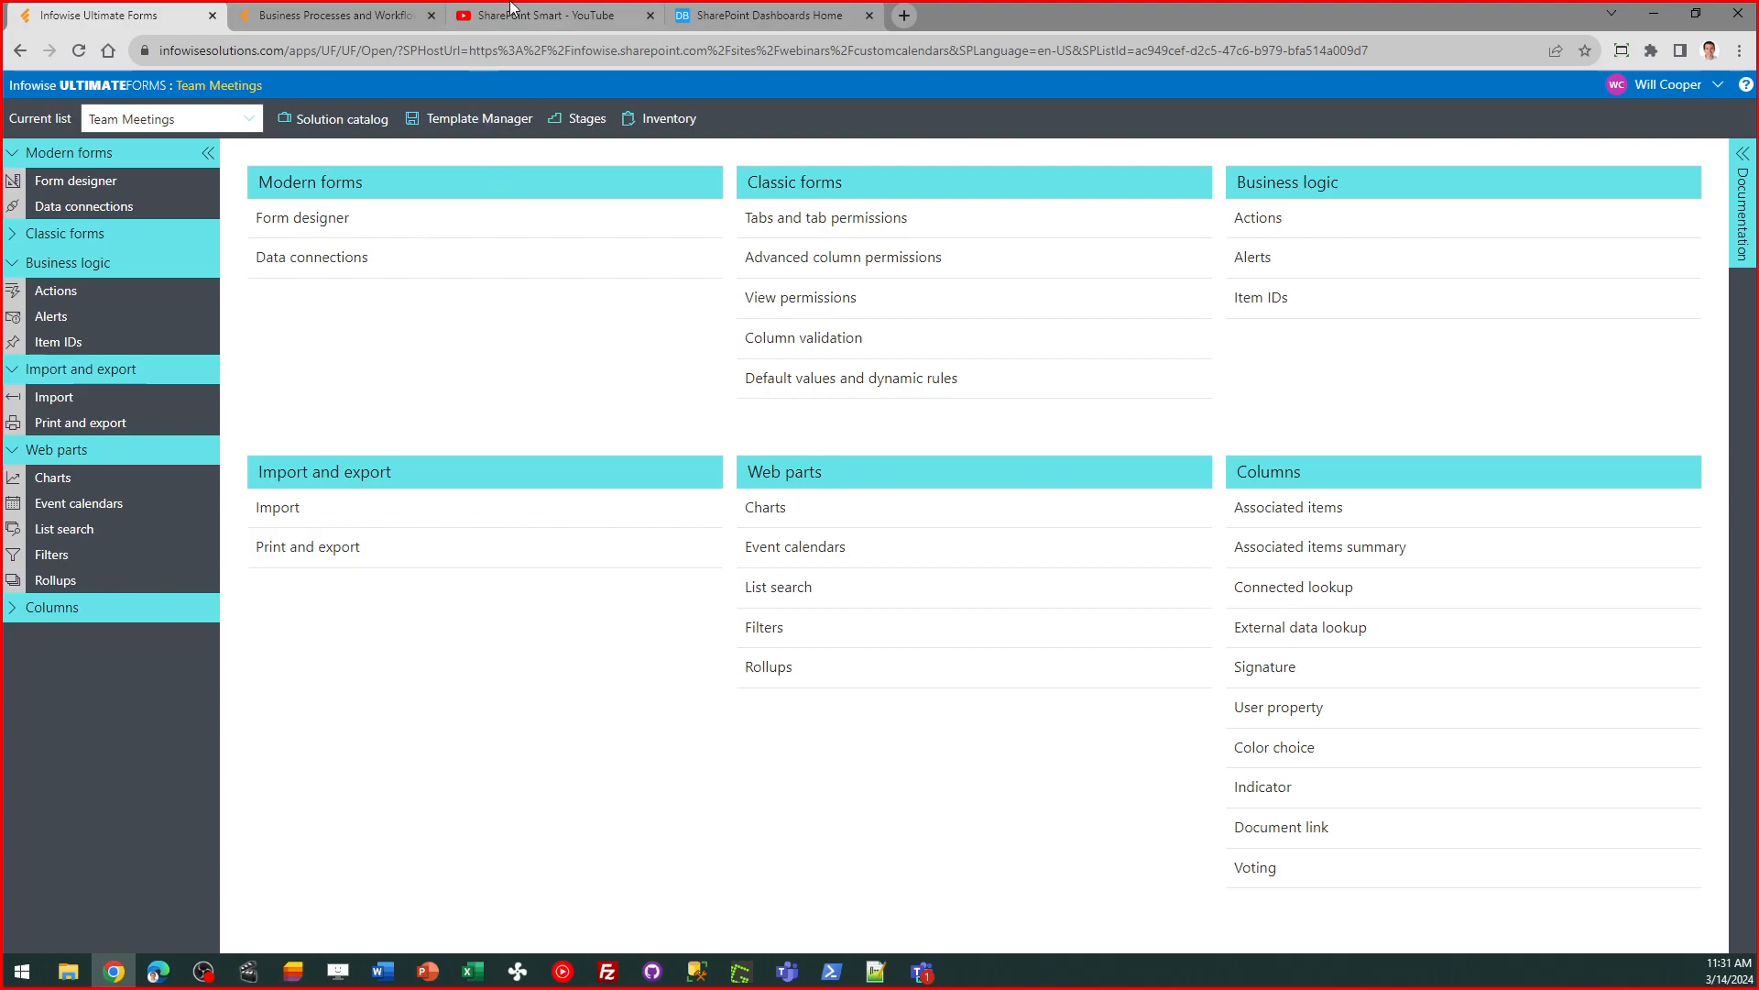
- Switch to the Ultimate Forms website, view its free trial and SharePoint Online installation options, and close them
{"action": "left_click", "coordinate": [337, 18]}
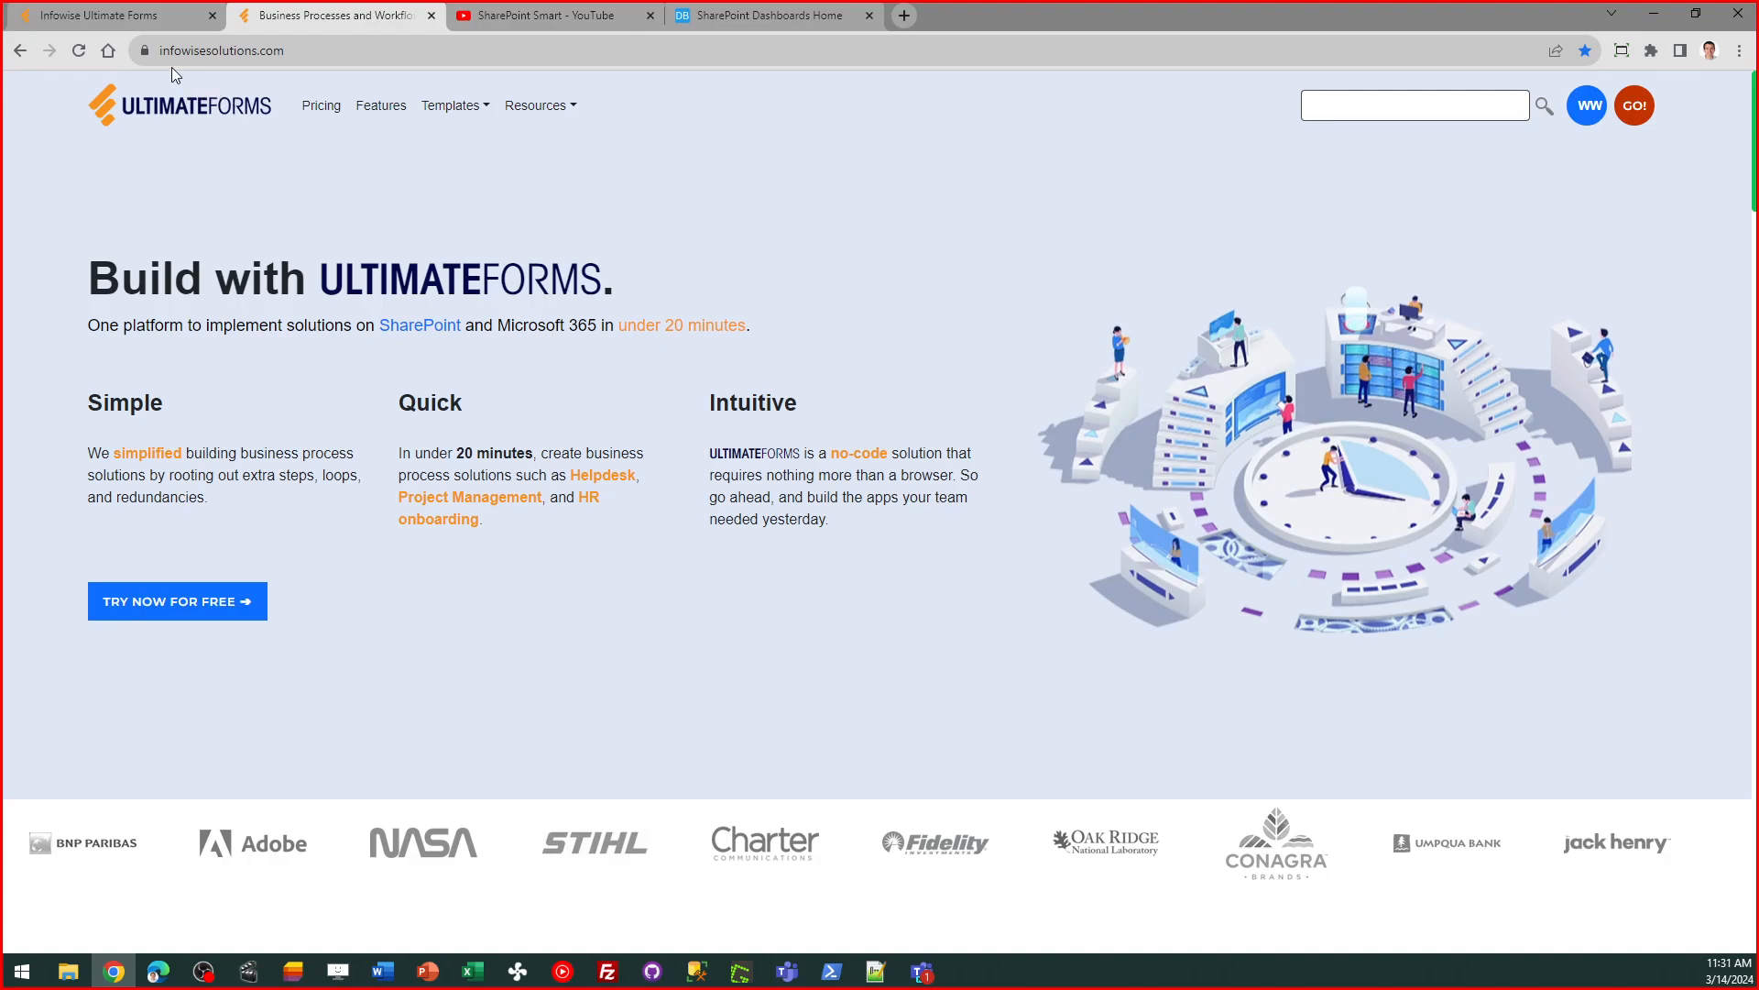
{"action": "left_click", "coordinate": [171, 601]}
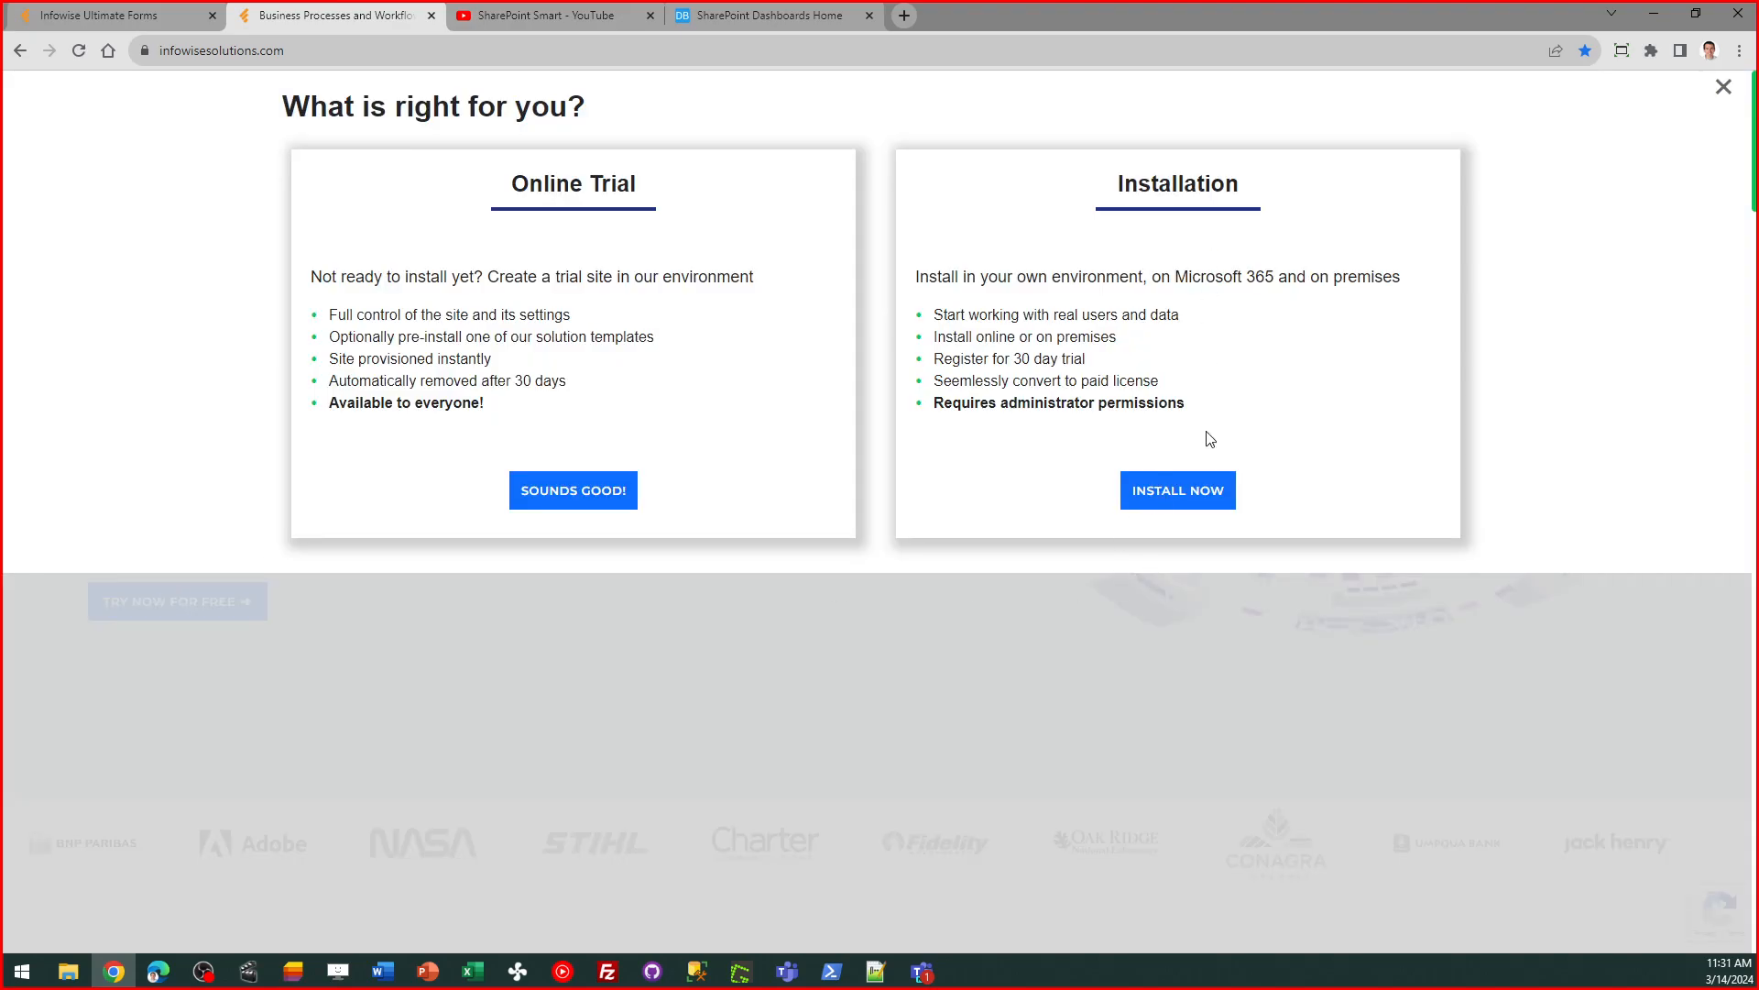
{"action": "left_click", "coordinate": [1211, 501]}
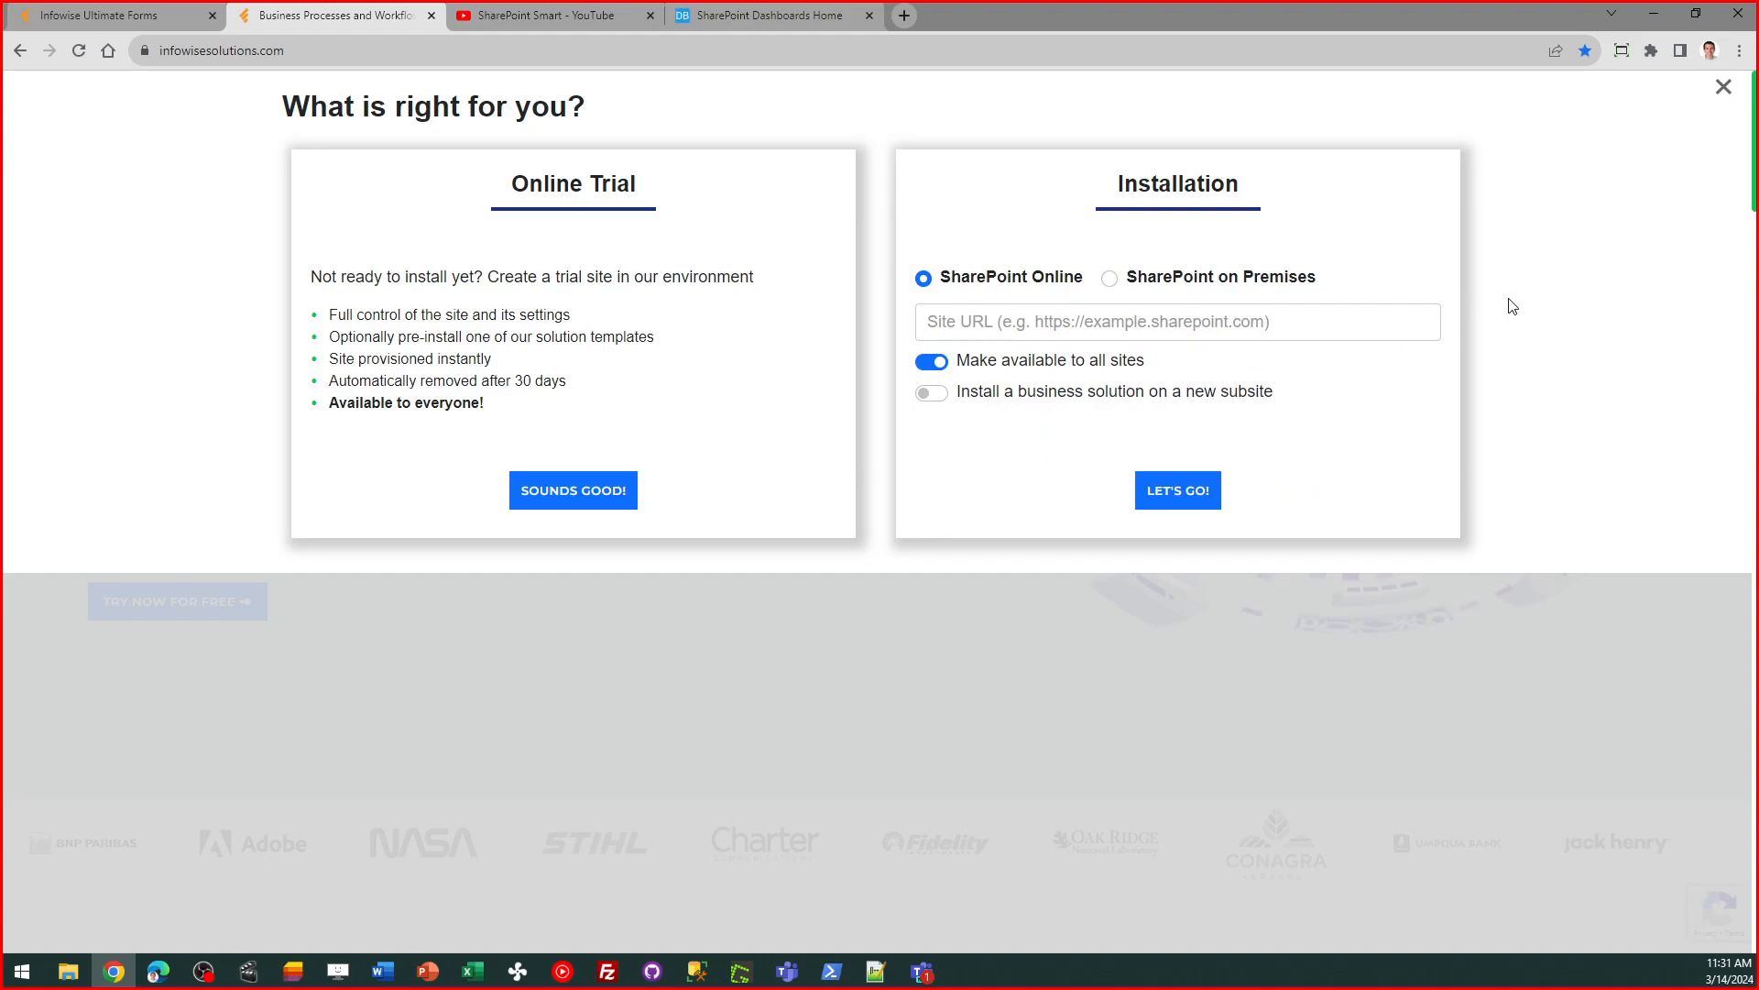
{"action": "left_click", "coordinate": [1723, 89]}
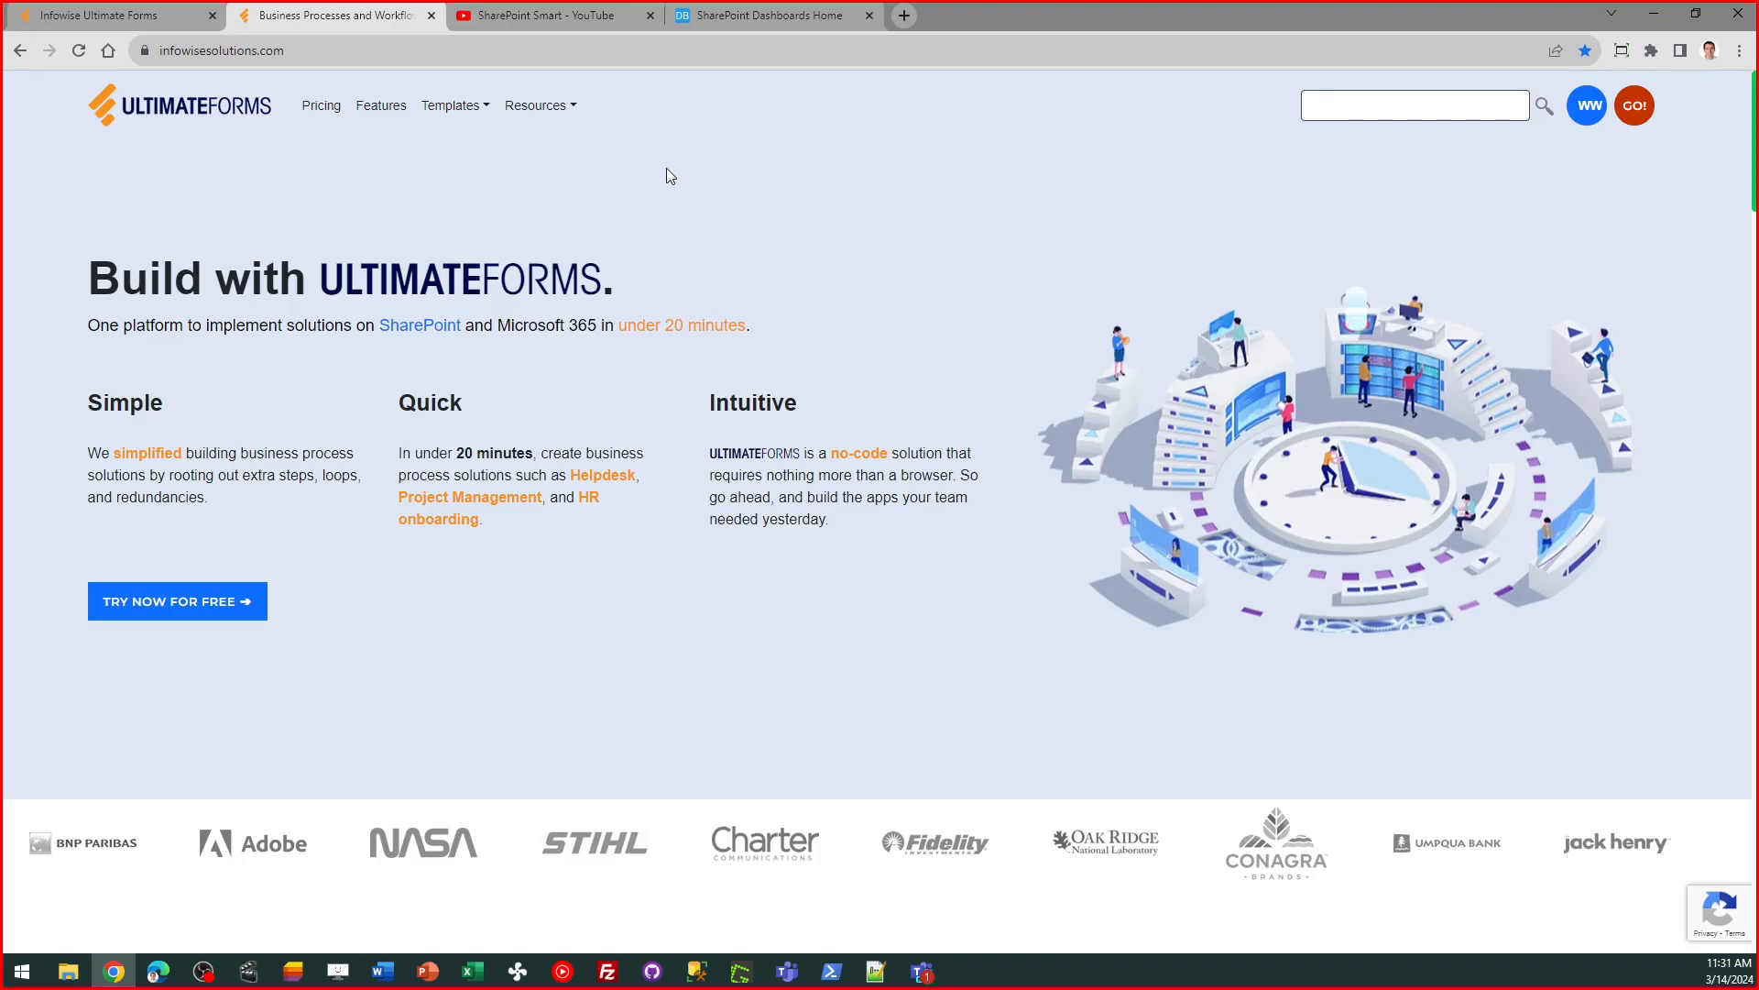
- View the Ultimate Forms pricing page, and open the Tutorials resource to look over the Kickstart Training topics
{"action": "left_click", "coordinate": [312, 108]}
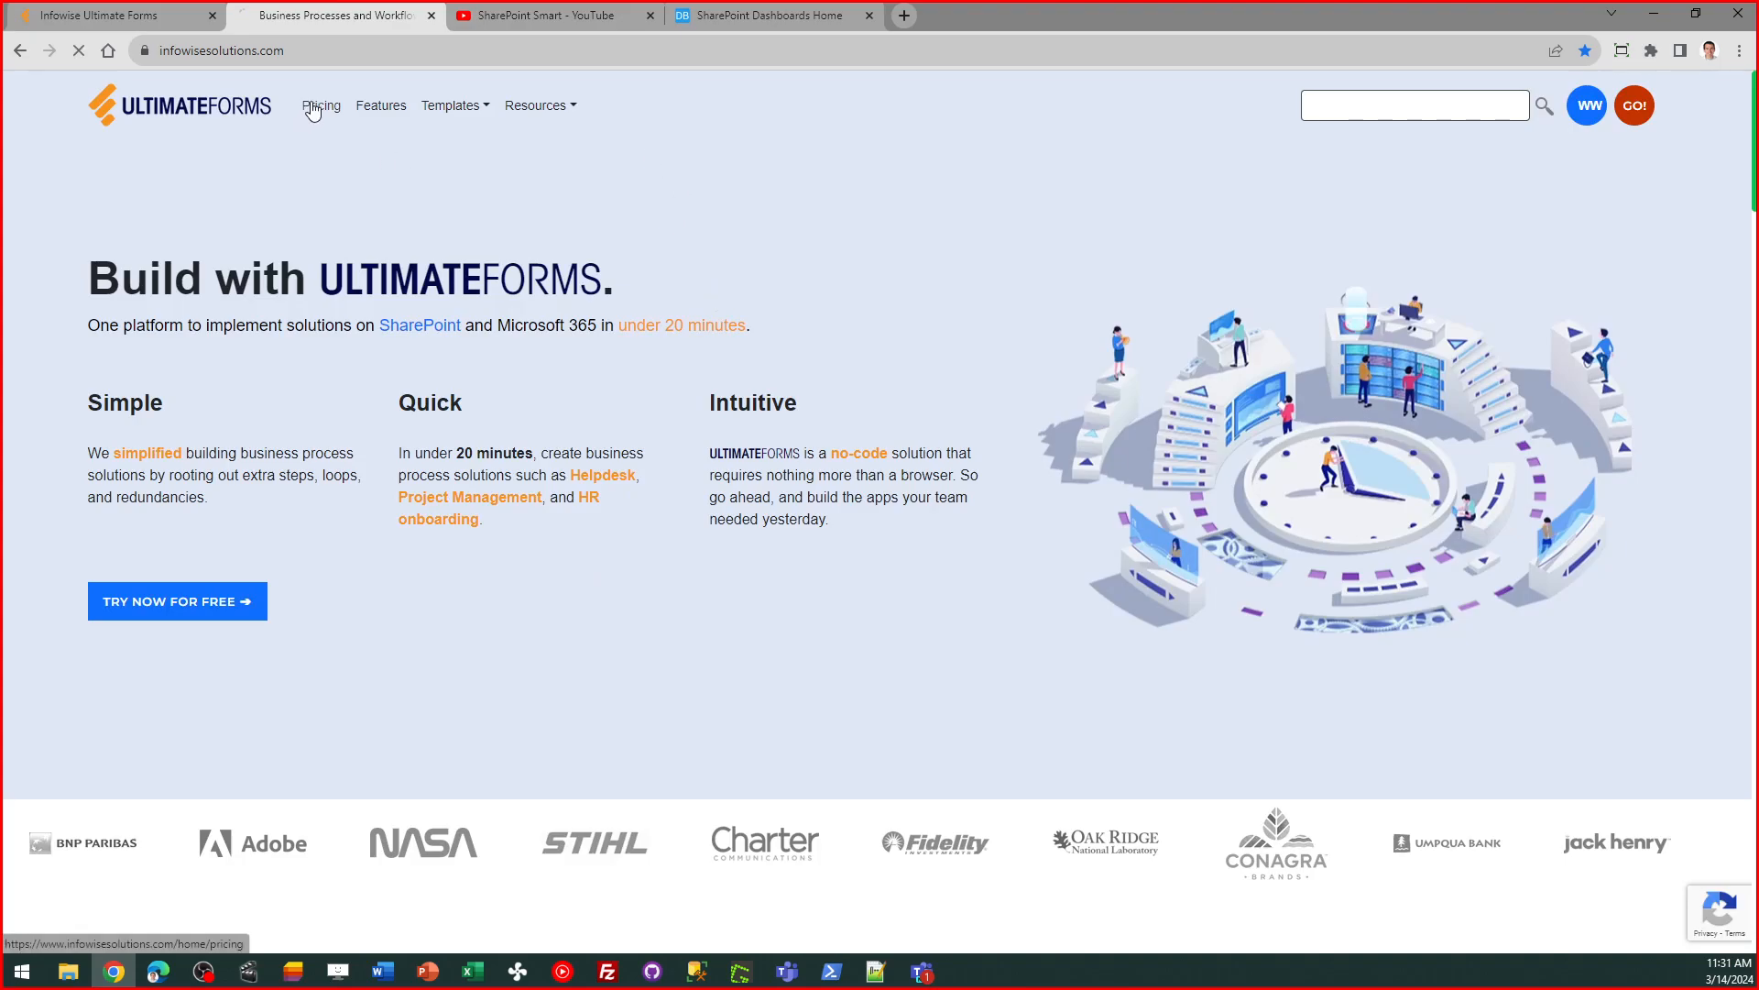
{"action": "left_click", "coordinate": [558, 111]}
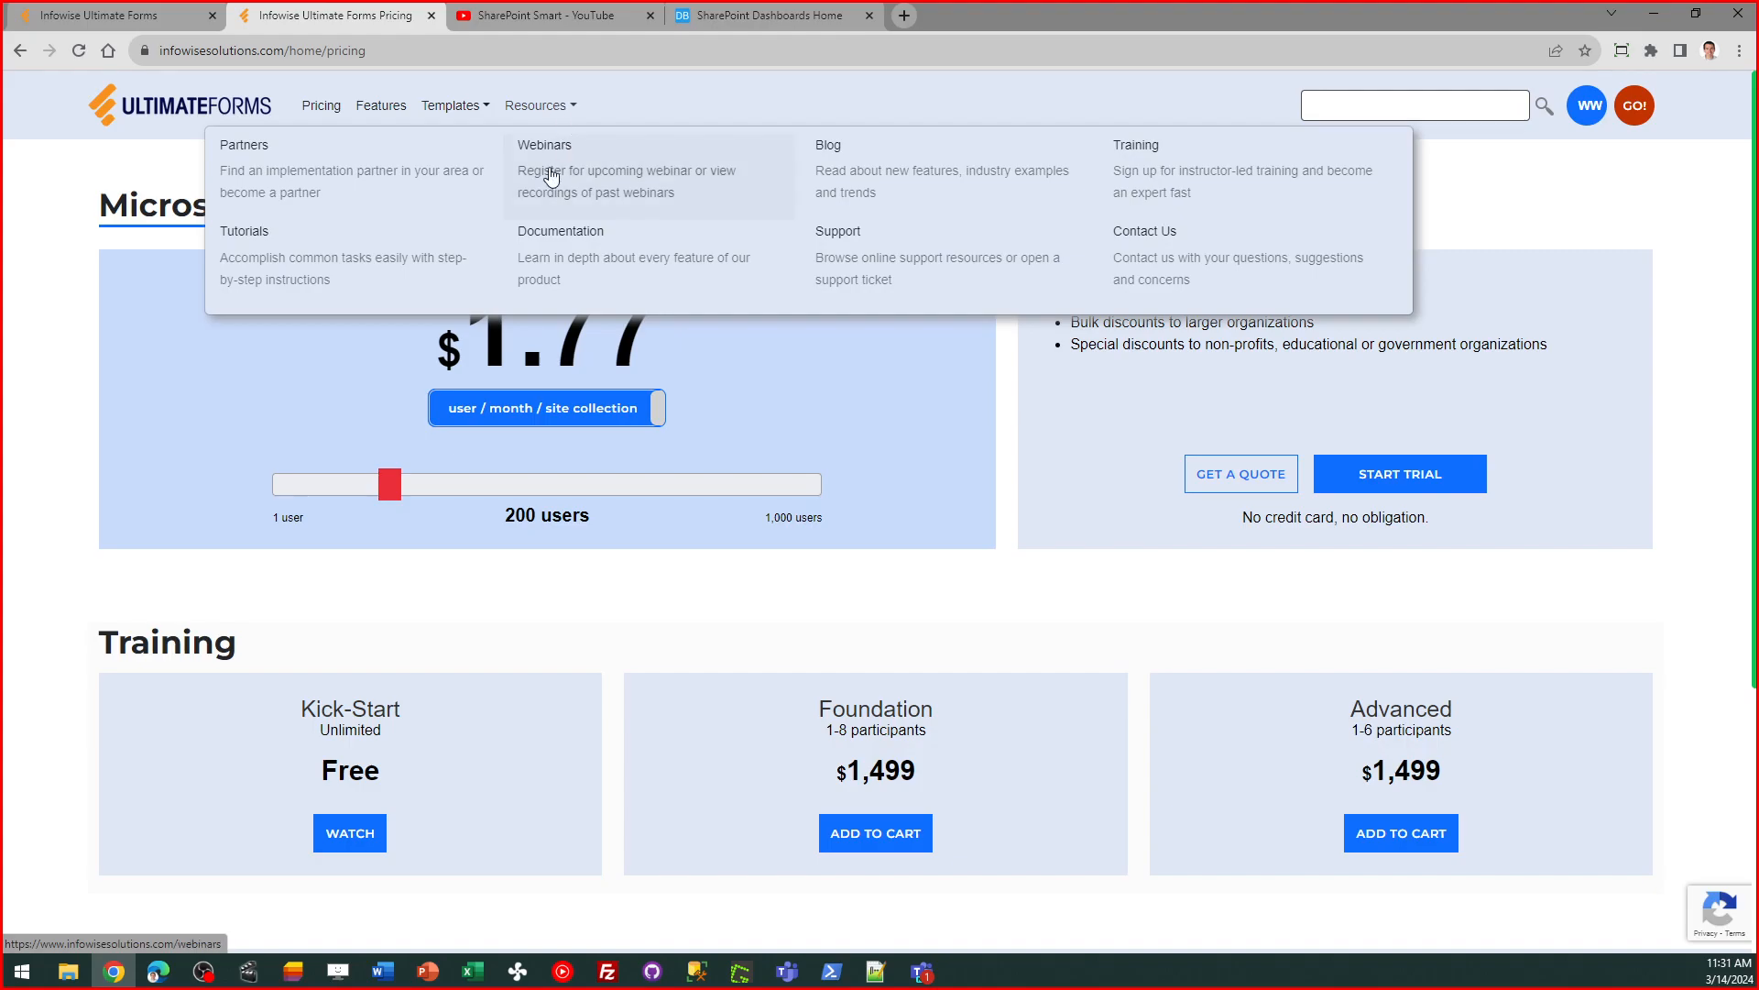
{"action": "left_click", "coordinate": [335, 268]}
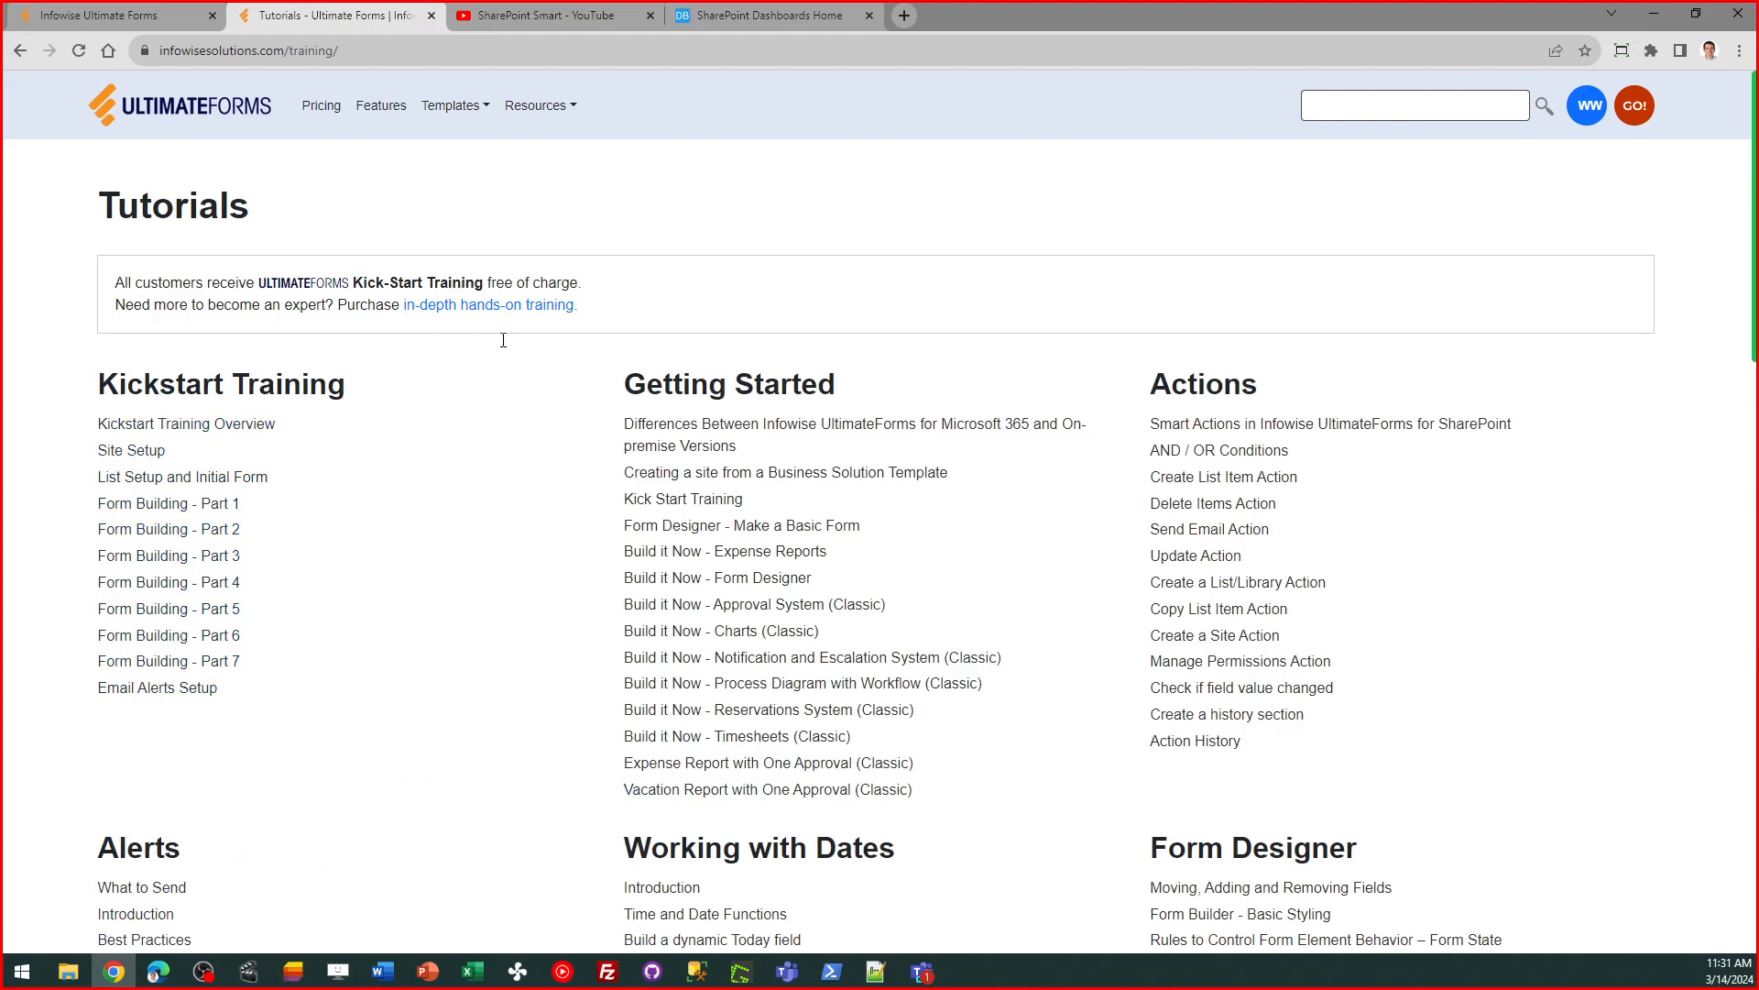
{"action": "left_click_drag", "start_coordinate": [325, 676], "coordinate": [100, 479]}
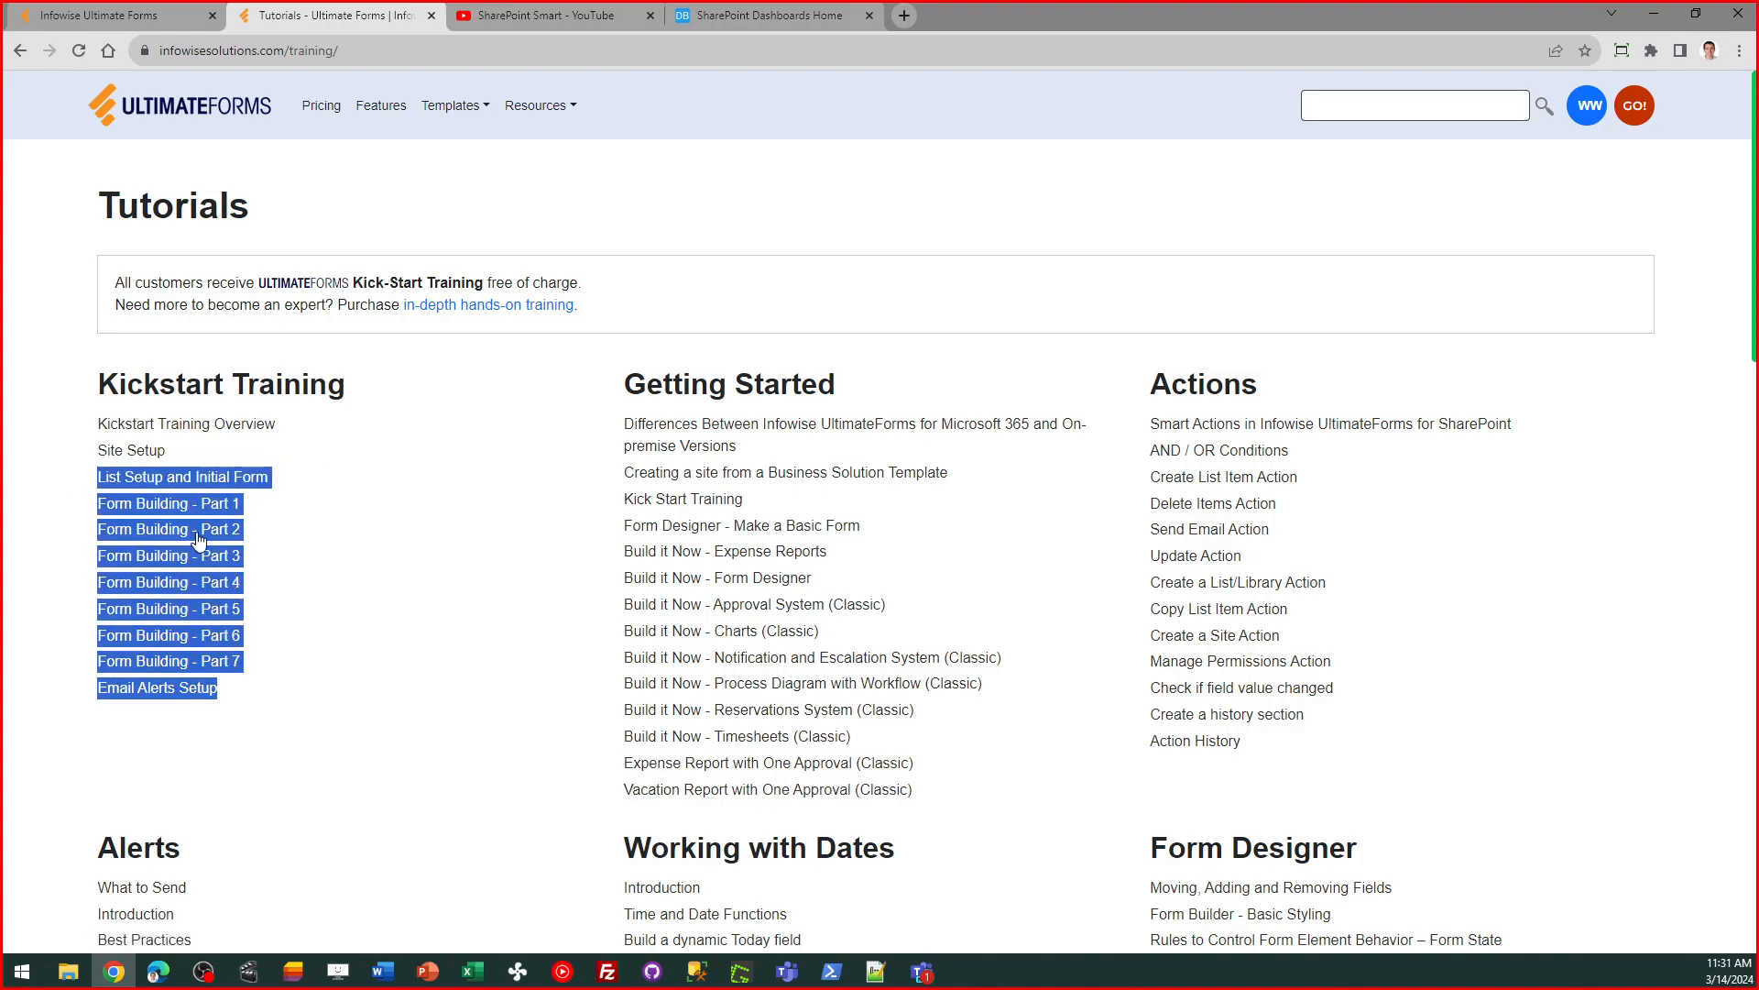
- View the Ultimate Forms Instructor-Led Training page, open the Webinars resource and load all webinars to look over the full list
{"action": "left_click", "coordinate": [553, 107]}
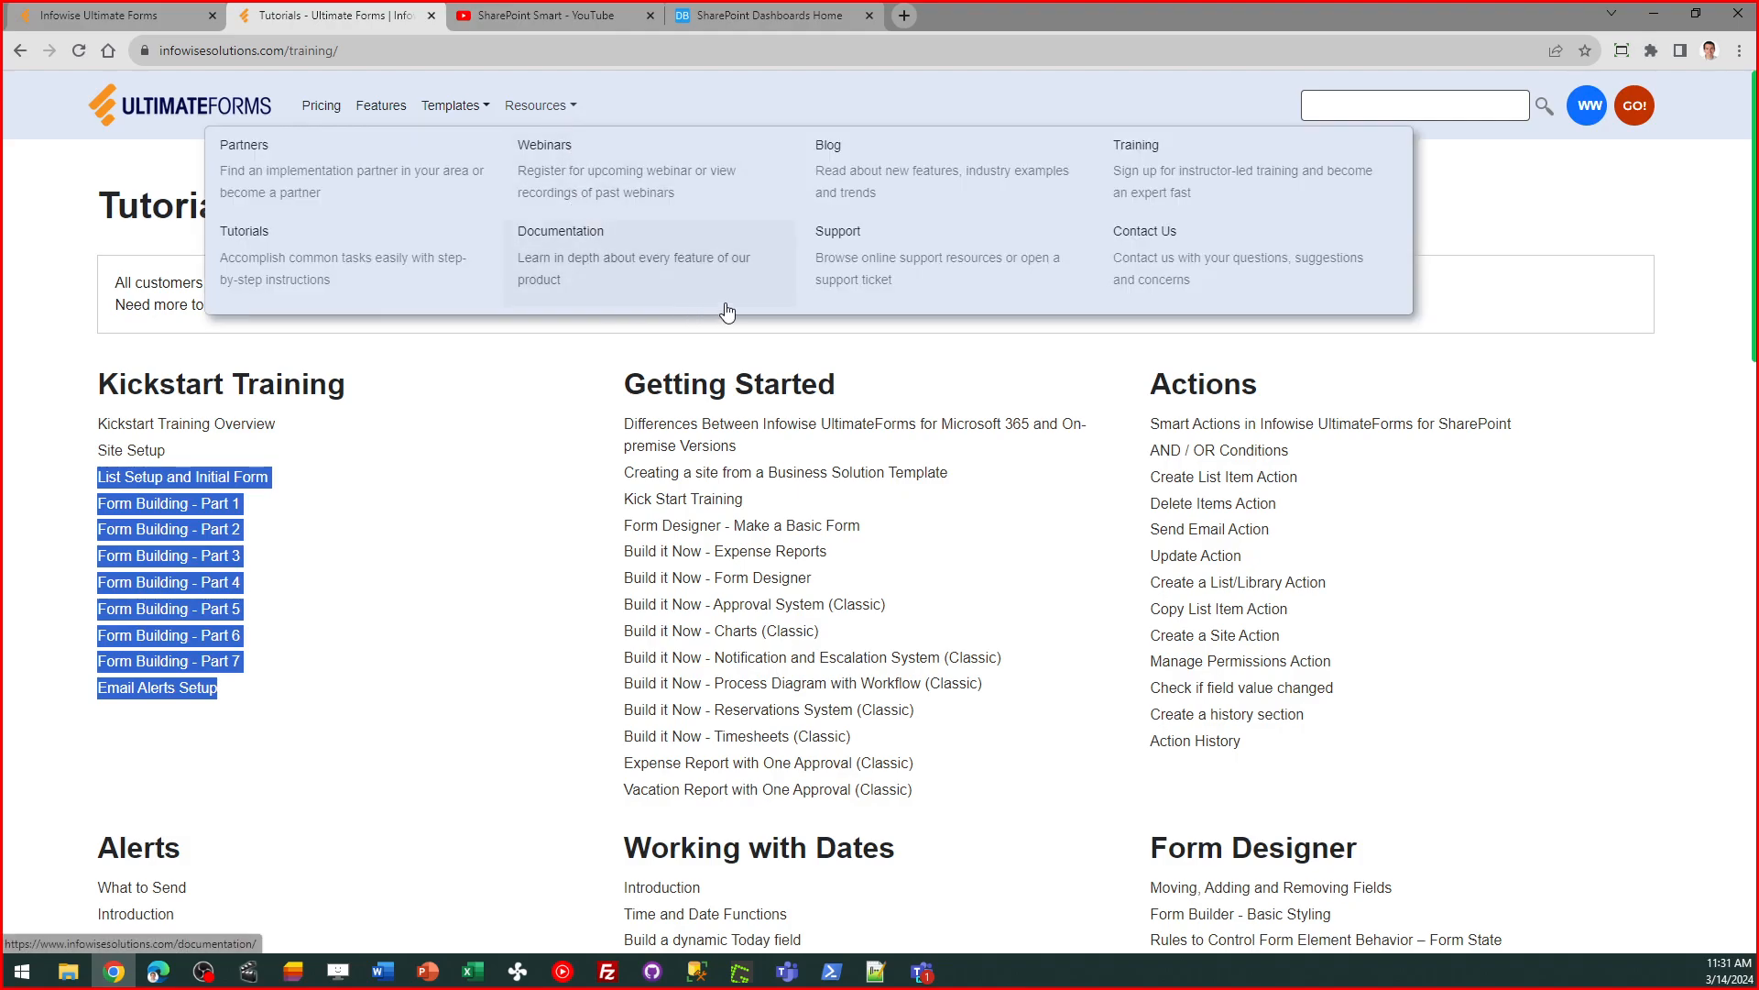
{"action": "left_click", "coordinate": [1140, 187]}
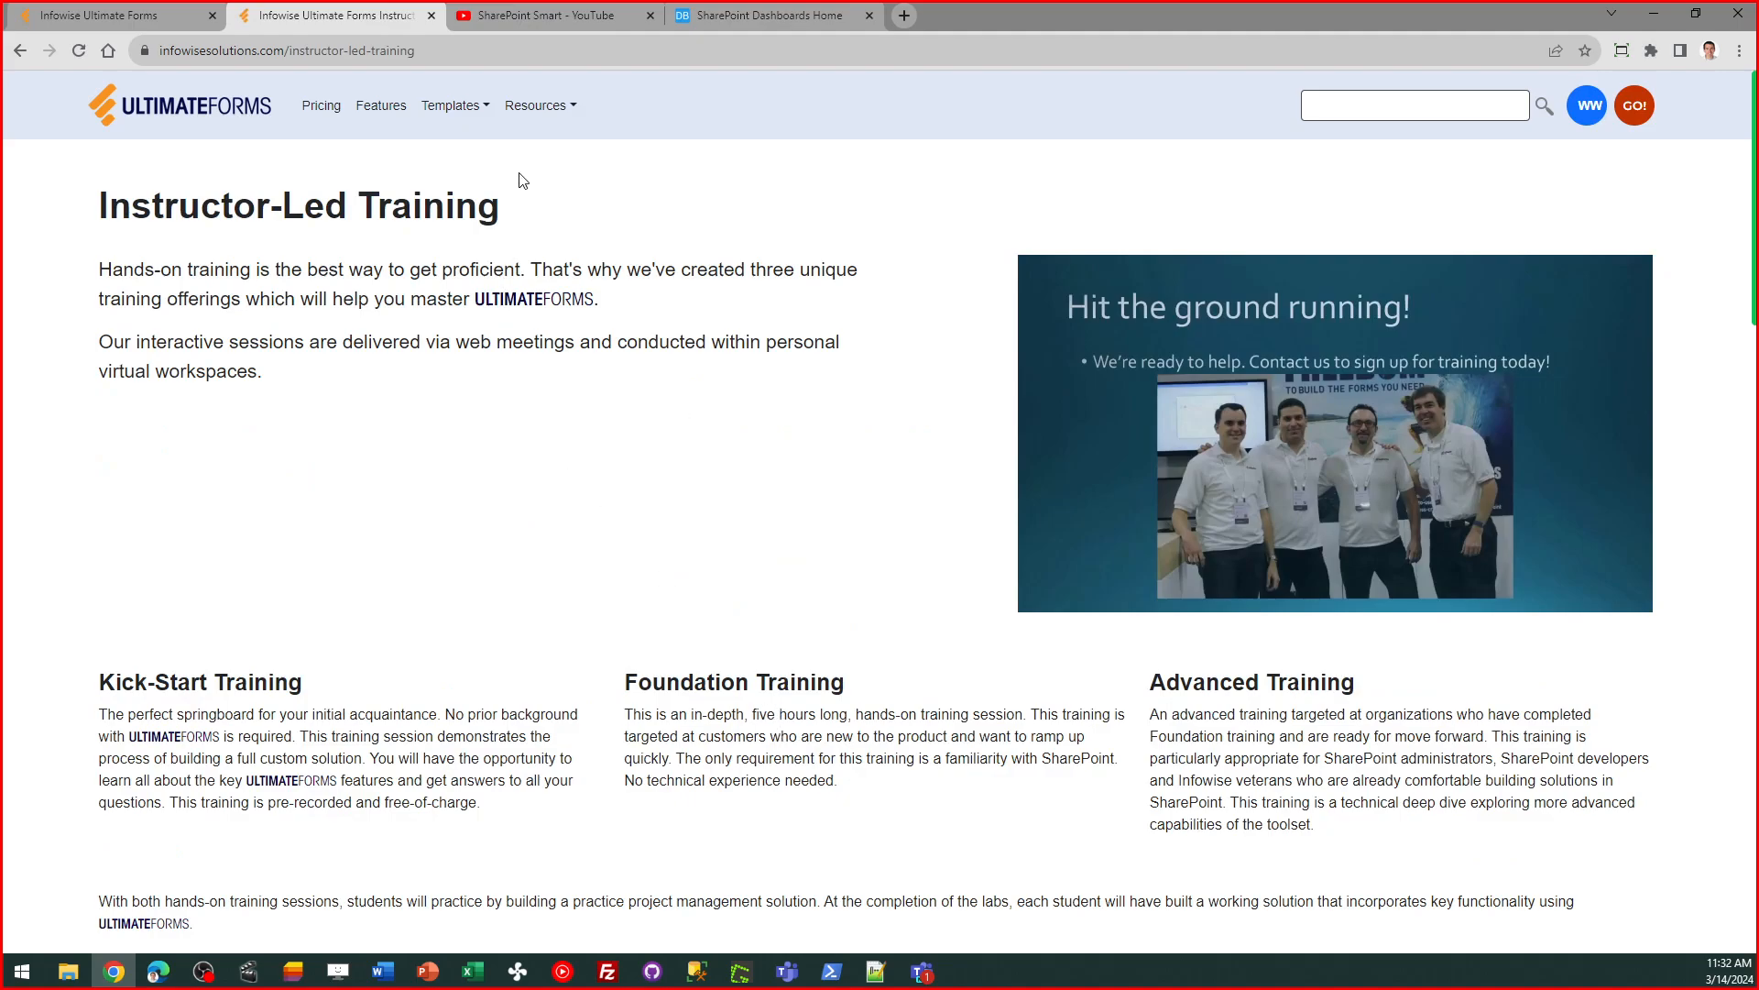
{"action": "left_click", "coordinate": [535, 112]}
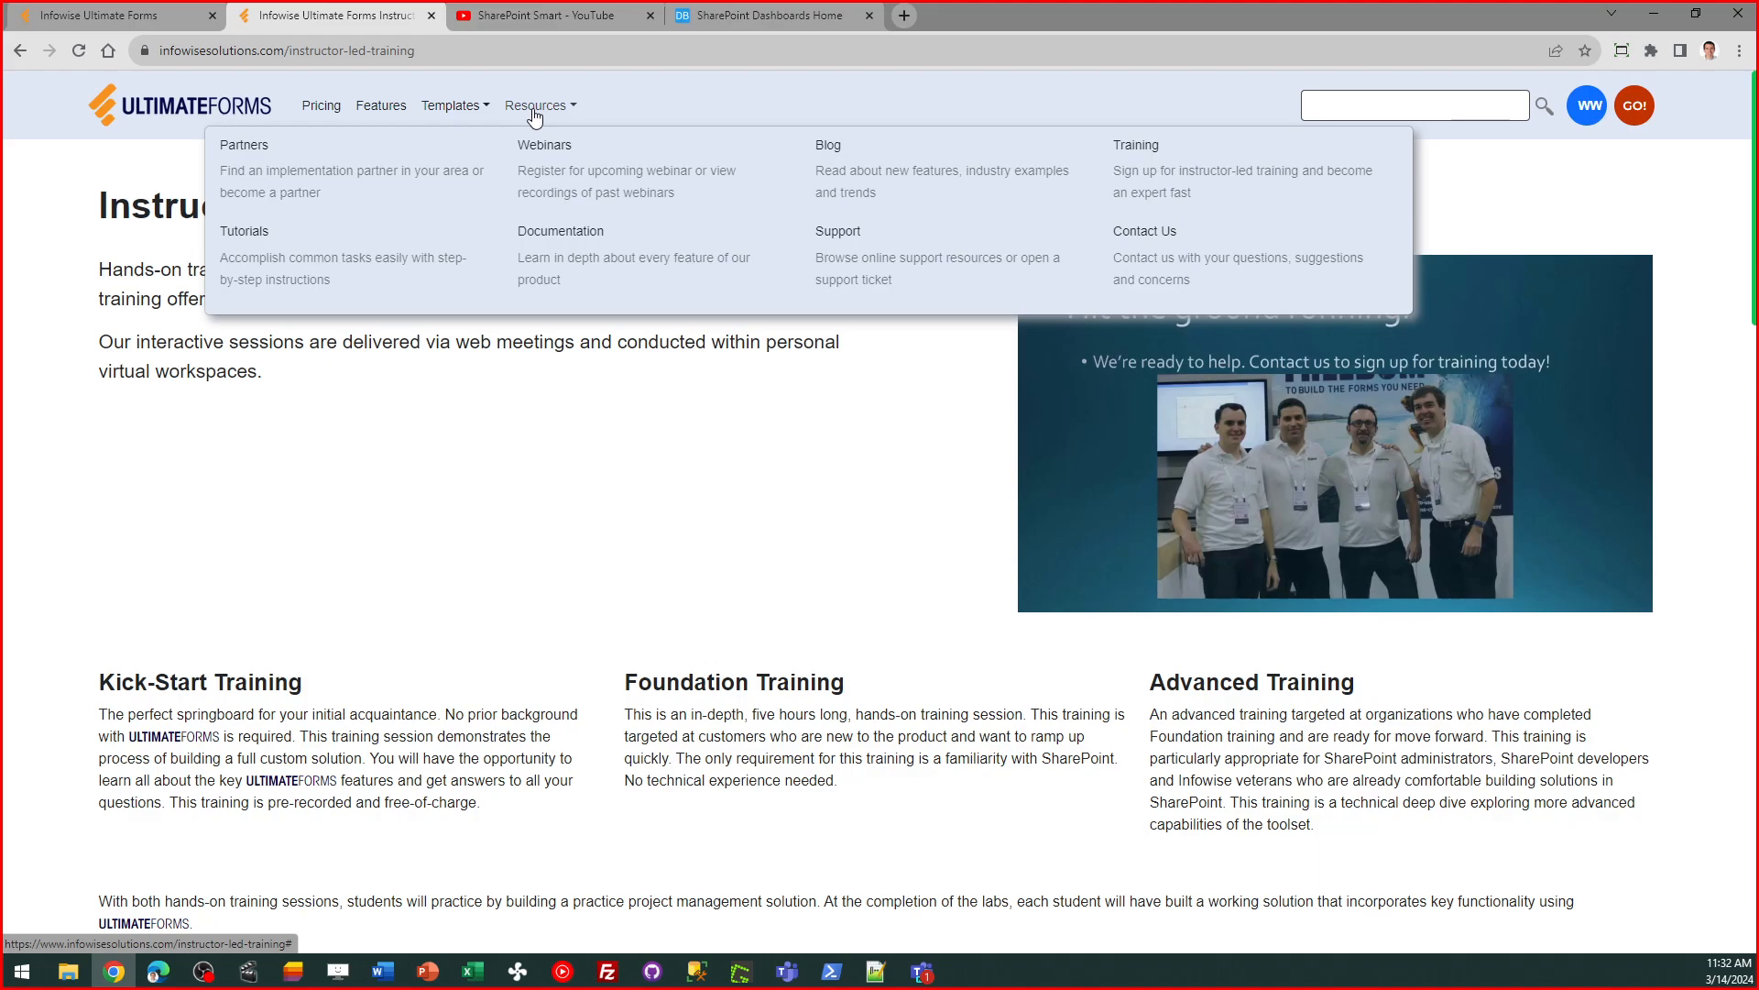
{"action": "left_click", "coordinate": [597, 180]}
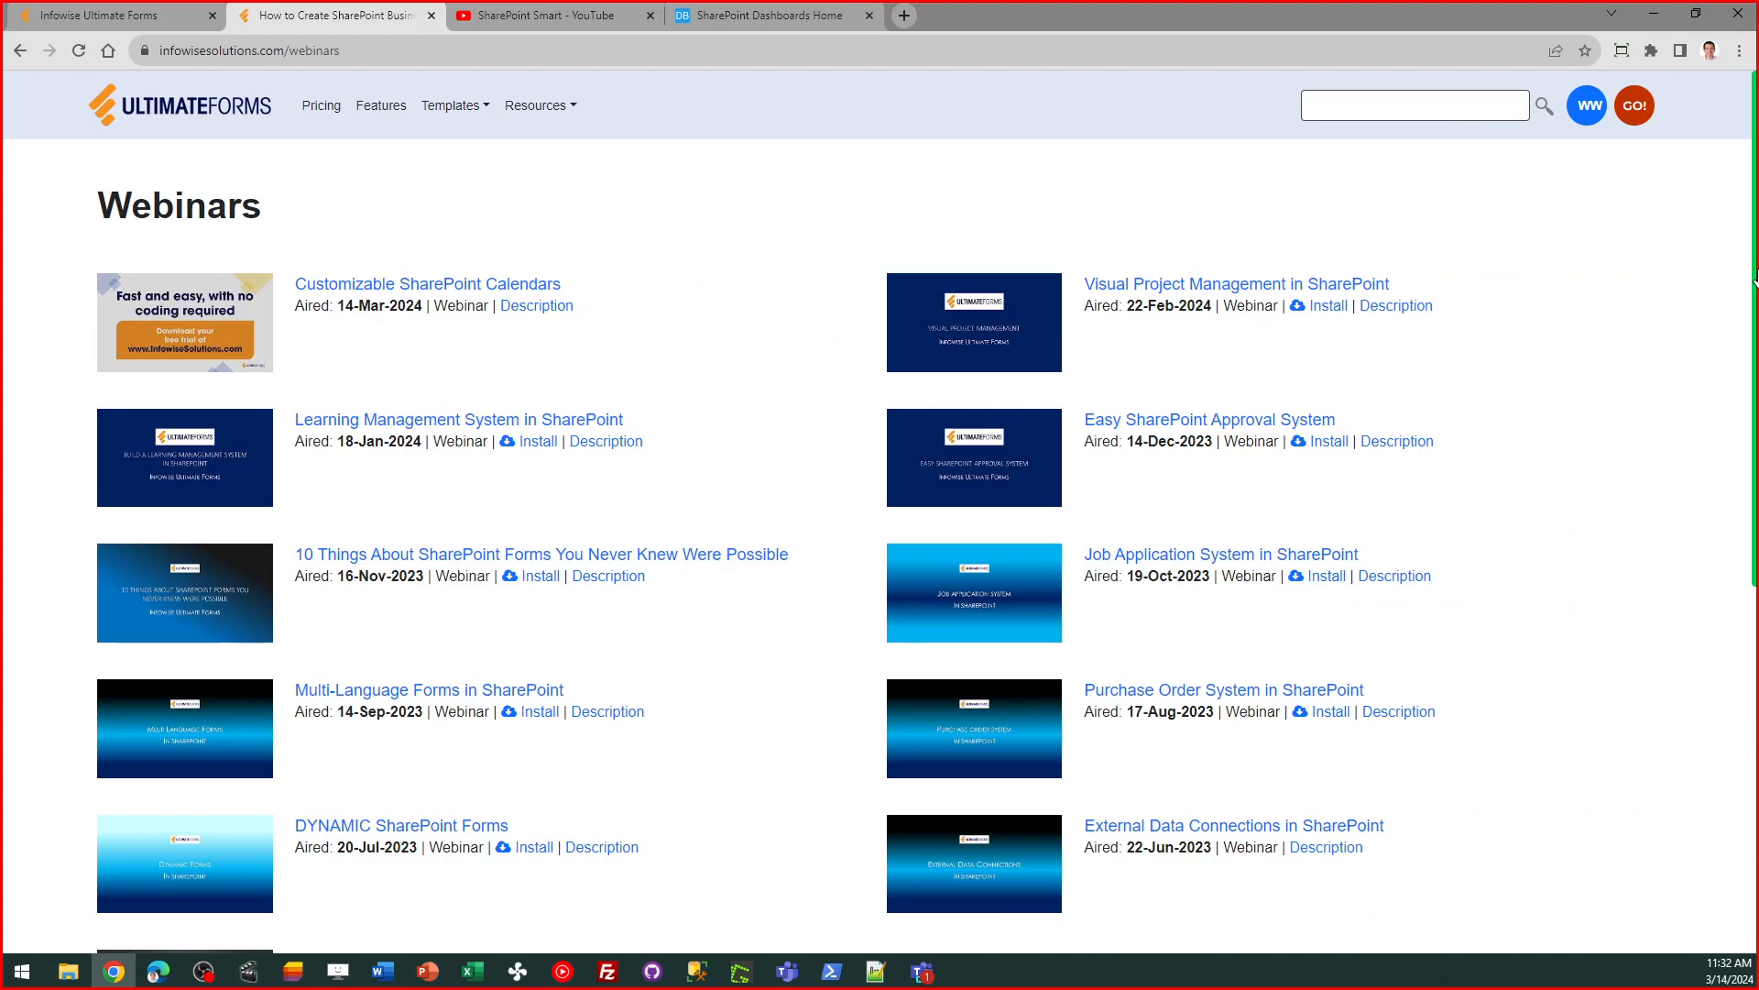
{"action": "scroll", "coordinate": [1723, 559], "scroll_direction": "down", "scroll_amount": 5}
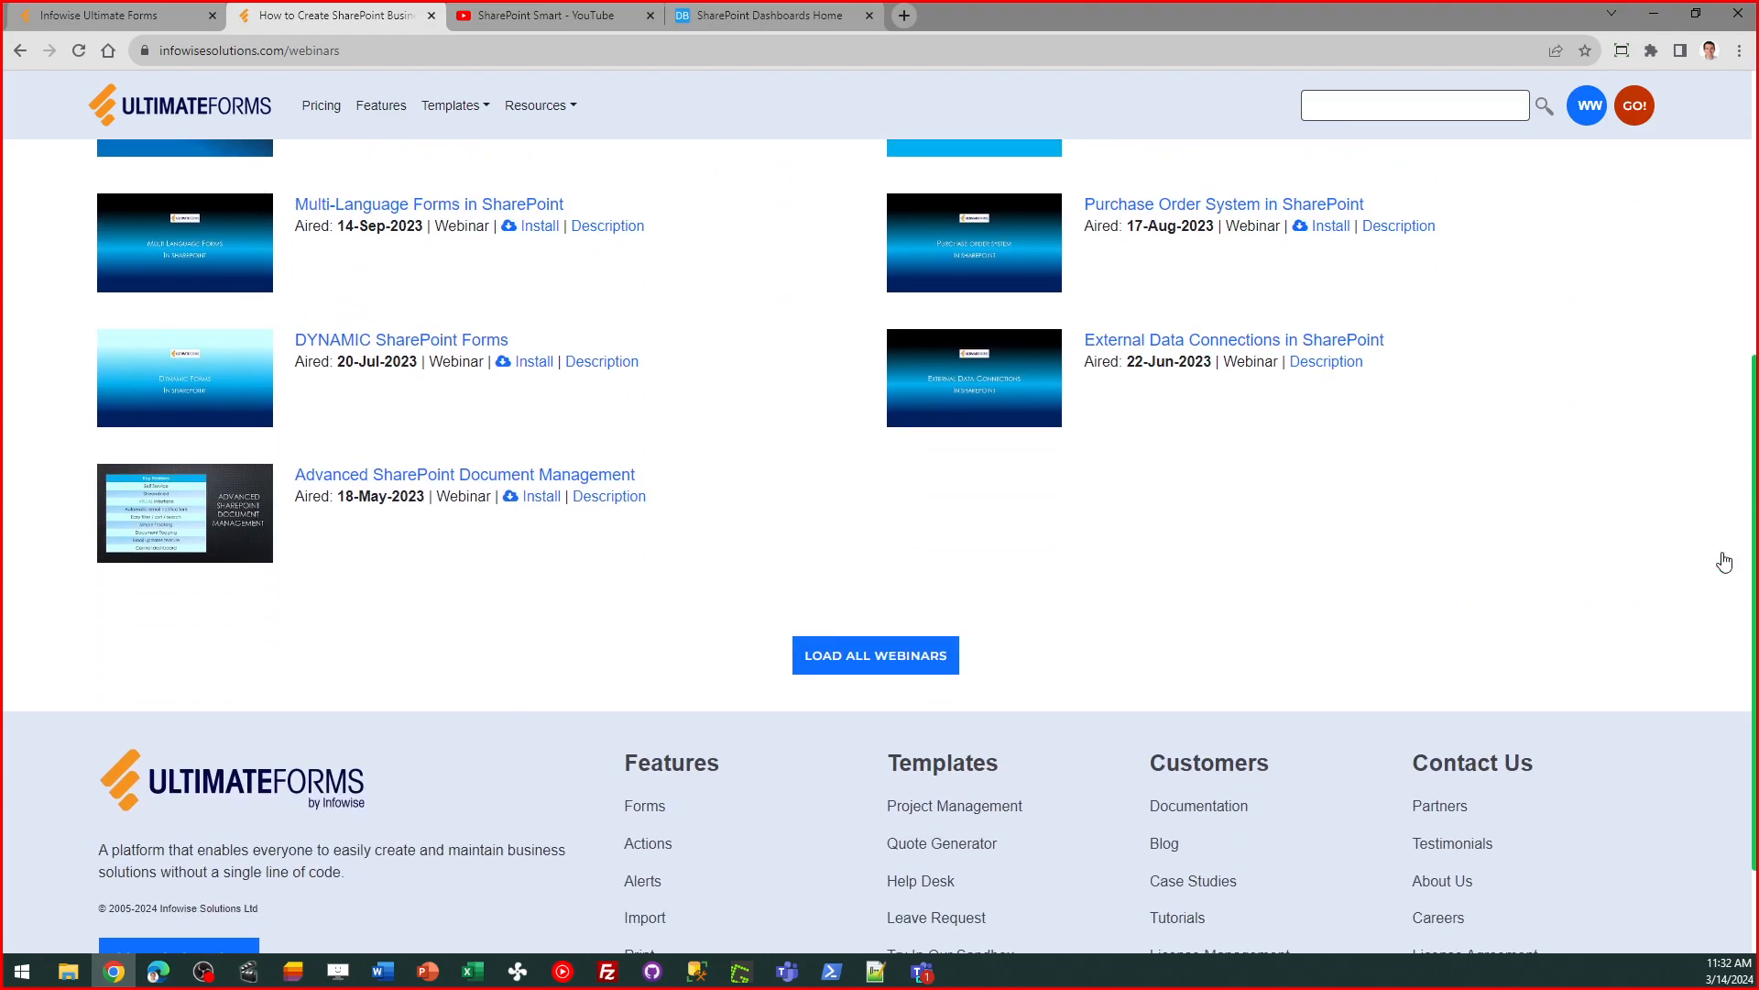
{"action": "left_click", "coordinate": [897, 670]}
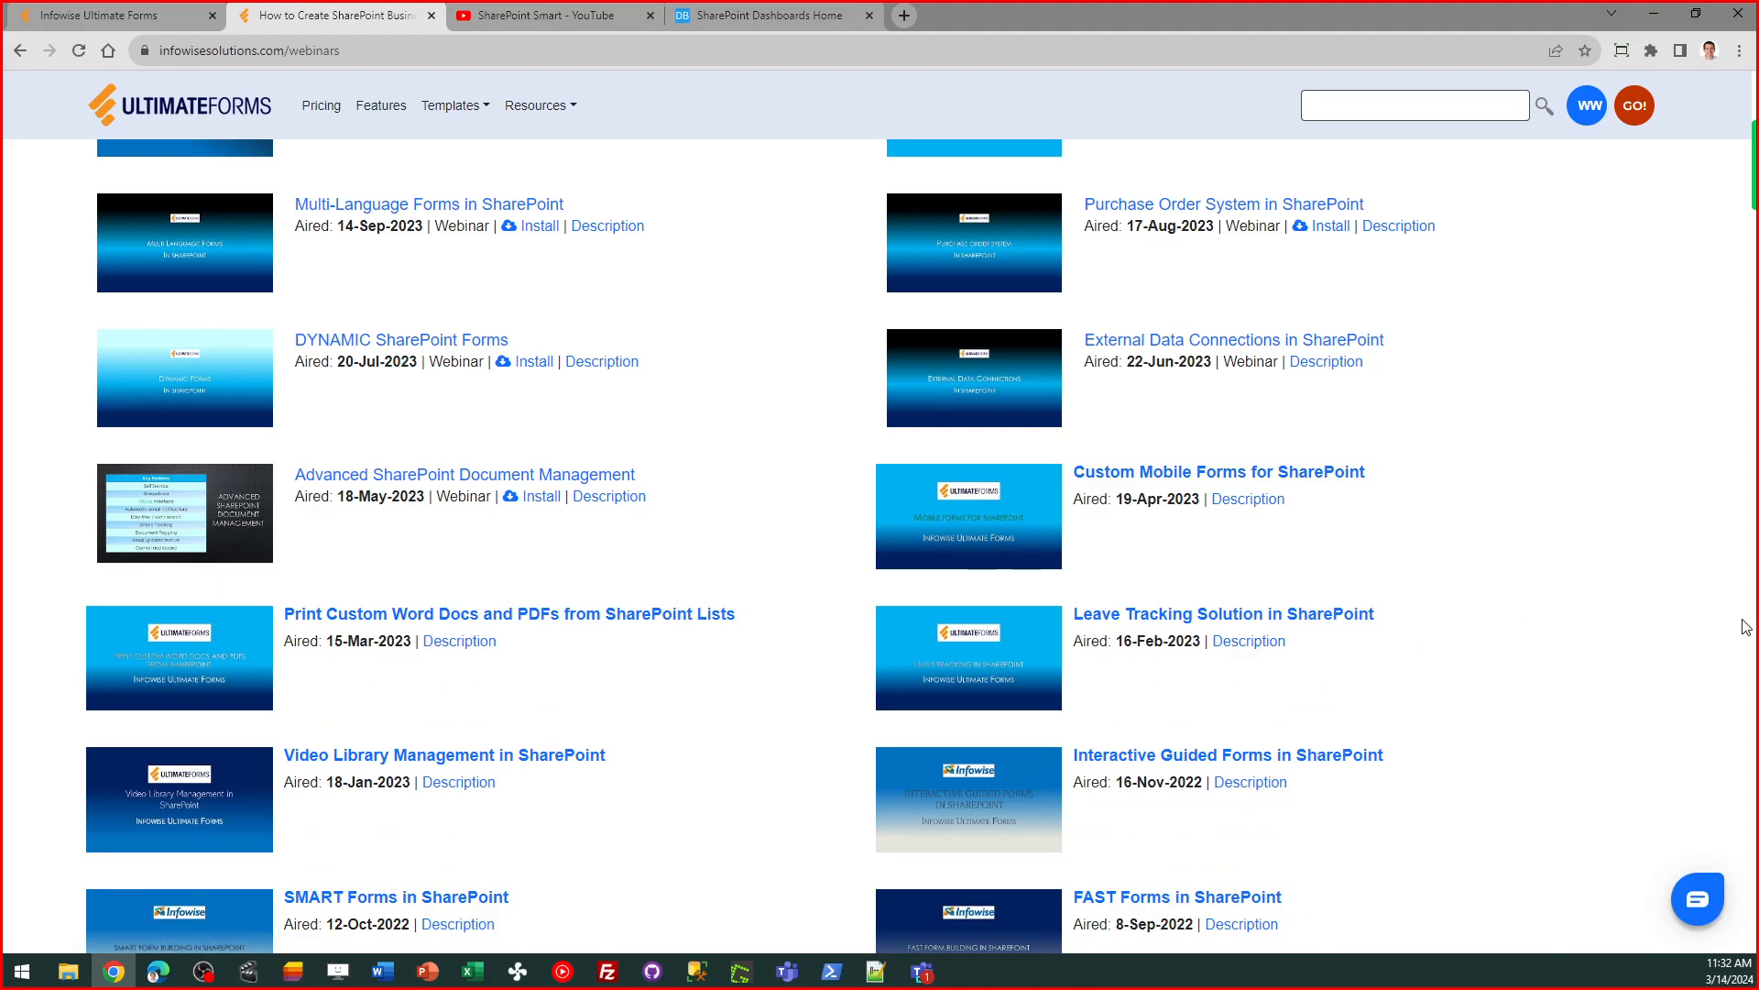
{"action": "left_click_drag", "start_coordinate": [1753, 206], "coordinate": [1752, 131]}
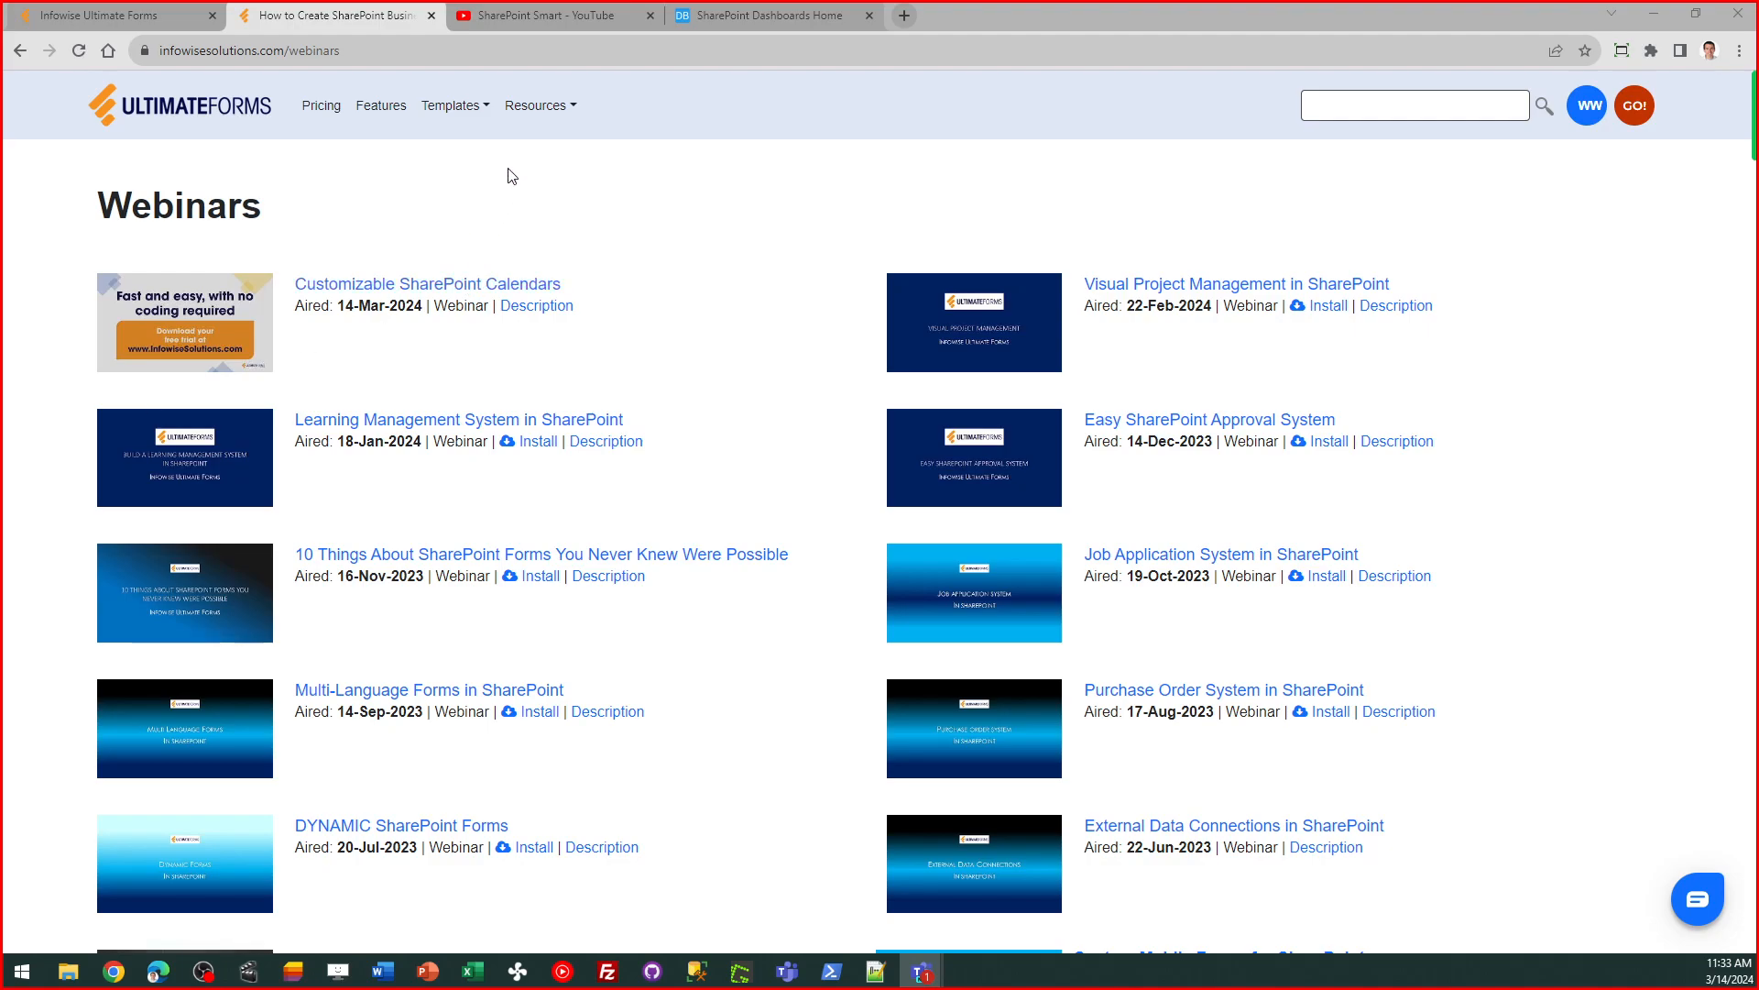
- View the SharePoint Smart YouTube channel, switch to the SharePoint Dashboards site and look over the Dates templates in its gallery
{"action": "left_click", "coordinate": [518, 15]}
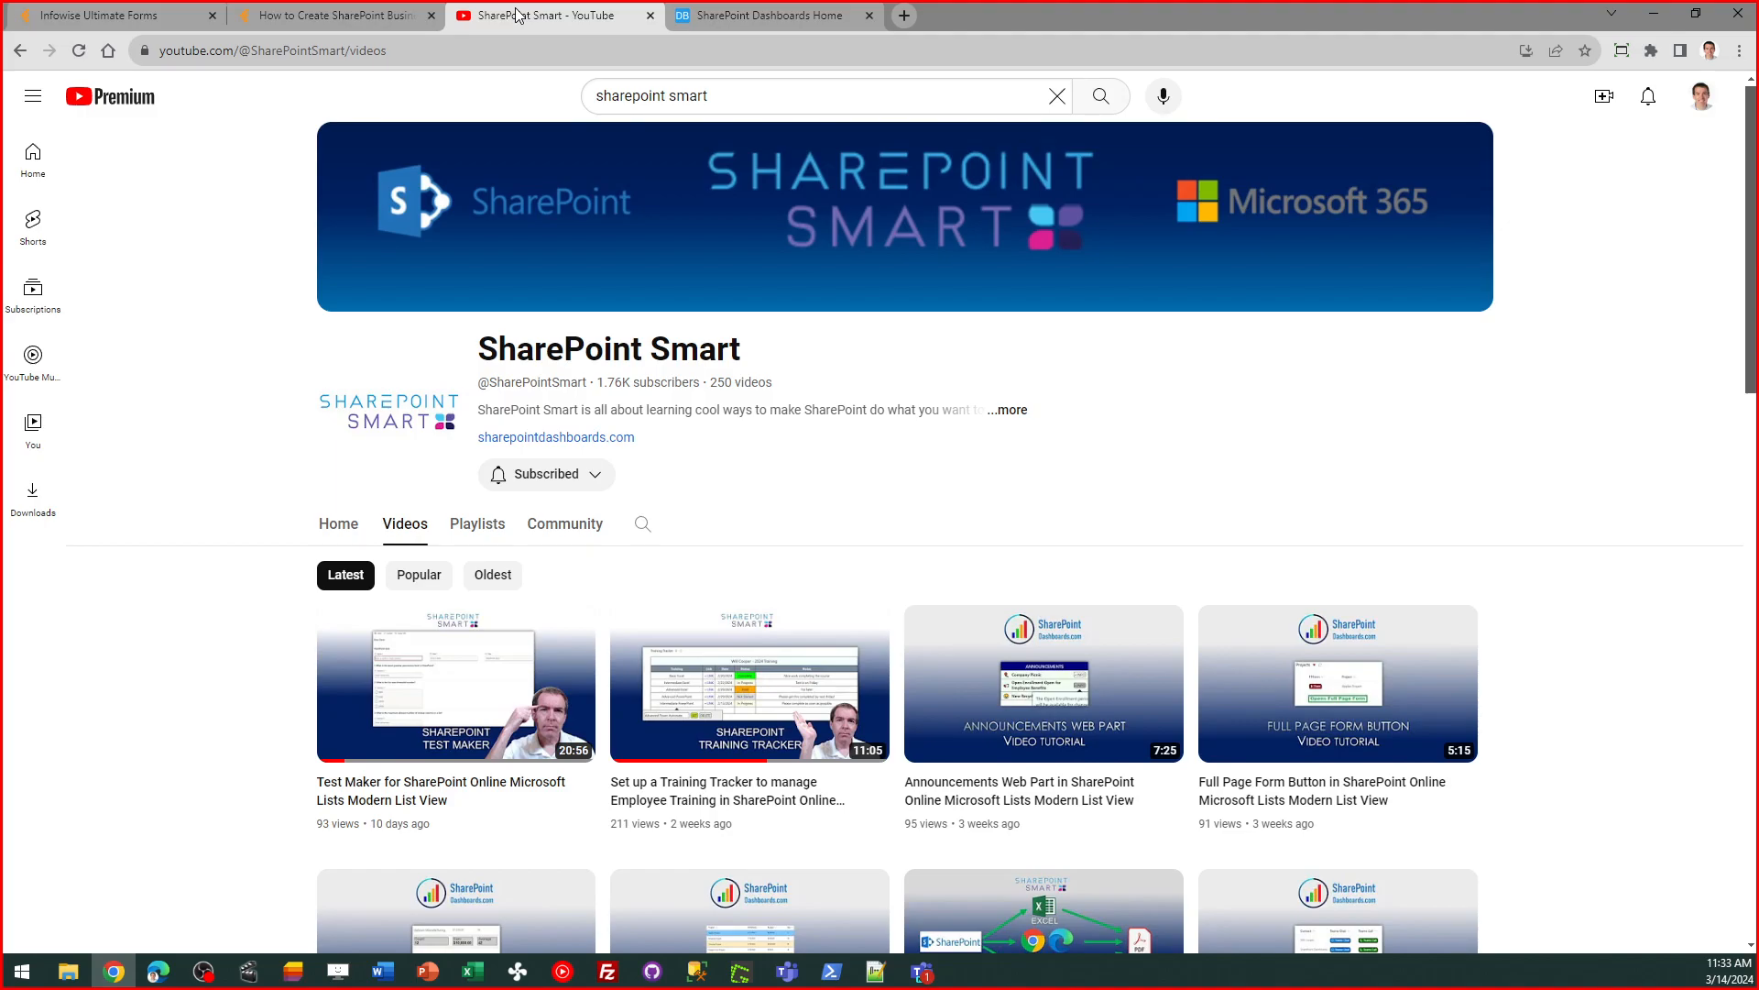
{"action": "left_click", "coordinate": [705, 18]}
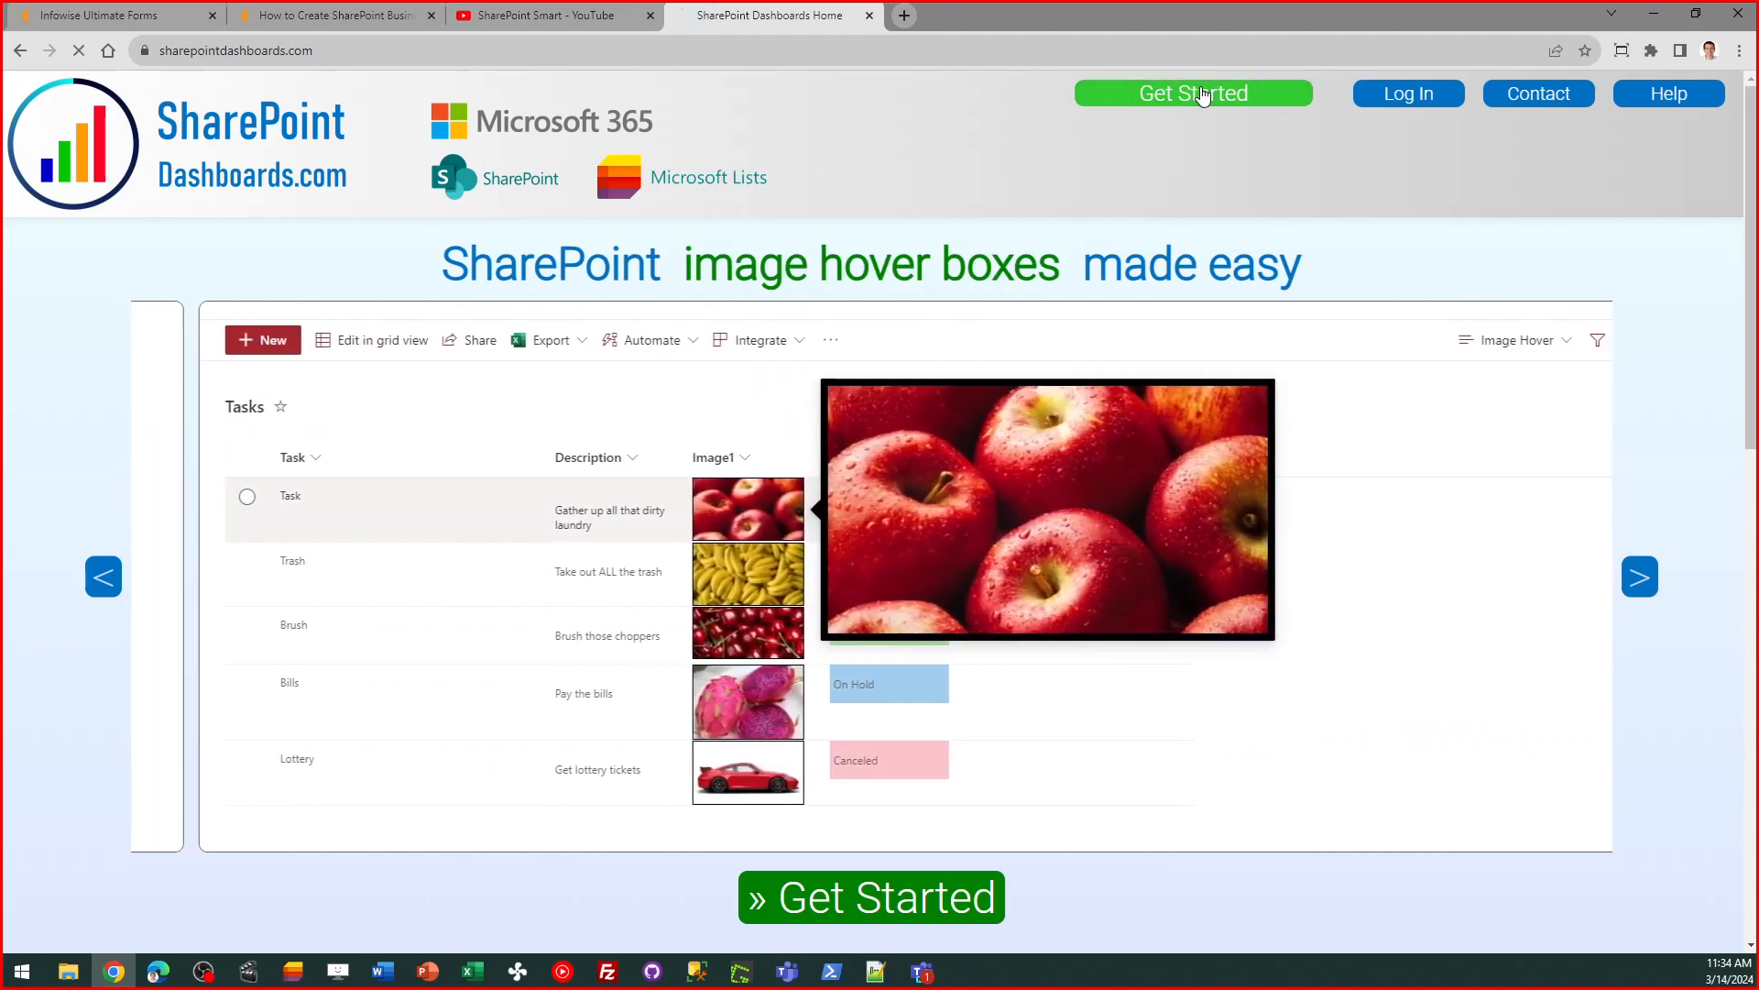
{"action": "left_click", "coordinate": [1199, 91]}
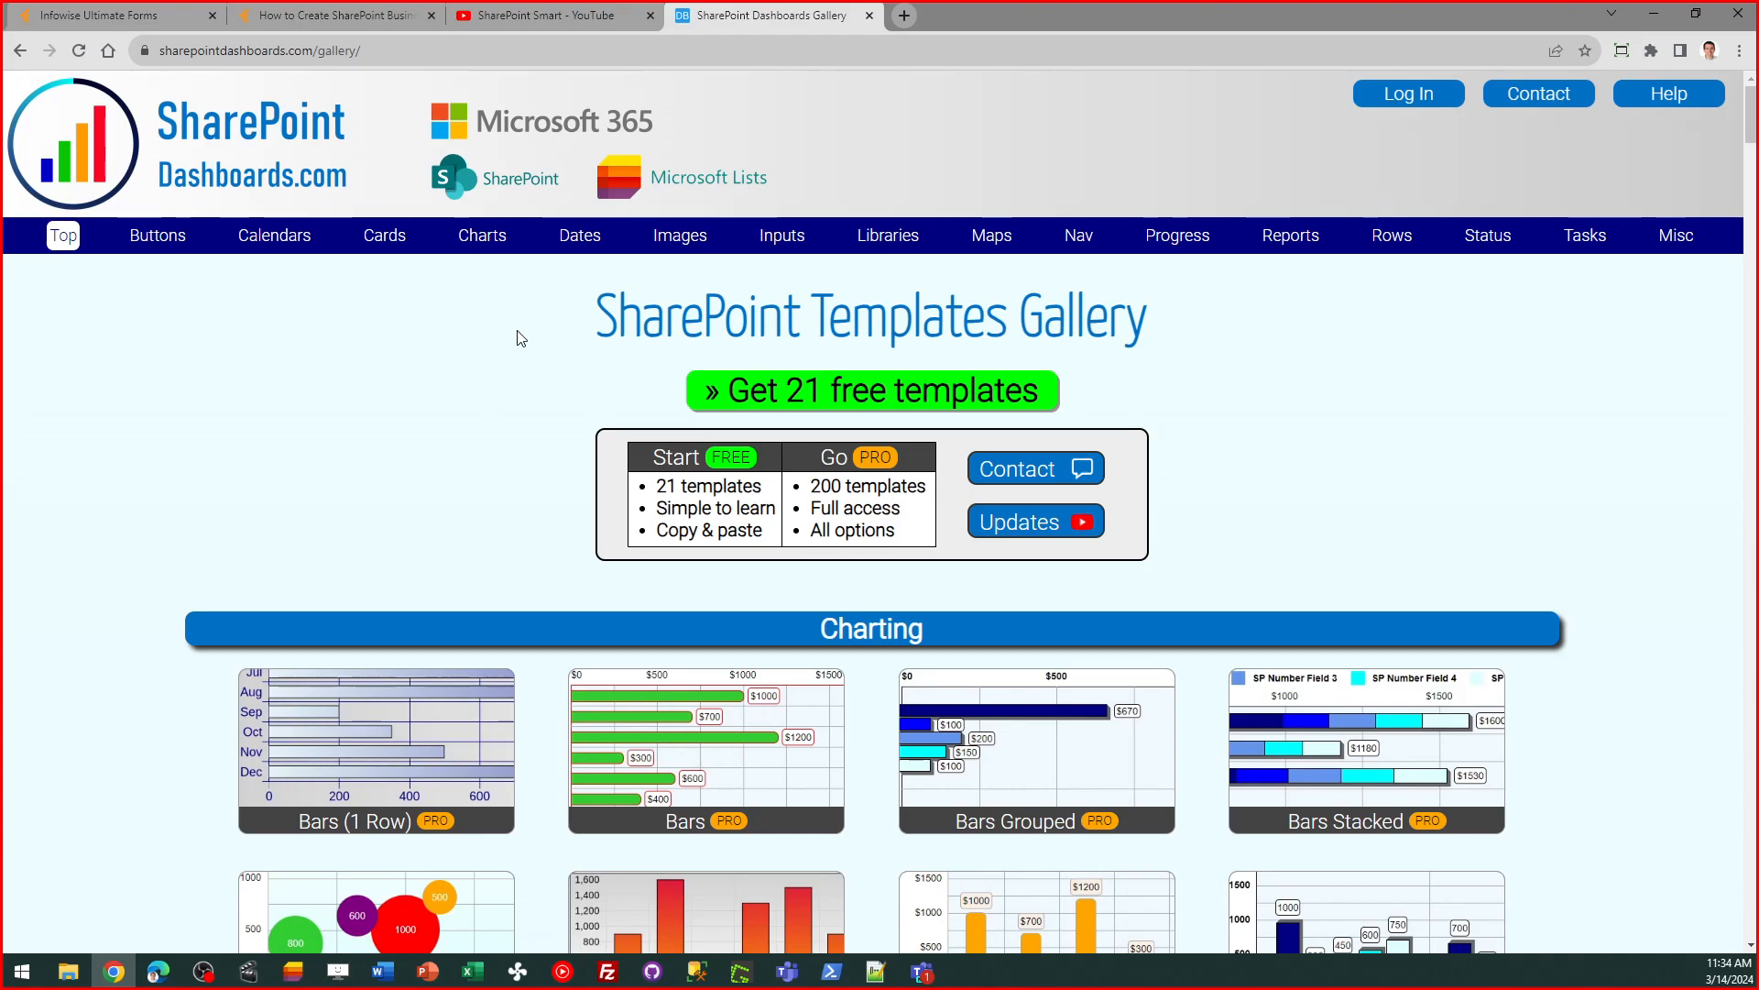
{"action": "left_click", "coordinate": [568, 250]}
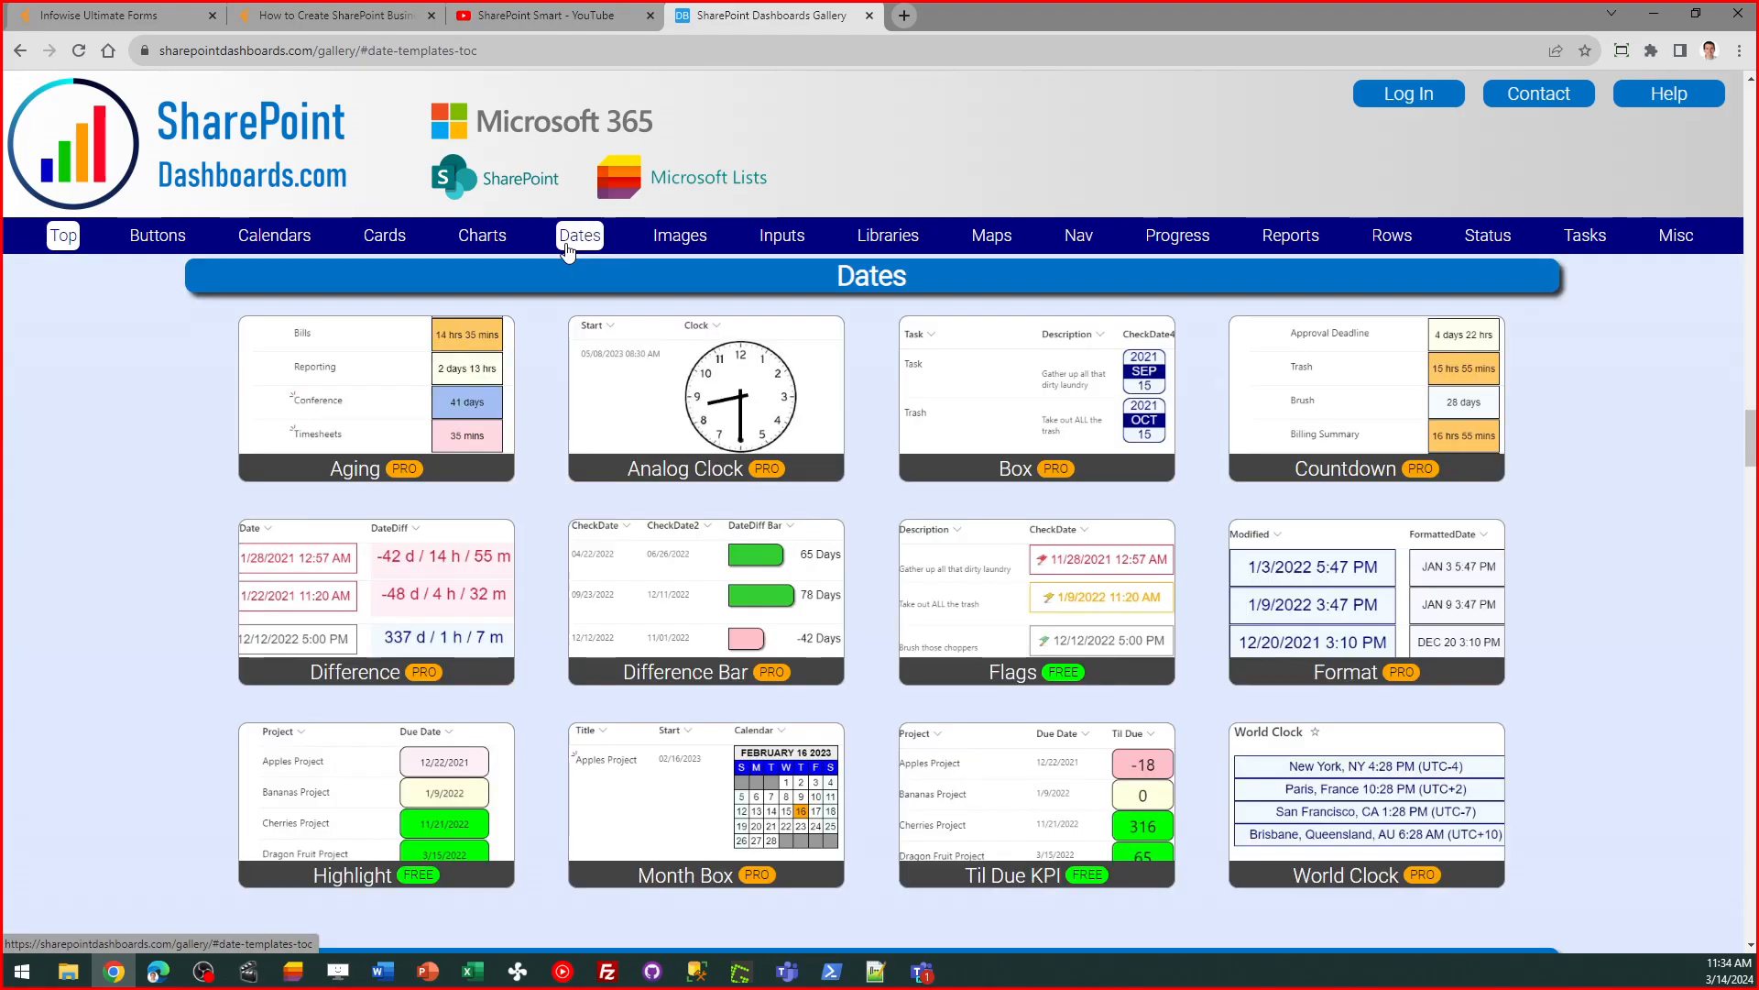
{"action": "mouse_move", "coordinate": [424, 393]}
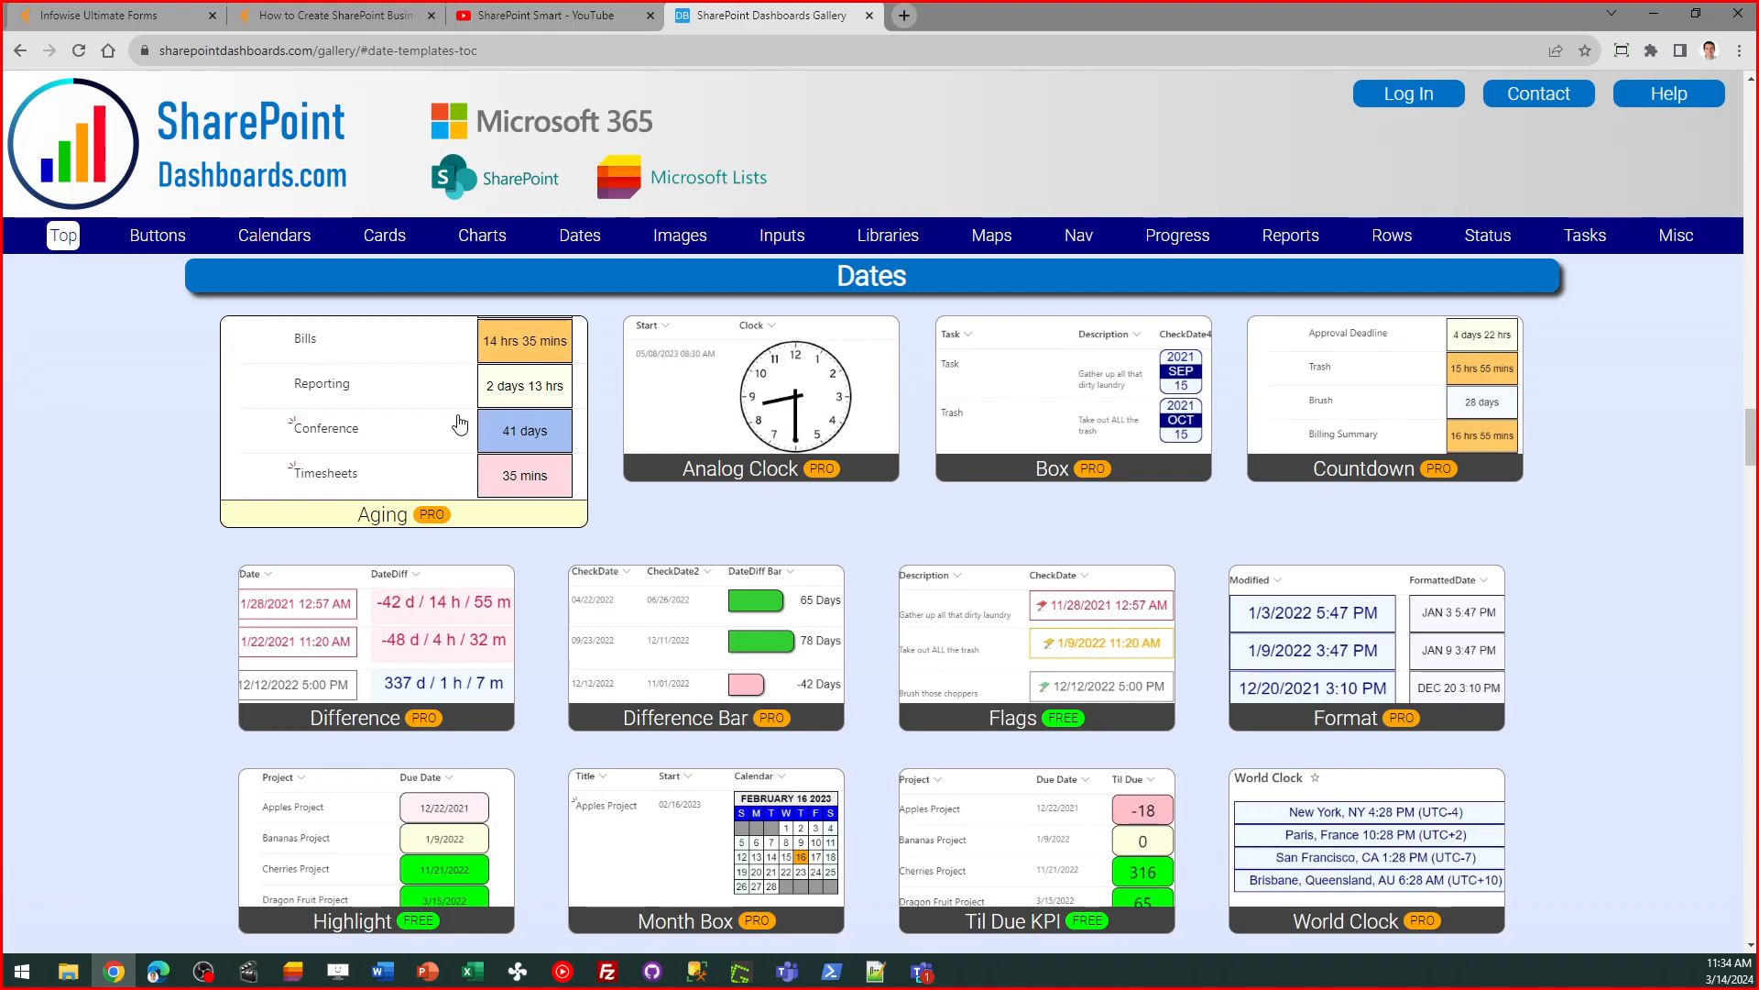
{"action": "mouse_move", "coordinate": [816, 414]}
{"action": "mouse_move", "coordinate": [1091, 405]}
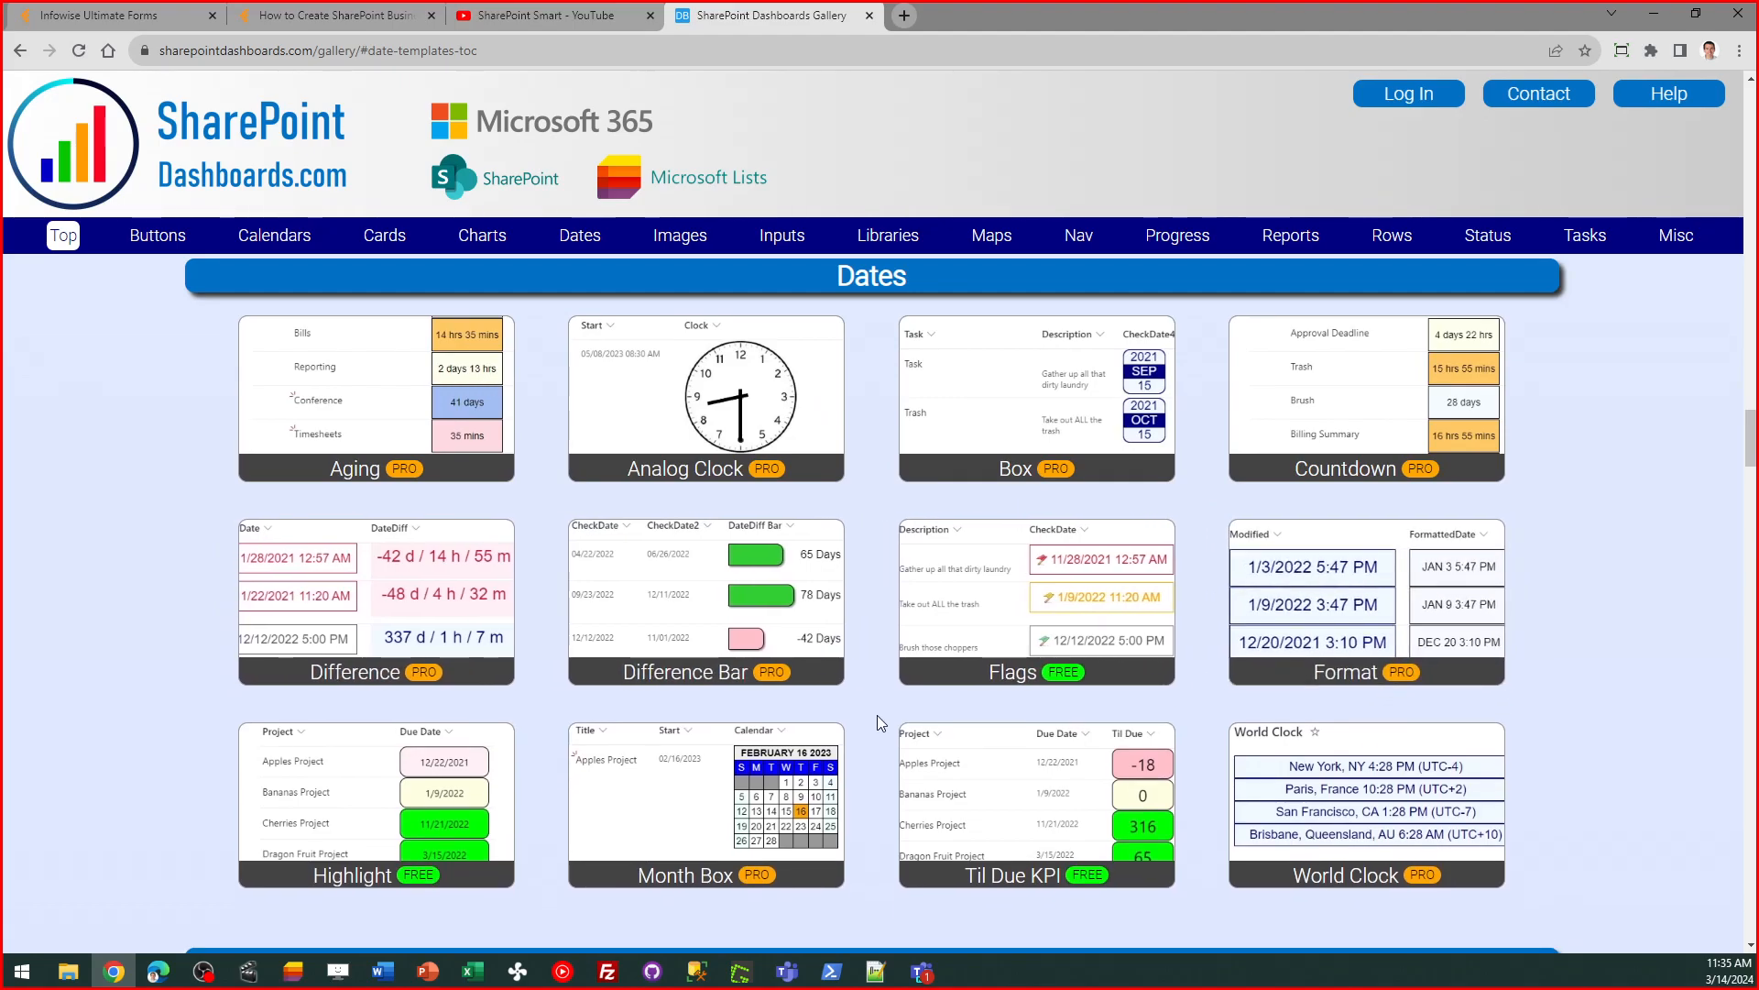
{"action": "mouse_move", "coordinate": [759, 610]}
- Open the Event Signup template from the gallery's Calendars section, view its demo preview and stop it
{"action": "left_click", "coordinate": [282, 237]}
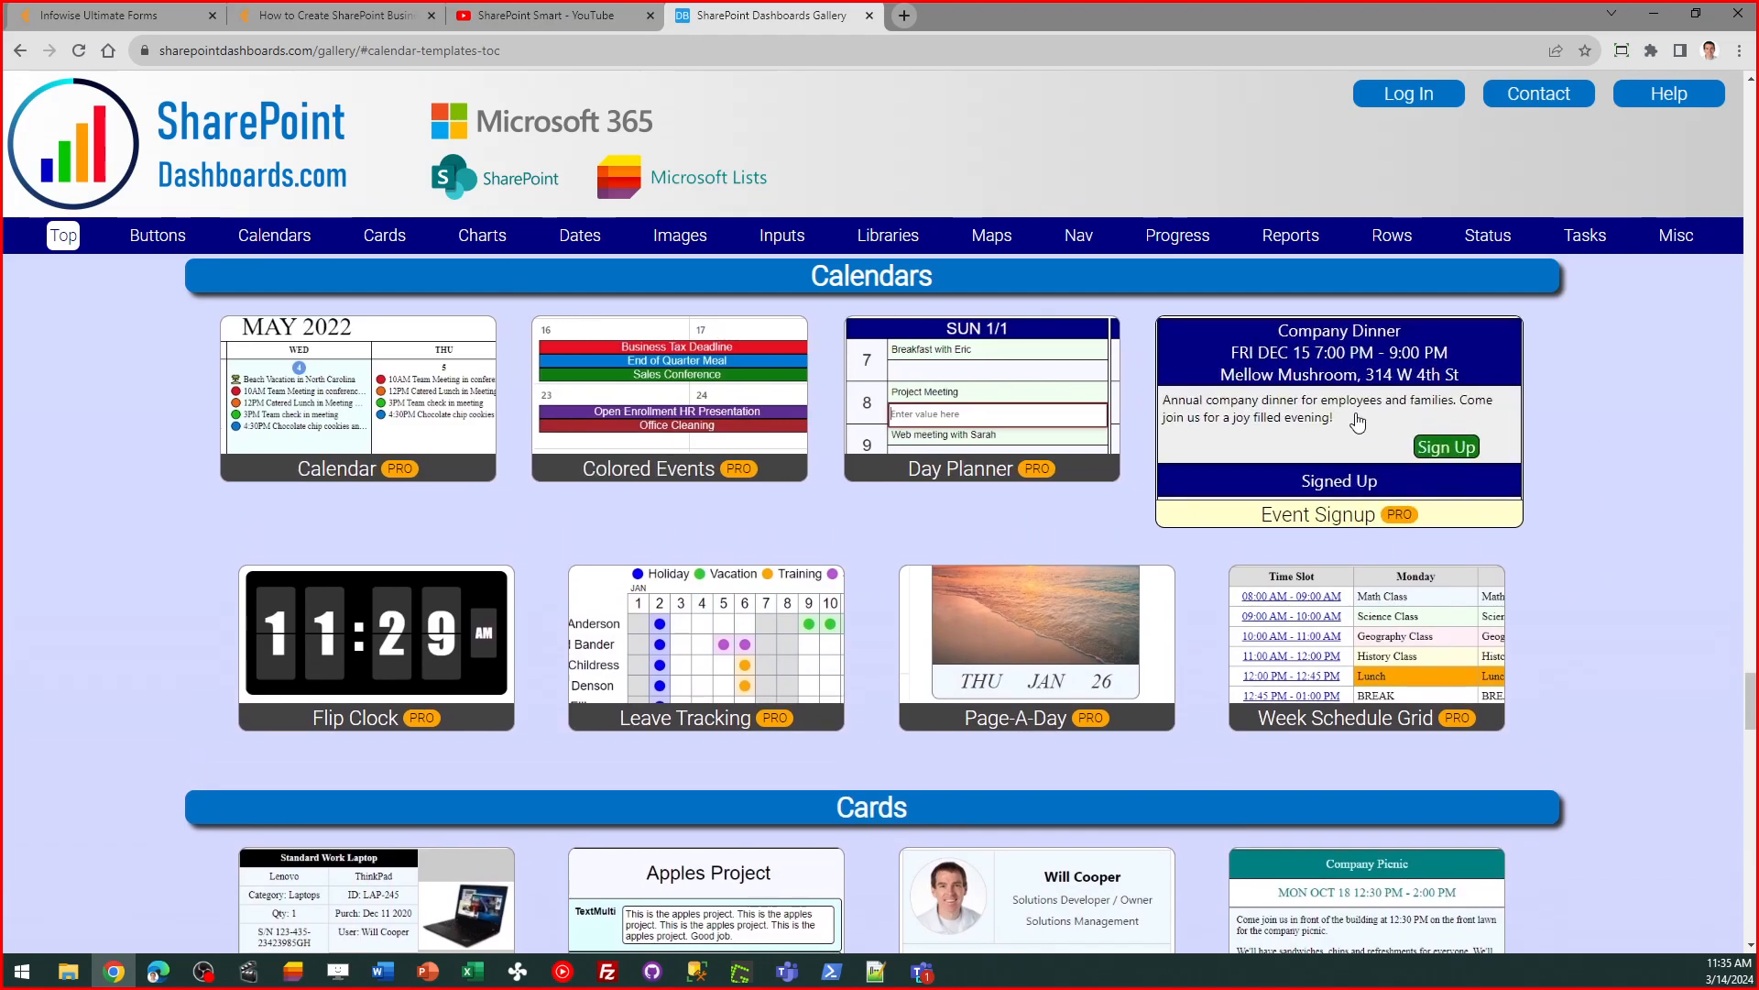
{"action": "left_click", "coordinate": [1356, 310]}
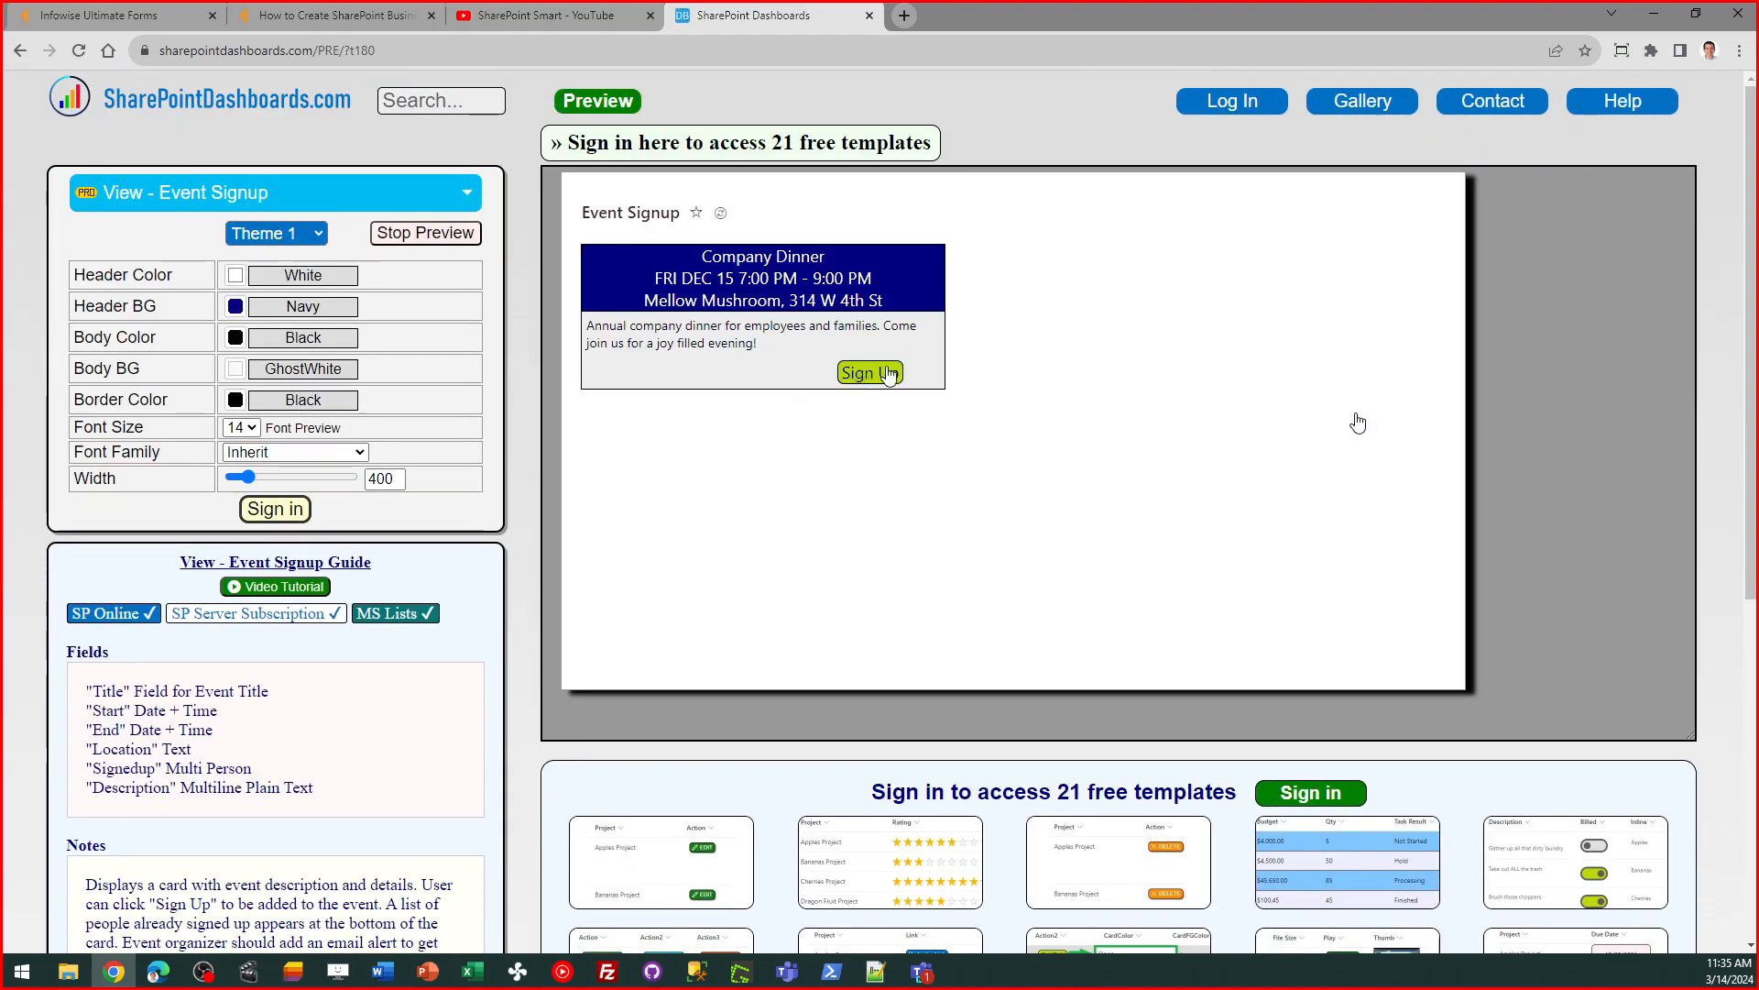
{"action": "left_click", "coordinate": [848, 379]}
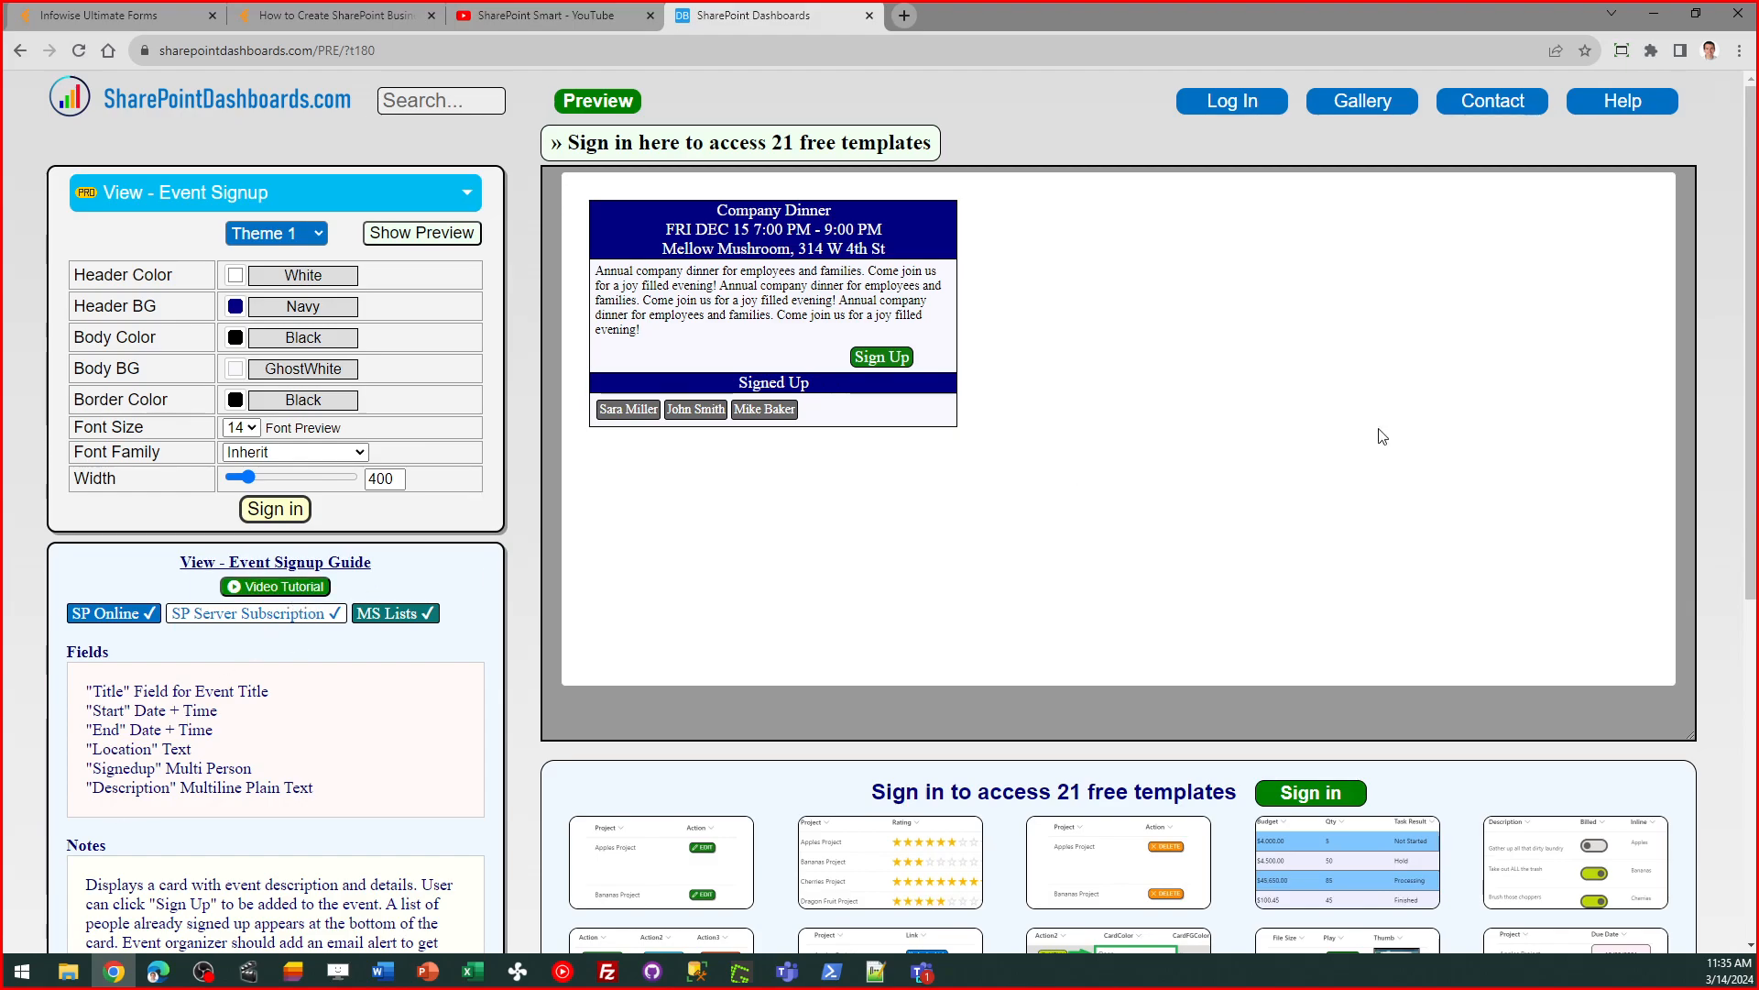
- Return to the templates gallery, view the free templates sign-up page, and go back to the SharePoint Dashboards home page
{"action": "left_click", "coordinate": [1374, 111]}
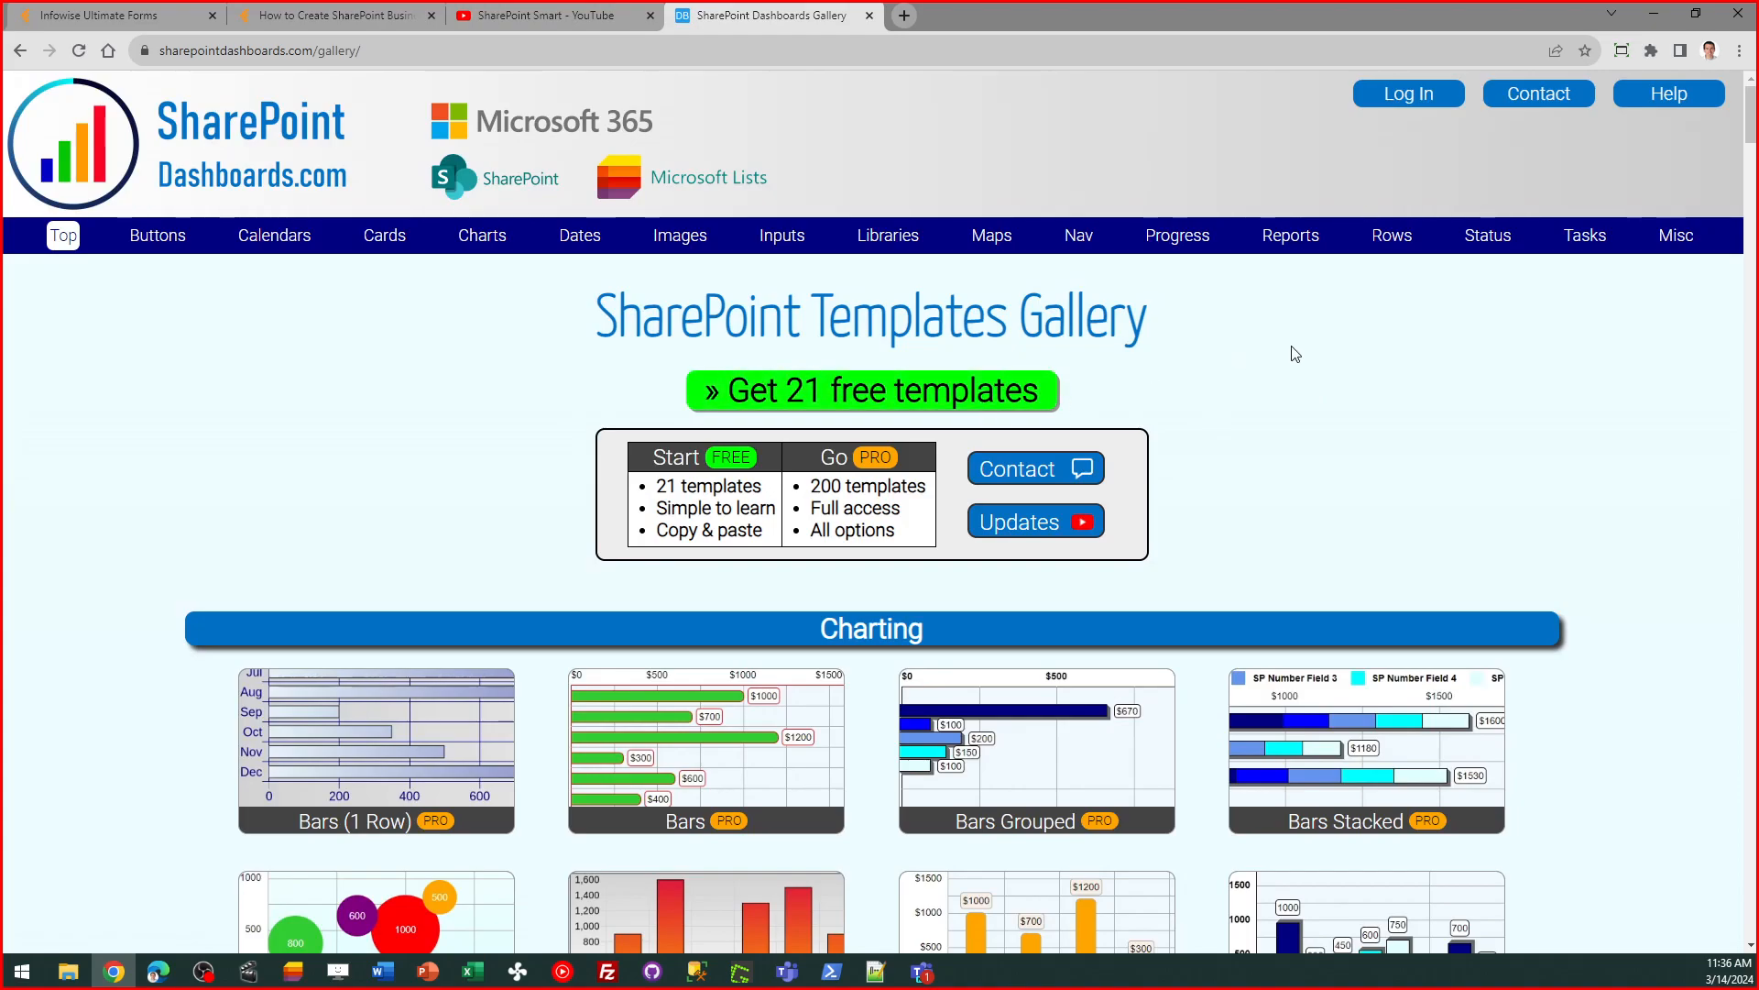
{"action": "left_click", "coordinate": [692, 515]}
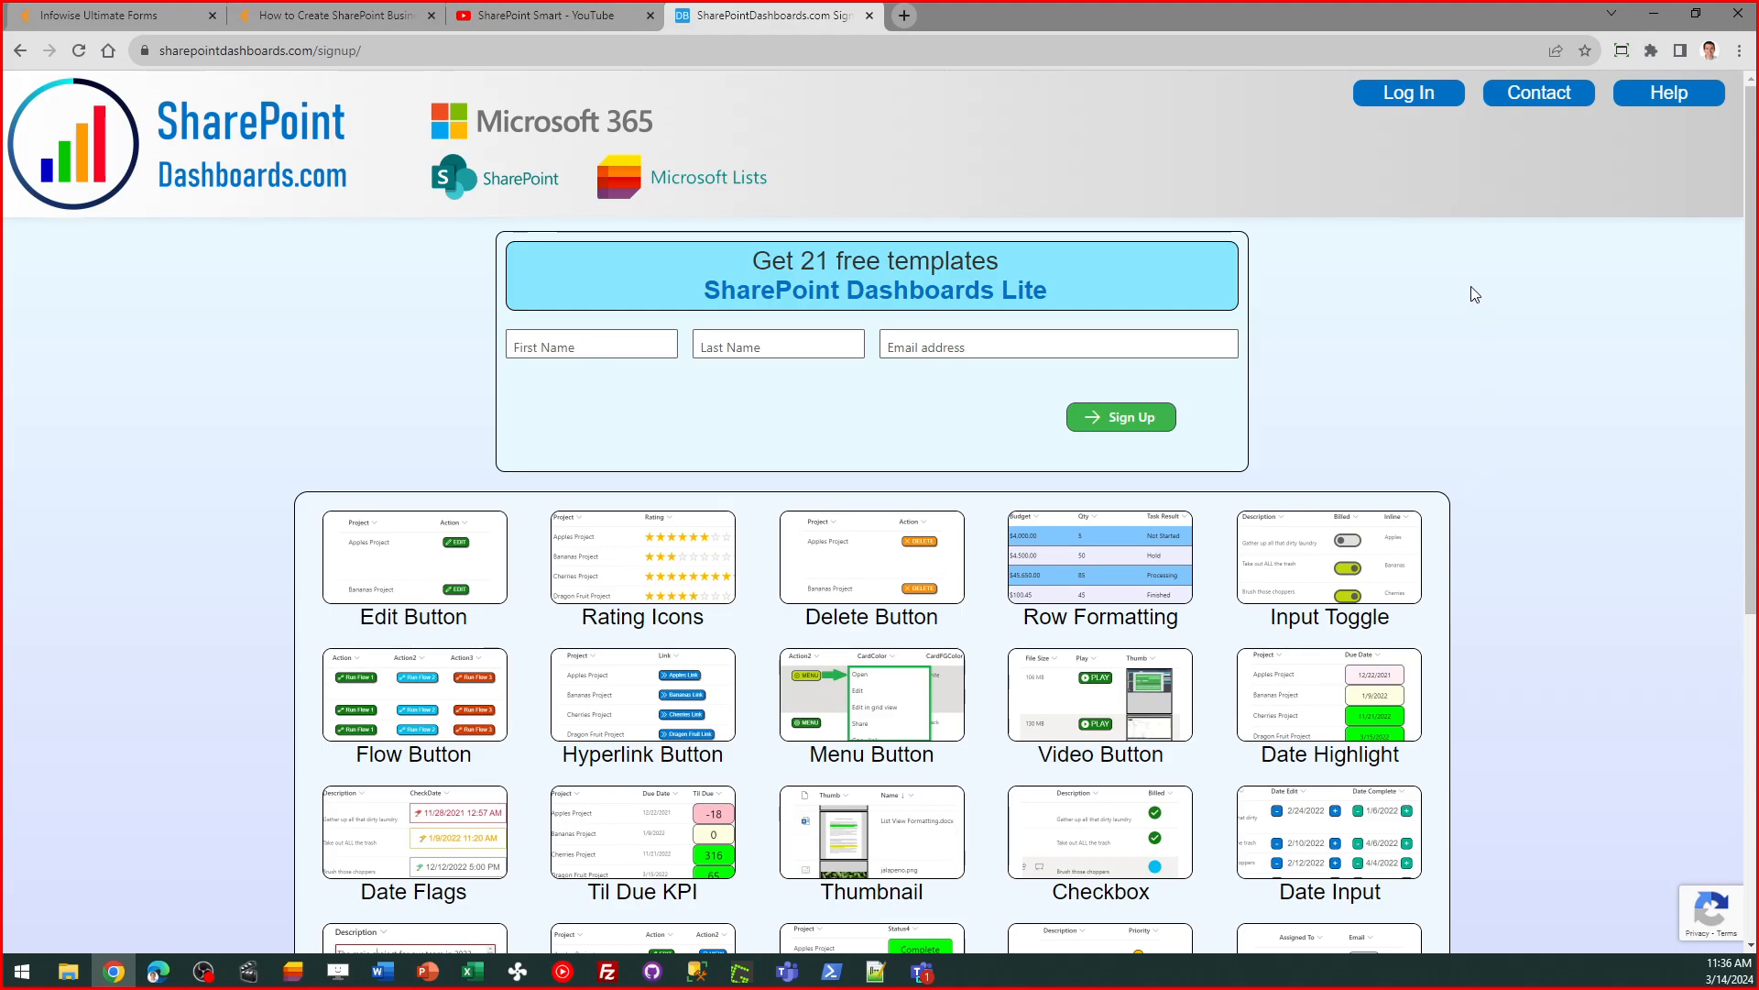
{"action": "left_click", "coordinate": [189, 145]}
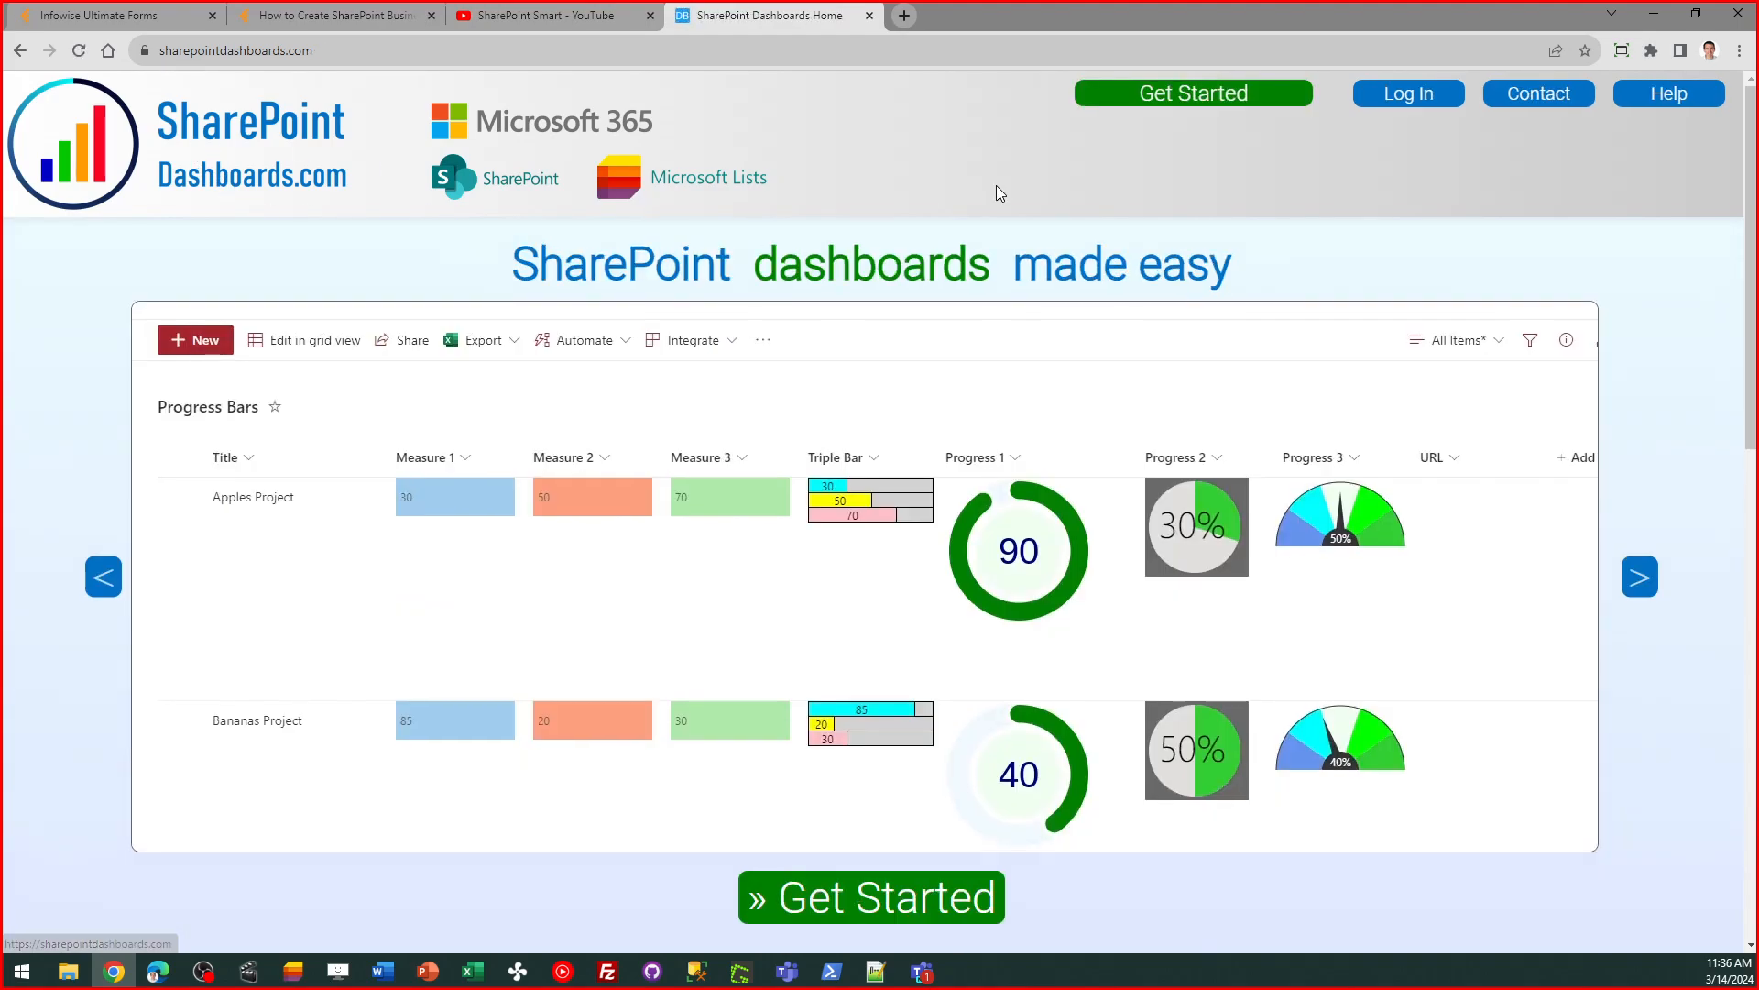
- Open the Org Chart template from the gallery's Charting section and watch its preview of editing a card's background color
{"action": "left_click", "coordinate": [1241, 106]}
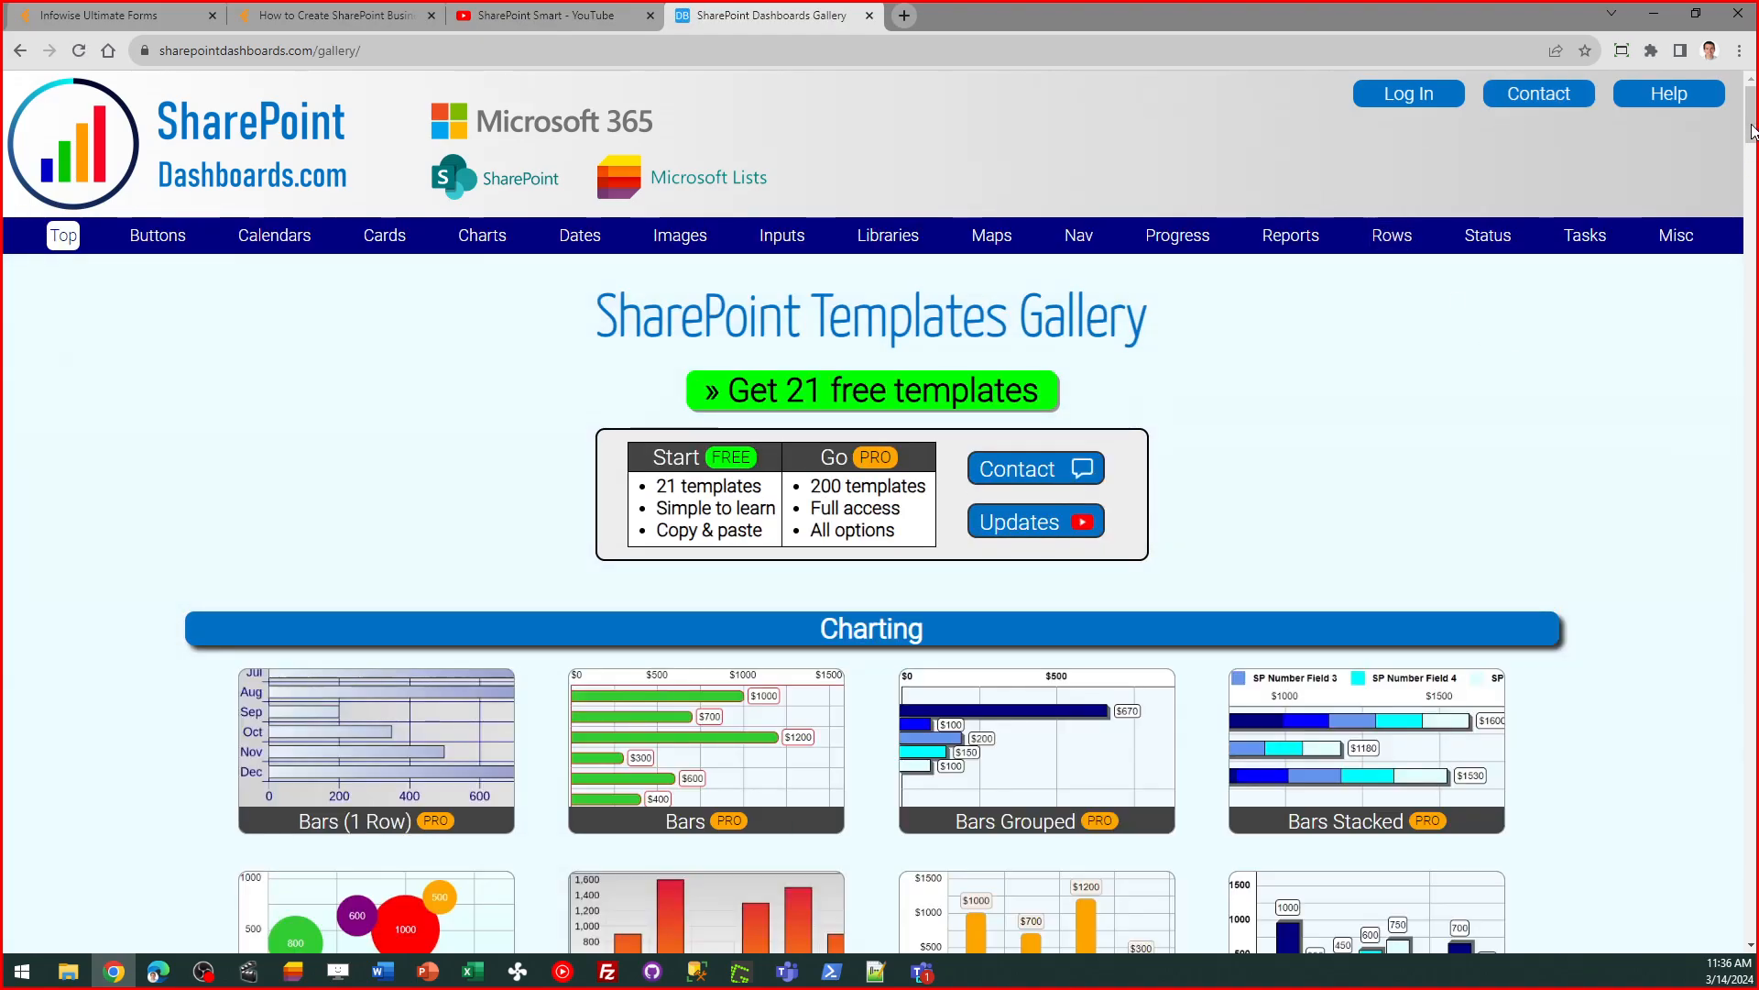
{"action": "scroll", "coordinate": [880, 605], "scroll_direction": "down", "scroll_amount": 3}
{"action": "scroll", "coordinate": [880, 605], "scroll_direction": "down", "scroll_amount": 10}
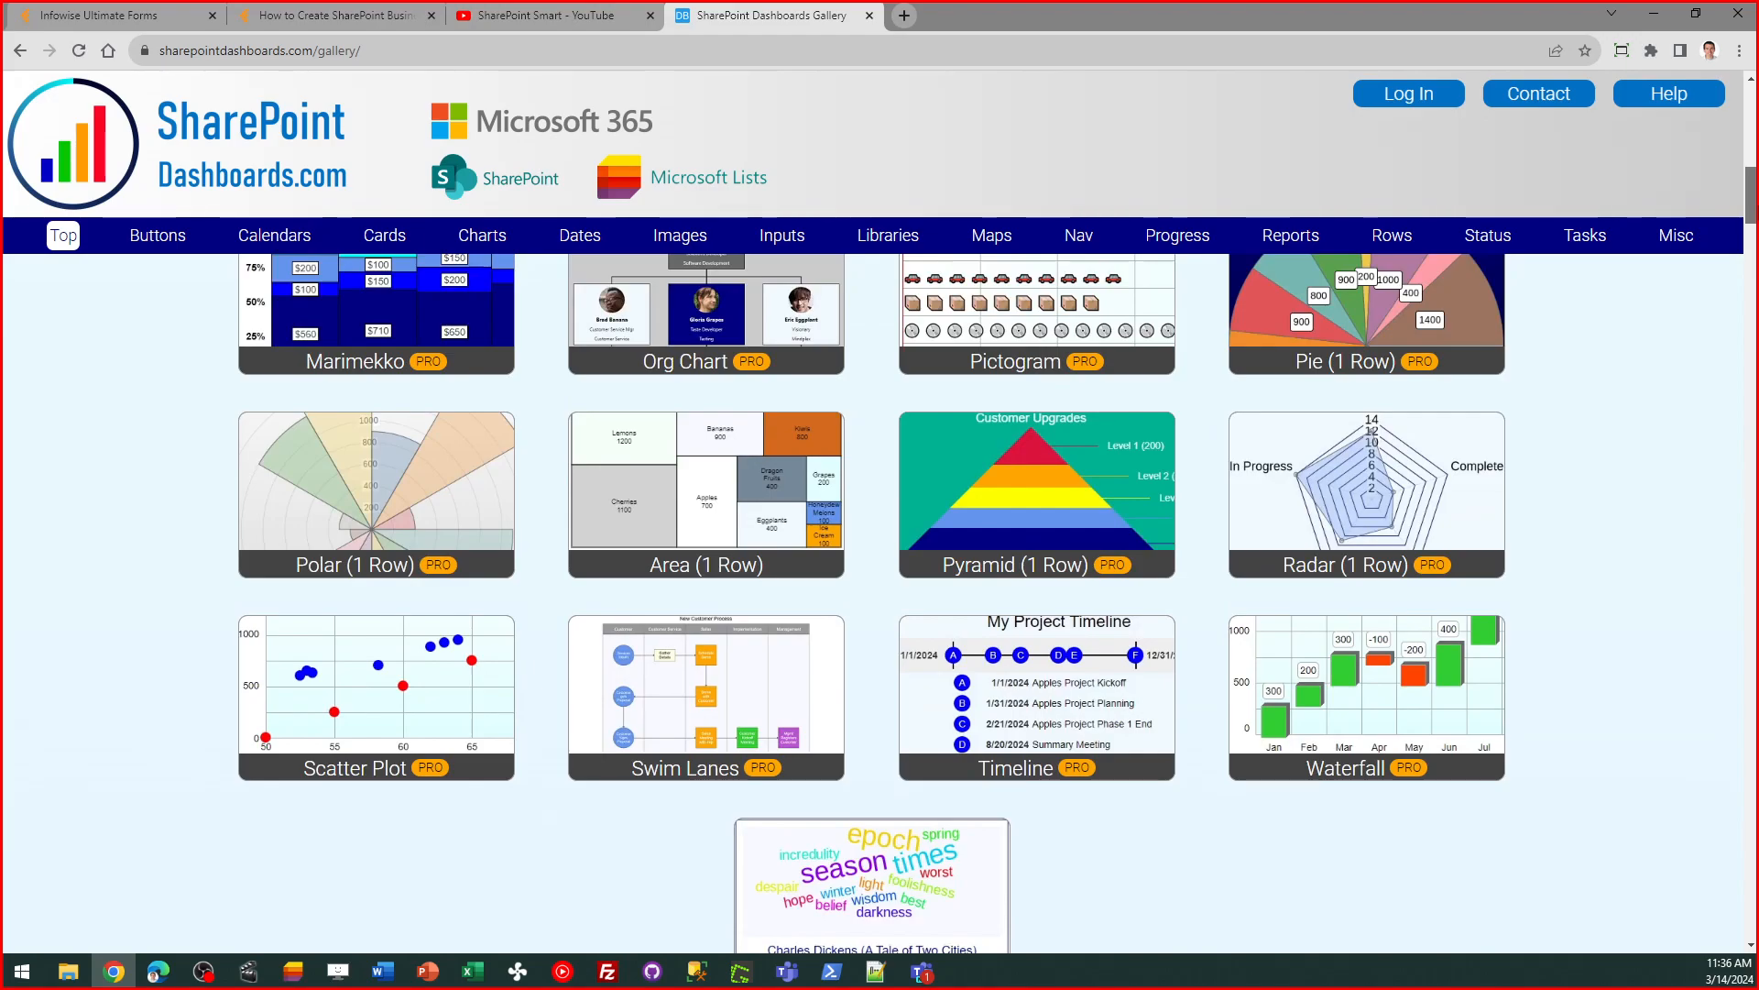
{"action": "left_click", "coordinate": [668, 313]}
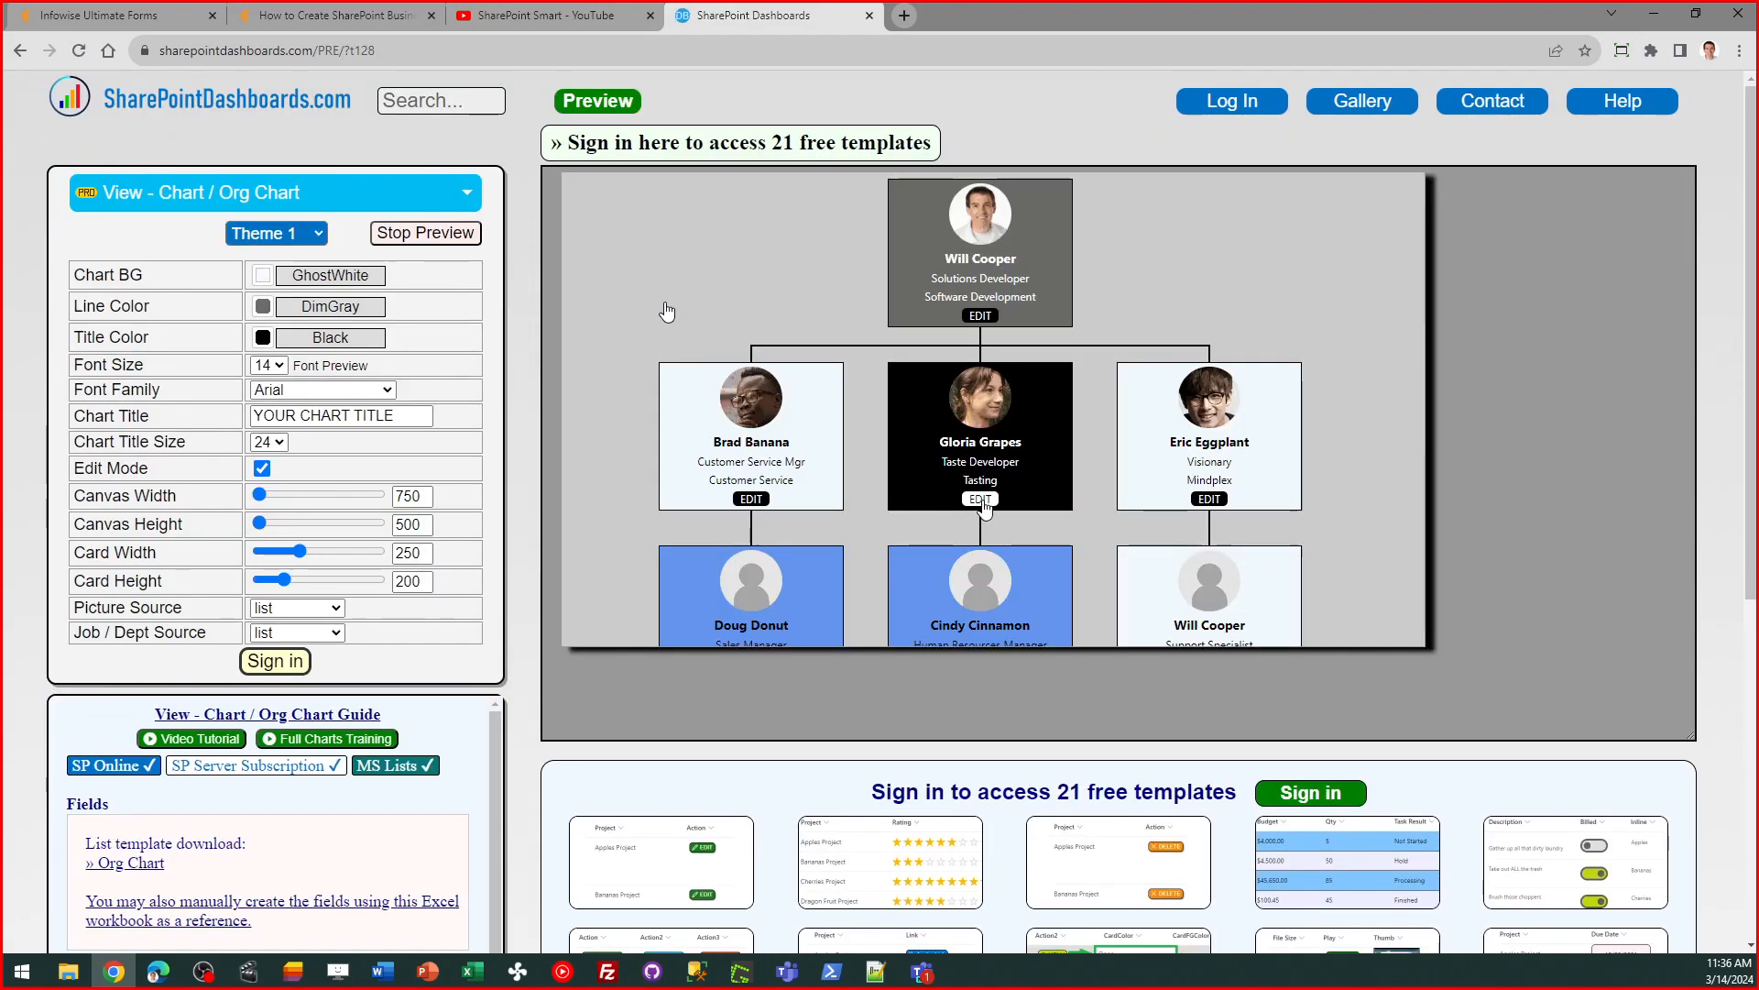
{"action": "left_click", "coordinate": [981, 500]}
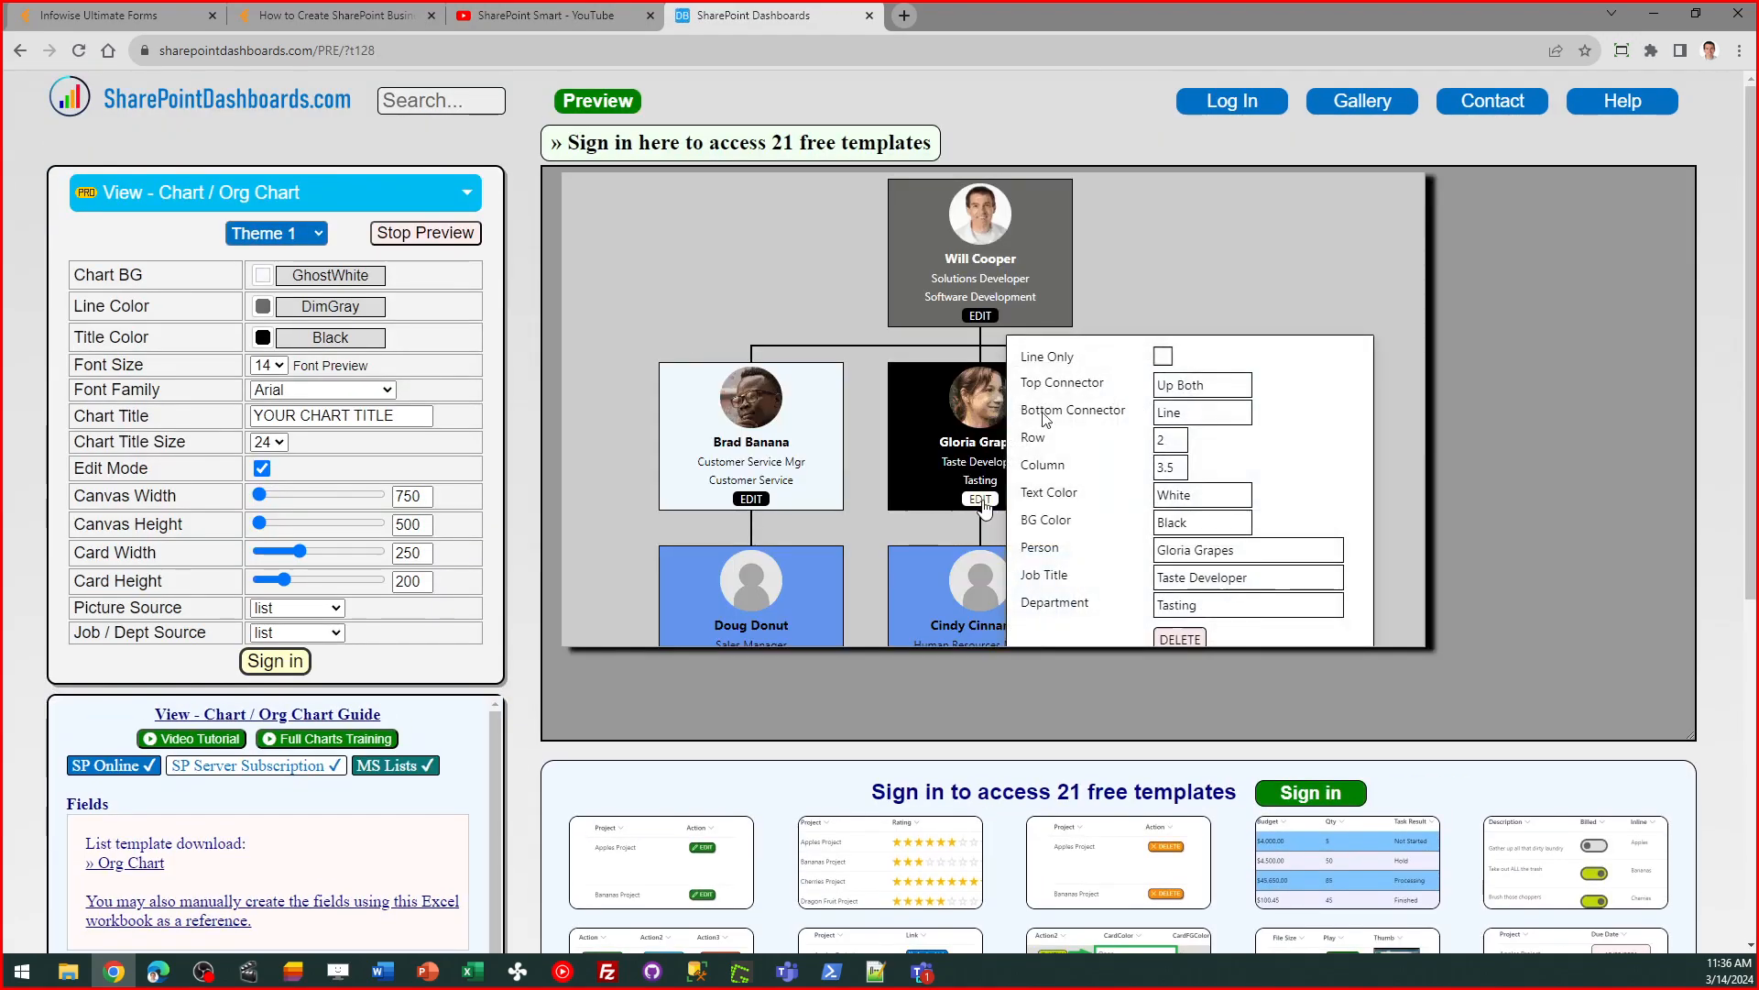
{"action": "left_click", "coordinate": [1202, 523]}
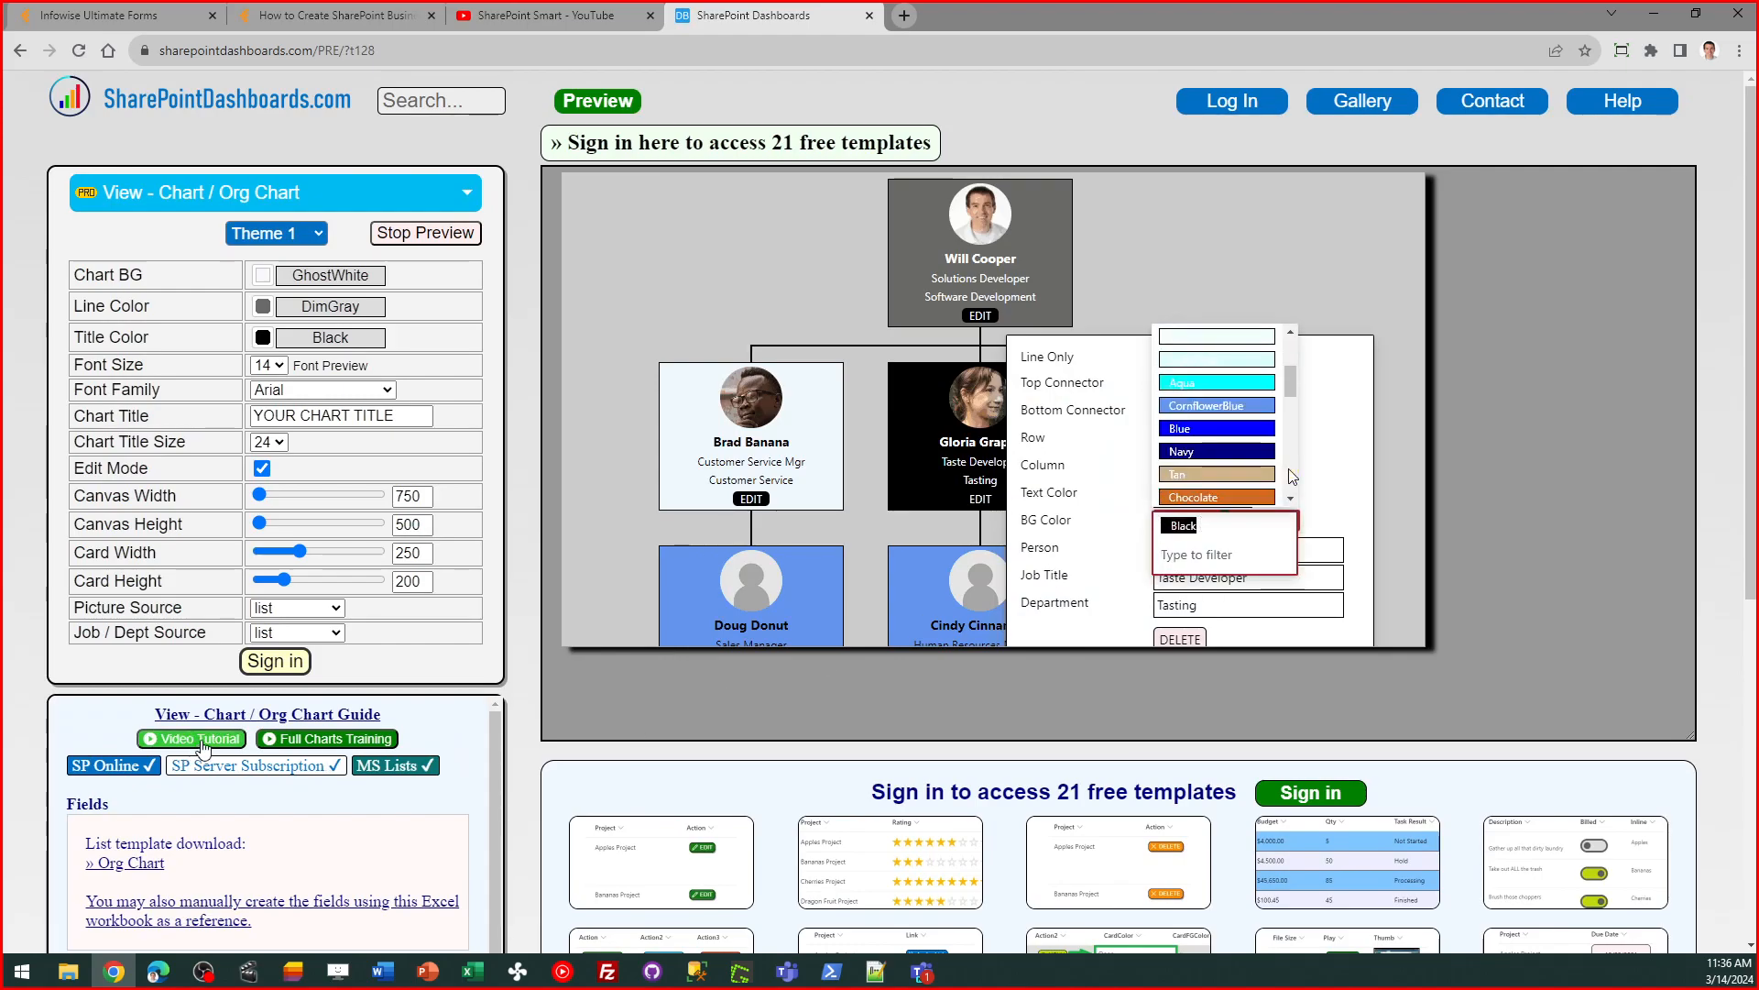
{"action": "left_click", "coordinate": [1216, 451]}
{"action": "left_click", "coordinate": [1175, 293]}
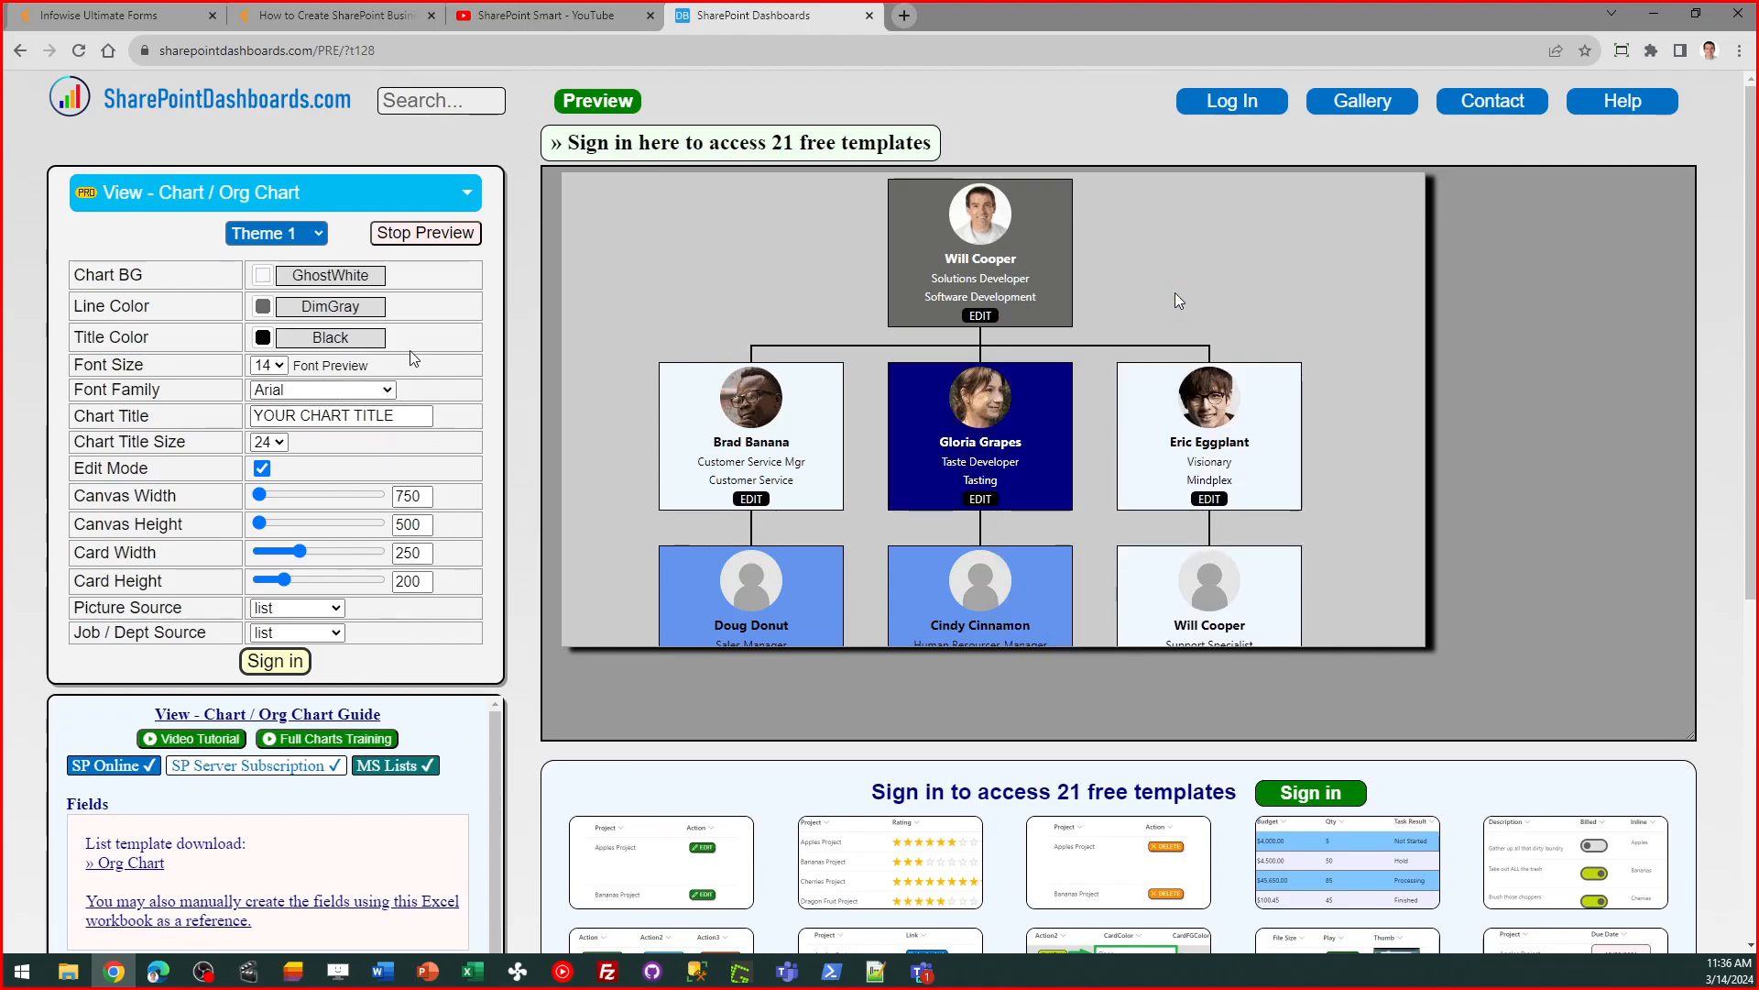
- Stop the Org Chart preview and set the sample chart's background to LightGray
{"action": "left_click", "coordinate": [425, 240]}
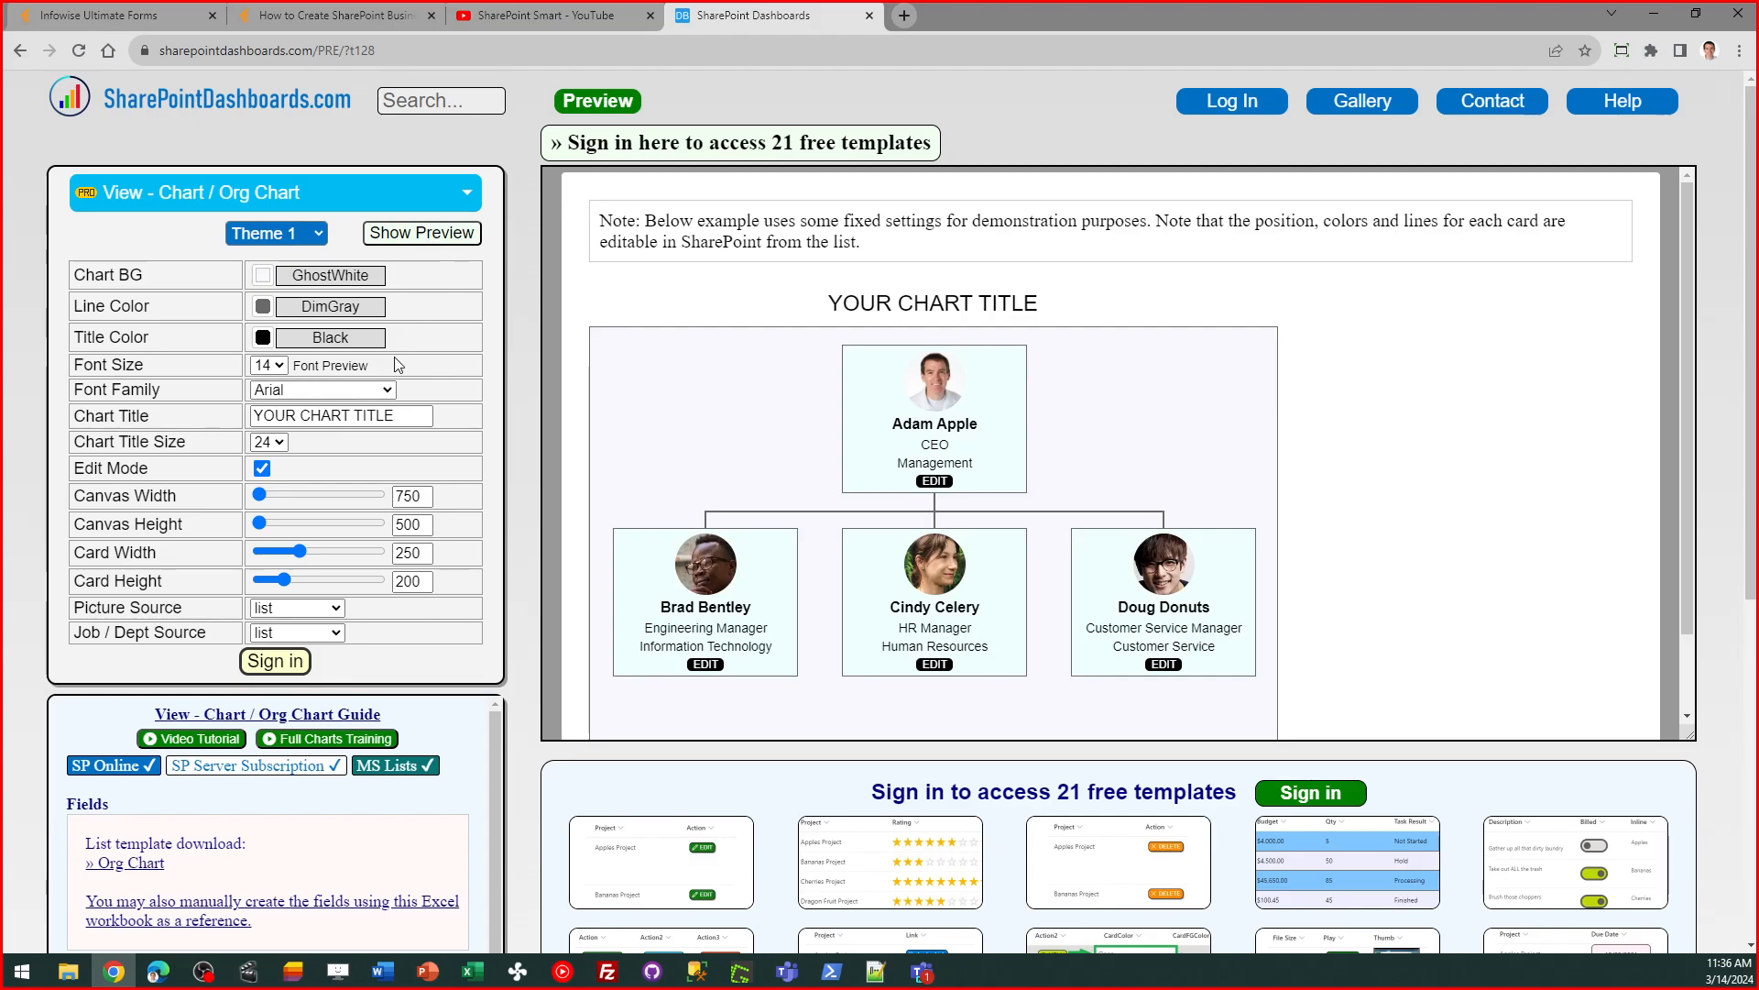
{"action": "left_click", "coordinate": [264, 278]}
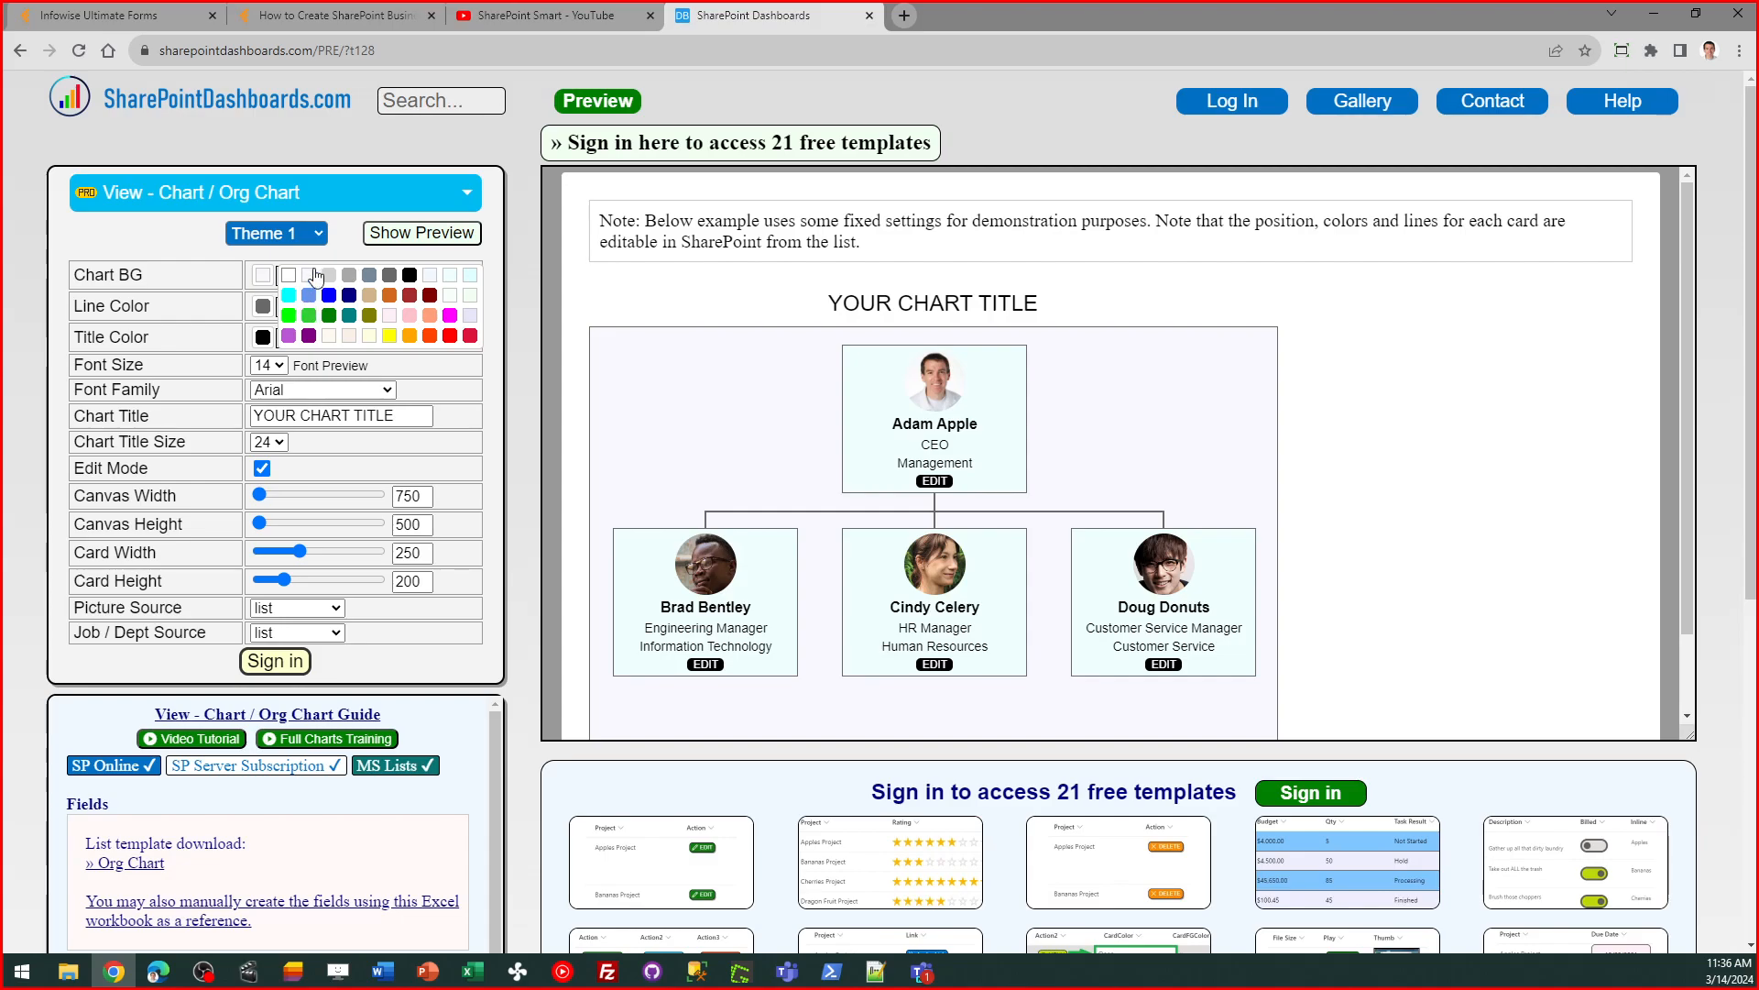
{"action": "left_click", "coordinate": [330, 275]}
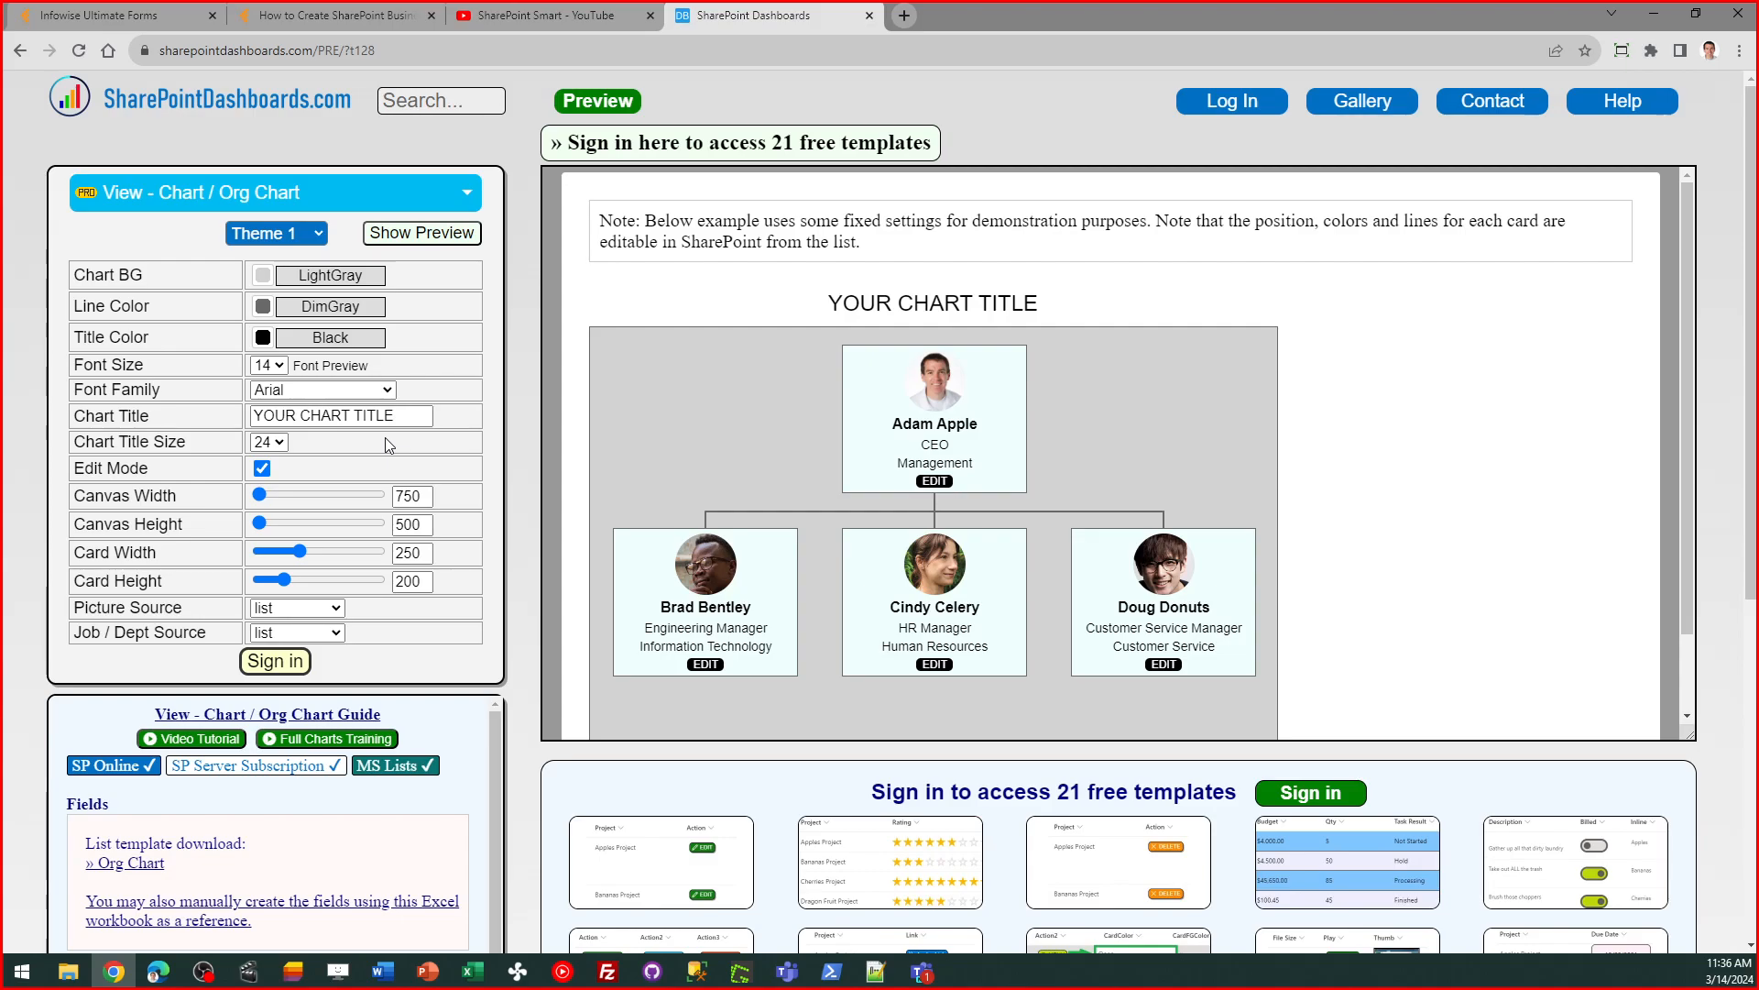
- Return to the templates gallery, look over the Charting templates, and switch to the Teams window
{"action": "left_click", "coordinate": [1375, 105]}
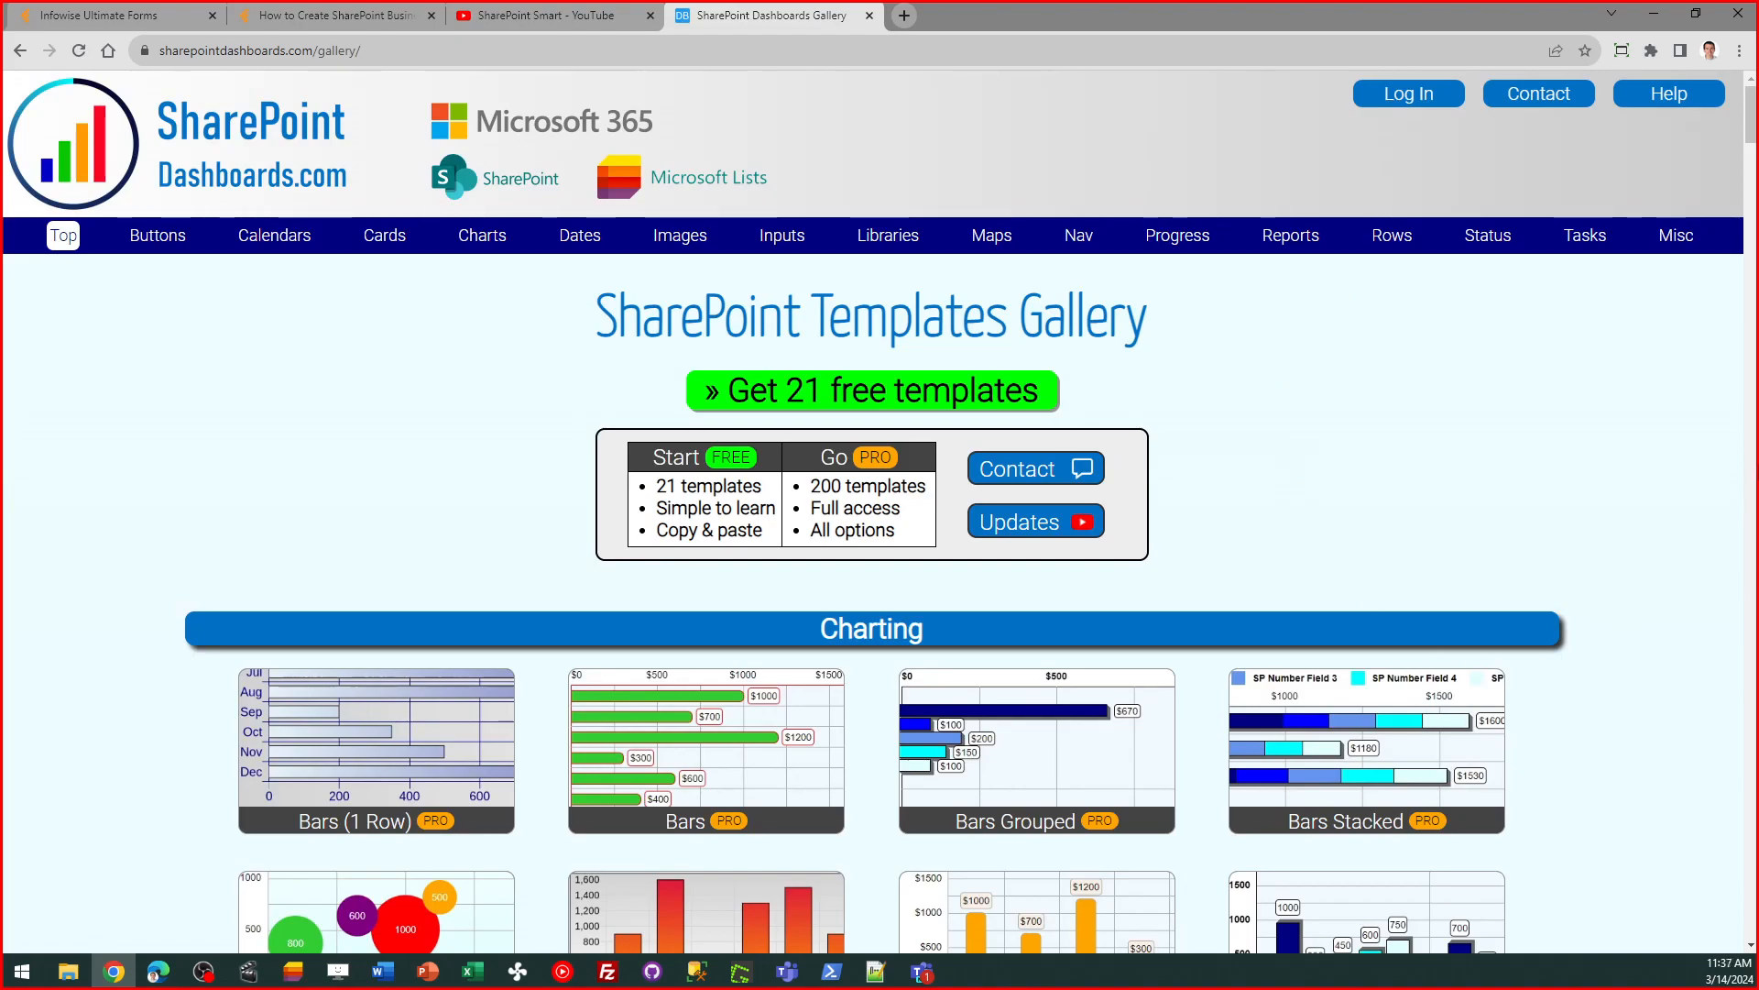
{"action": "scroll", "coordinate": [1752, 131], "scroll_direction": "down", "scroll_amount": 7}
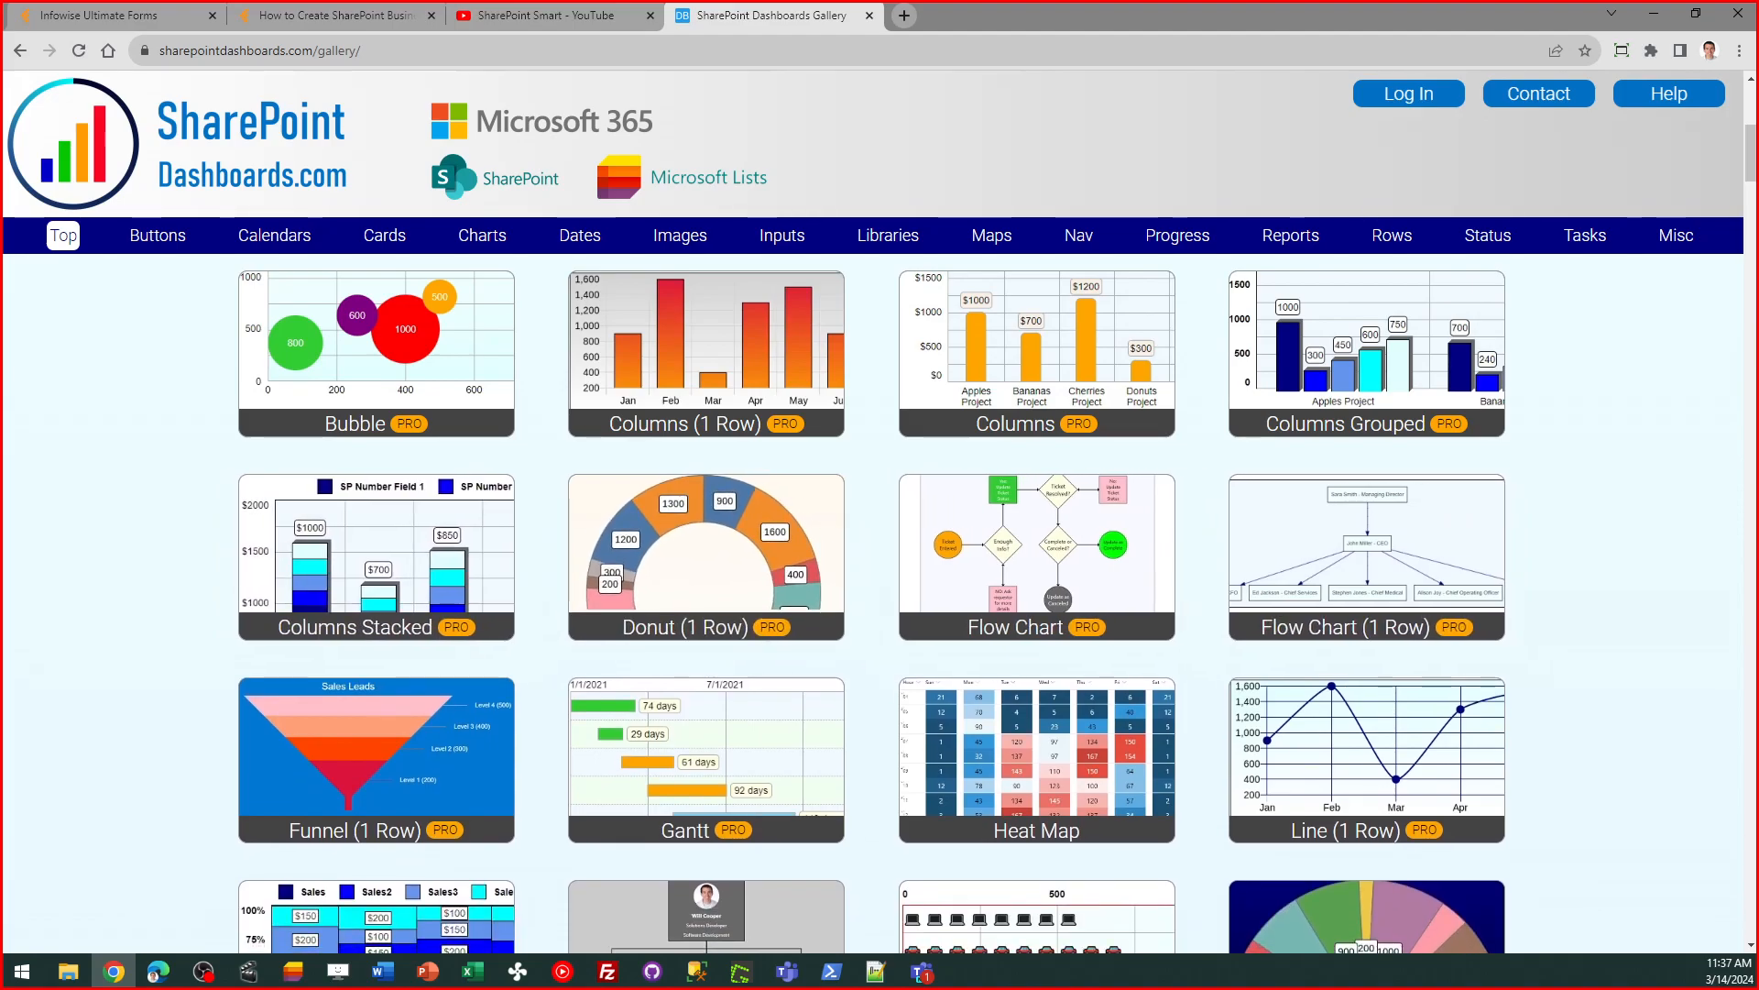
{"action": "left_click", "coordinate": [921, 970]}
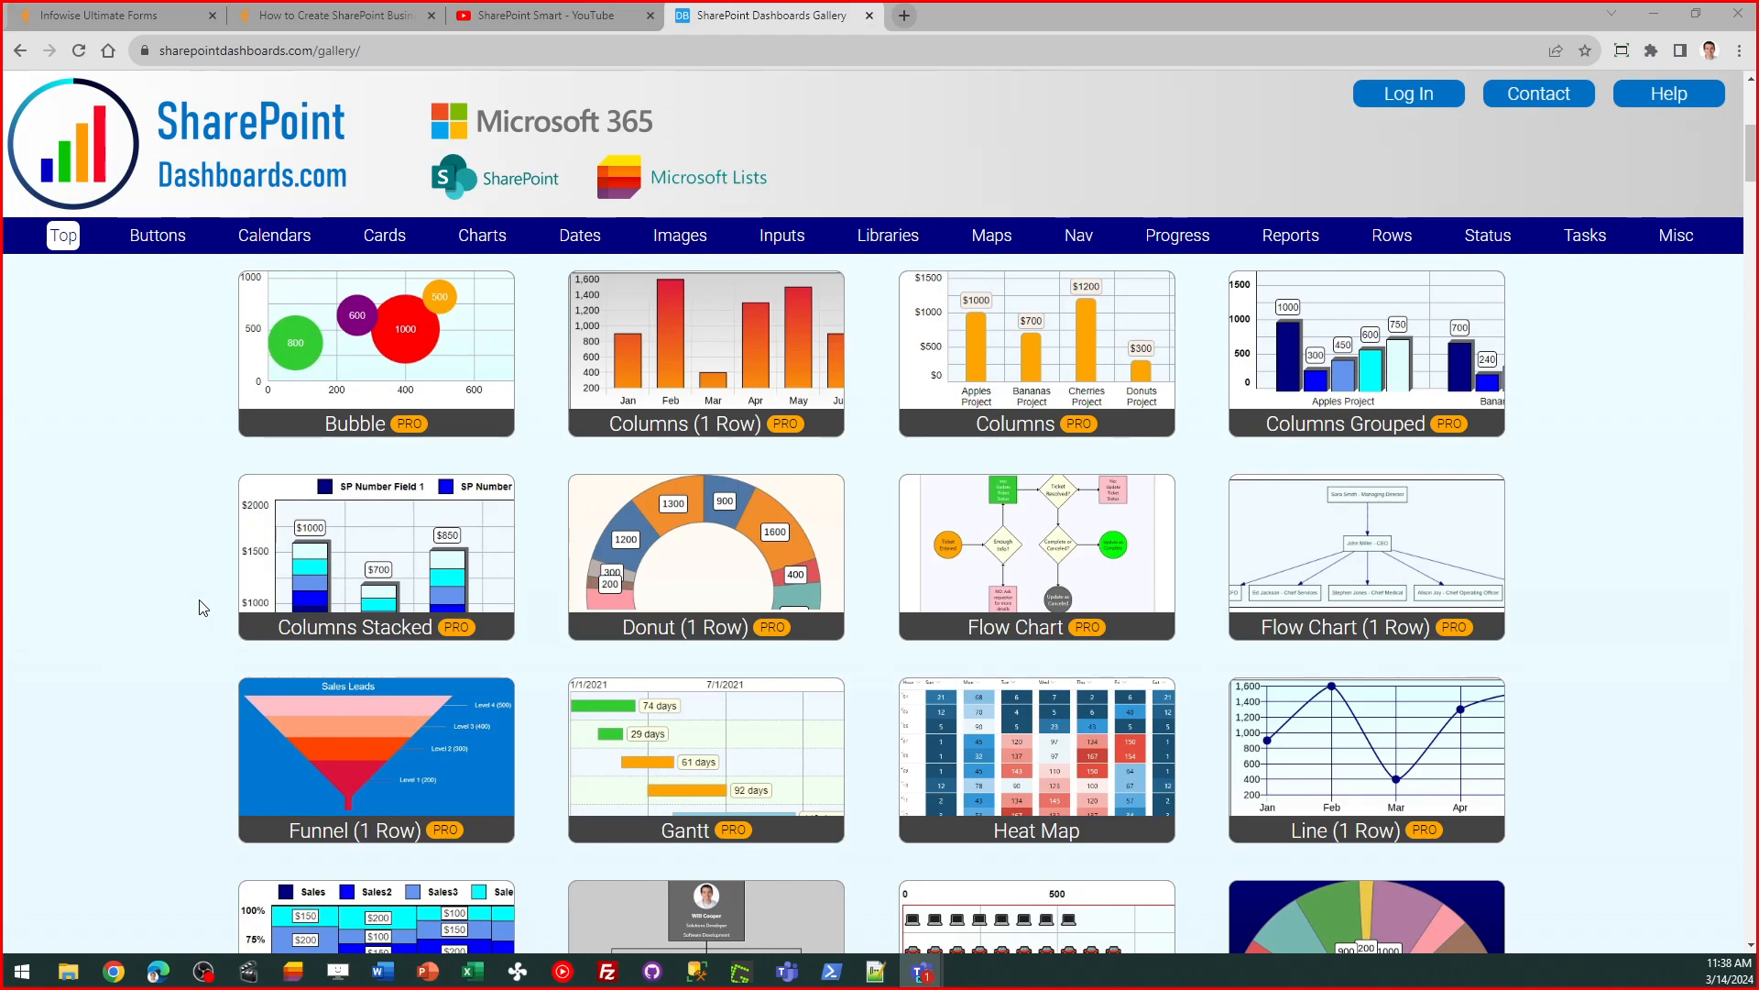
- Switch back to the Ultimate Forms website's home page, find the Request a Demo form and highlight its heading
{"action": "left_click", "coordinate": [350, 18]}
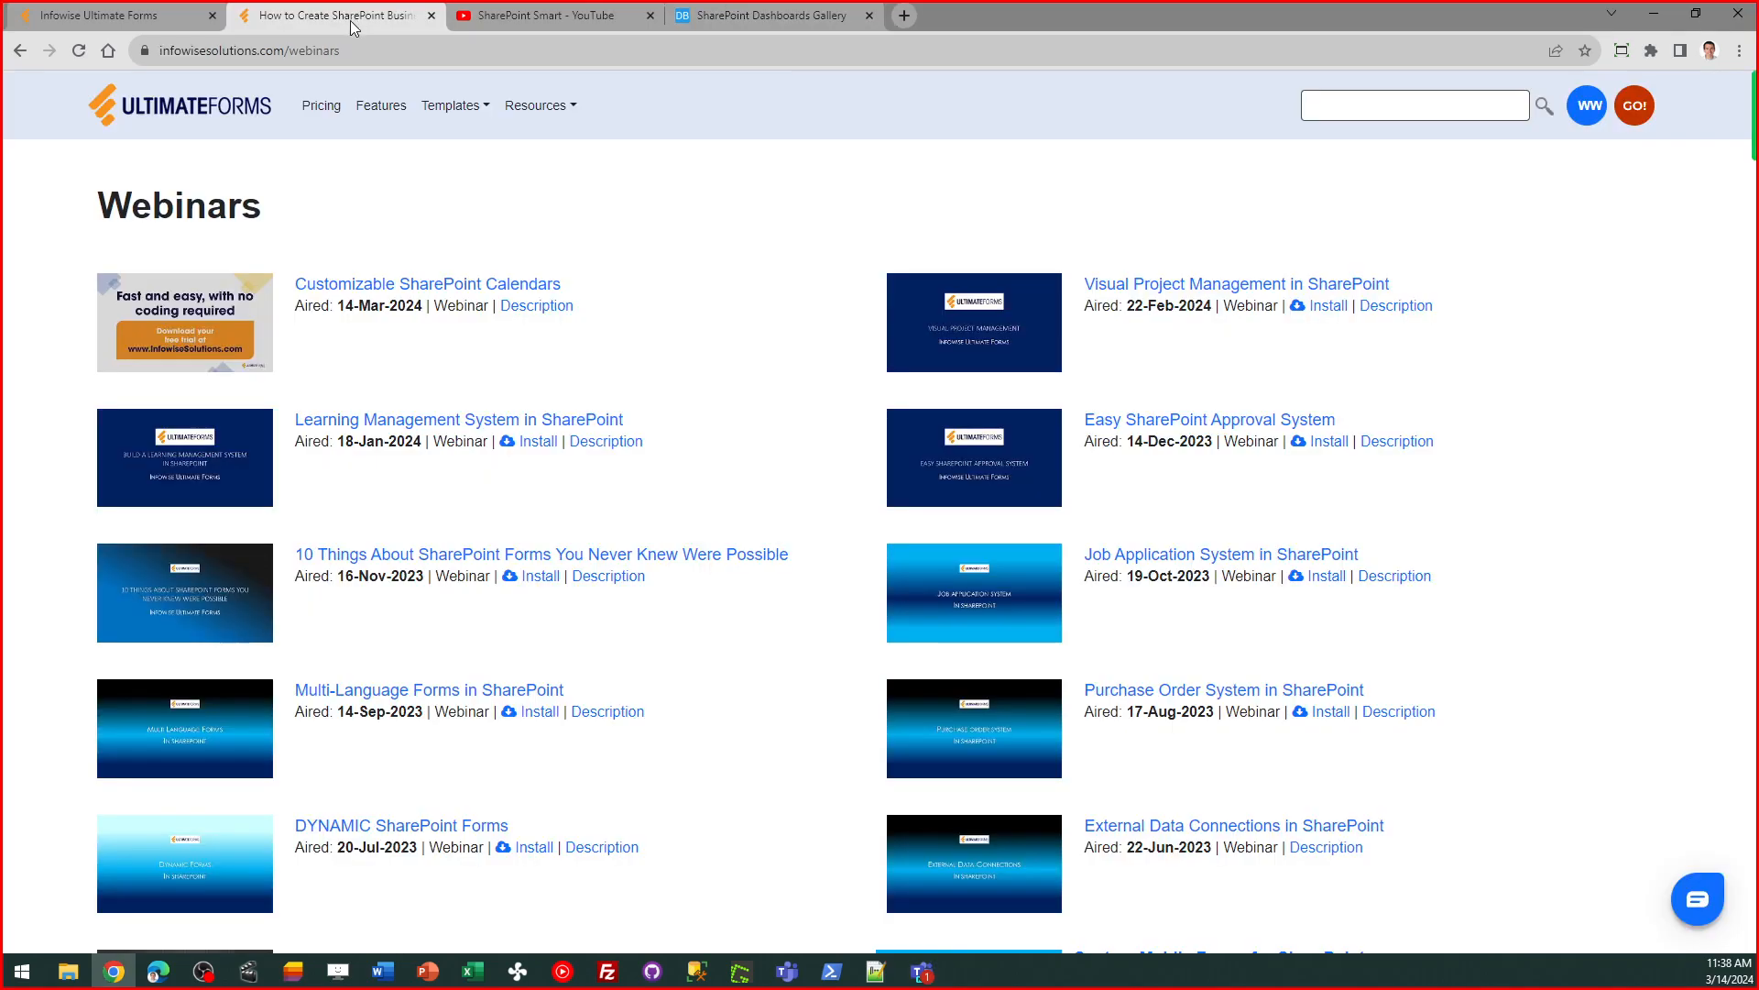
{"action": "left_click", "coordinate": [134, 111]}
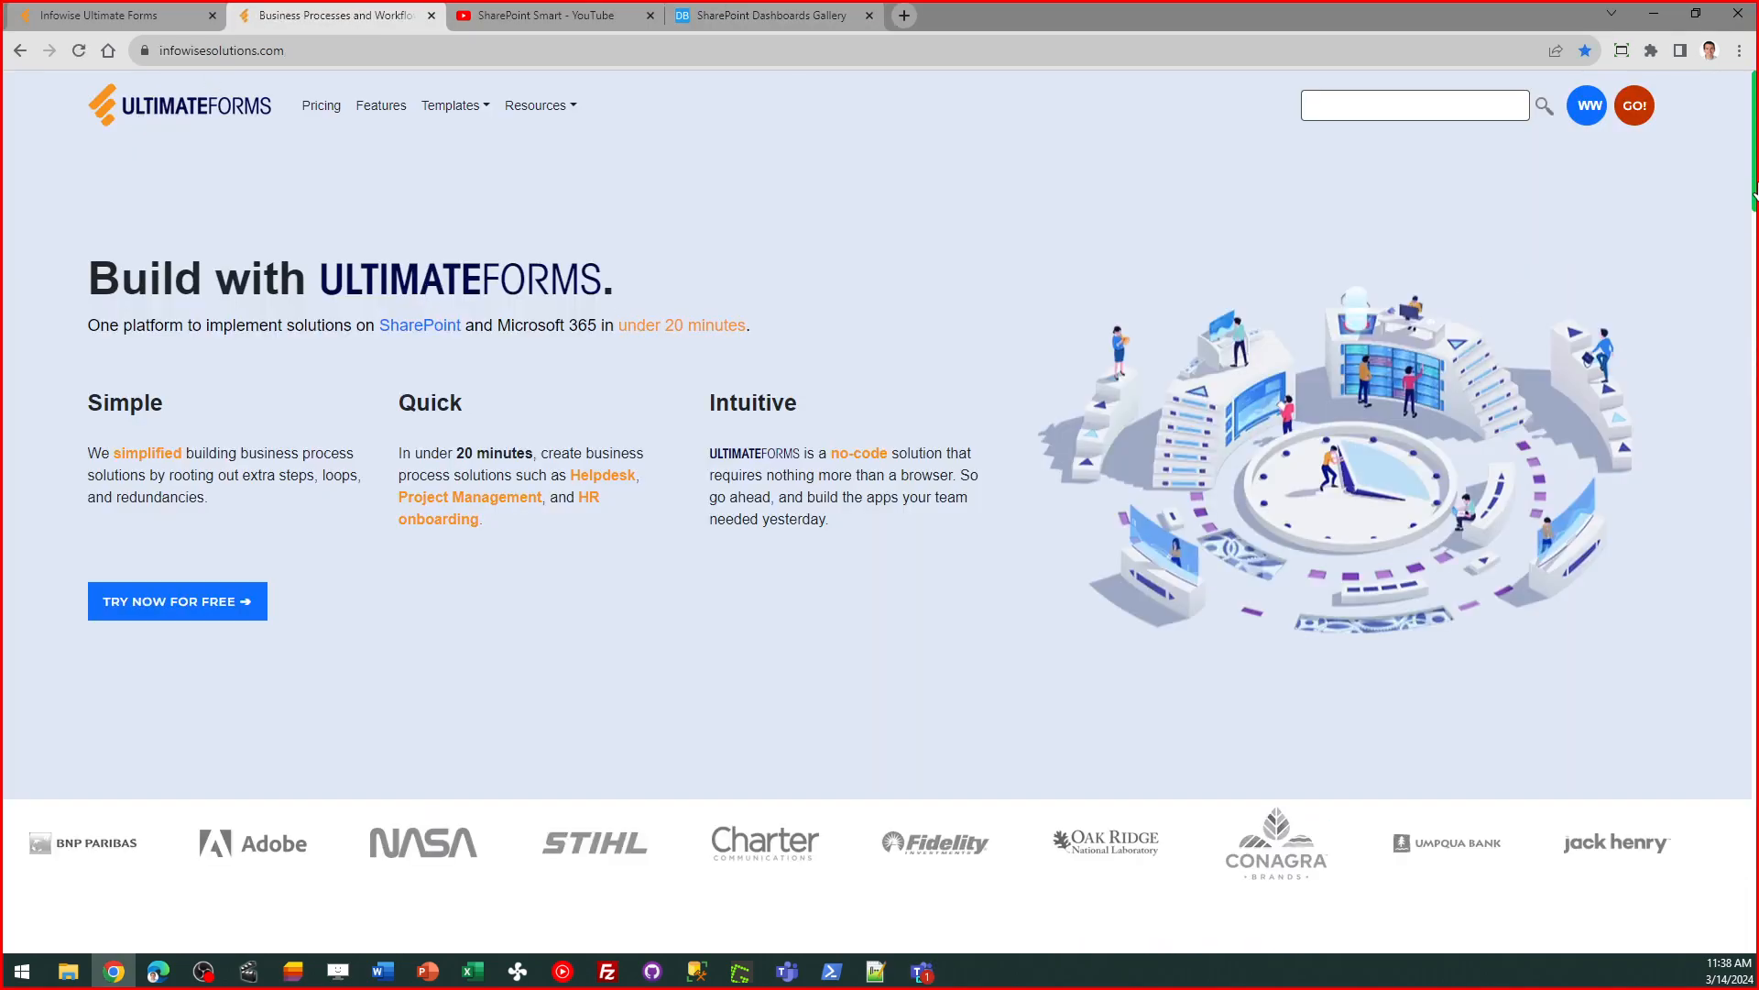
{"action": "left_click_drag", "start_coordinate": [1755, 190], "coordinate": [1755, 483]}
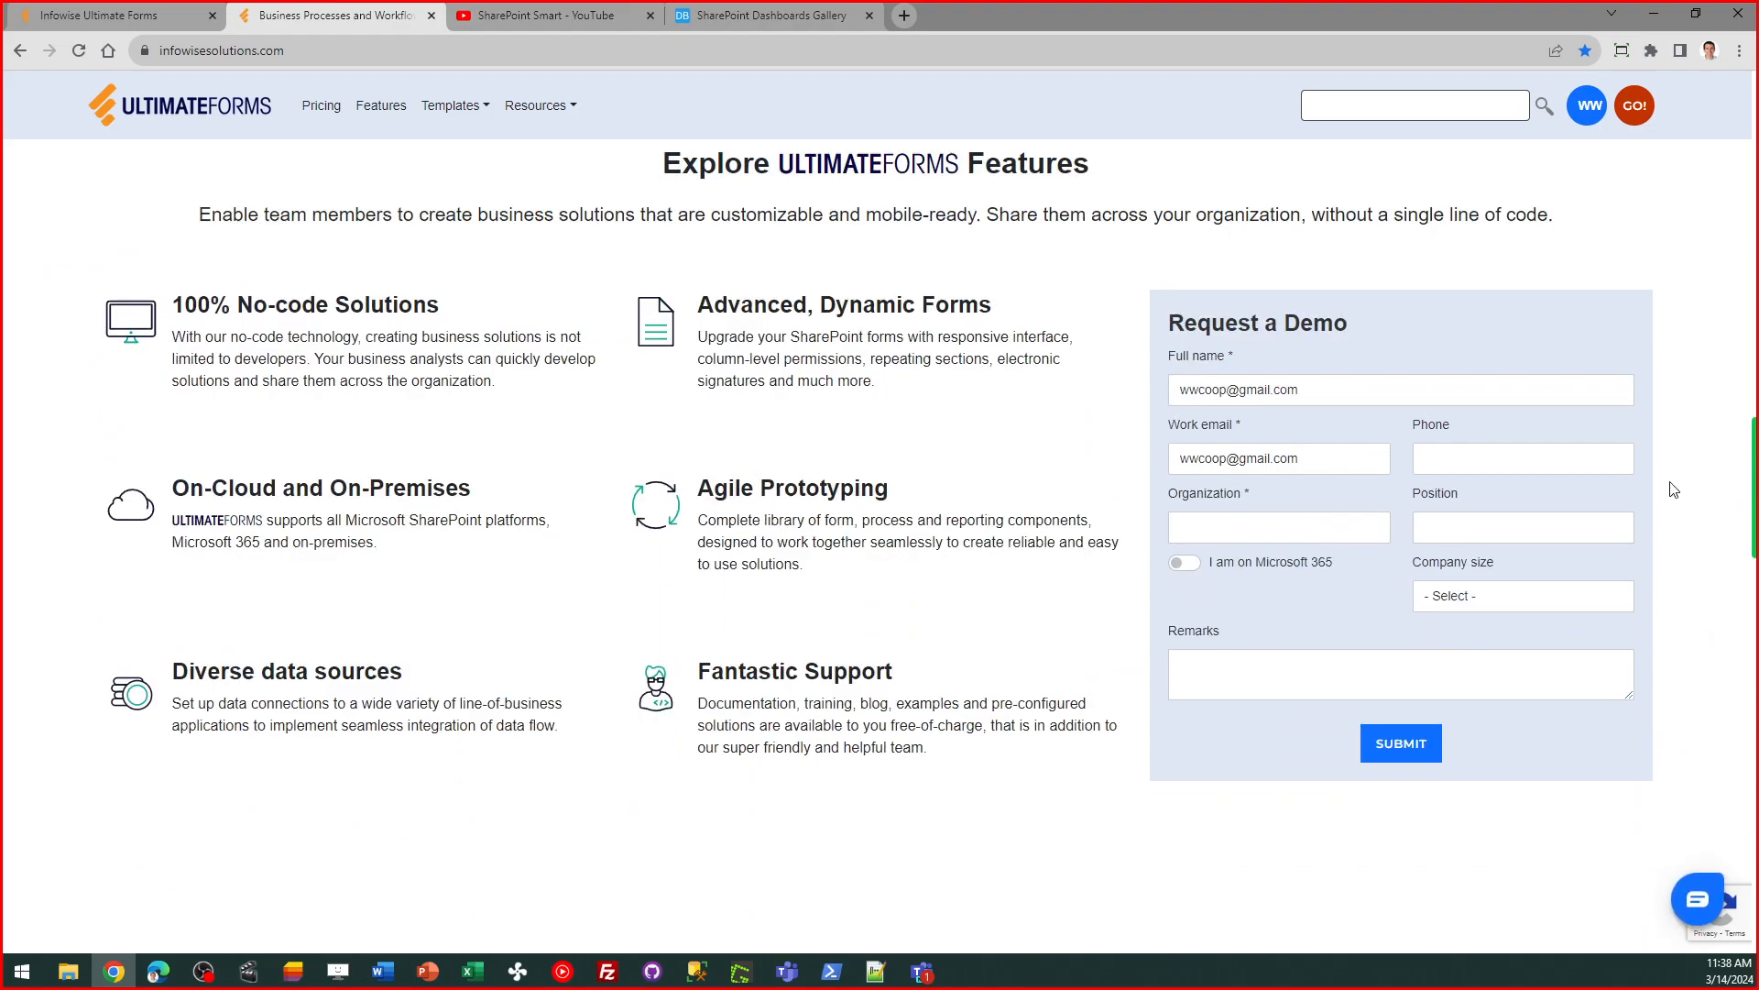
{"action": "left_click_drag", "start_coordinate": [1347, 323], "coordinate": [1166, 328]}
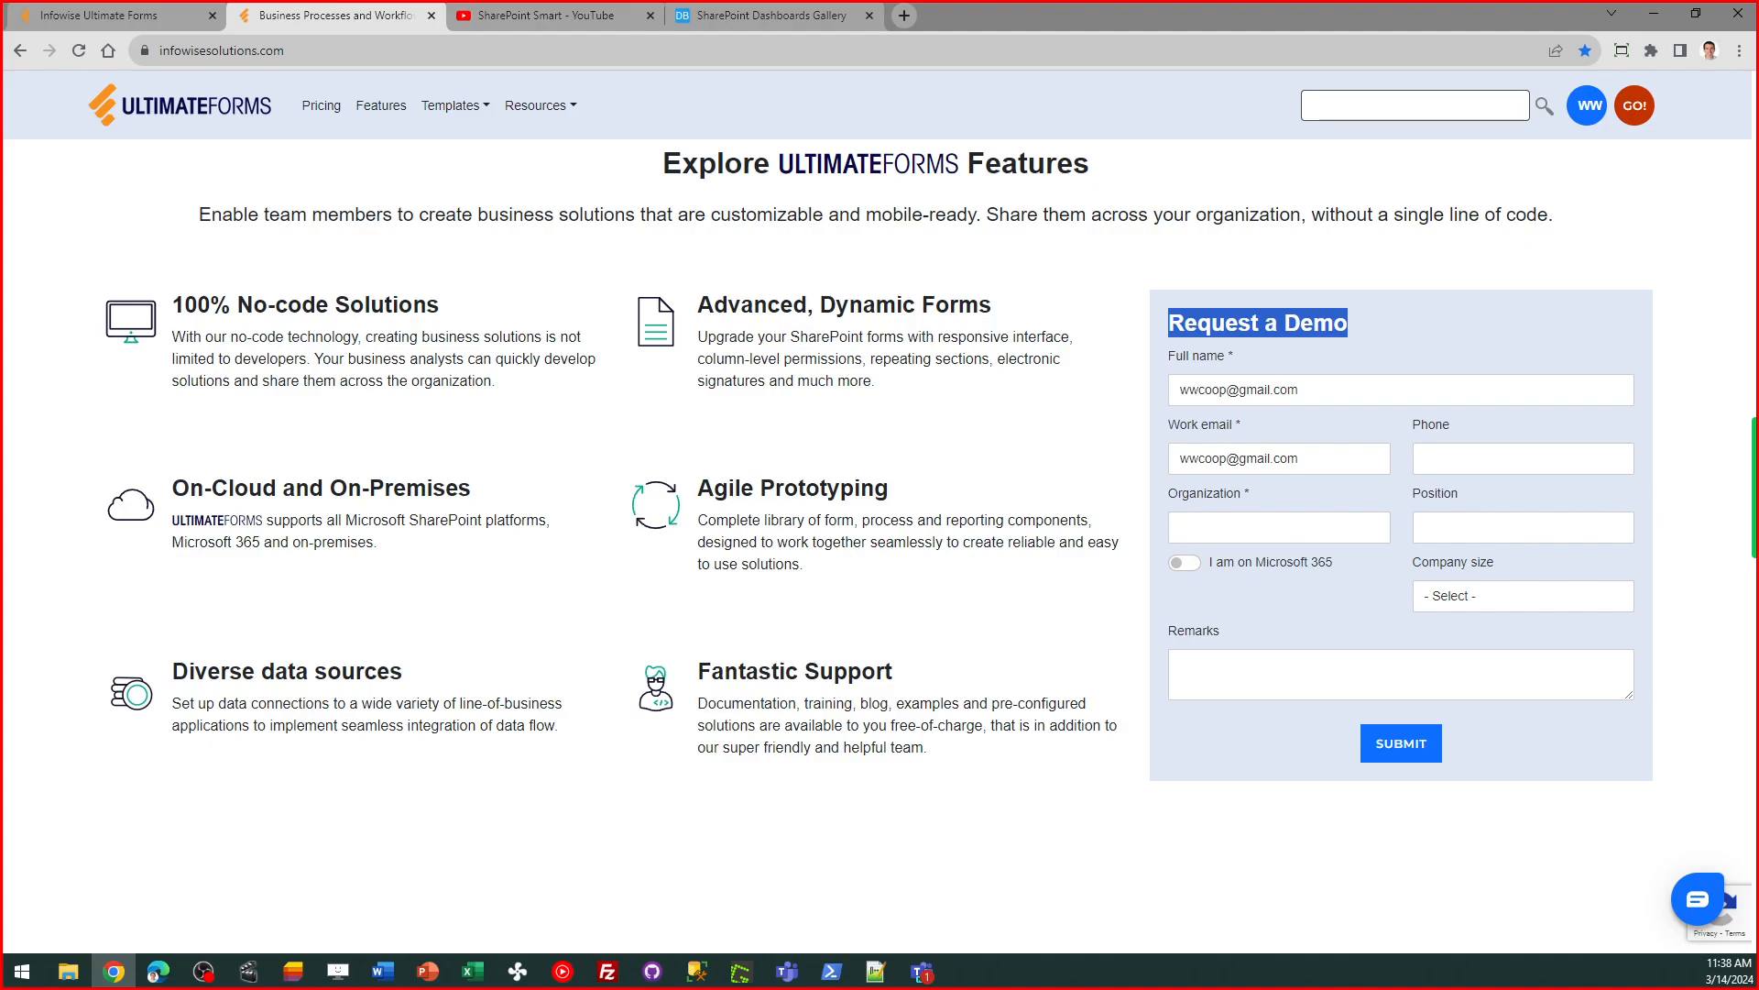
{"action": "key", "text": "alt+Tab"}
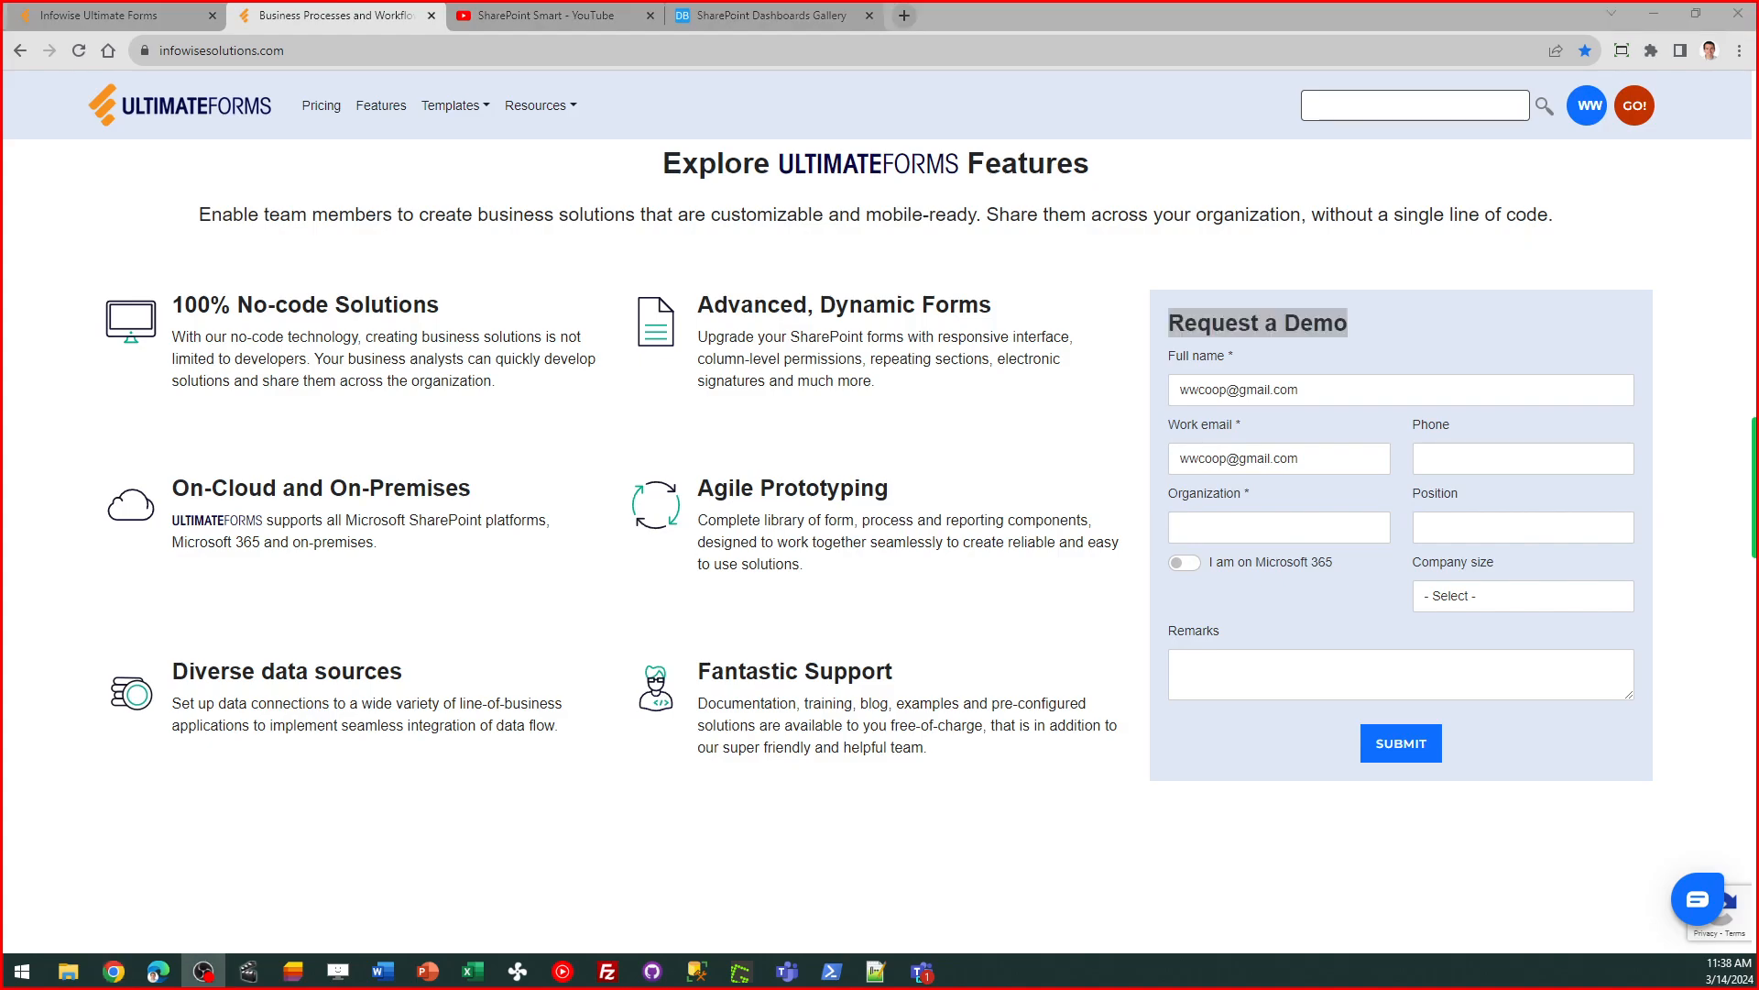